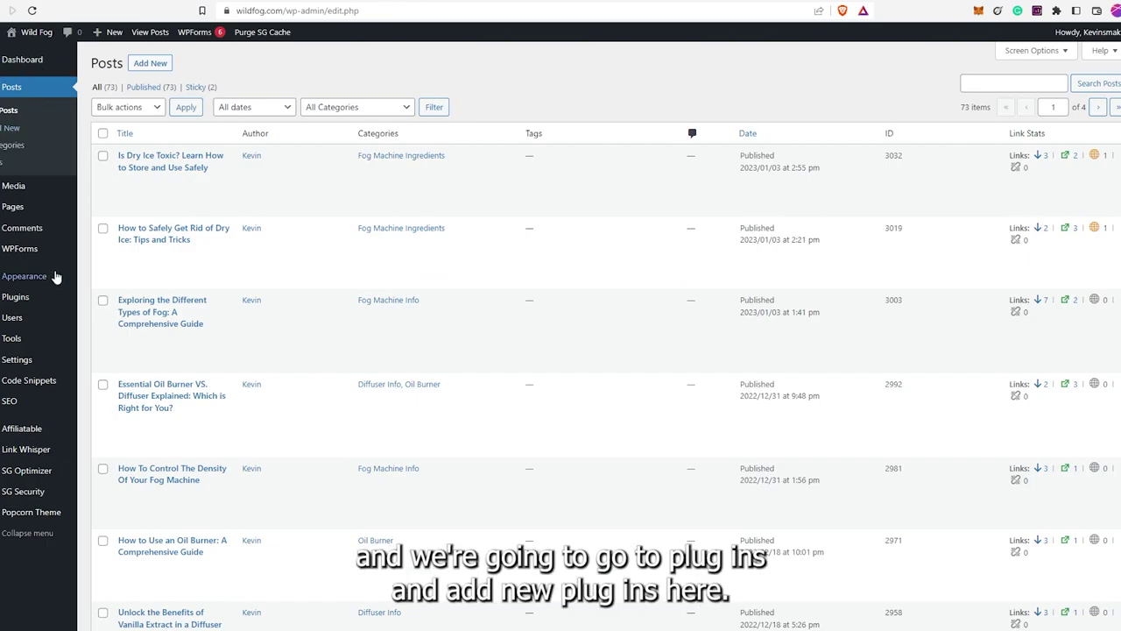
Search the WordPress plugin directory for 'question generator'
{"action": "mouse_move", "coordinate": [35, 297]}
{"action": "left_click", "coordinate": [108, 315]}
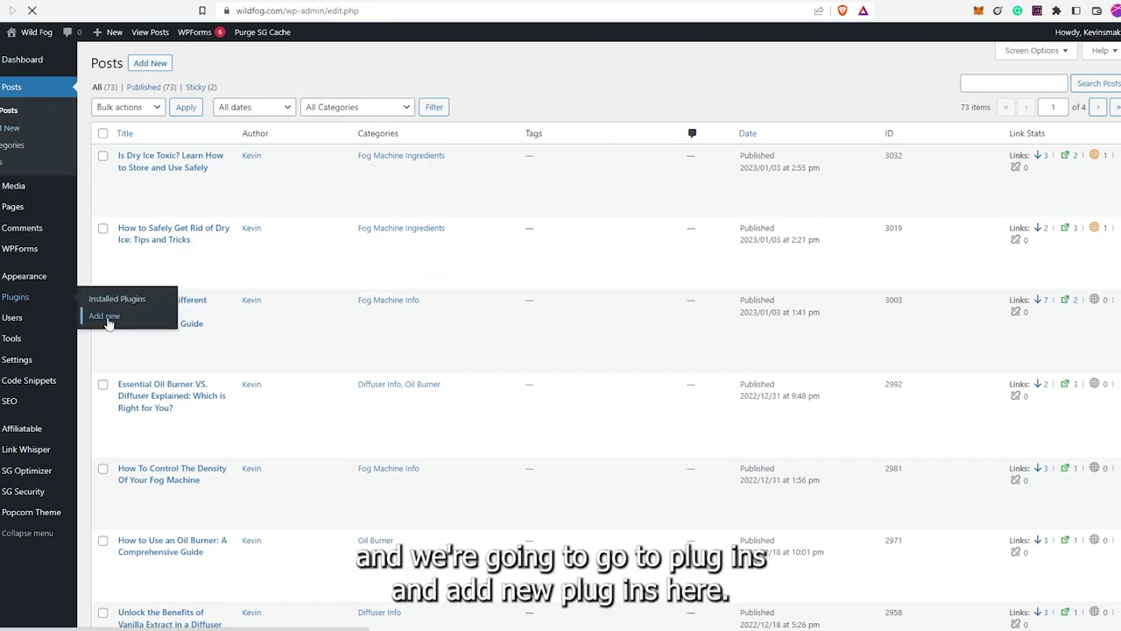
{"action": "type", "text": "question generator"}
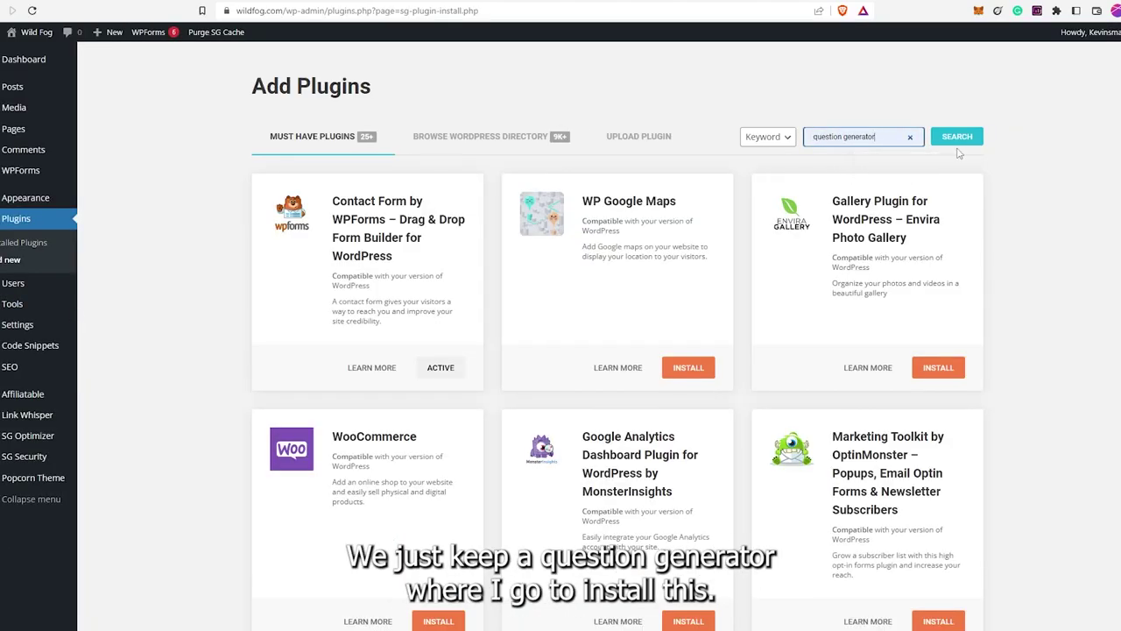
{"action": "left_click", "coordinate": [958, 136]}
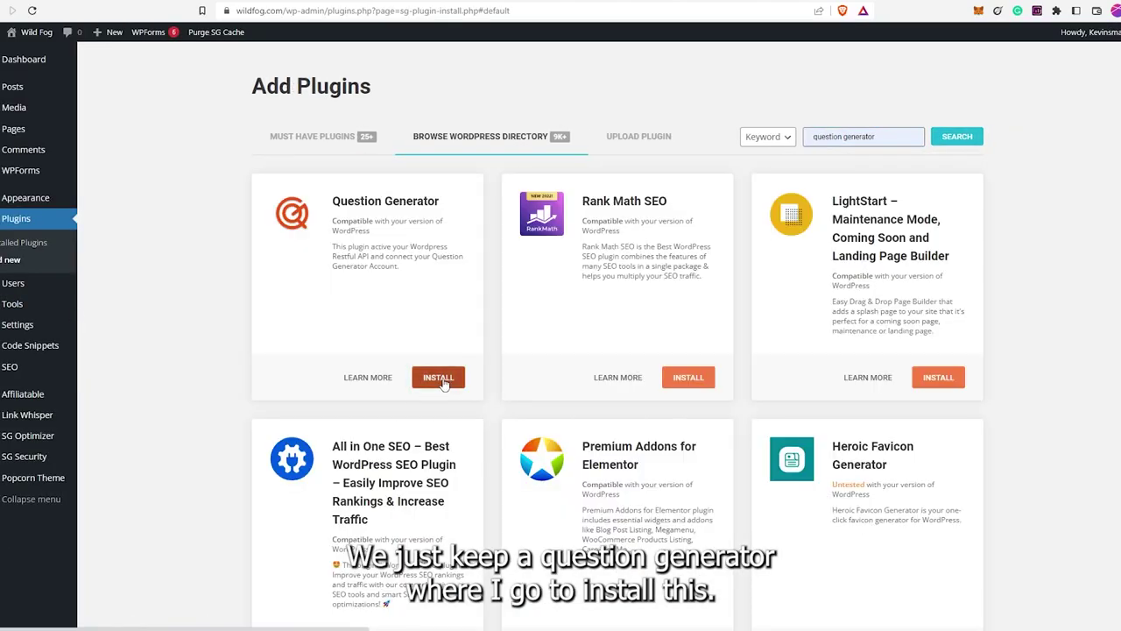
Install and activate the Question Generator plugin, then open its settings
{"action": "left_click", "coordinate": [428, 376]}
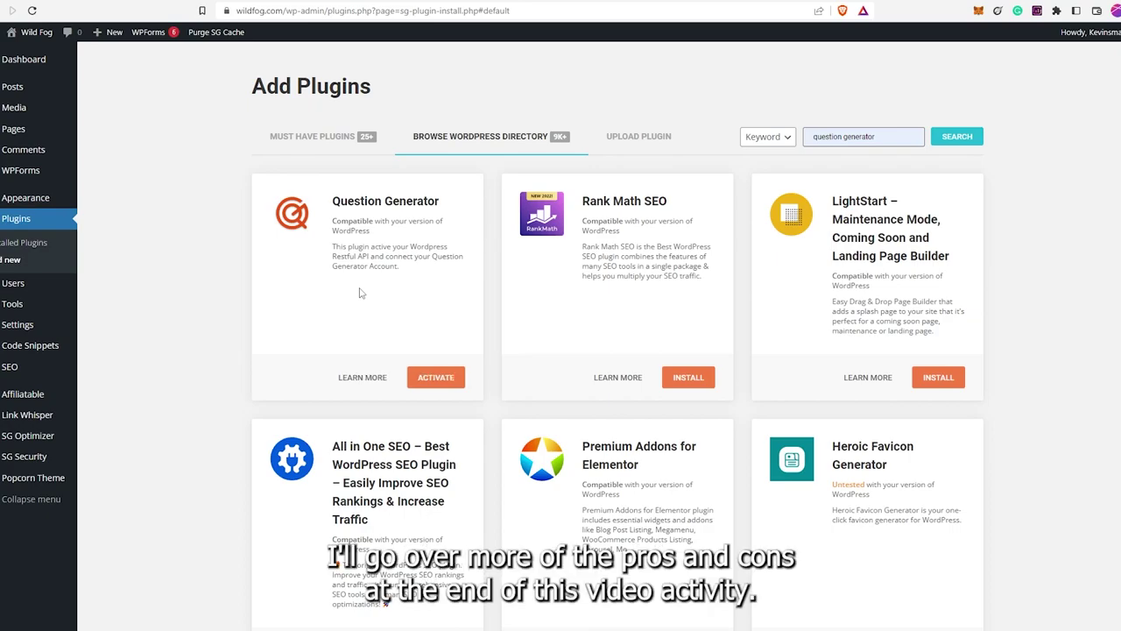
{"action": "left_click", "coordinate": [443, 382]}
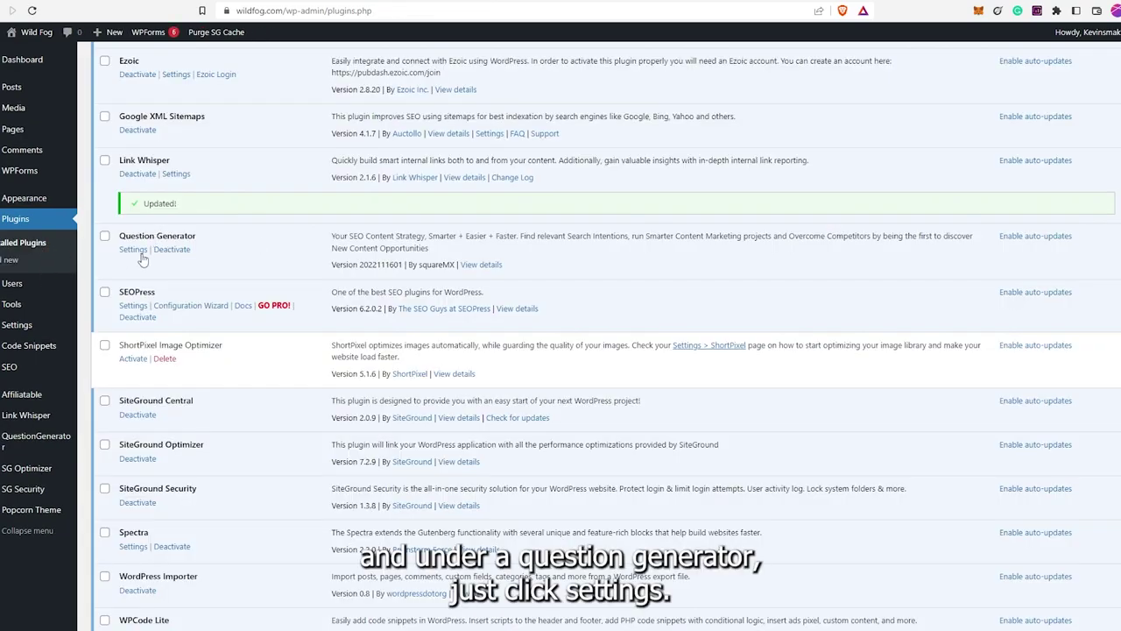
{"action": "left_click", "coordinate": [133, 249]}
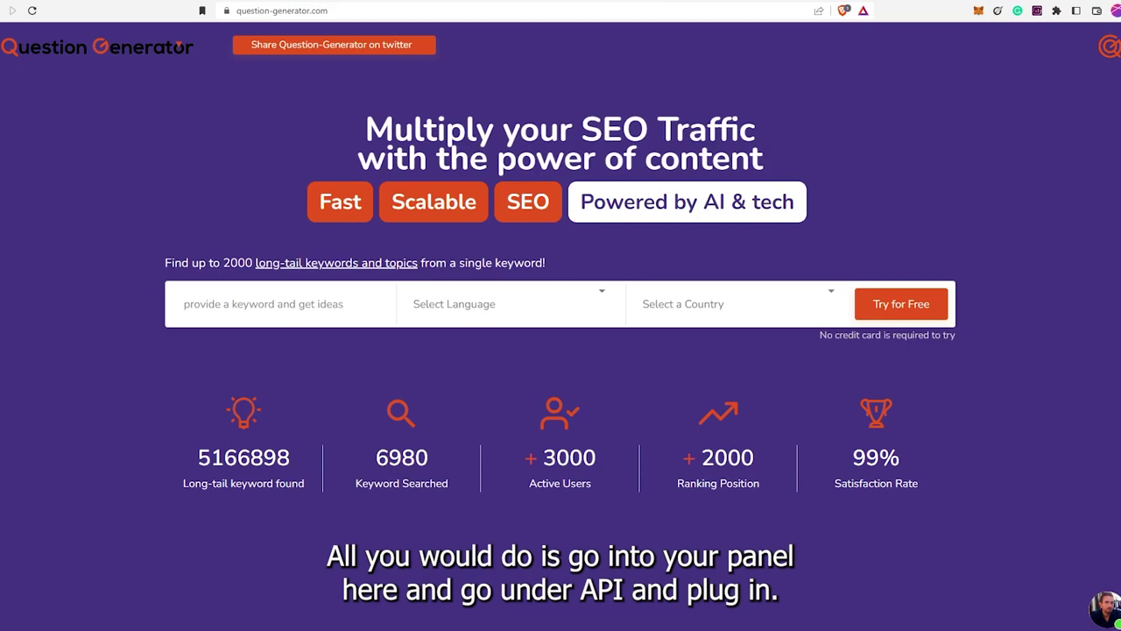
{"action": "left_click", "coordinate": [1109, 50]}
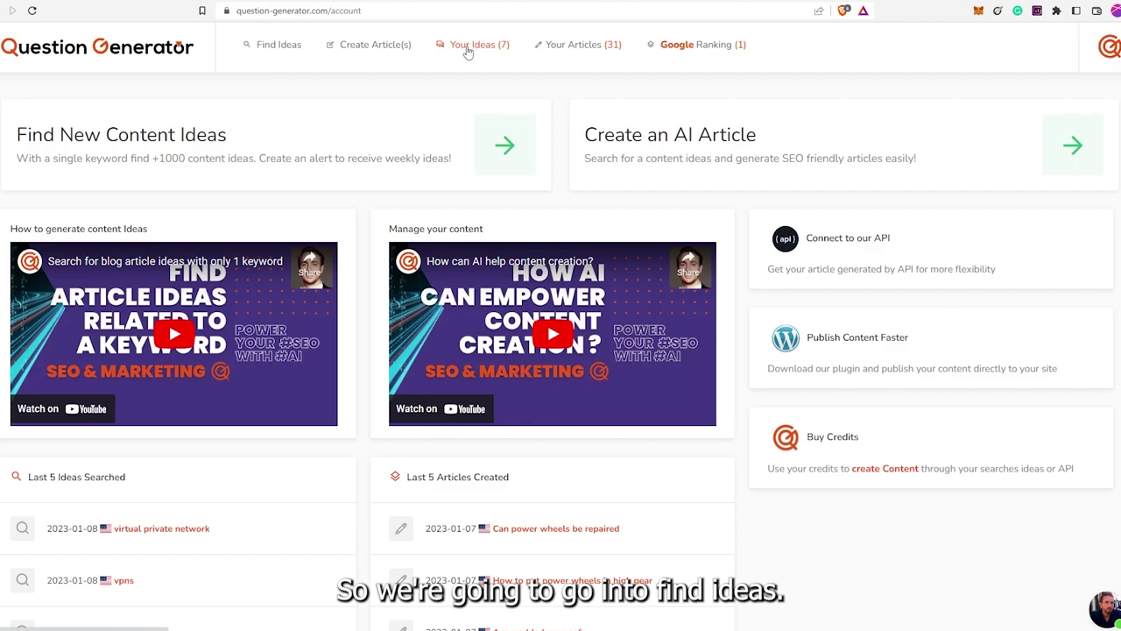
Open the Find Ideas keyword search from the top navigation
{"action": "left_click", "coordinate": [277, 46]}
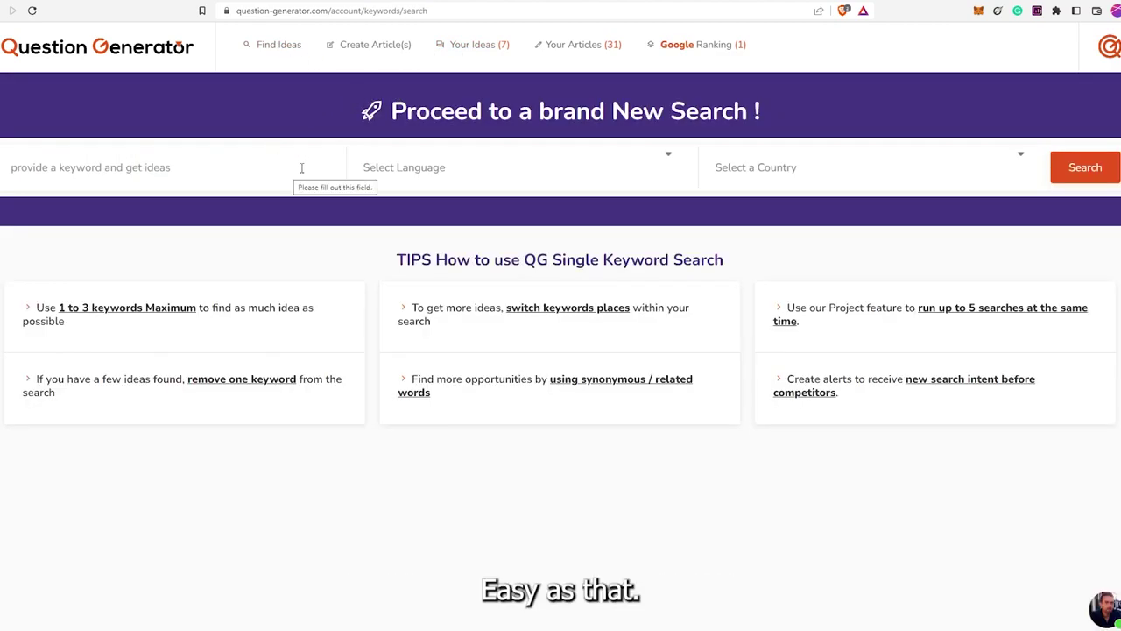
Search ideas for the keyword 'fog' with English language and United States country
{"action": "left_click", "coordinate": [242, 170]}
{"action": "type", "text": "fog"}
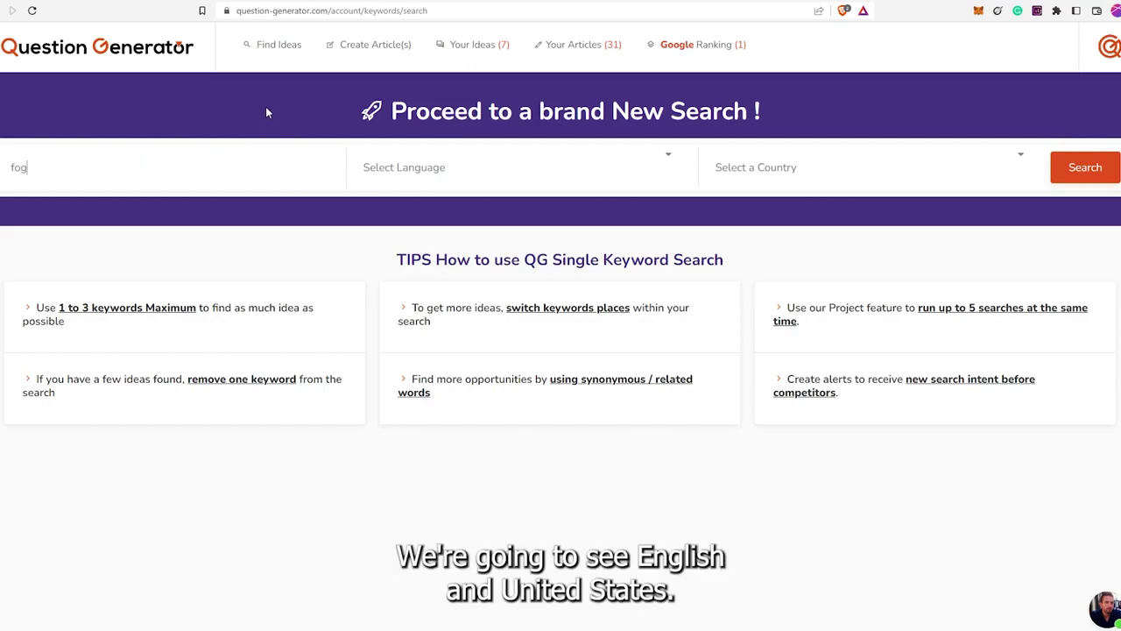
{"action": "left_click", "coordinate": [420, 162]}
{"action": "left_click", "coordinate": [842, 171]}
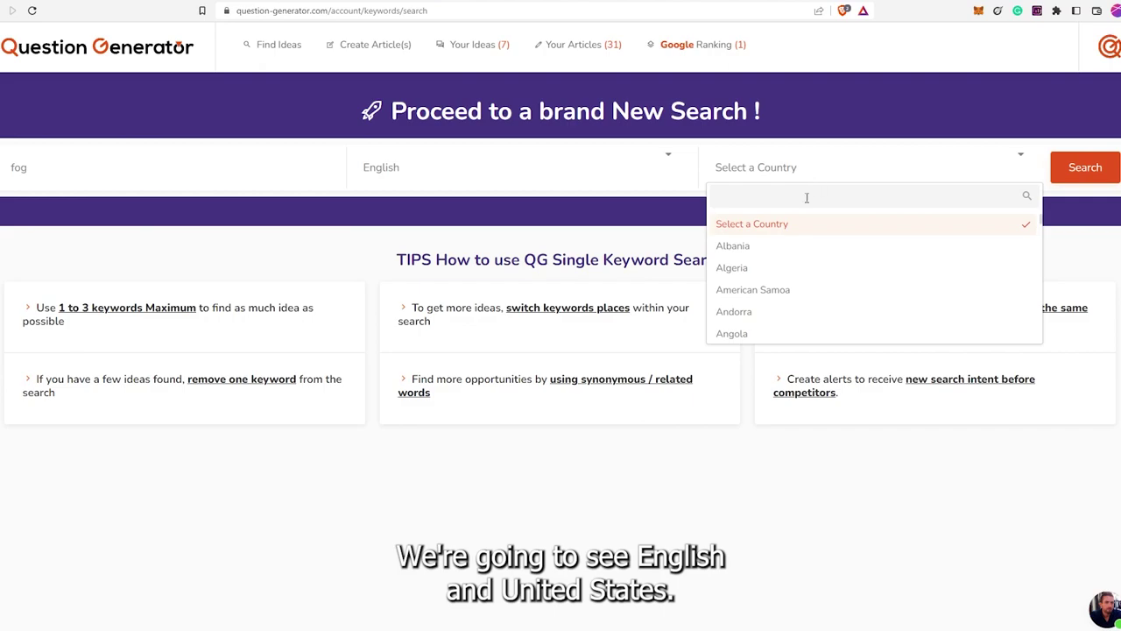
{"action": "scroll", "coordinate": [838, 254], "scroll_direction": "down", "scroll_amount": 20}
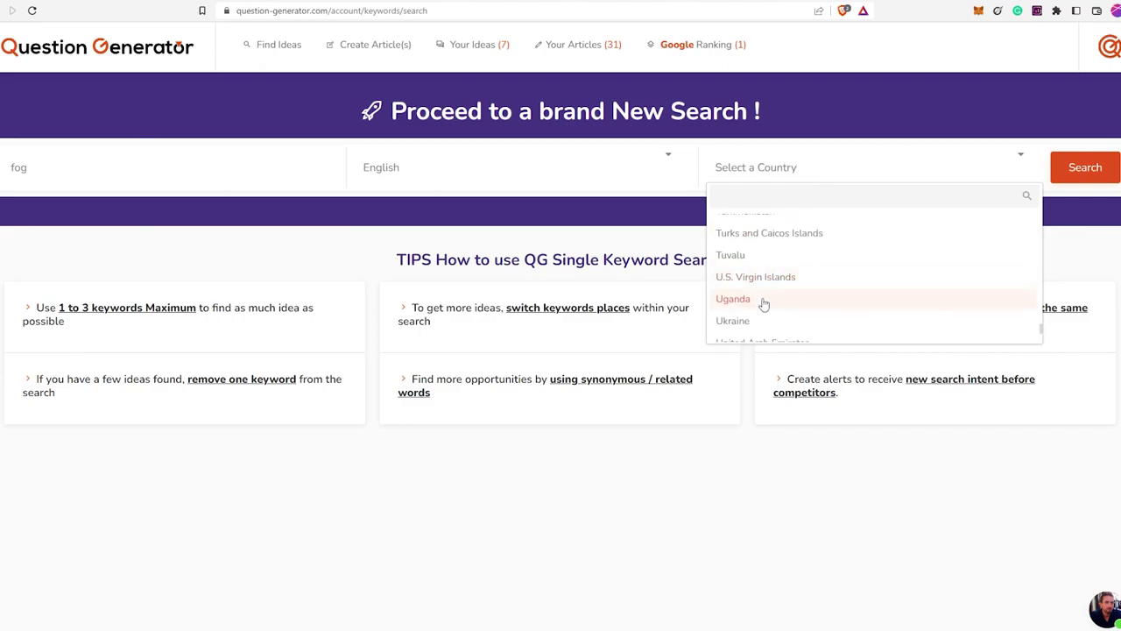
{"action": "scroll", "coordinate": [769, 300], "scroll_direction": "down", "scroll_amount": 1}
{"action": "scroll", "coordinate": [798, 302], "scroll_direction": "down", "scroll_amount": 1}
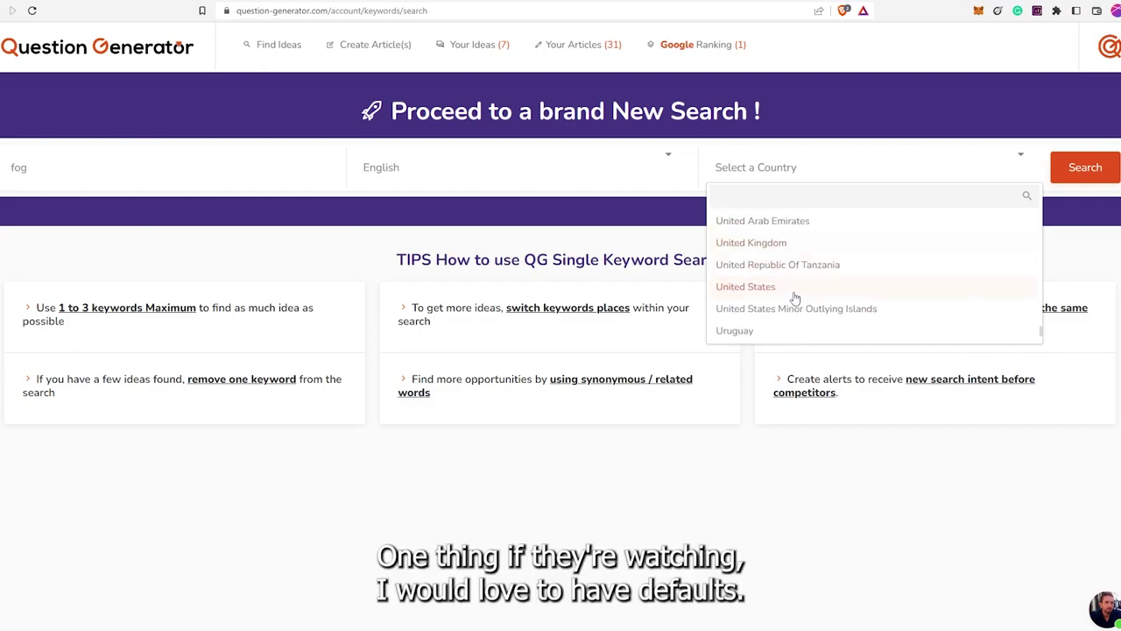
{"action": "left_click", "coordinate": [762, 289]}
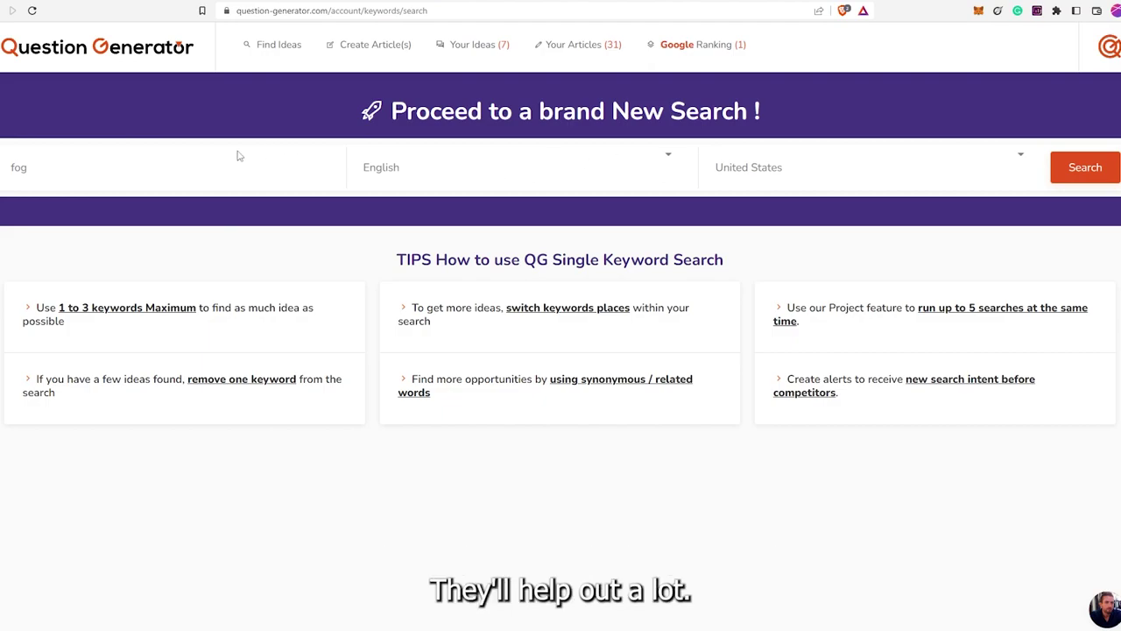
{"action": "left_click", "coordinate": [1083, 169]}
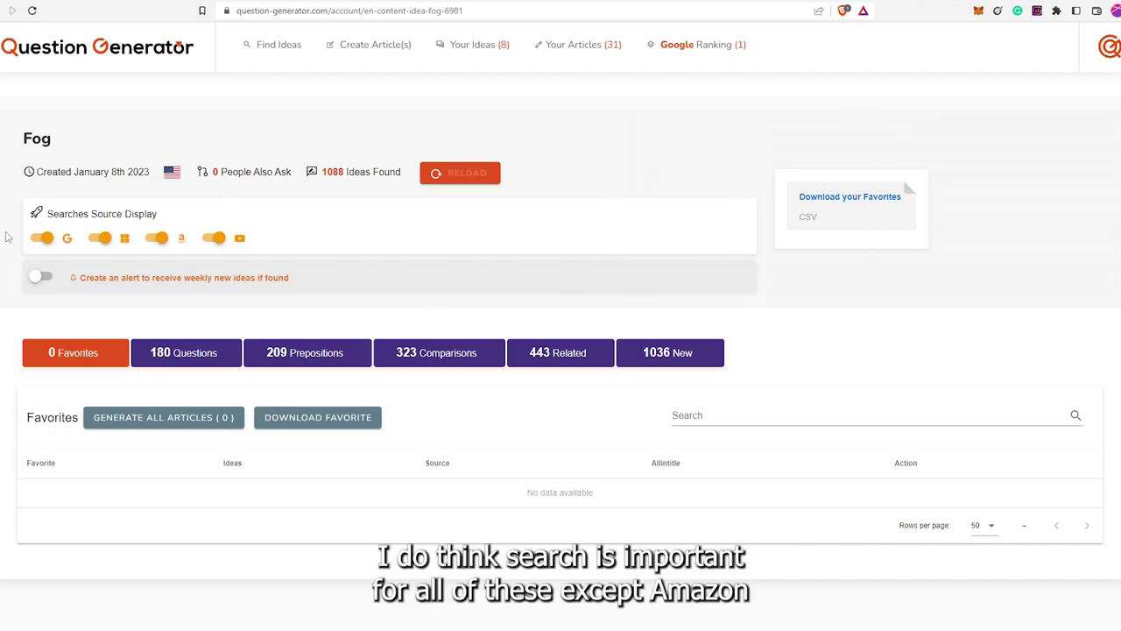
Turn off the Amazon and YouTube idea sources for the Fog results
{"action": "left_click", "coordinate": [158, 237]}
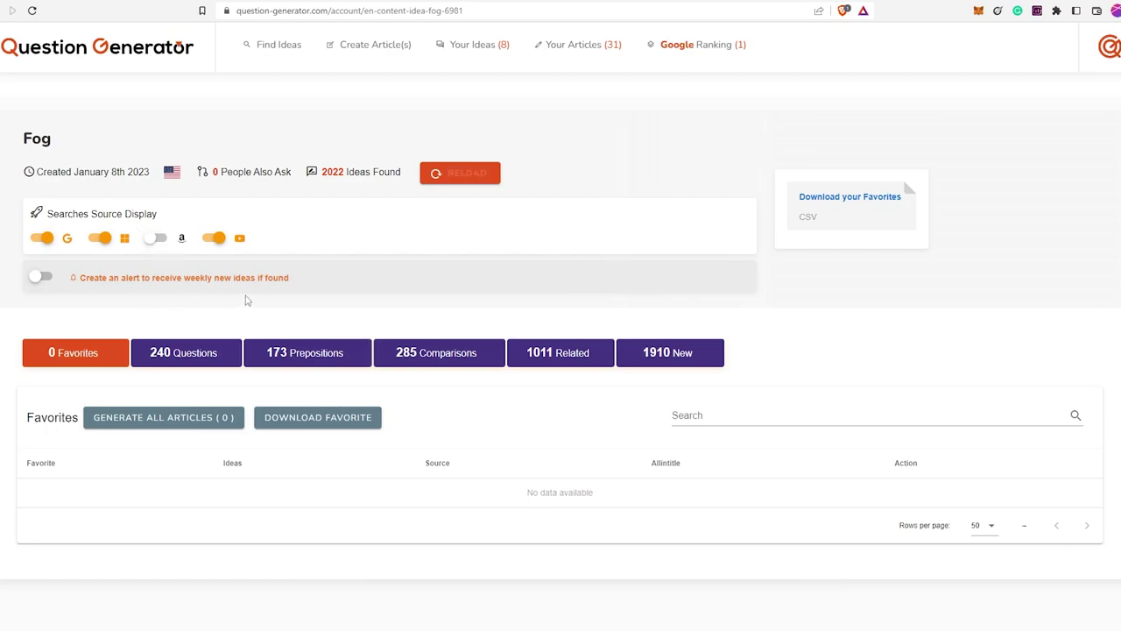
{"action": "left_click", "coordinate": [218, 239]}
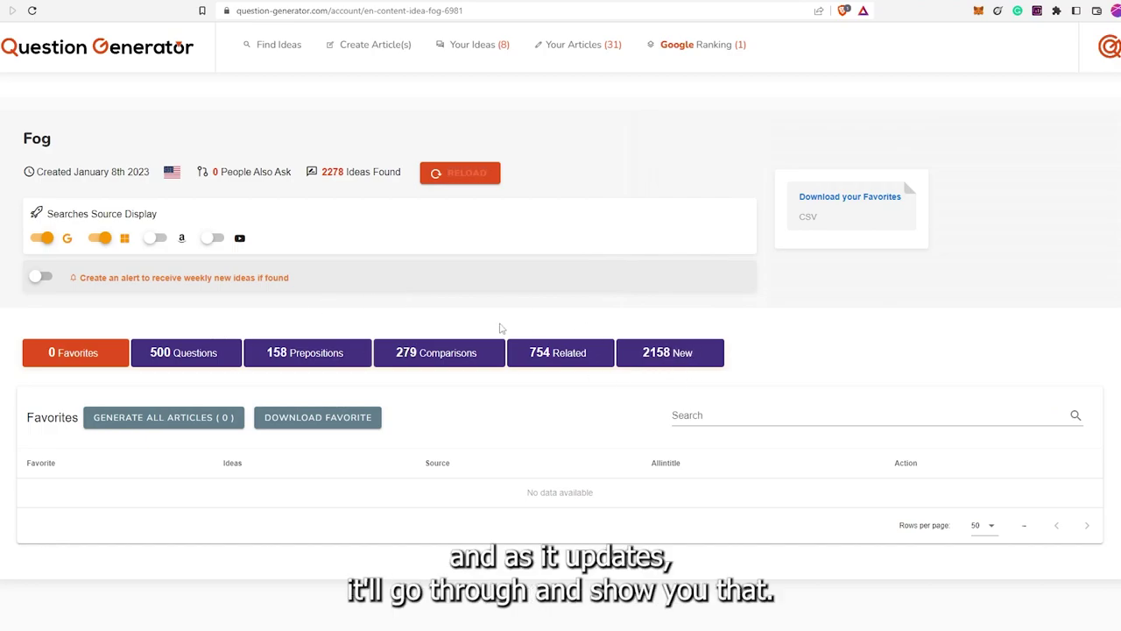
Start a new search for 'fog machine' with English and United States selected
{"action": "left_click", "coordinate": [269, 46]}
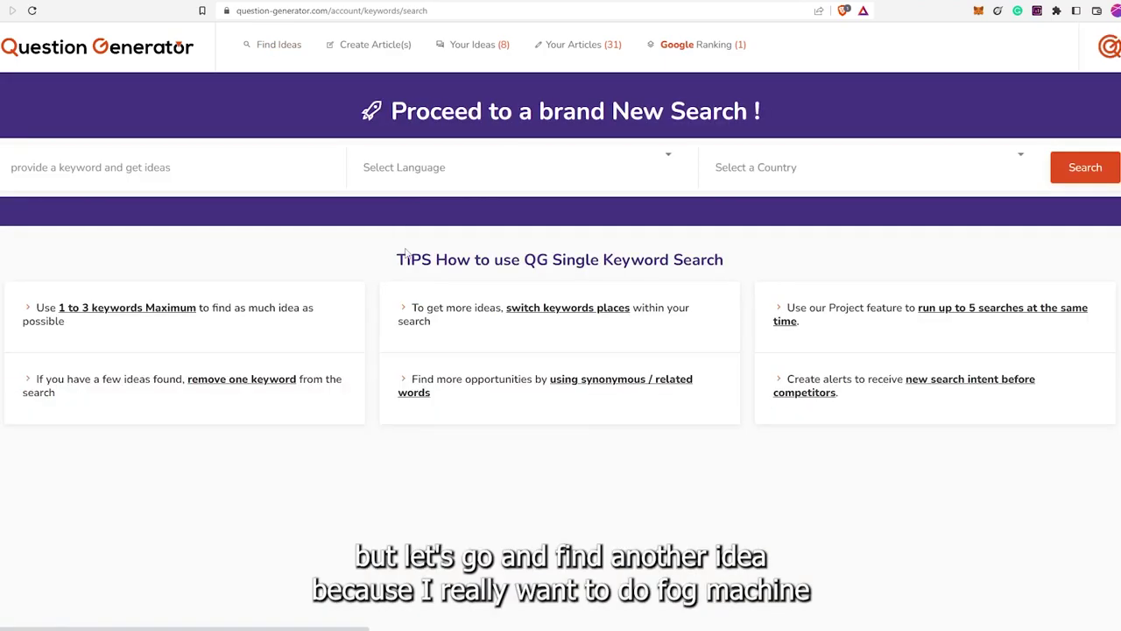
{"action": "left_click", "coordinate": [172, 172]}
{"action": "type", "text": "fog machine"}
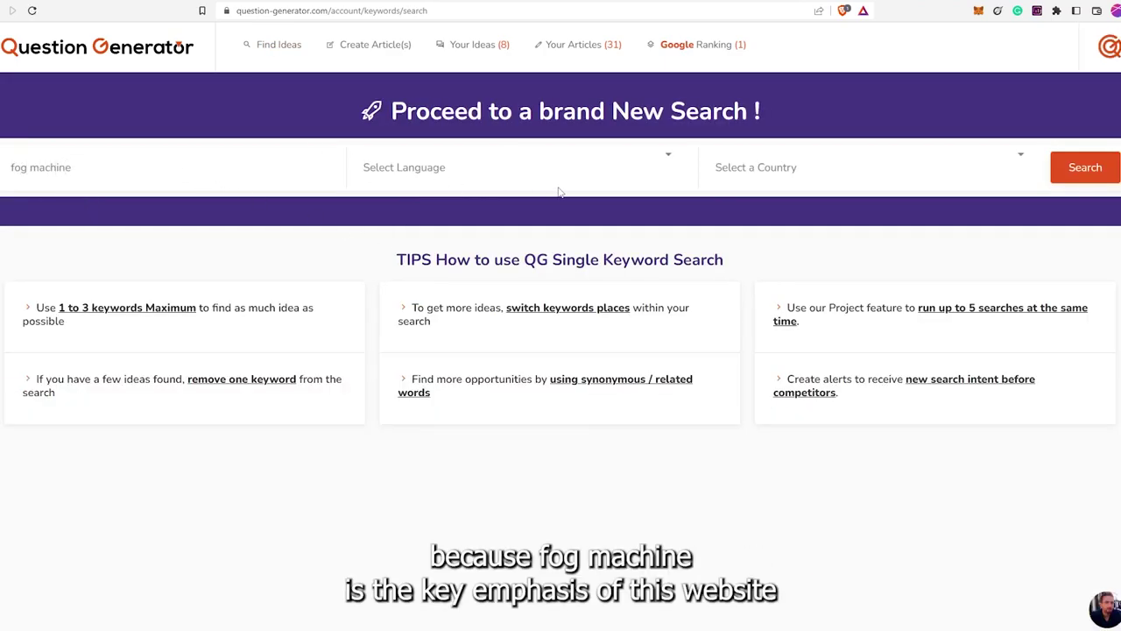
{"action": "left_click", "coordinate": [644, 175]}
{"action": "left_click", "coordinate": [388, 219]}
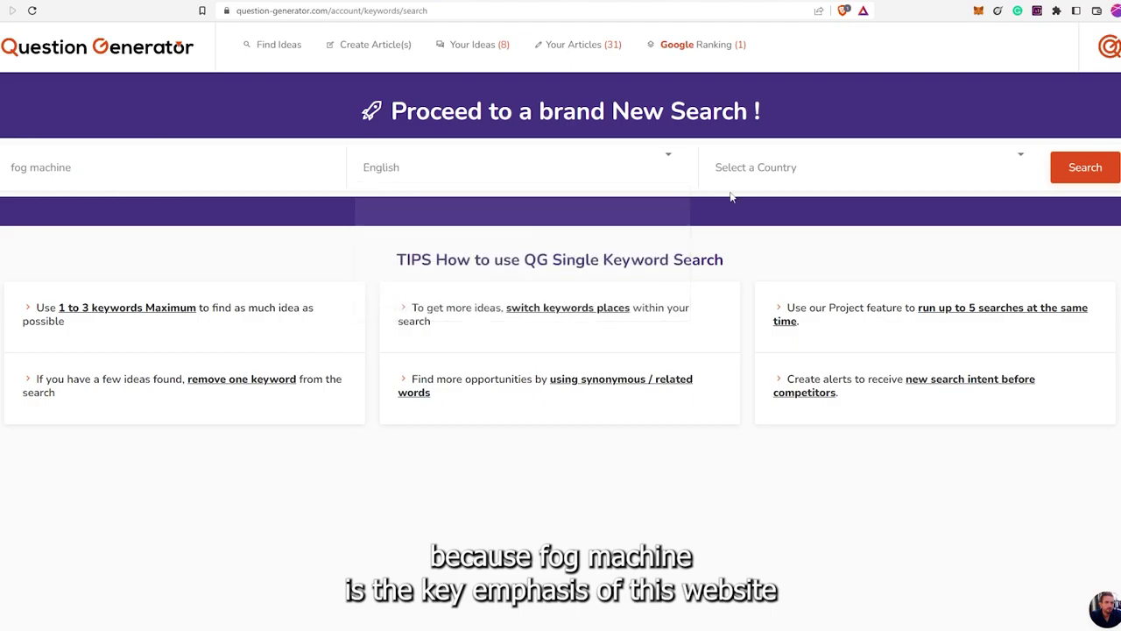
{"action": "left_click", "coordinate": [775, 168]}
{"action": "scroll", "coordinate": [778, 201], "scroll_direction": "down", "scroll_amount": 15}
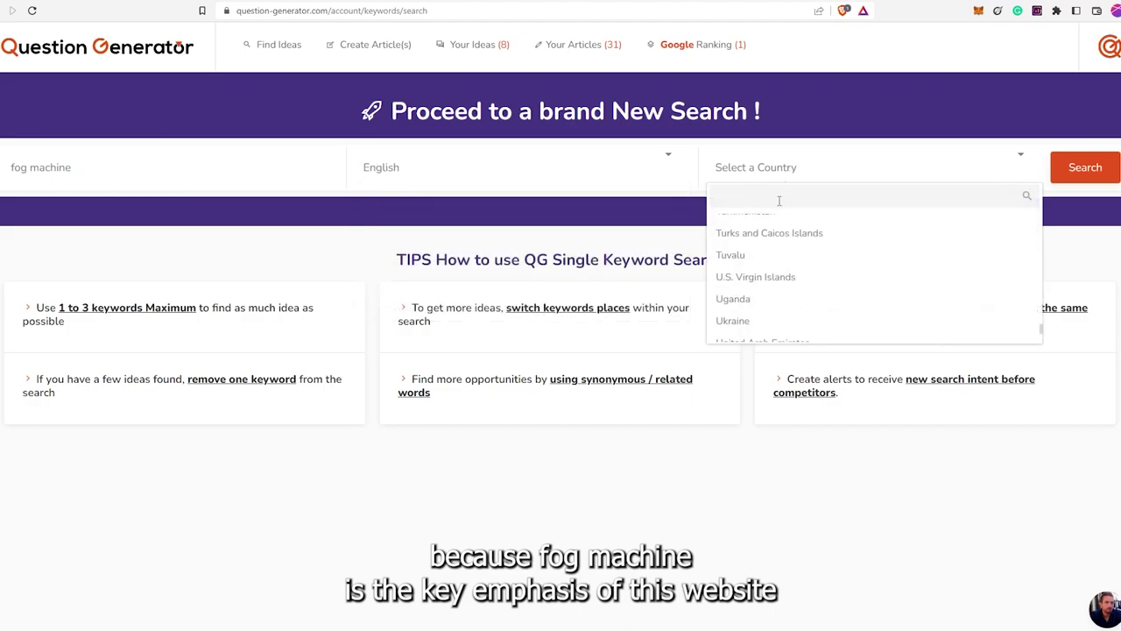
{"action": "scroll", "coordinate": [780, 253], "scroll_direction": "down", "scroll_amount": 2}
{"action": "left_click", "coordinate": [780, 253]}
{"action": "left_click", "coordinate": [1085, 171]}
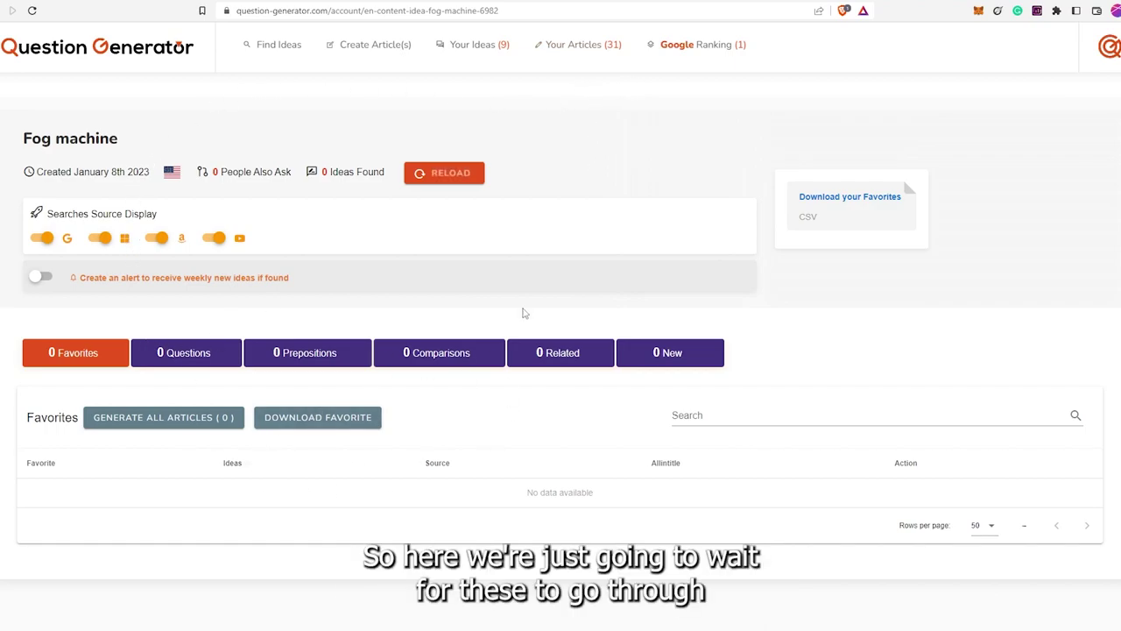
Switch to the Ride On Cars site's Power Wheels article listing
{"action": "left_click", "coordinate": [585, 47]}
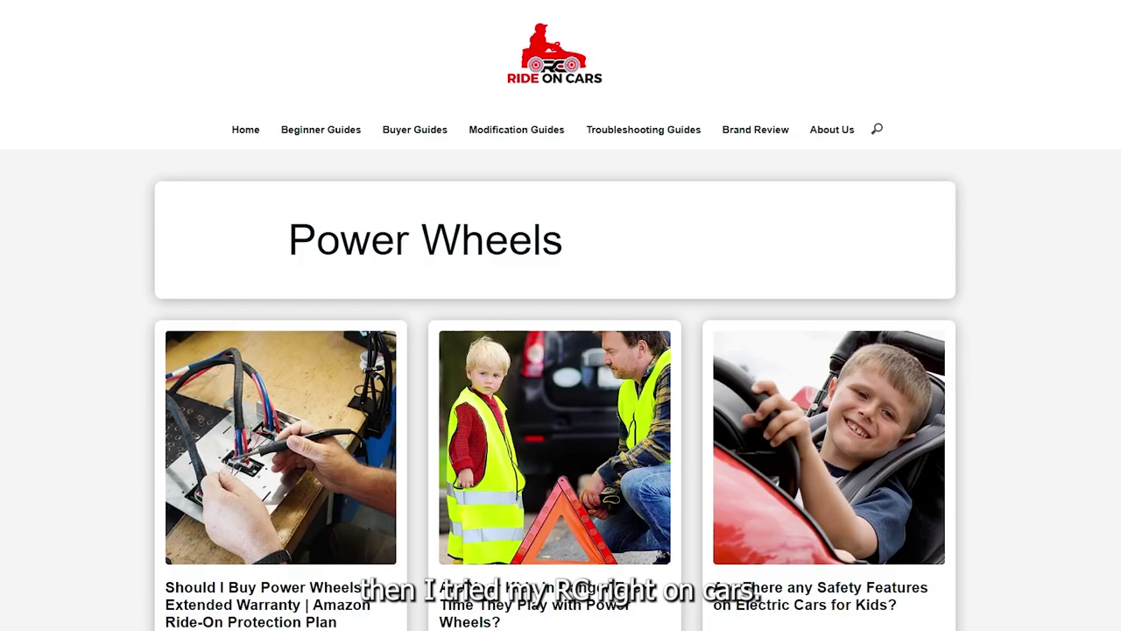
Scroll through the Power Wheels category grid of published articles
{"action": "scroll", "coordinate": [560, 316], "scroll_direction": "down", "scroll_amount": 3}
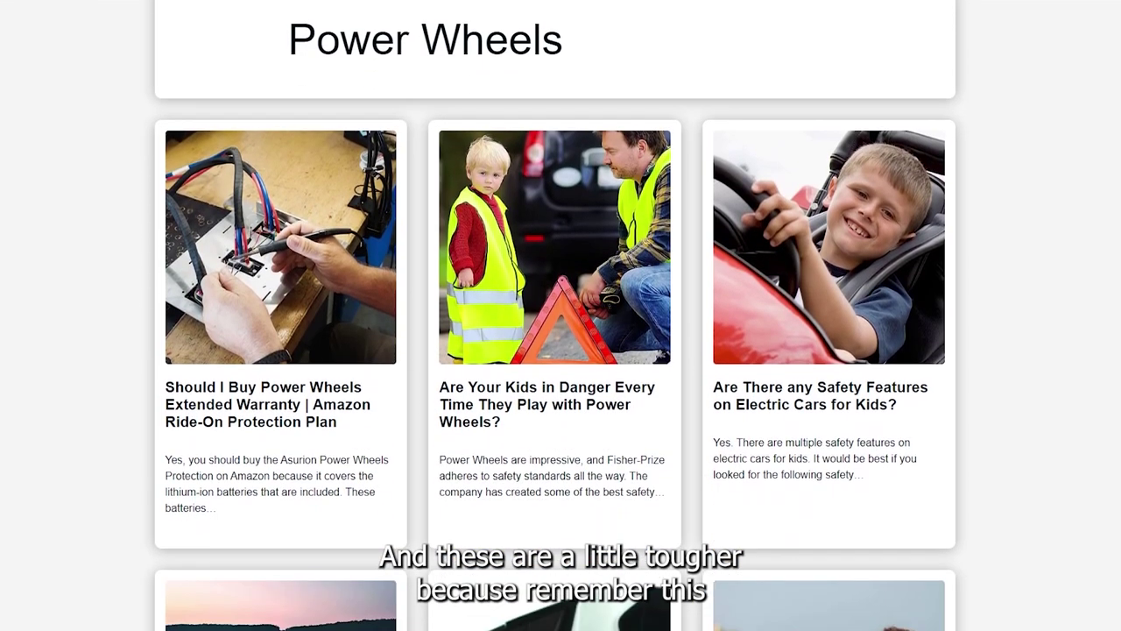
{"action": "scroll", "coordinate": [561, 315], "scroll_direction": "down", "scroll_amount": 5}
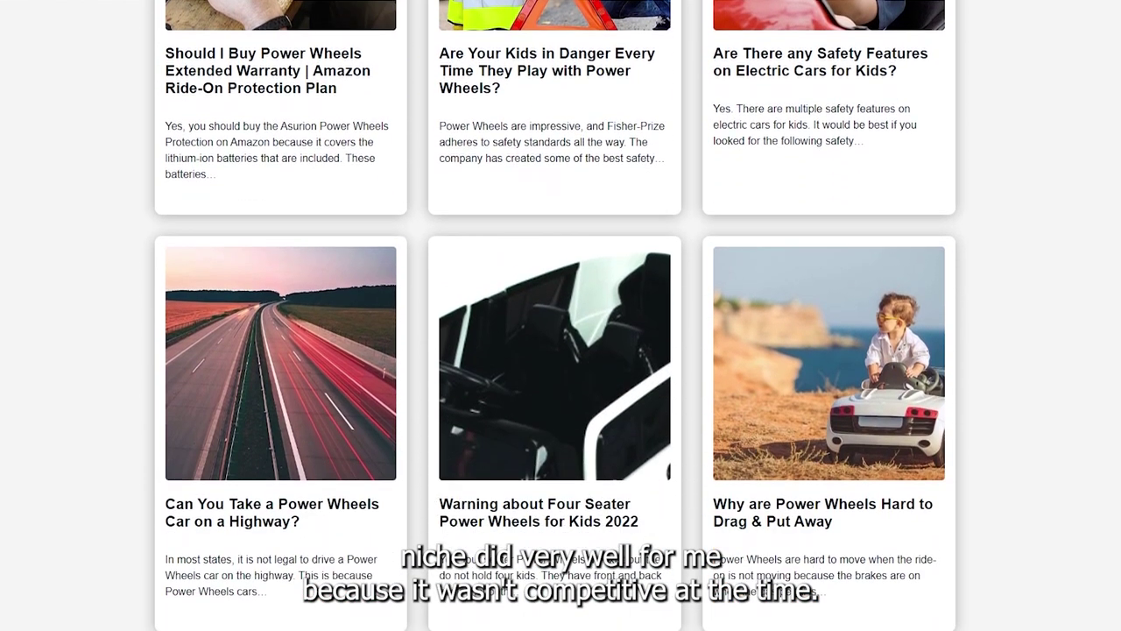
{"action": "scroll", "coordinate": [560, 315], "scroll_direction": "down", "scroll_amount": 1}
{"action": "scroll", "coordinate": [561, 315], "scroll_direction": "down", "scroll_amount": 5}
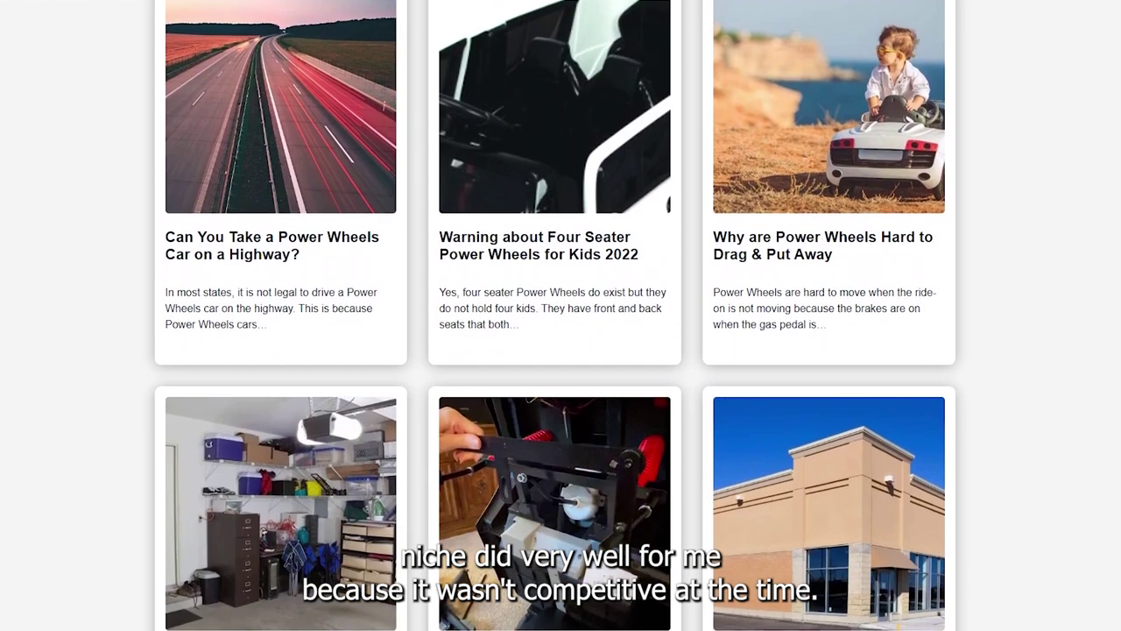
{"action": "scroll", "coordinate": [560, 315], "scroll_direction": "down", "scroll_amount": 1}
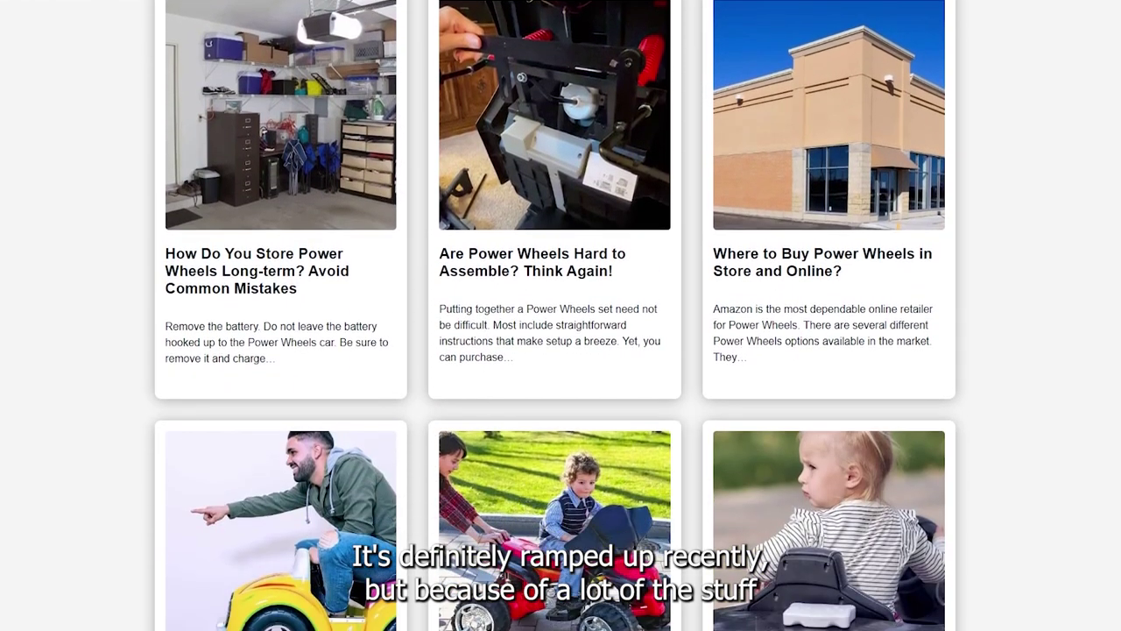
{"action": "scroll", "coordinate": [561, 316], "scroll_direction": "down", "scroll_amount": 4}
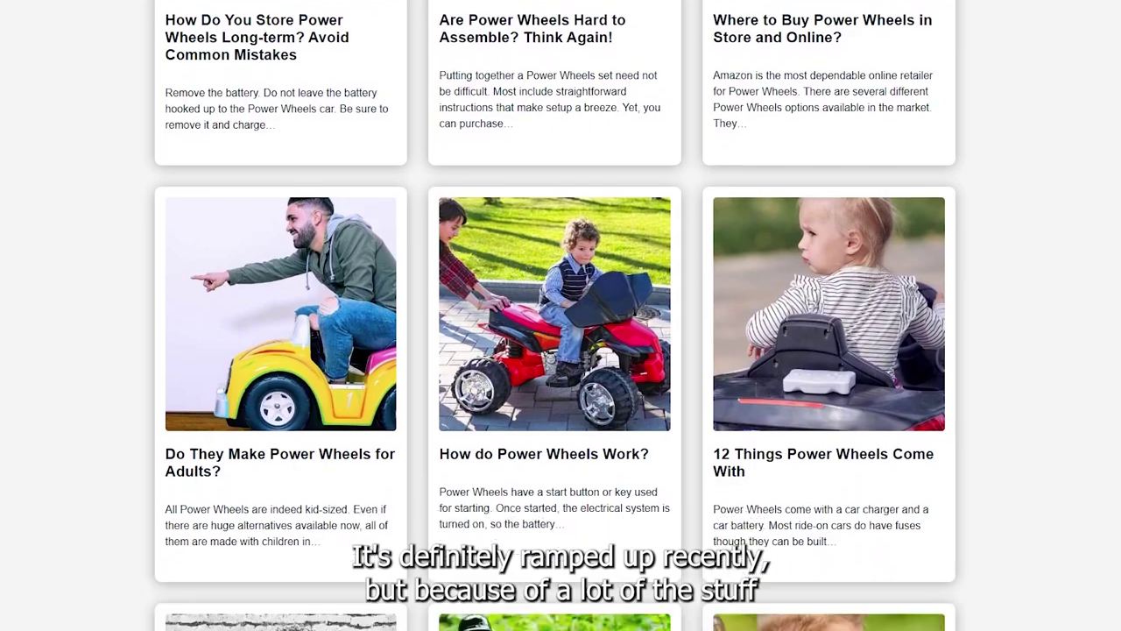
{"action": "scroll", "coordinate": [561, 315], "scroll_direction": "down", "scroll_amount": 3}
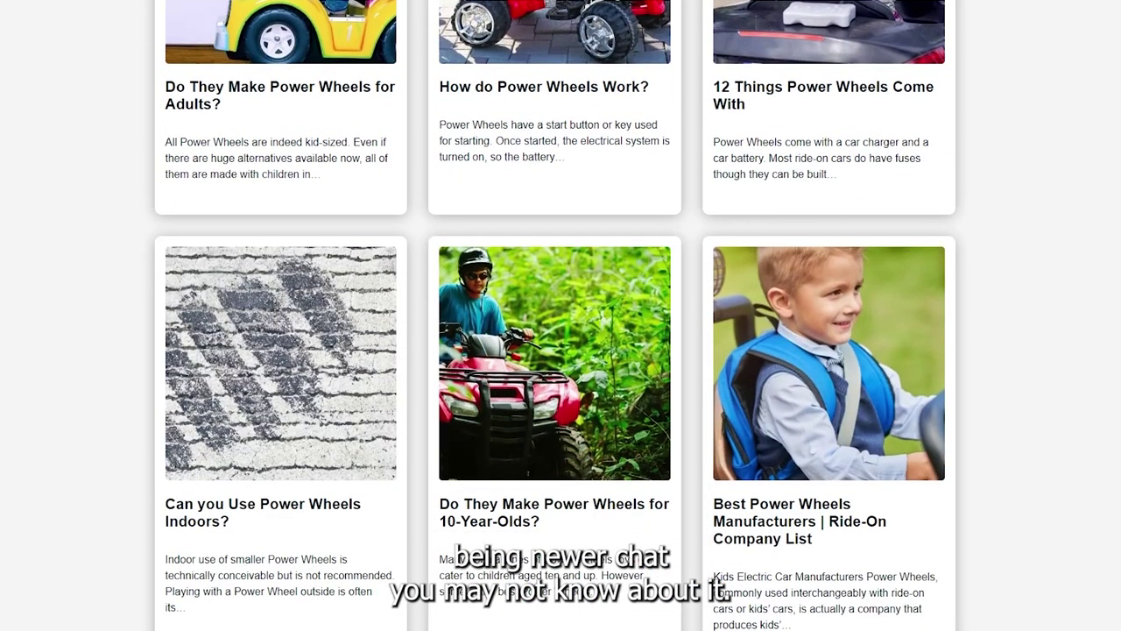
{"action": "scroll", "coordinate": [560, 316], "scroll_direction": "down", "scroll_amount": 6}
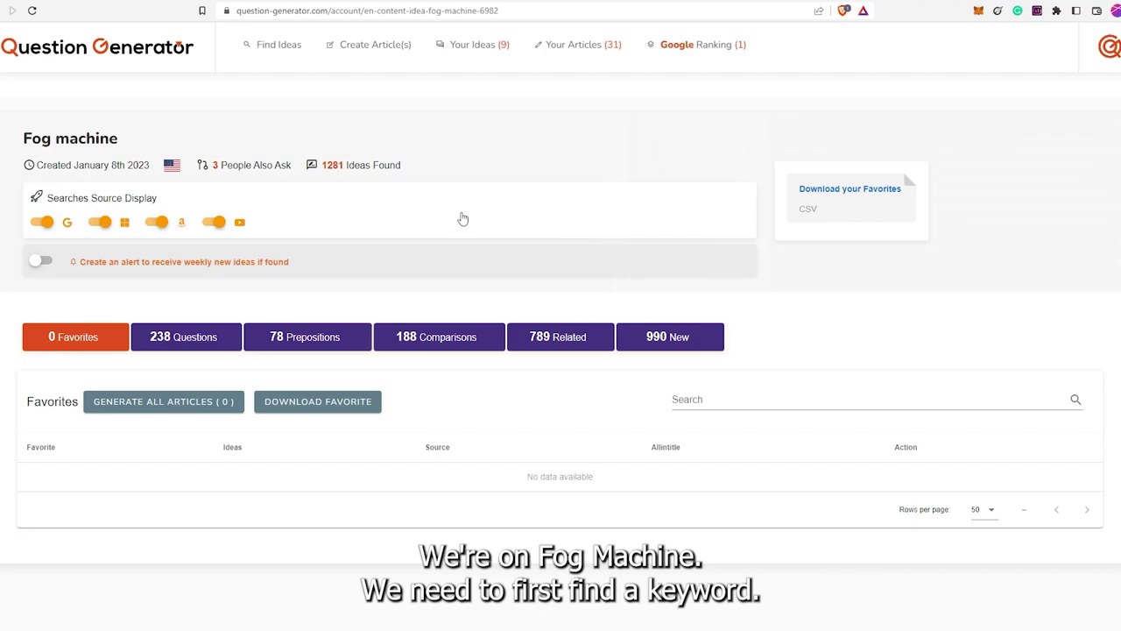
Exclude Amazon as a source and browse the 238 Fog machine question ideas
{"action": "left_click", "coordinate": [158, 222]}
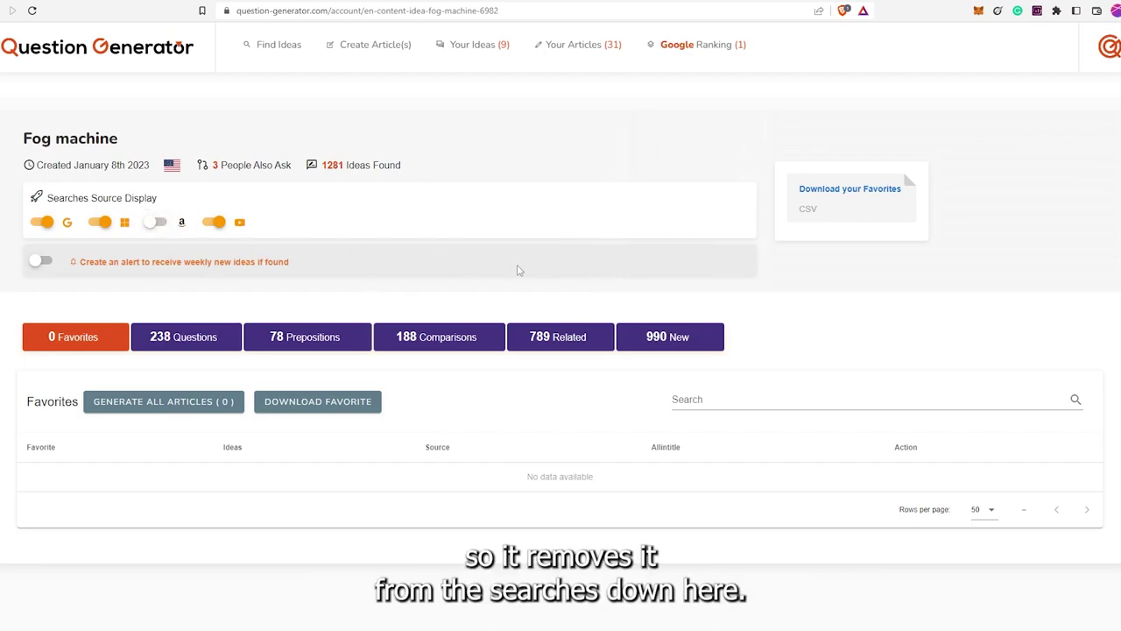
{"action": "left_click", "coordinate": [175, 340]}
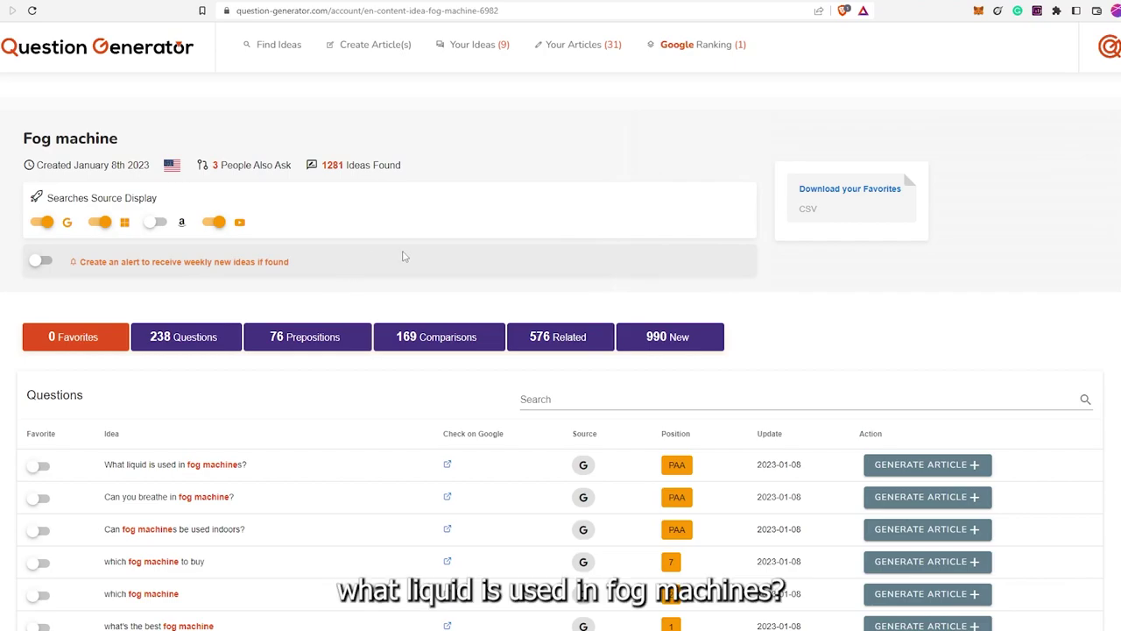
{"action": "scroll", "coordinate": [404, 257], "scroll_direction": "down", "scroll_amount": 2}
{"action": "scroll", "coordinate": [403, 256], "scroll_direction": "down", "scroll_amount": 1}
{"action": "scroll", "coordinate": [386, 211], "scroll_direction": "down", "scroll_amount": 2}
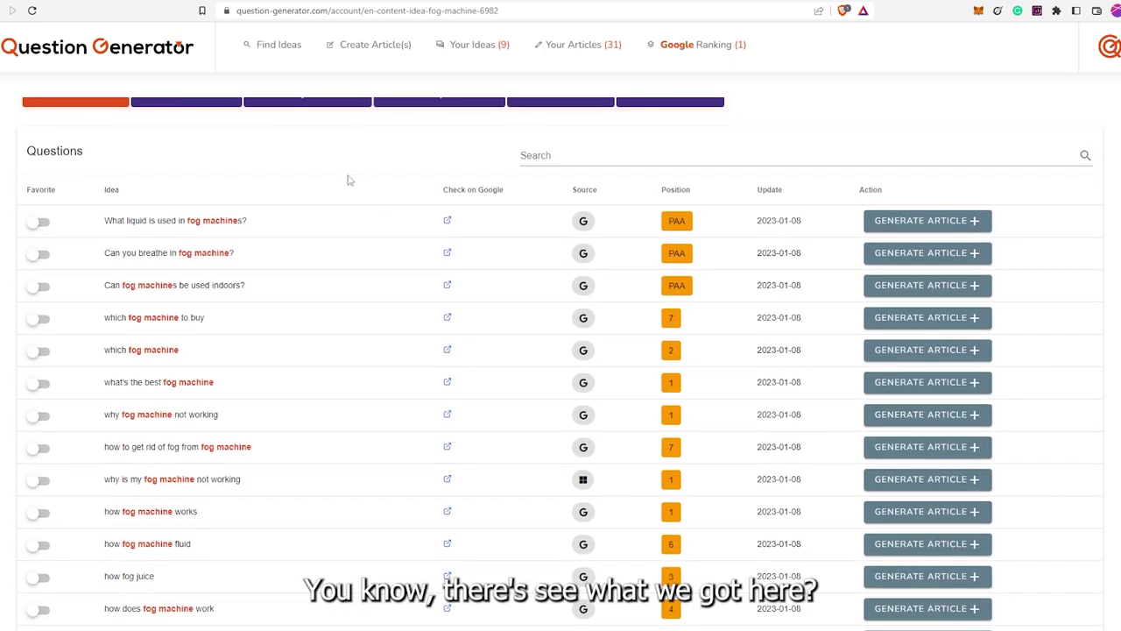
{"action": "scroll", "coordinate": [375, 183], "scroll_direction": "down", "scroll_amount": 4}
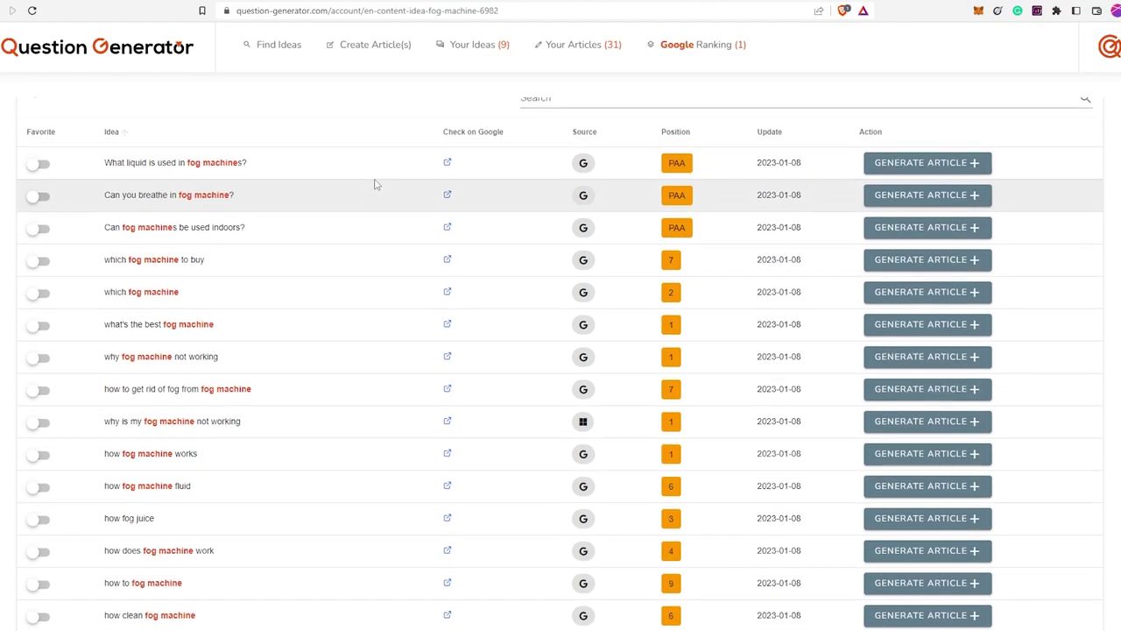
{"action": "scroll", "coordinate": [375, 188], "scroll_direction": "up", "scroll_amount": 2}
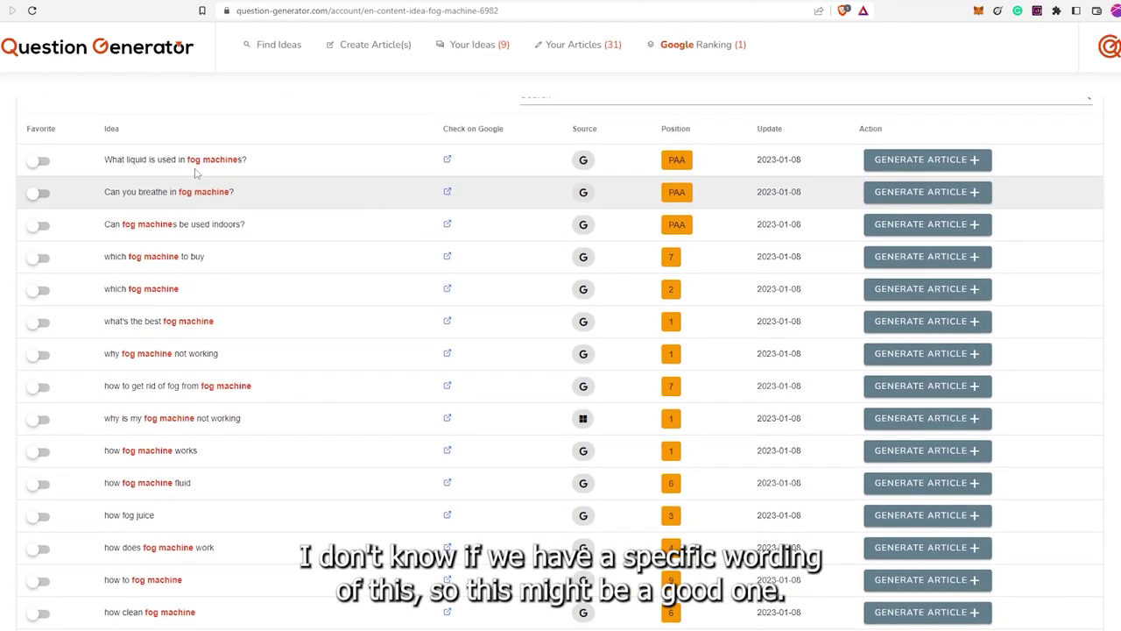
Favourite the 'what liquid is used in fog machines' question
{"action": "left_click_drag", "start_coordinate": [105, 159], "coordinate": [173, 159]}
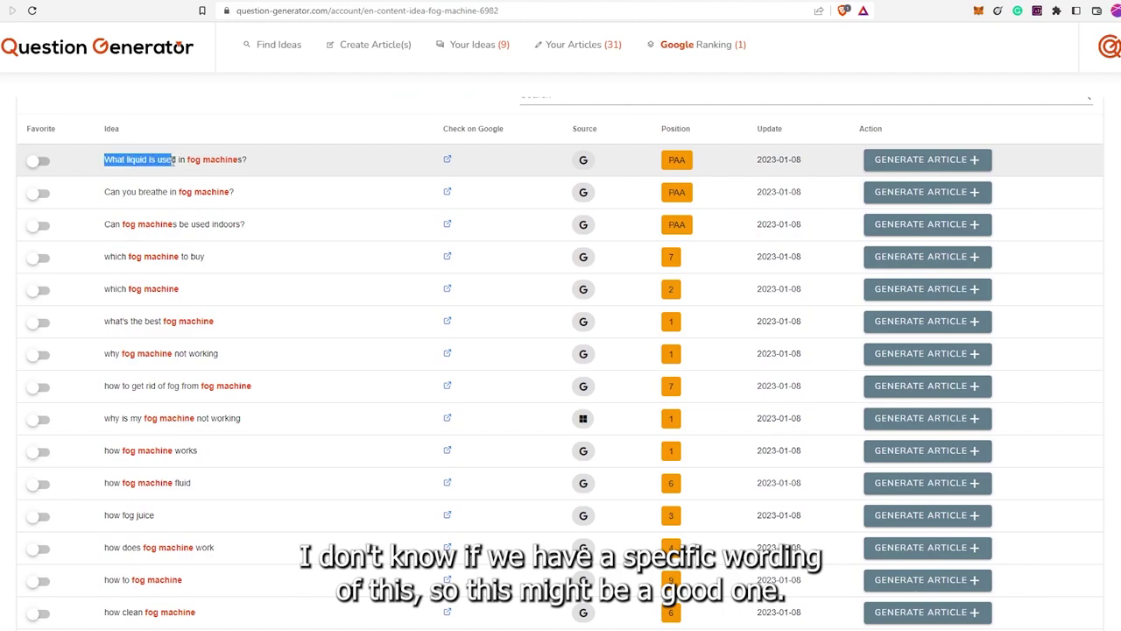
{"action": "left_click", "coordinate": [49, 162]}
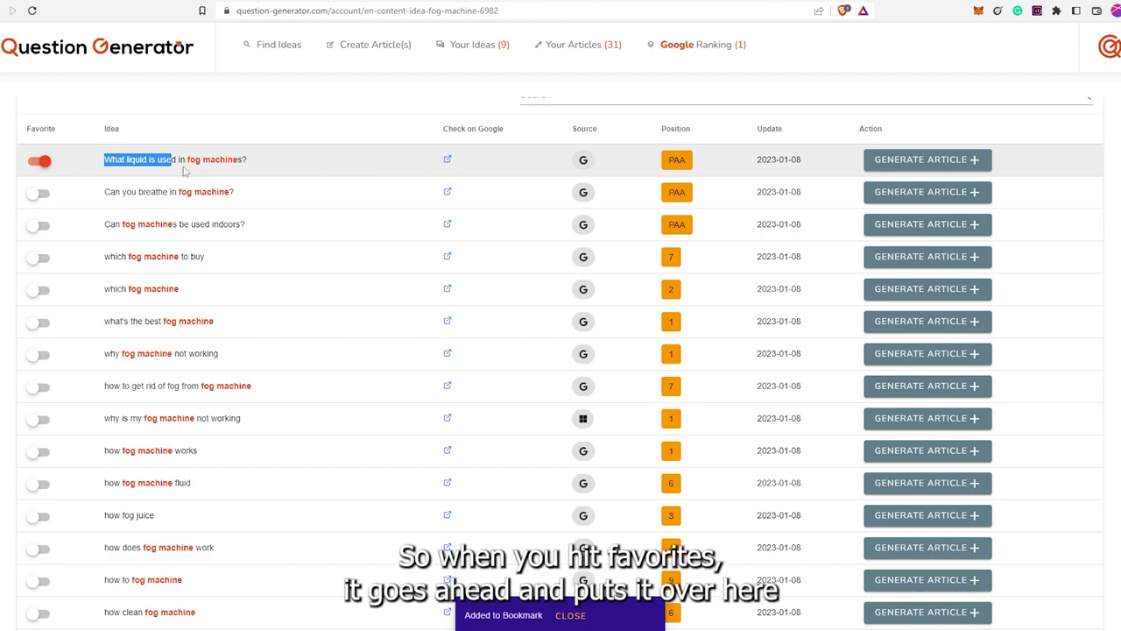
{"action": "scroll", "coordinate": [180, 170], "scroll_direction": "up", "scroll_amount": 1}
{"action": "scroll", "coordinate": [178, 172], "scroll_direction": "up", "scroll_amount": 2}
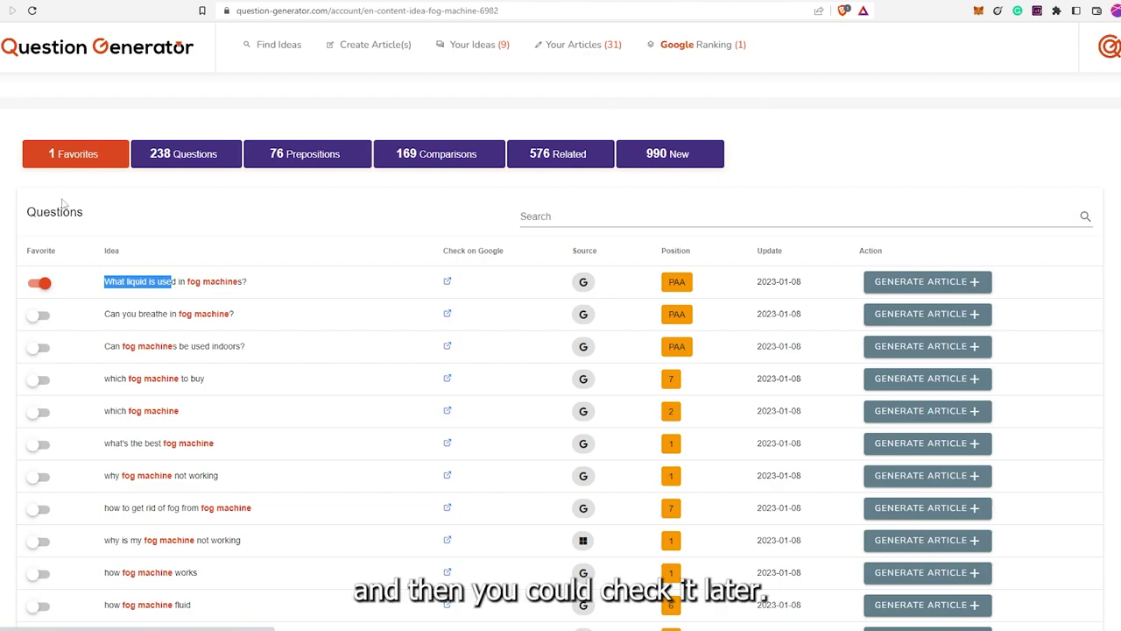
{"action": "scroll", "coordinate": [275, 213], "scroll_direction": "down", "scroll_amount": 5}
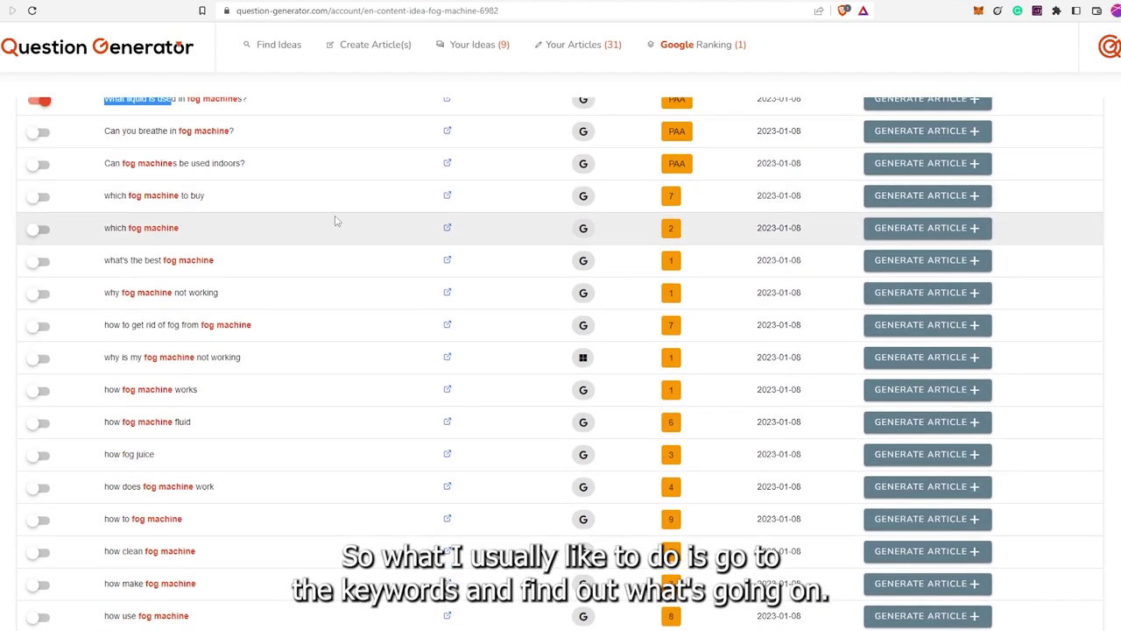
{"action": "scroll", "coordinate": [345, 198], "scroll_direction": "down", "scroll_amount": 1}
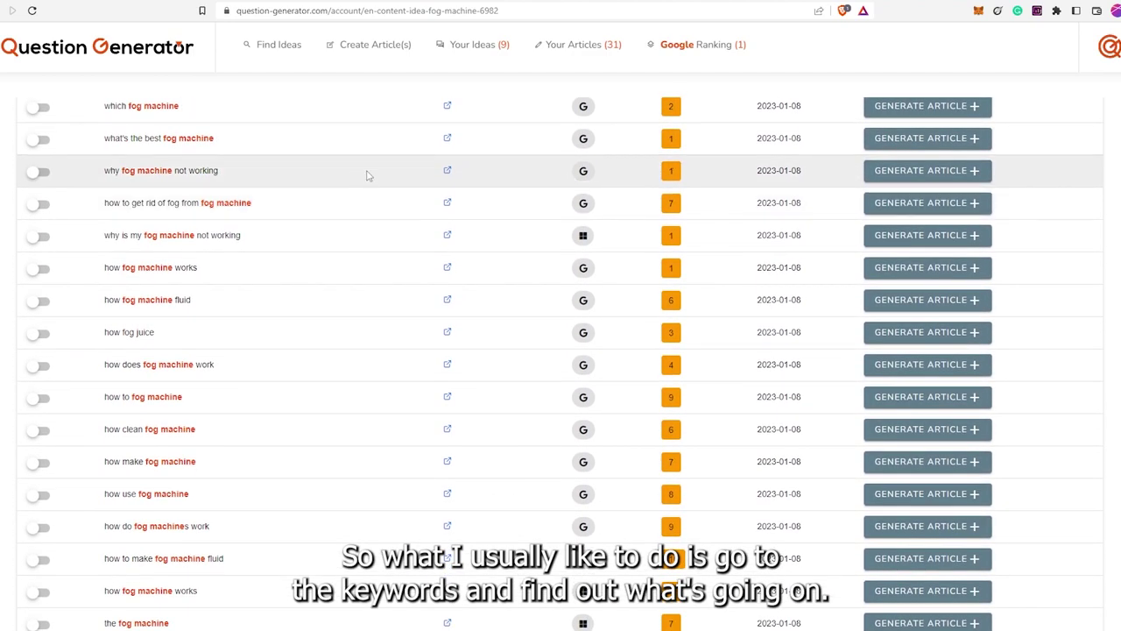
{"action": "scroll", "coordinate": [355, 173], "scroll_direction": "down", "scroll_amount": 1}
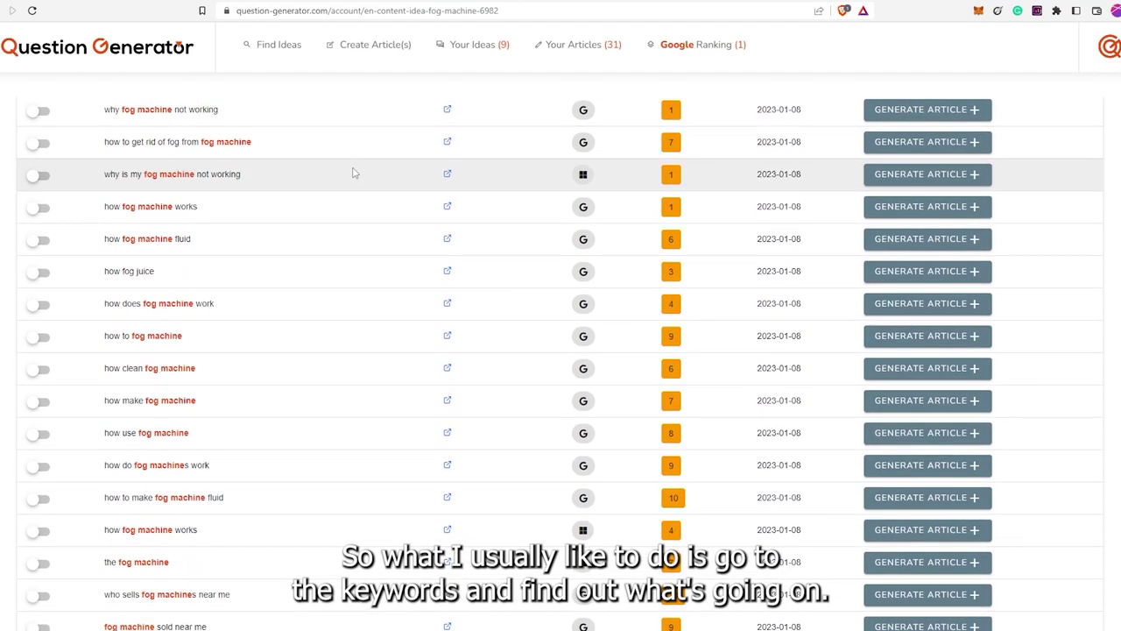
{"action": "scroll", "coordinate": [353, 174], "scroll_direction": "down", "scroll_amount": 7}
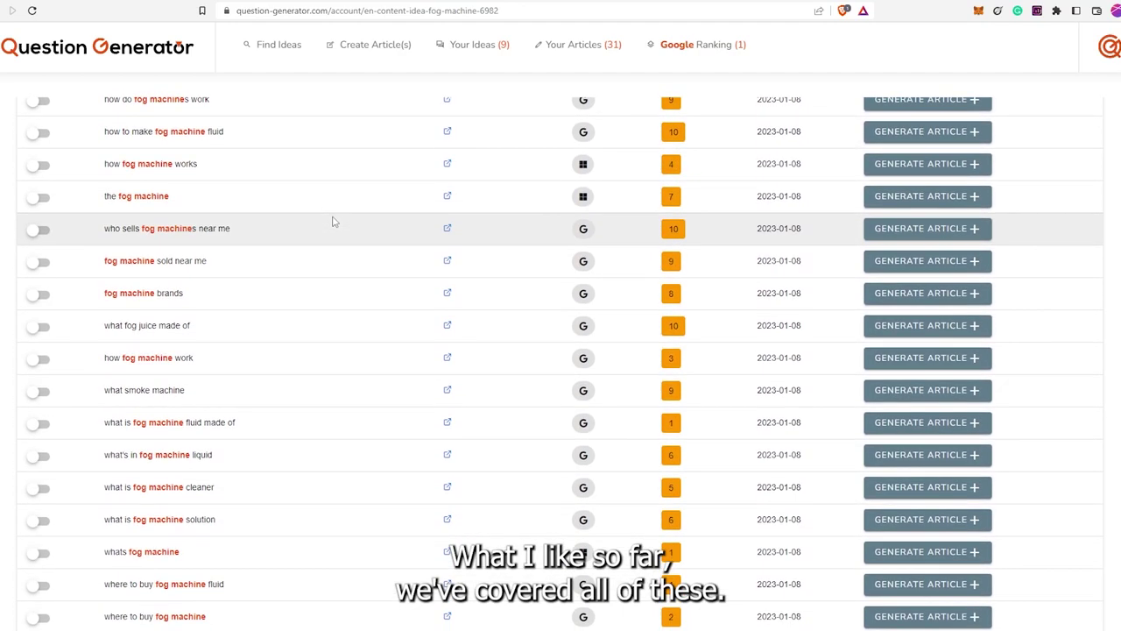
{"action": "scroll", "coordinate": [333, 222], "scroll_direction": "down", "scroll_amount": 1}
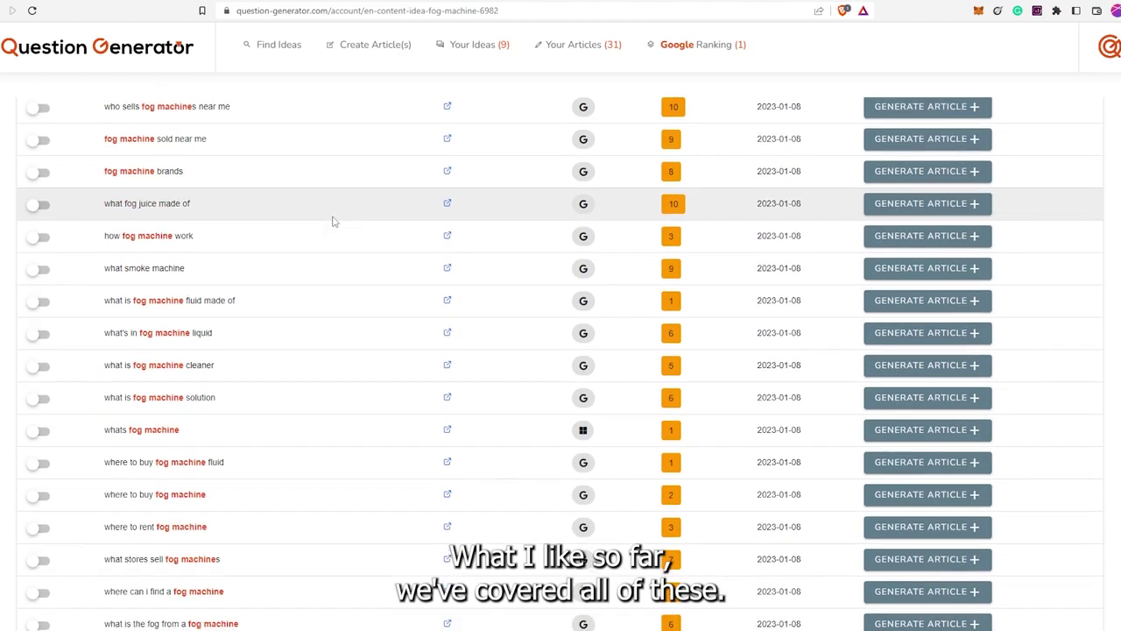
{"action": "scroll", "coordinate": [333, 222], "scroll_direction": "down", "scroll_amount": 8}
Favourite the Halloween, how-to-operate, what-size and how-many fog machine questions
{"action": "left_click", "coordinate": [40, 180]}
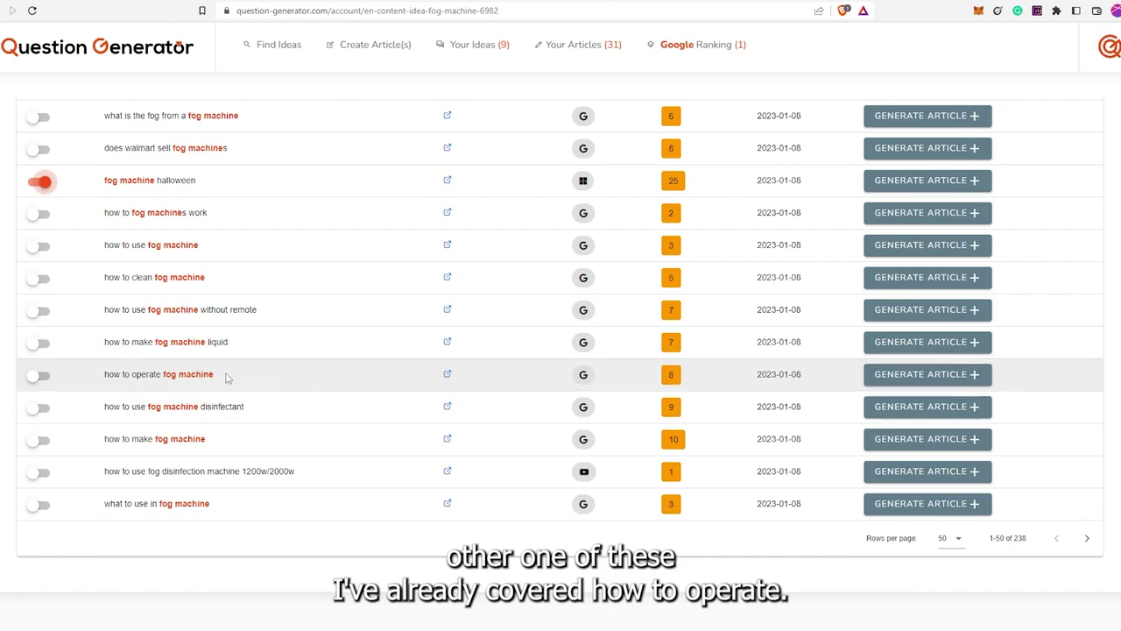
{"action": "left_click", "coordinate": [37, 376]}
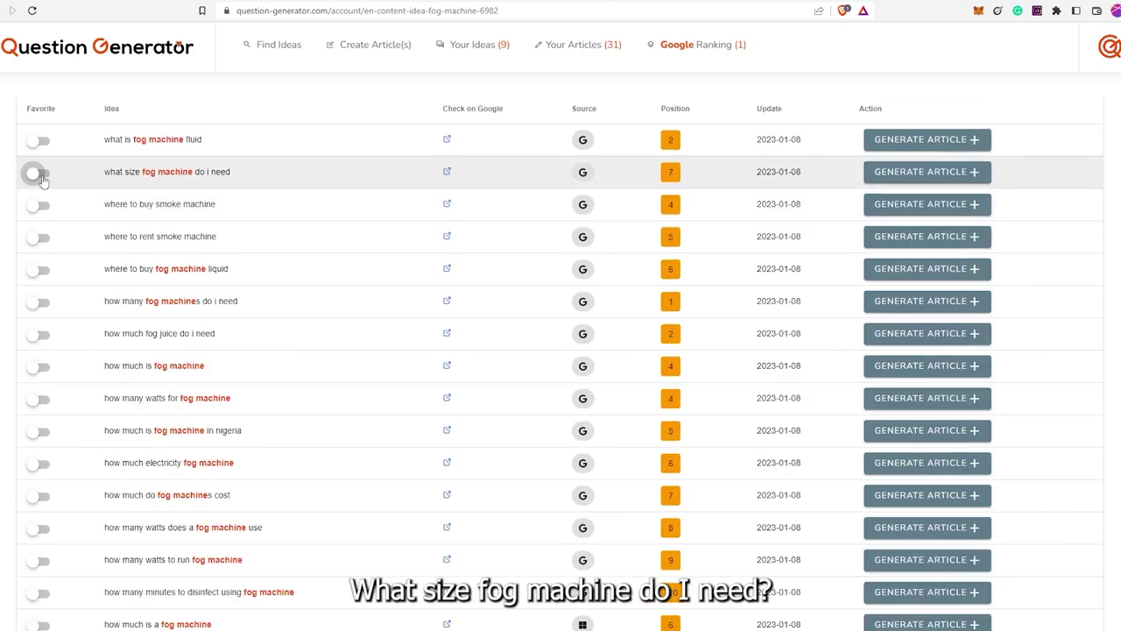
{"action": "left_click", "coordinate": [39, 174]}
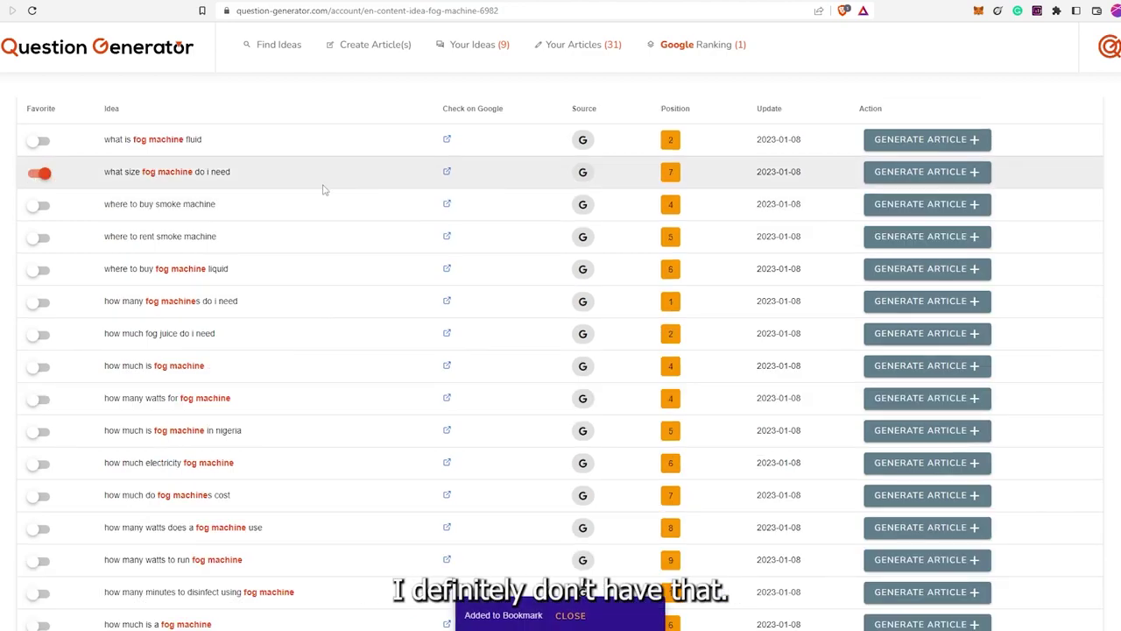
{"action": "scroll", "coordinate": [320, 187], "scroll_direction": "down", "scroll_amount": 2}
{"action": "left_click", "coordinate": [39, 180]}
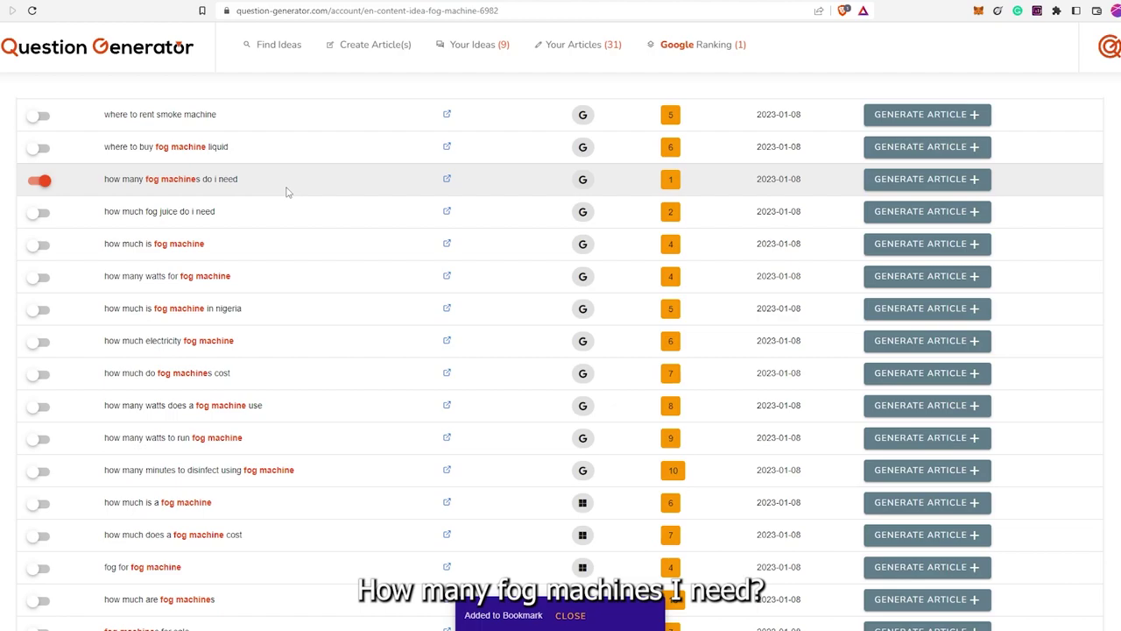
{"action": "scroll", "coordinate": [286, 190], "scroll_direction": "down", "scroll_amount": 1}
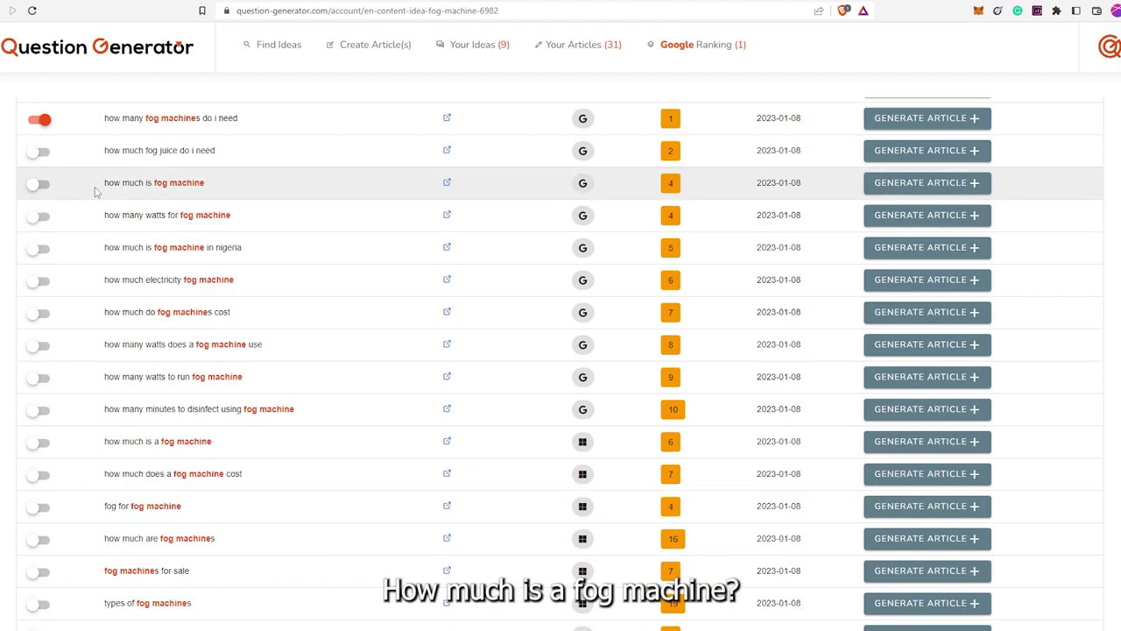
Favourite 'how much do fog machines cost' and 'how much electricity fog machine'
{"action": "left_click", "coordinate": [85, 7]}
{"action": "left_click", "coordinate": [96, 5]}
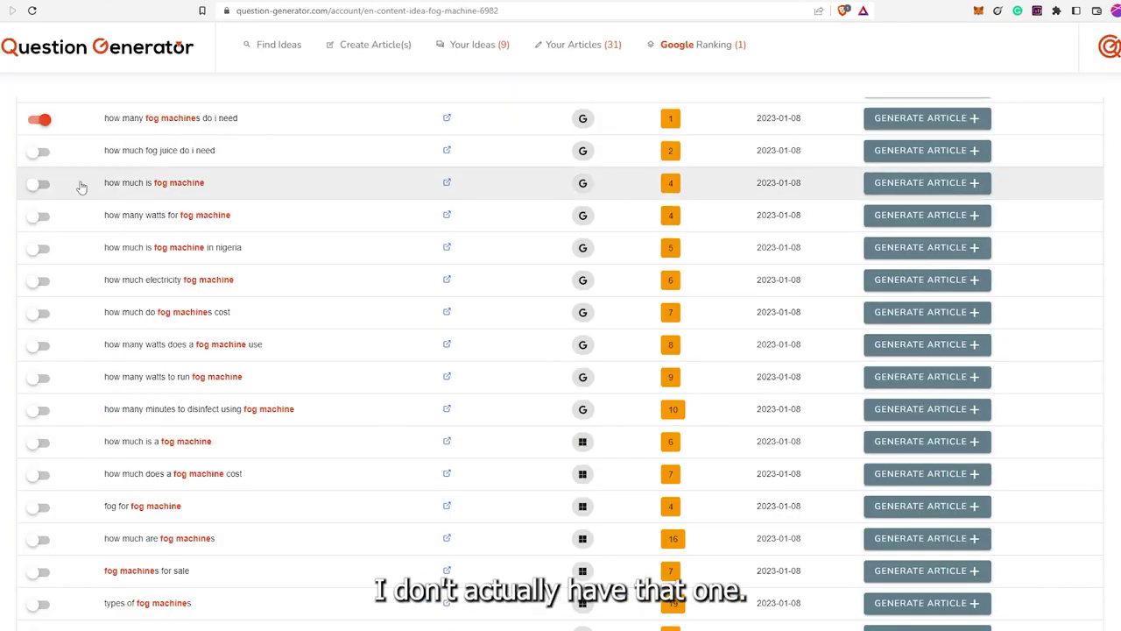
{"action": "left_click", "coordinate": [39, 312]}
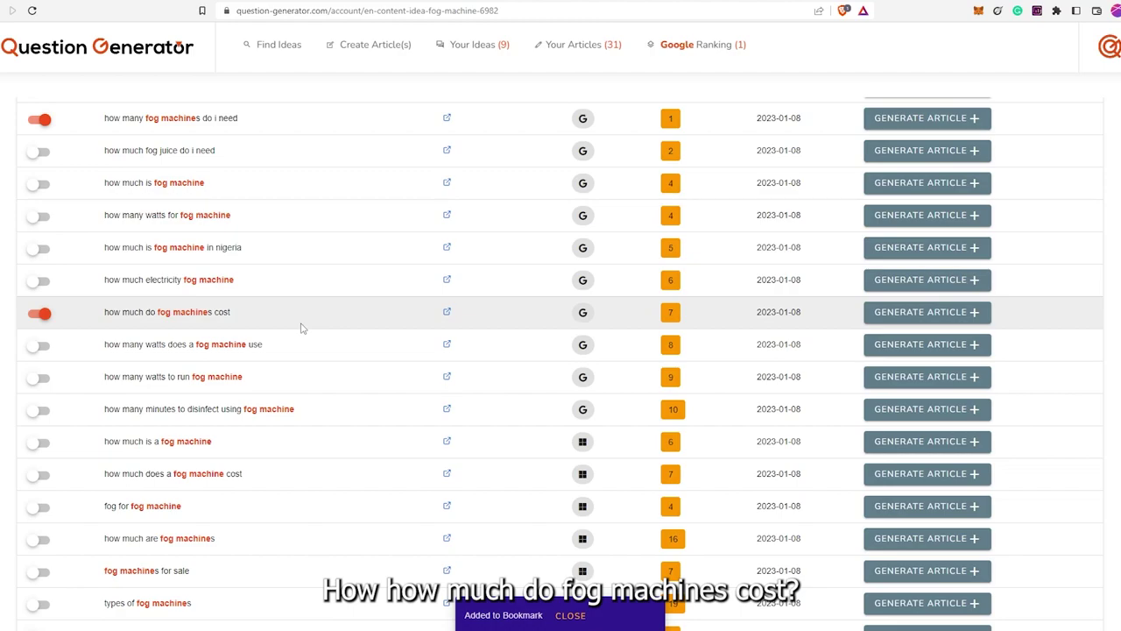
{"action": "scroll", "coordinate": [317, 316], "scroll_direction": "down", "scroll_amount": 1}
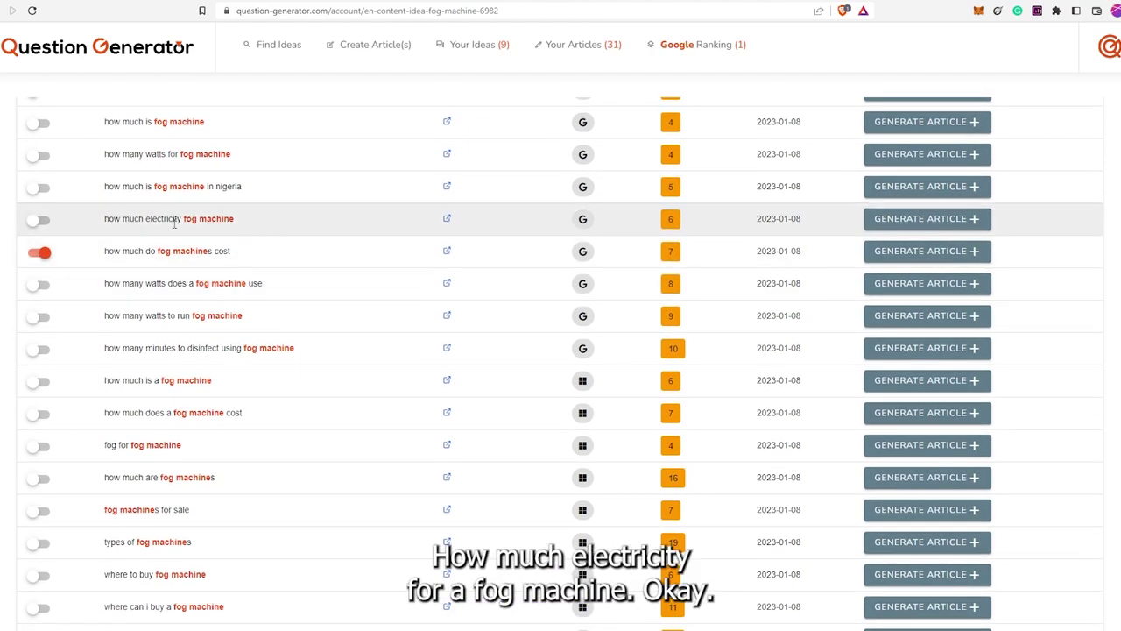
{"action": "left_click", "coordinate": [38, 220]}
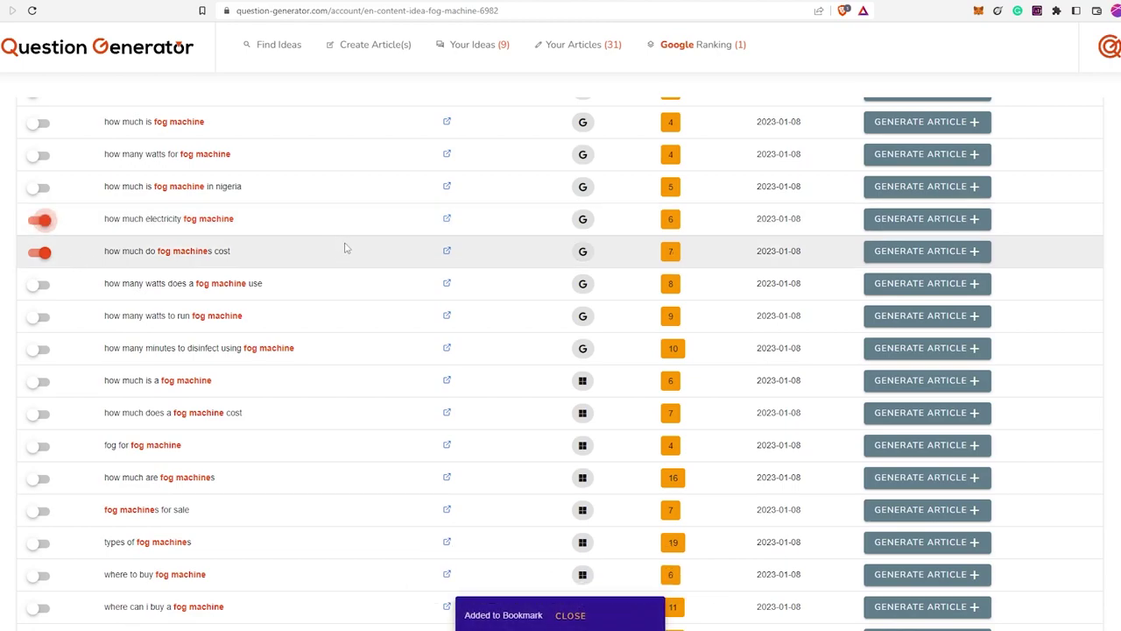
{"action": "scroll", "coordinate": [345, 246], "scroll_direction": "down", "scroll_amount": 2}
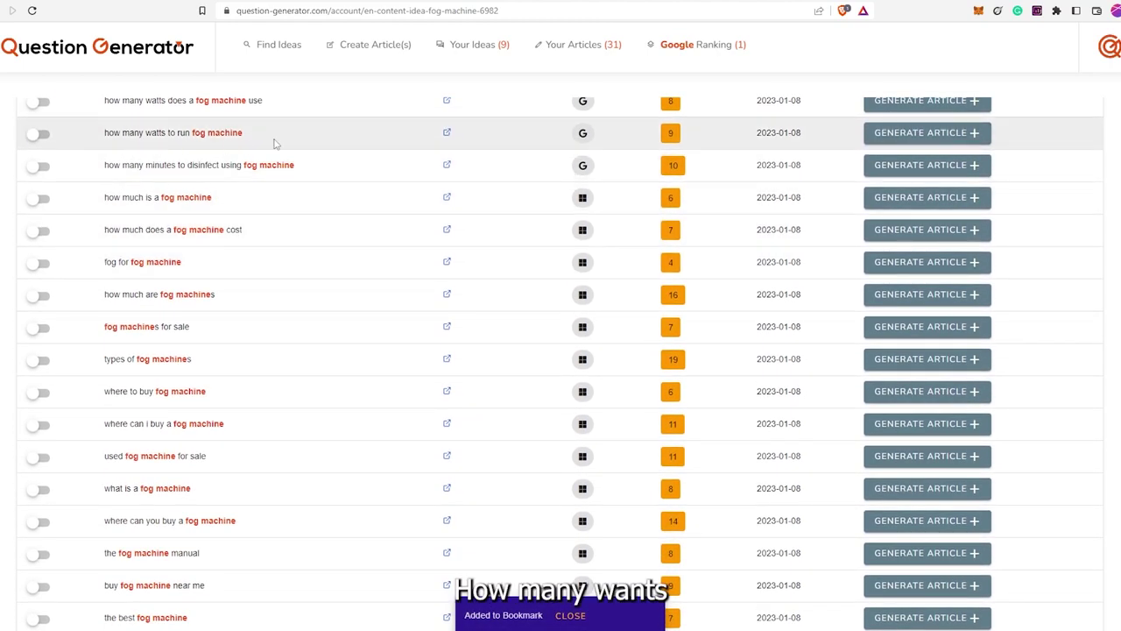
{"action": "scroll", "coordinate": [114, 176], "scroll_direction": "up", "scroll_amount": 1}
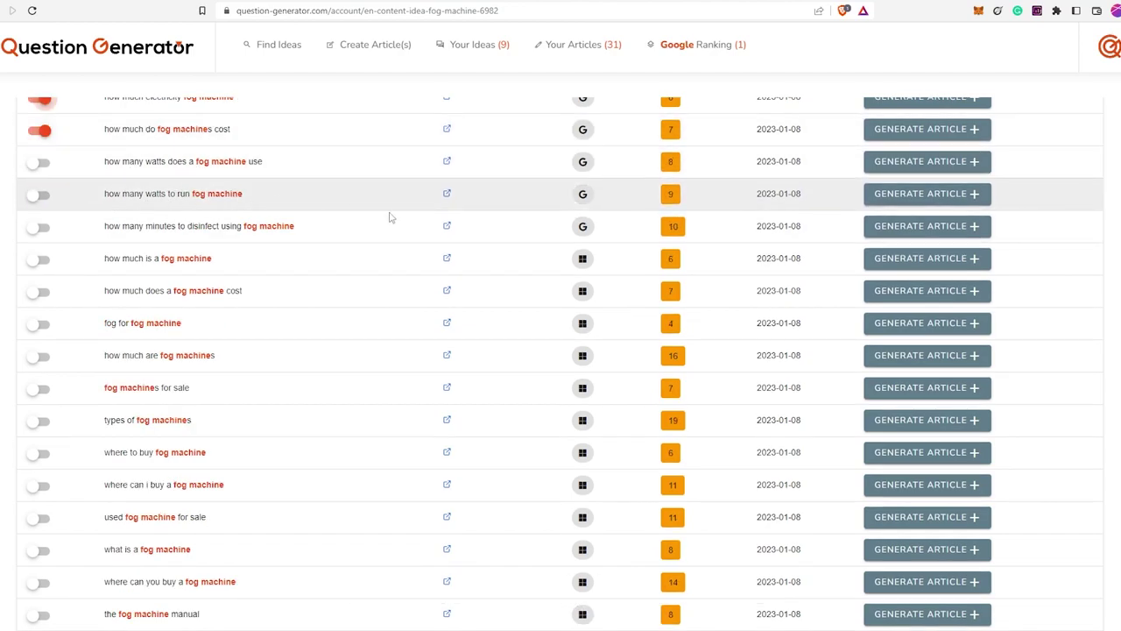
{"action": "scroll", "coordinate": [311, 239], "scroll_direction": "down", "scroll_amount": 1}
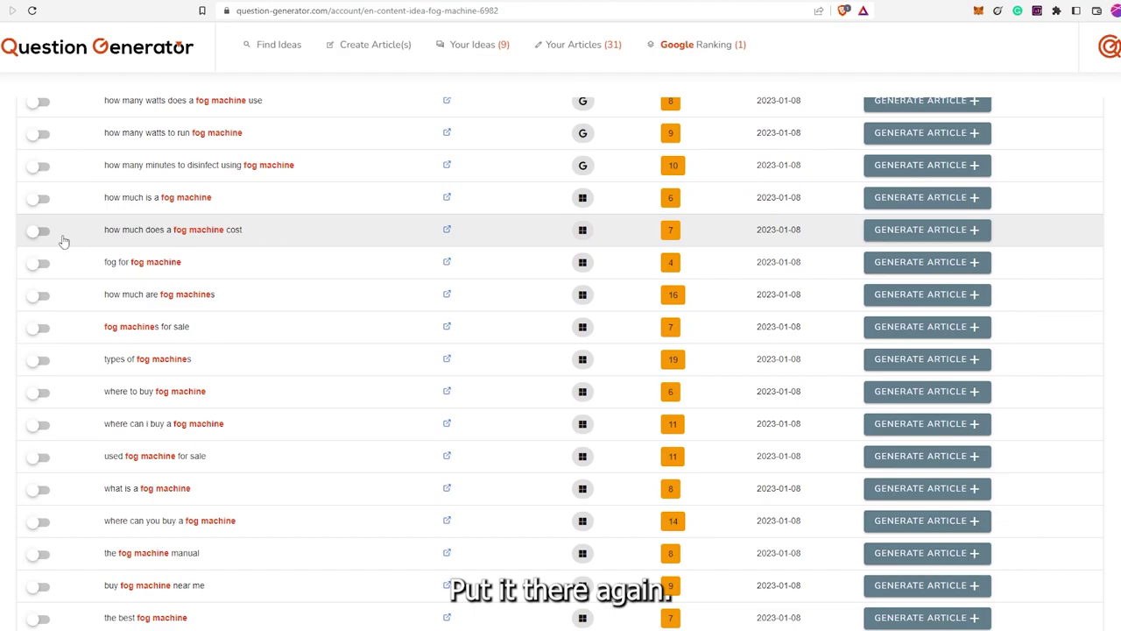
{"action": "scroll", "coordinate": [281, 243], "scroll_direction": "up", "scroll_amount": 2}
{"action": "scroll", "coordinate": [282, 242], "scroll_direction": "up", "scroll_amount": 1}
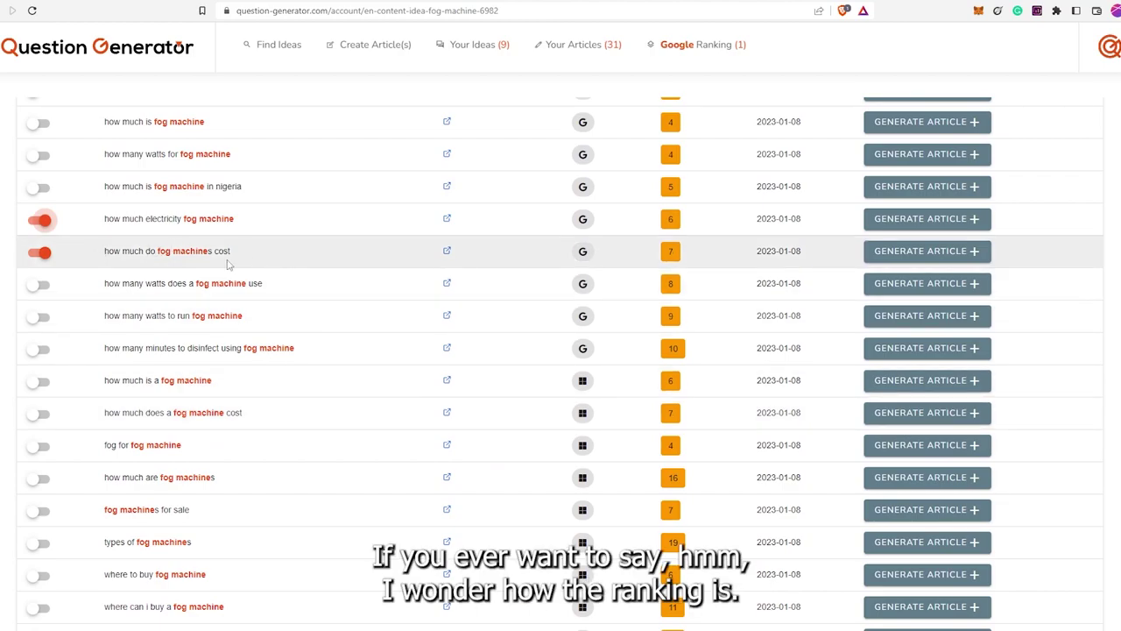
Check the fog machine cost question's Google results, then return to the question ideas
{"action": "left_click", "coordinate": [447, 253]}
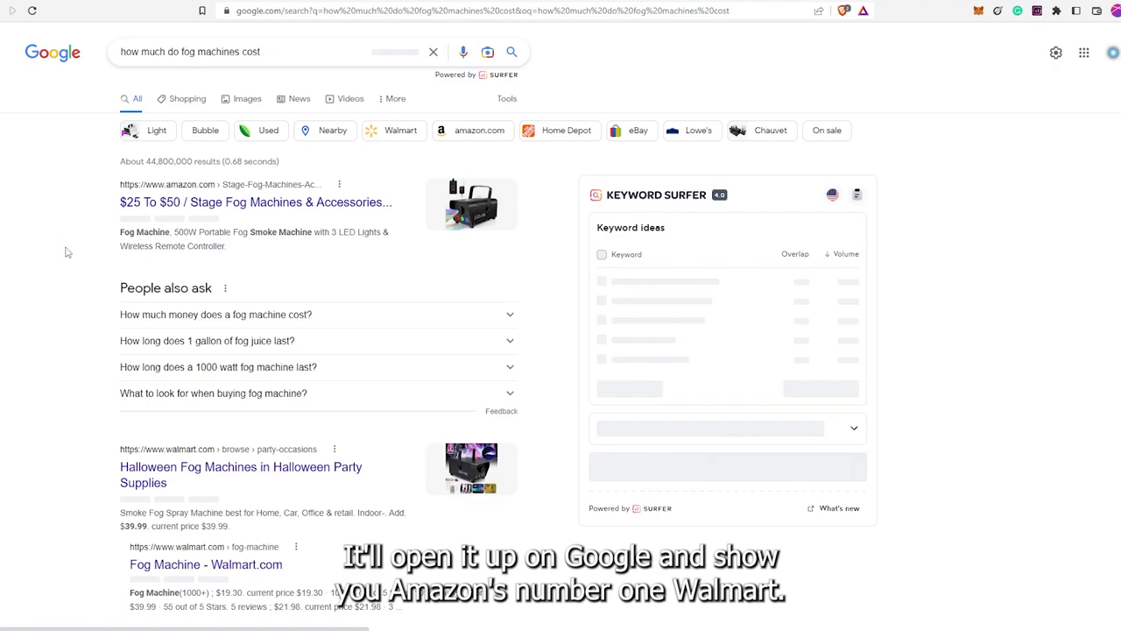
{"action": "scroll", "coordinate": [62, 183], "scroll_direction": "down", "scroll_amount": 2}
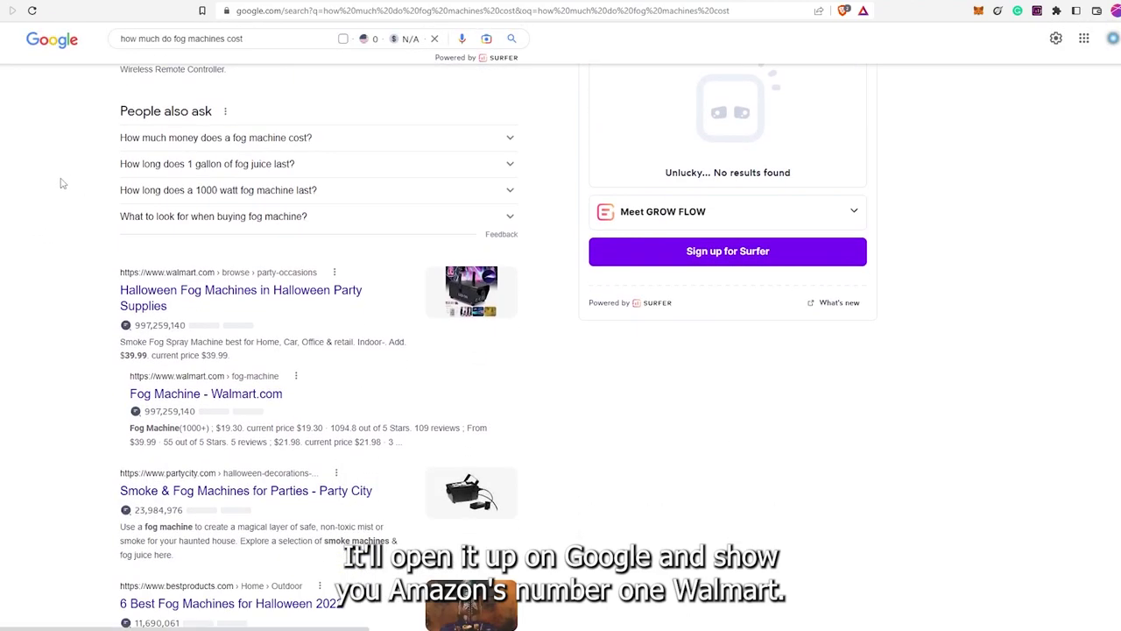
{"action": "scroll", "coordinate": [62, 183], "scroll_direction": "down", "scroll_amount": 2}
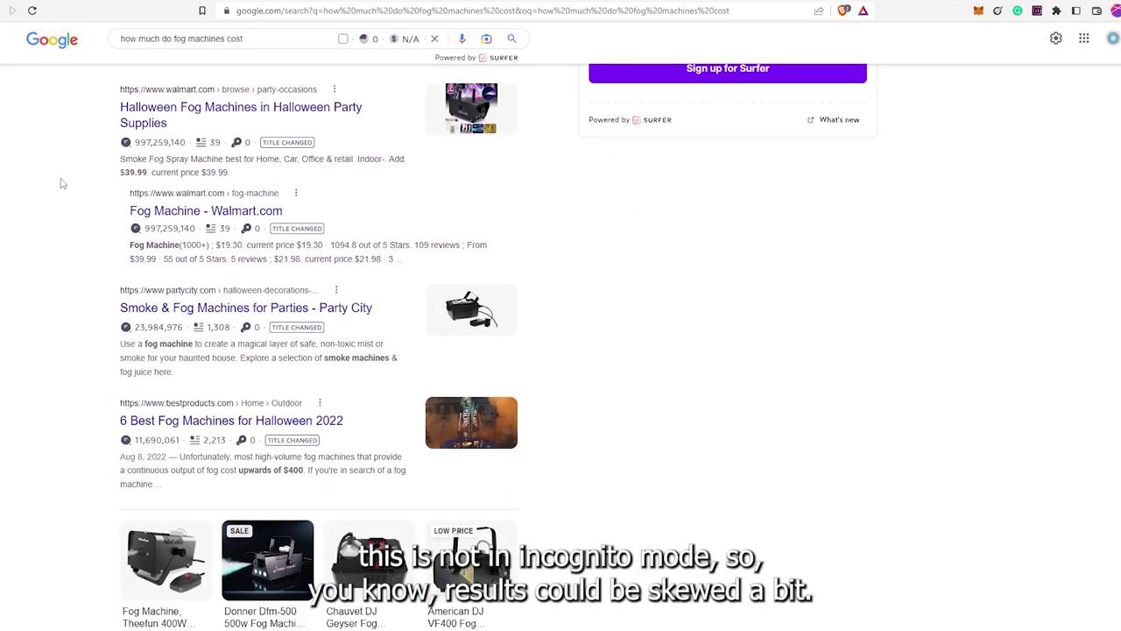
{"action": "scroll", "coordinate": [61, 183], "scroll_direction": "down", "scroll_amount": 7}
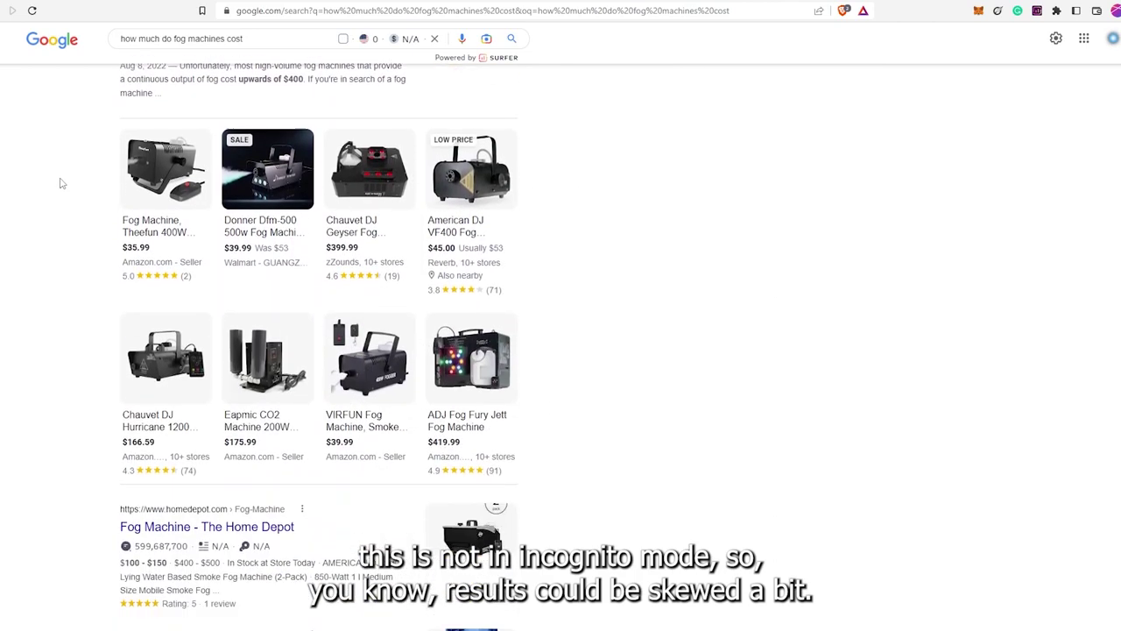
{"action": "scroll", "coordinate": [61, 183], "scroll_direction": "down", "scroll_amount": 5}
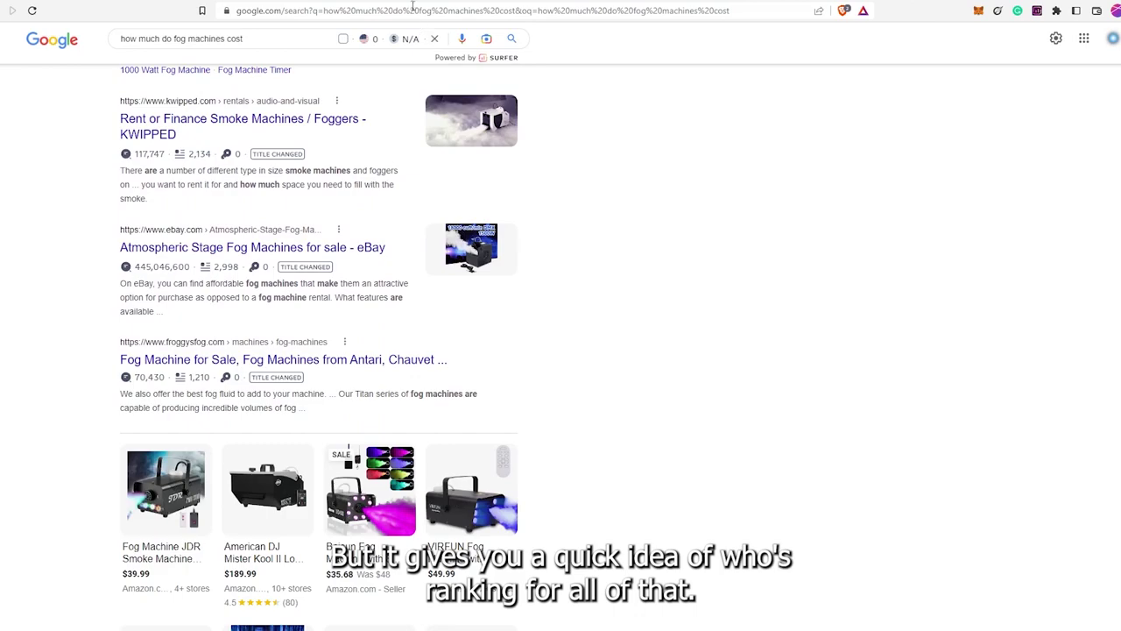
{"action": "key", "text": "ctrl+Tab"}
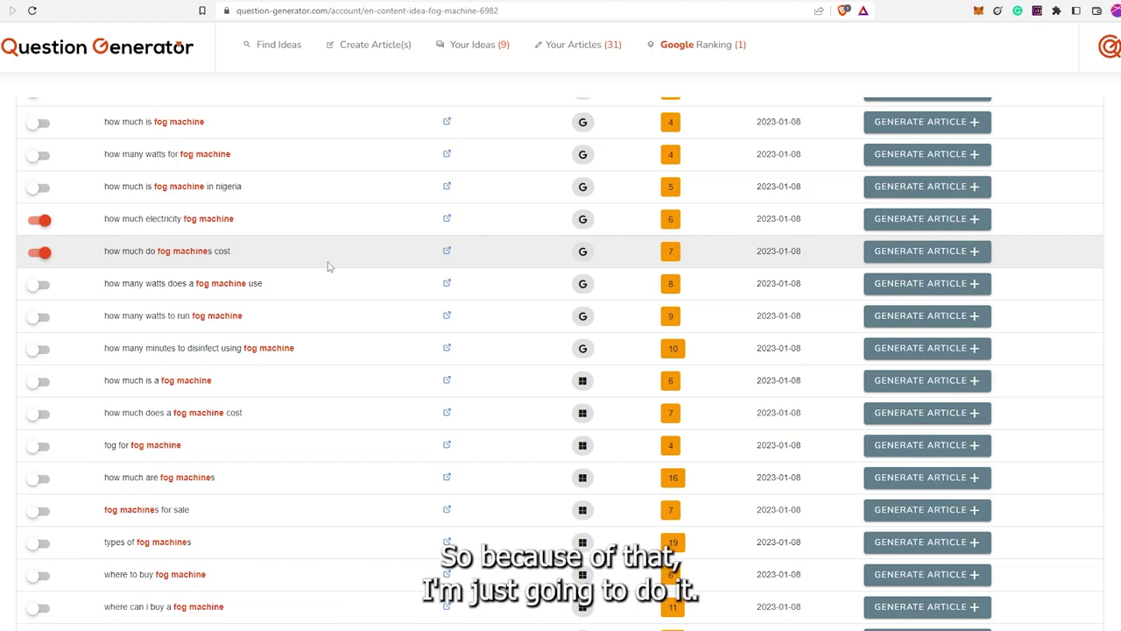
Look up 'can a fog machine kill you' on Google and skim the results
{"action": "scroll", "coordinate": [341, 254], "scroll_direction": "down", "scroll_amount": 1}
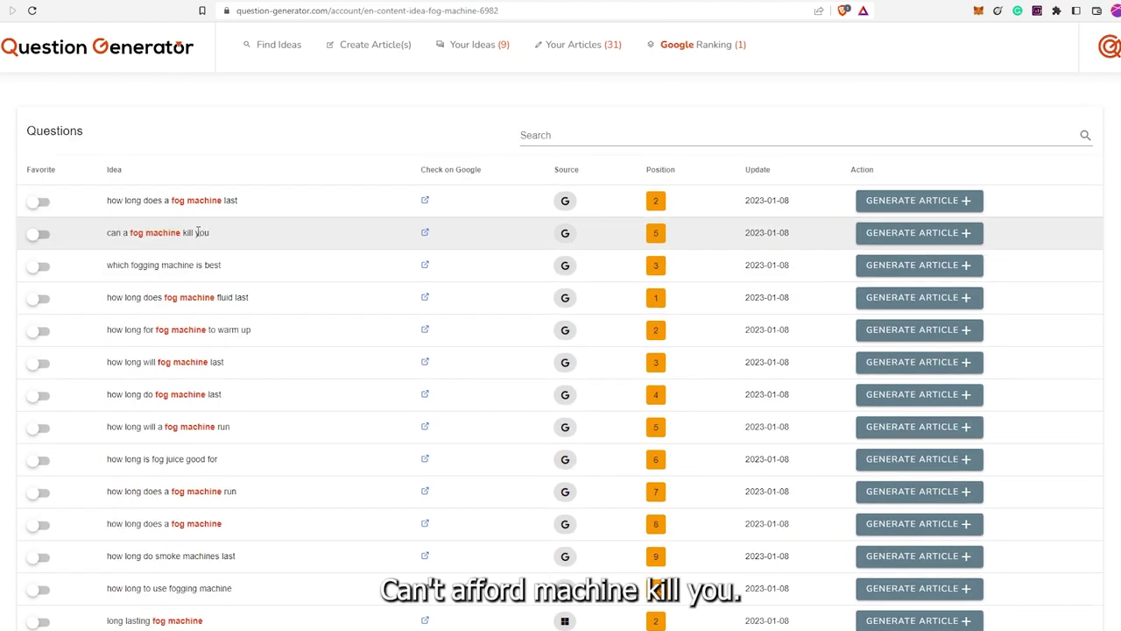
{"action": "left_click", "coordinate": [424, 232]}
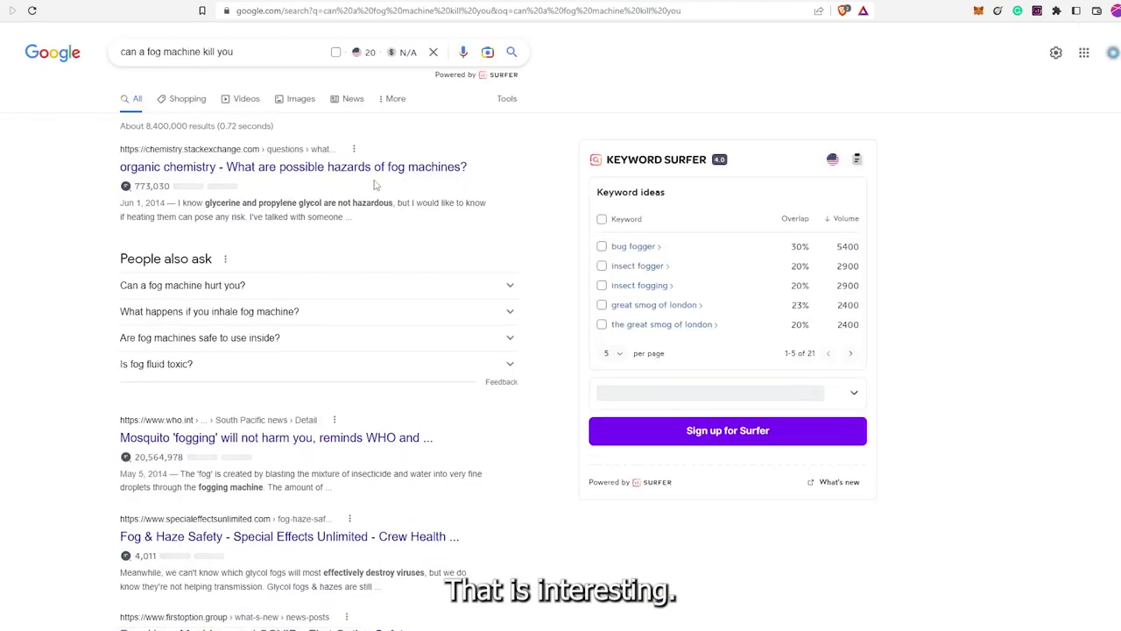
{"action": "scroll", "coordinate": [296, 330], "scroll_direction": "down", "scroll_amount": 3}
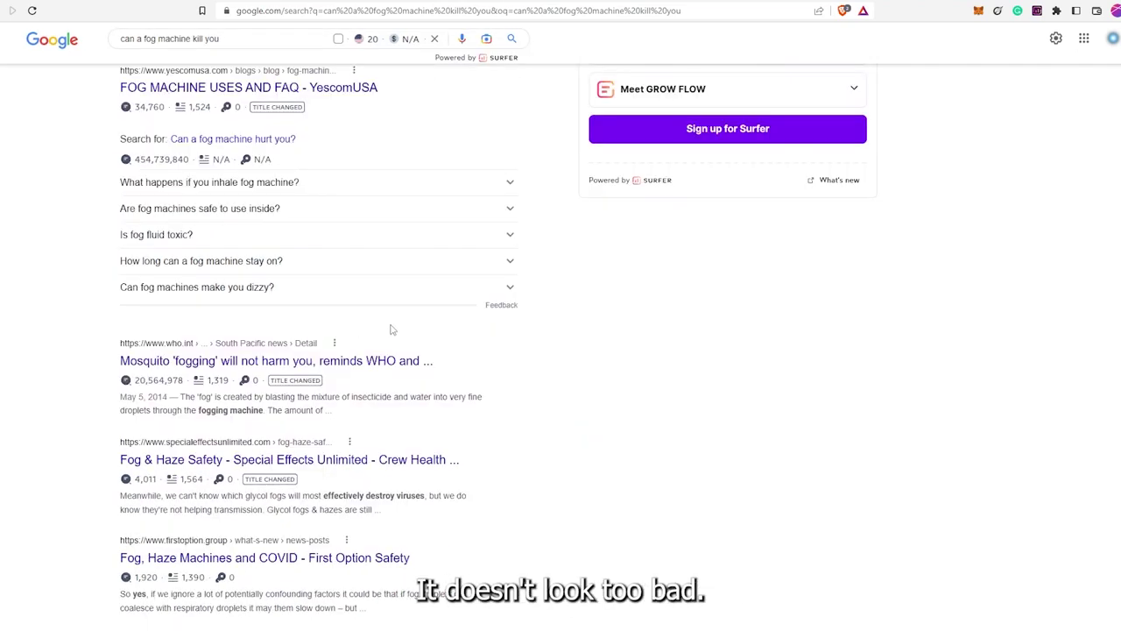
{"action": "scroll", "coordinate": [391, 329], "scroll_direction": "up", "scroll_amount": 3}
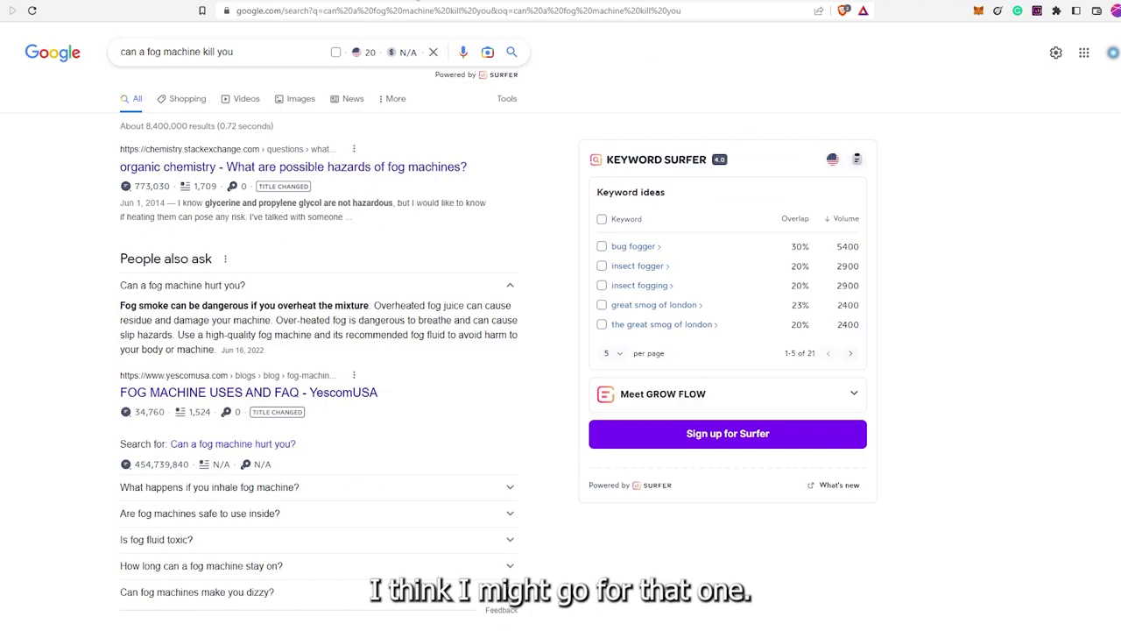
{"action": "key", "text": "ctrl+Tab"}
Favourite 'can a fog machine kill you' and 'how long does a fog machine last', then view the 9 favourites
{"action": "left_click", "coordinate": [39, 233]}
{"action": "scroll", "coordinate": [208, 138], "scroll_direction": "down", "scroll_amount": 1}
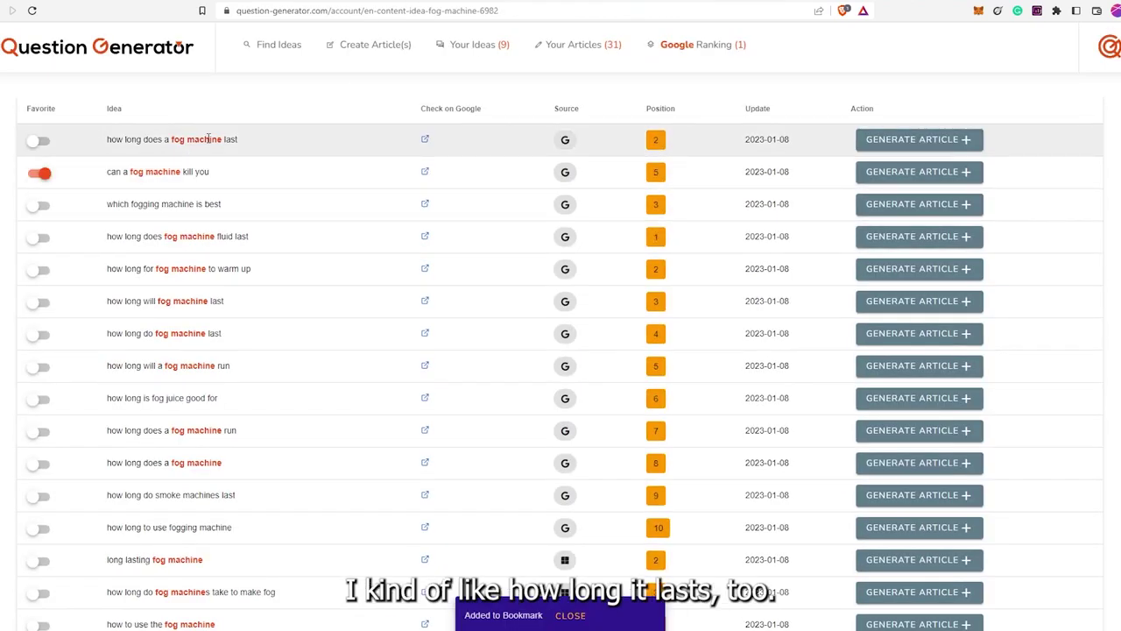
{"action": "left_click", "coordinate": [39, 142]}
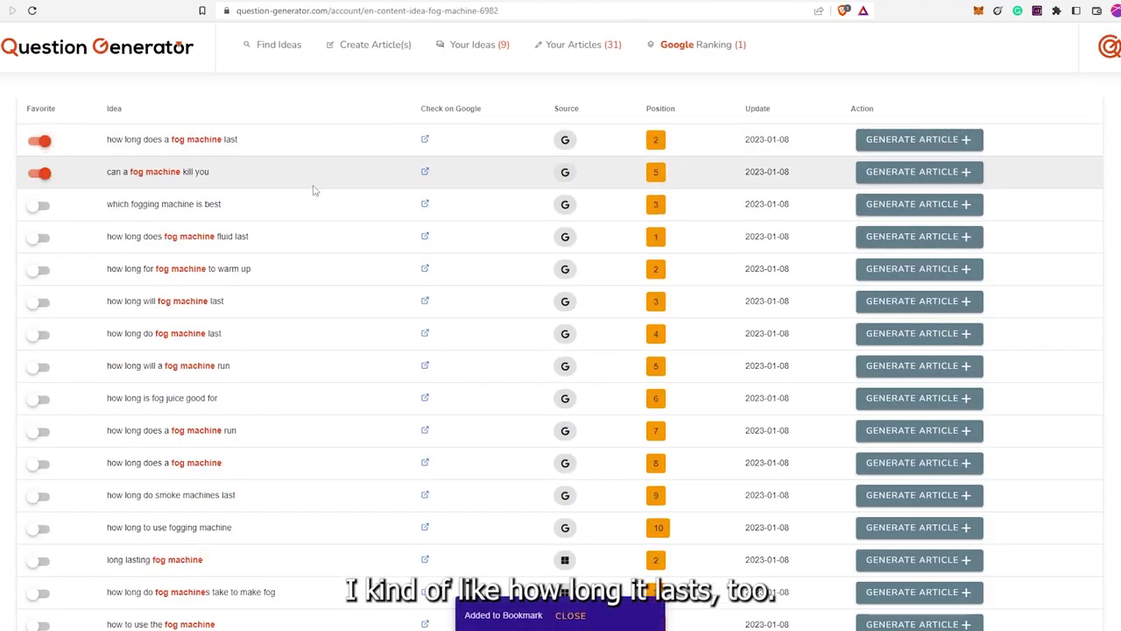
{"action": "scroll", "coordinate": [355, 192], "scroll_direction": "up", "scroll_amount": 3}
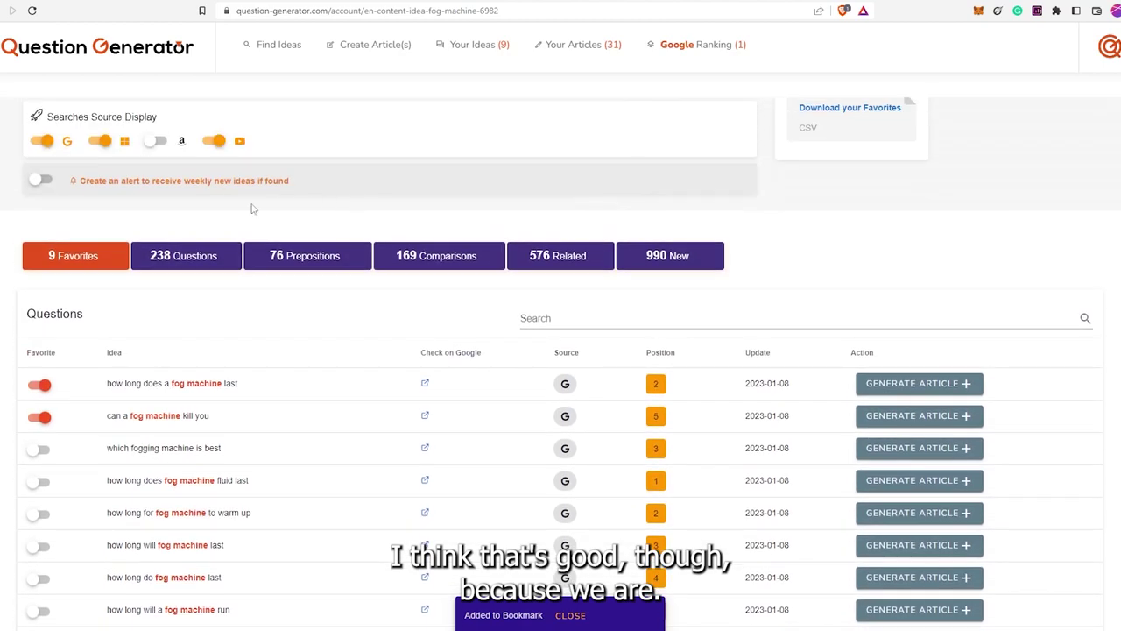
{"action": "left_click", "coordinate": [76, 254]}
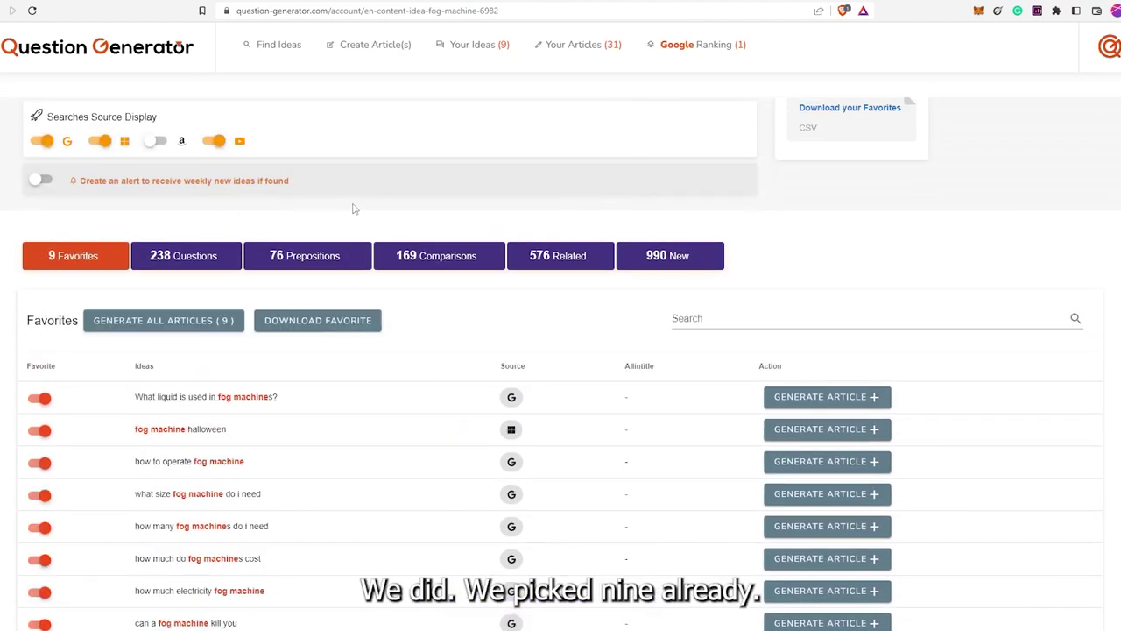
{"action": "scroll", "coordinate": [355, 209], "scroll_direction": "down", "scroll_amount": 2}
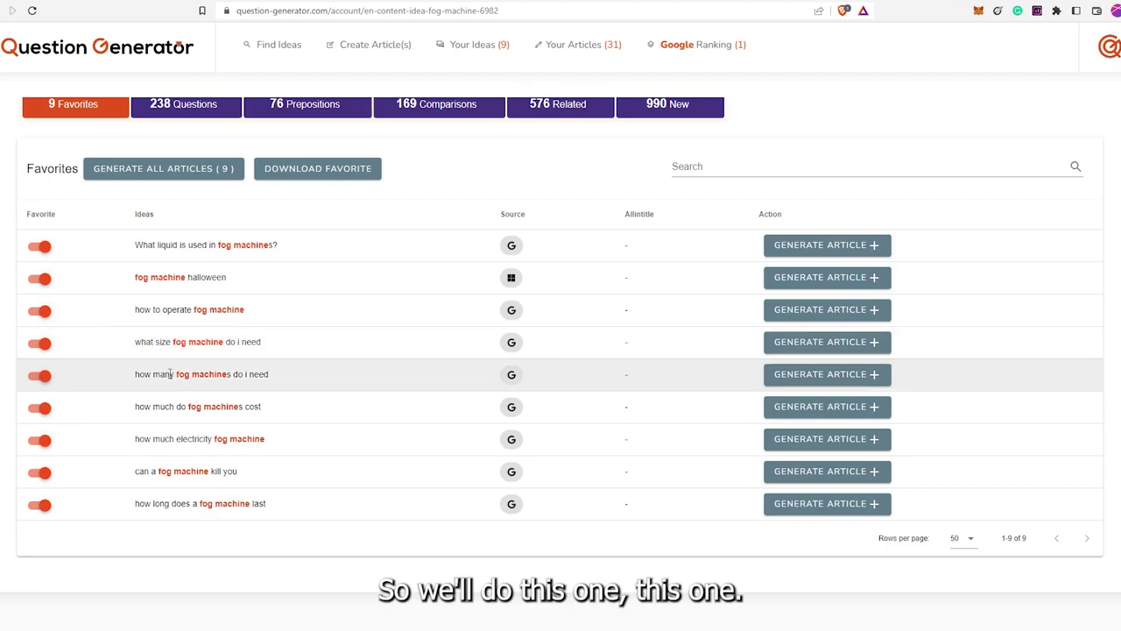
Generate a 5-subtitle AI article for 'what size fog machine do i need'
{"action": "left_click", "coordinate": [805, 344]}
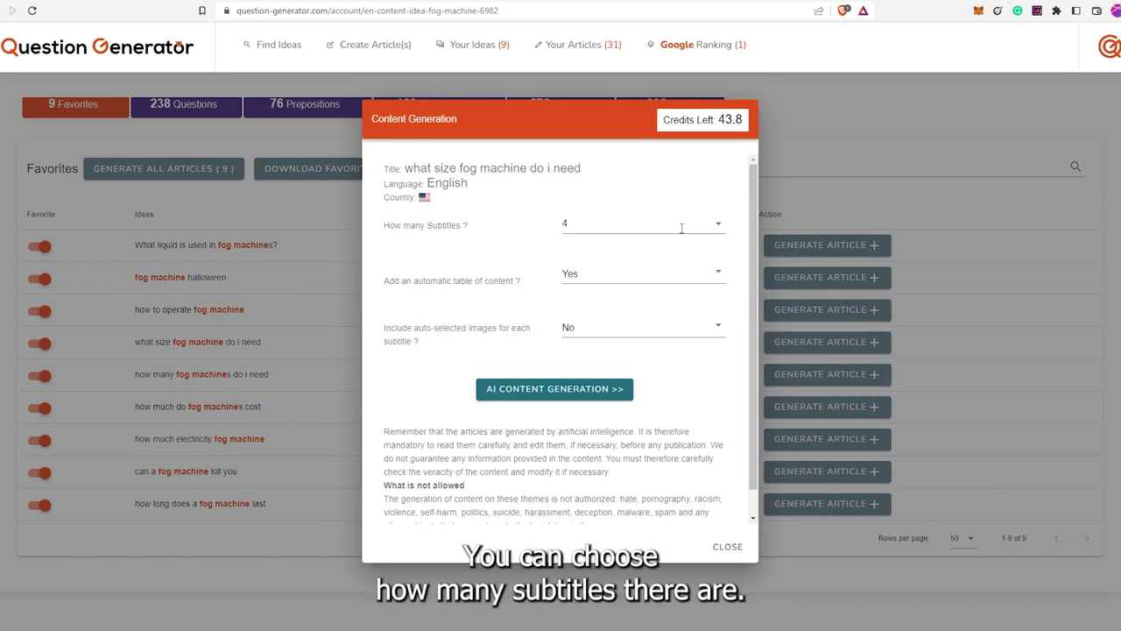
{"action": "left_click", "coordinate": [717, 230]}
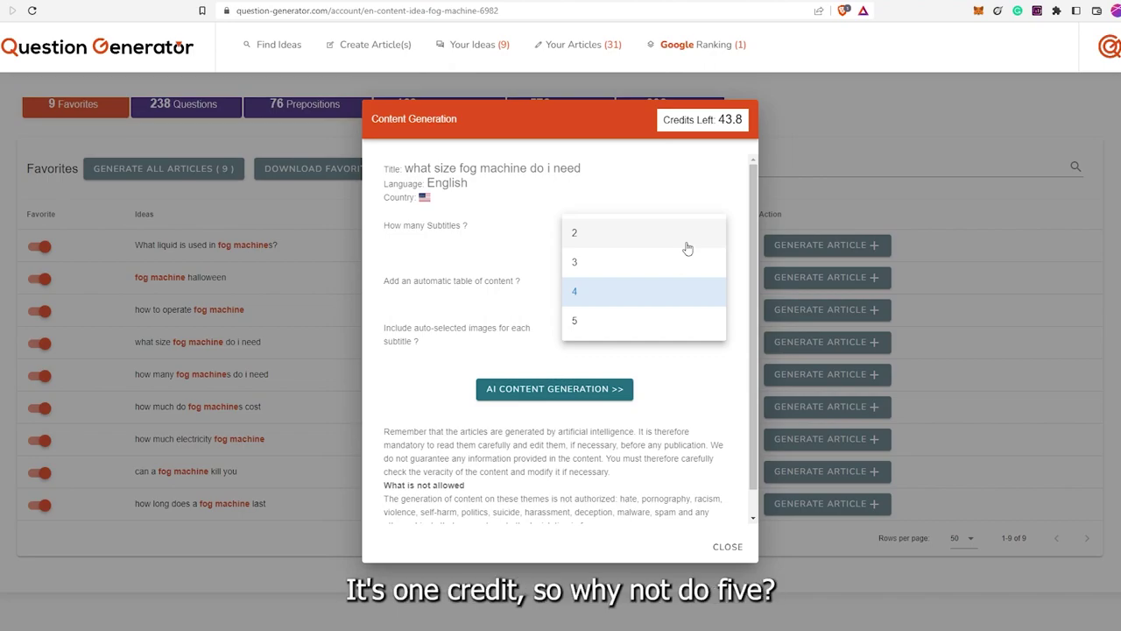
{"action": "left_click", "coordinate": [573, 323]}
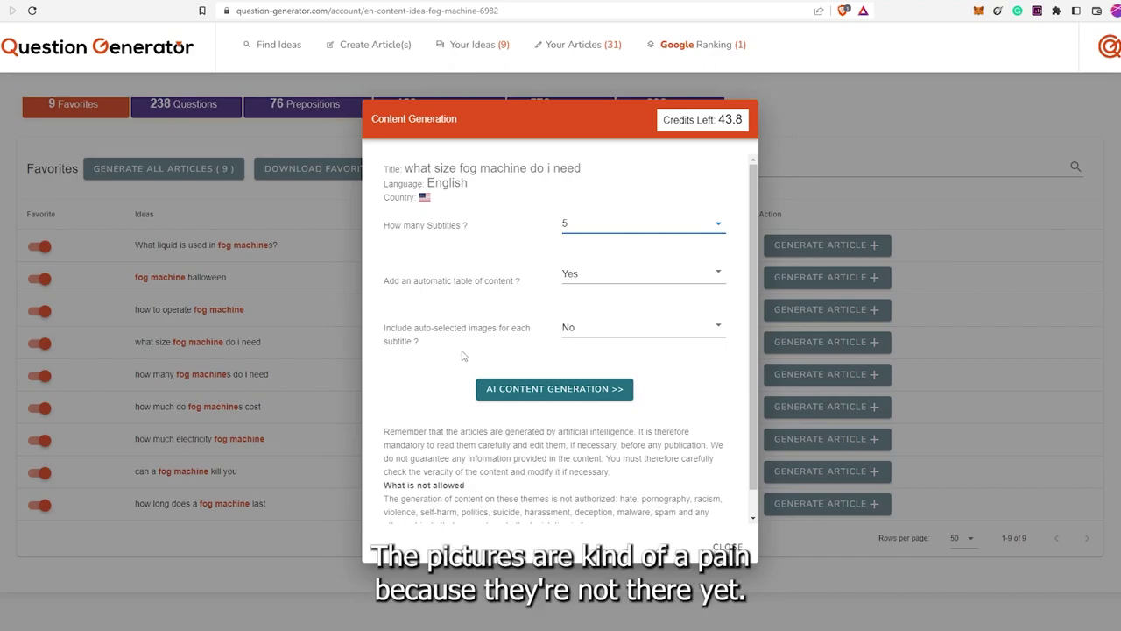
{"action": "scroll", "coordinate": [459, 353], "scroll_direction": "down", "scroll_amount": 1}
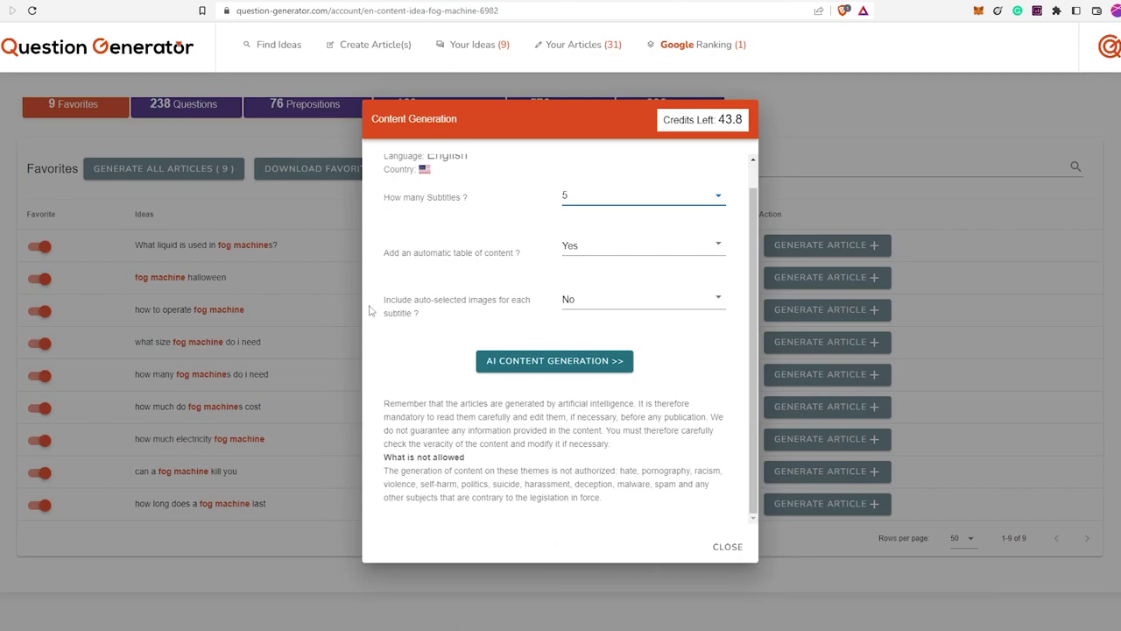
{"action": "left_click", "coordinate": [559, 362]}
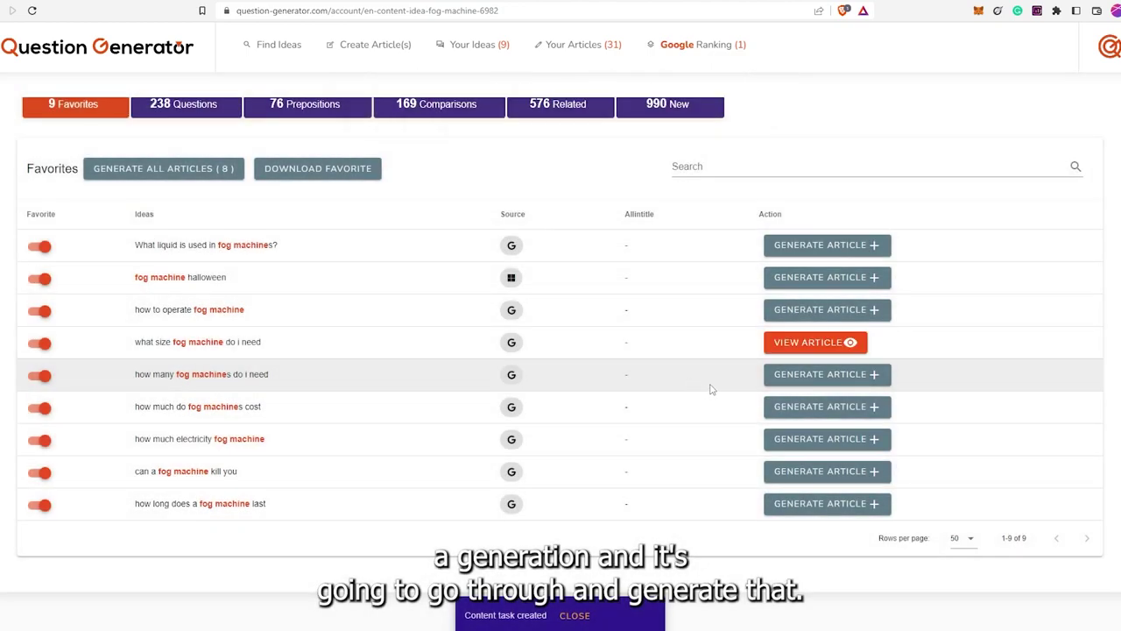
Start AI articles for the how-many, kill-you, electricity and how-long fog machine questions
{"action": "left_click", "coordinate": [813, 382]}
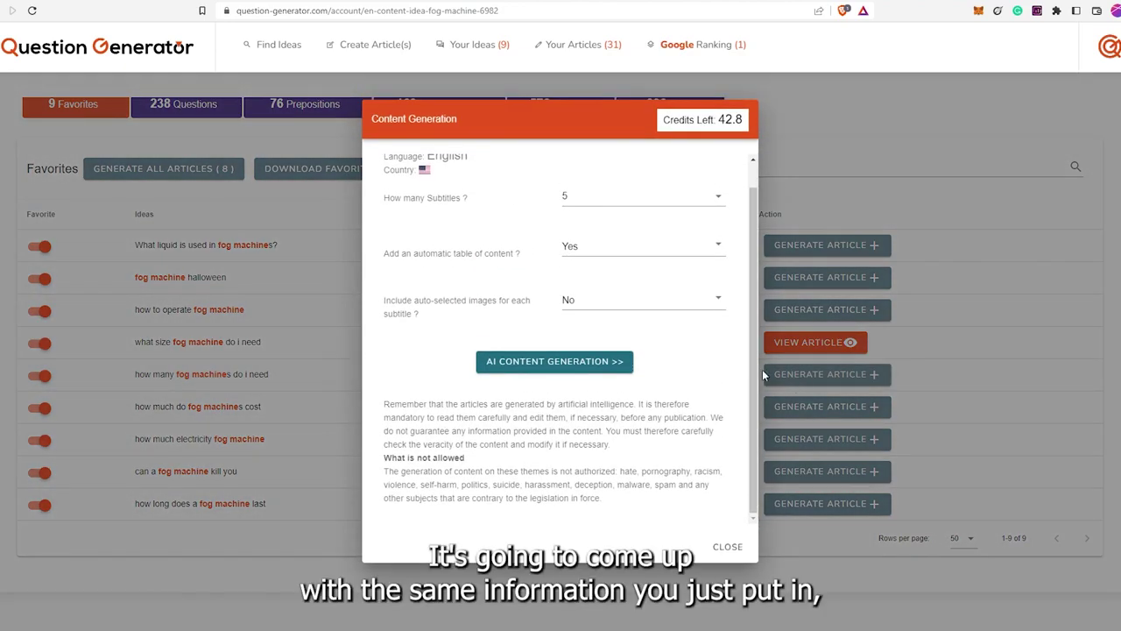
{"action": "scroll", "coordinate": [564, 340], "scroll_direction": "up", "scroll_amount": 1}
{"action": "scroll", "coordinate": [573, 368], "scroll_direction": "down", "scroll_amount": 1}
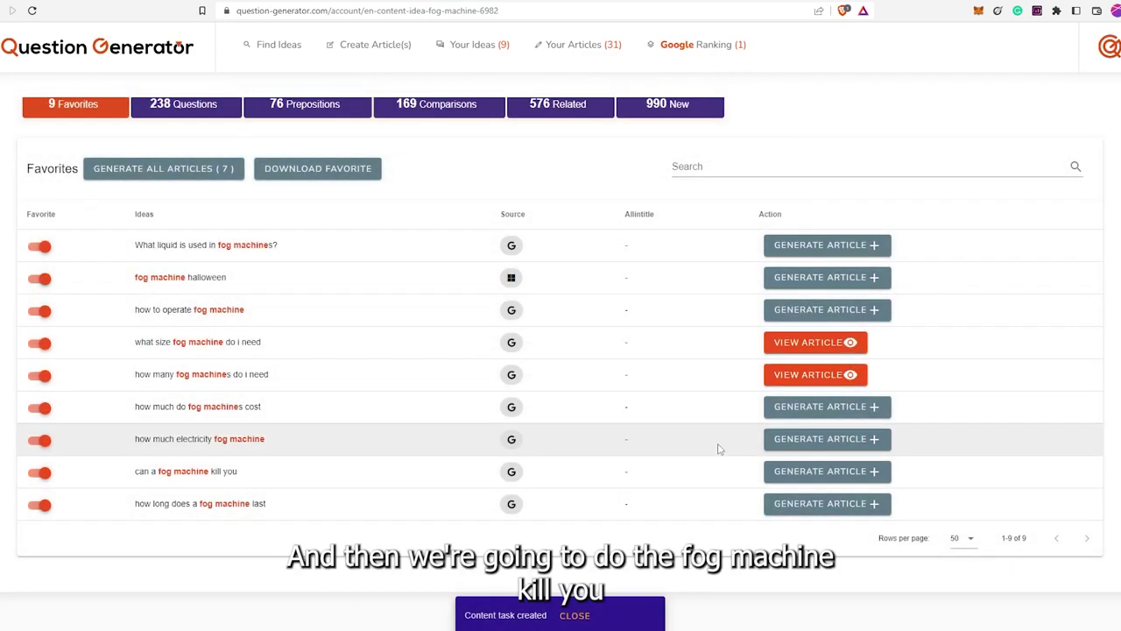
{"action": "left_click", "coordinate": [798, 473]}
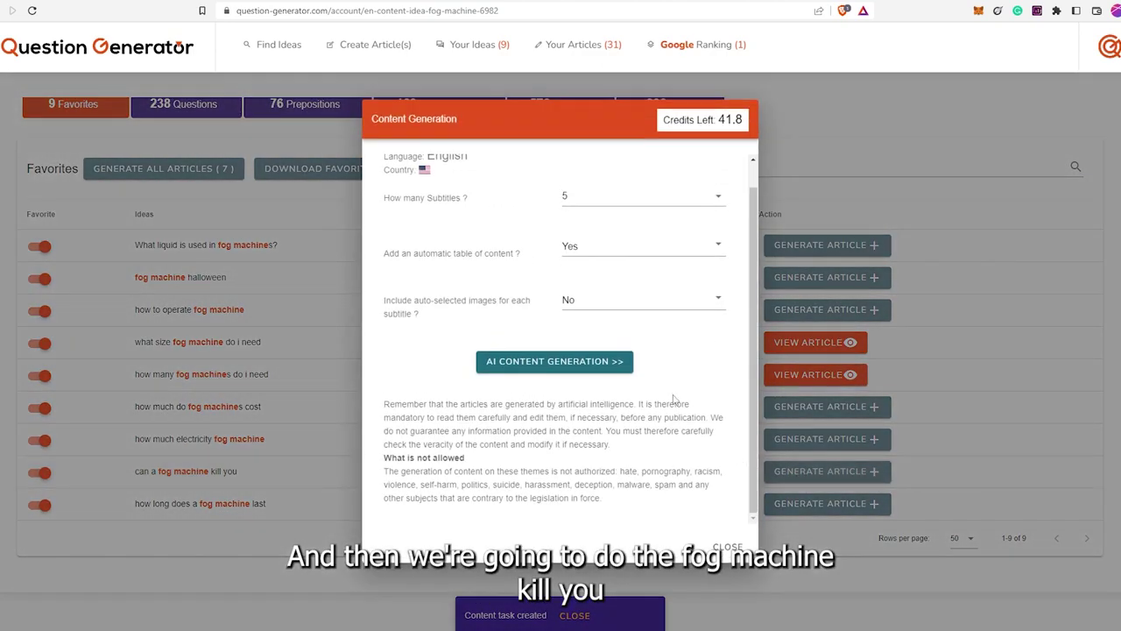
{"action": "left_click", "coordinate": [630, 364]}
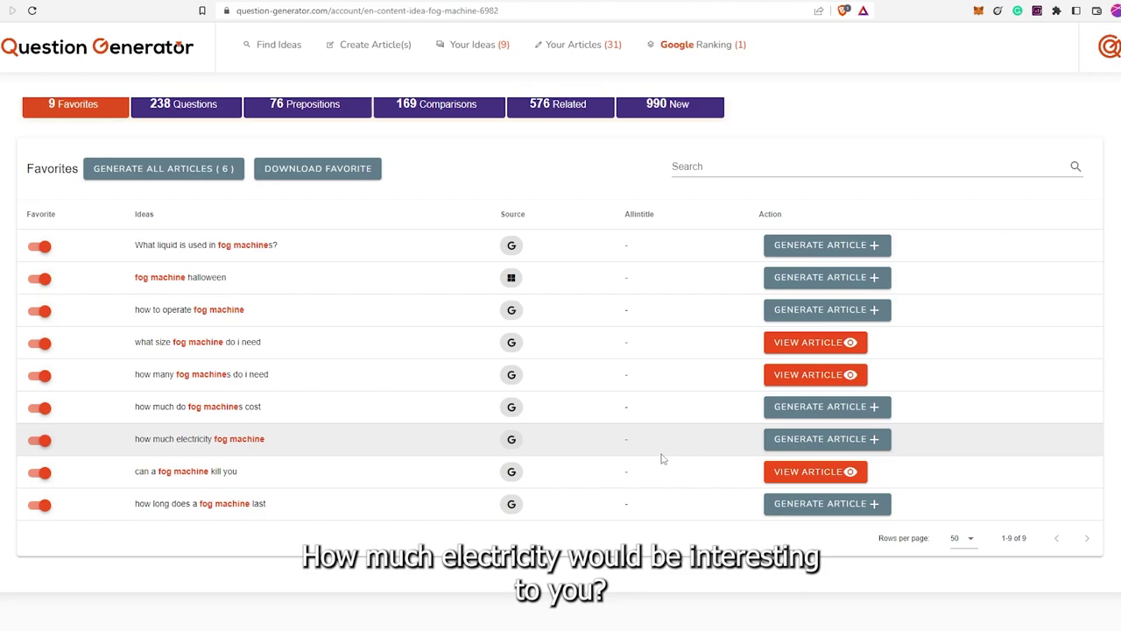
{"action": "left_click", "coordinate": [792, 443]}
{"action": "left_click", "coordinate": [576, 363]}
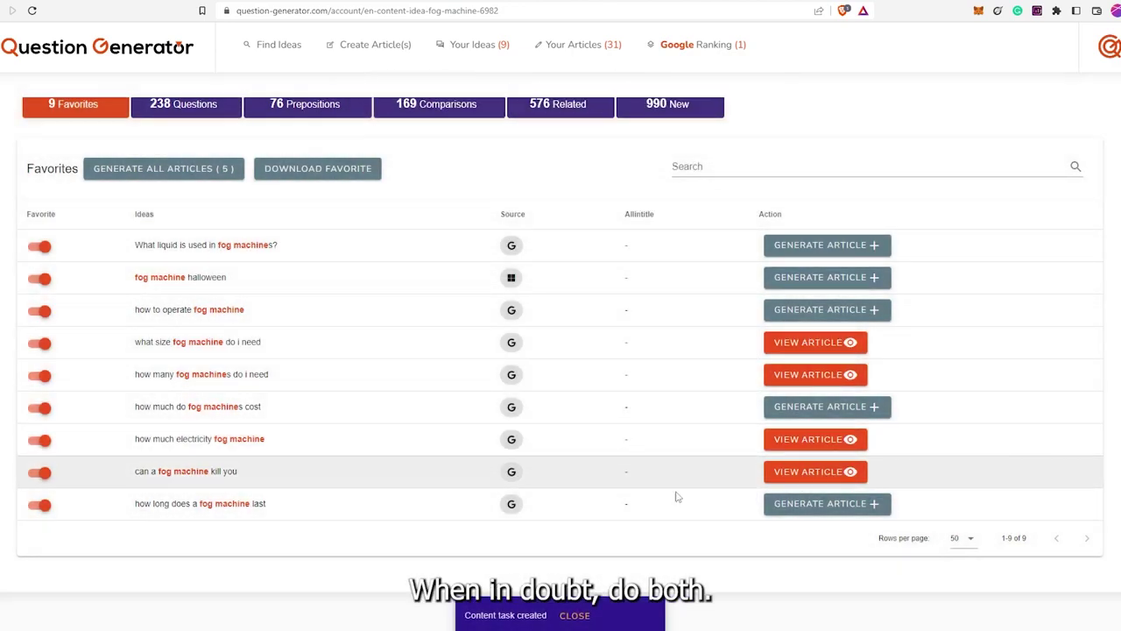
{"action": "left_click", "coordinate": [797, 503]}
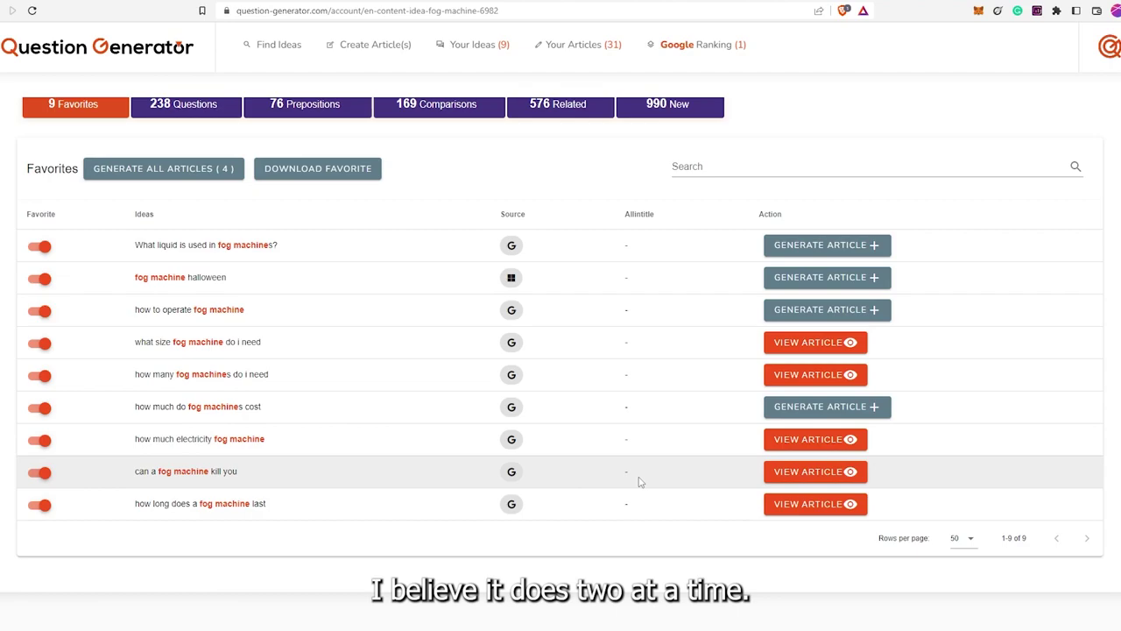
{"action": "scroll", "coordinate": [613, 453], "scroll_direction": "up", "scroll_amount": 3}
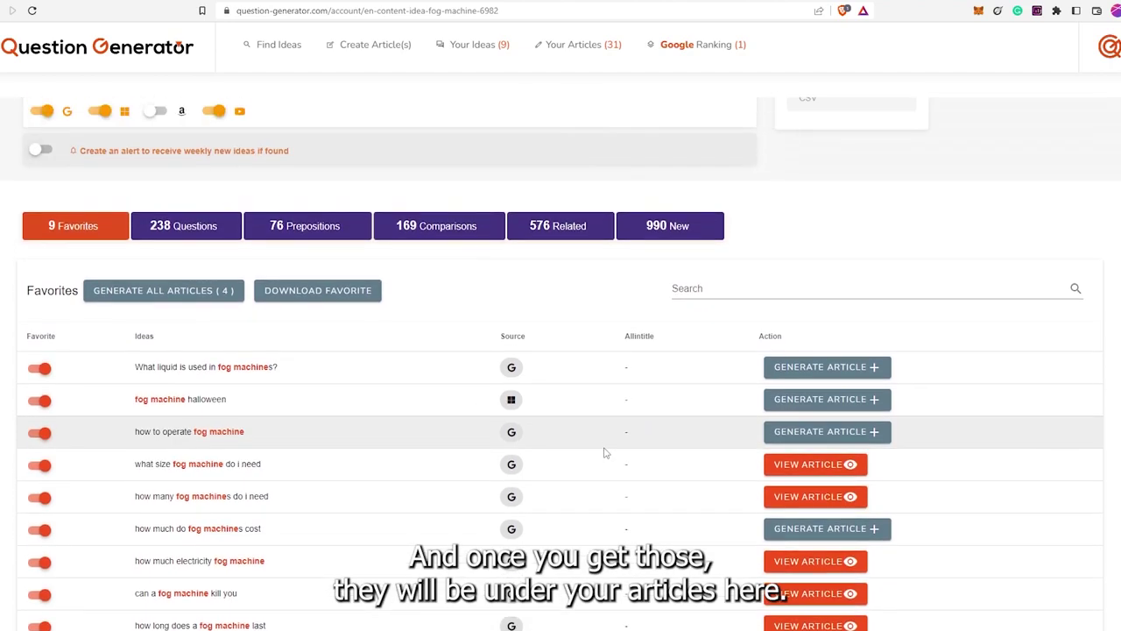
Open Your Articles to see the queued fog machine articles processing
{"action": "scroll", "coordinate": [604, 453], "scroll_direction": "down", "scroll_amount": 2}
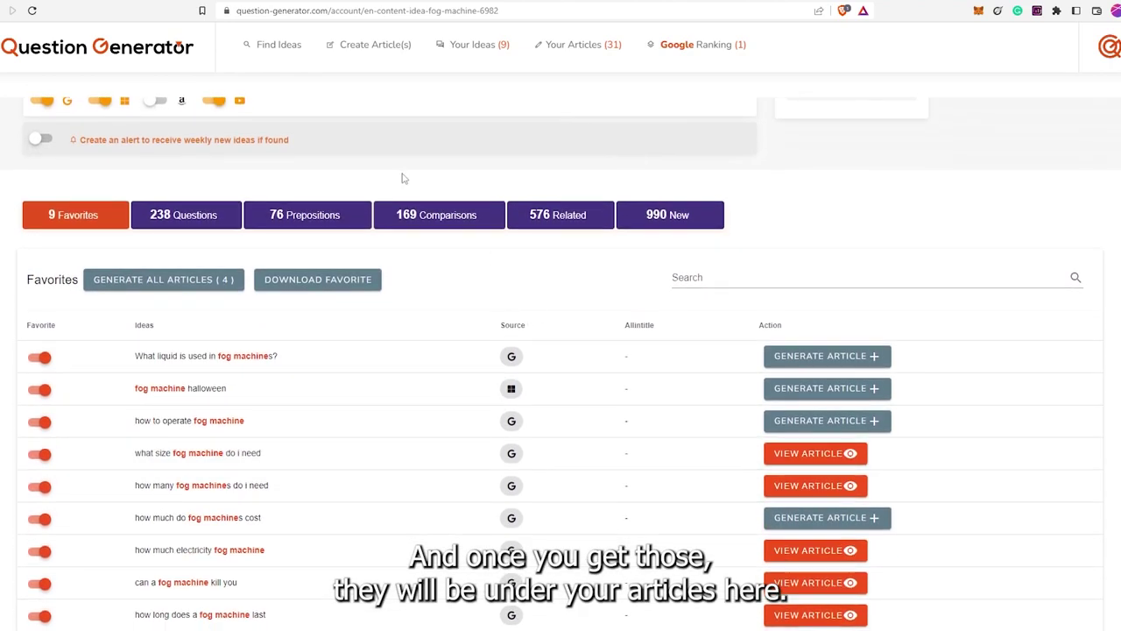
{"action": "left_click", "coordinate": [585, 45]}
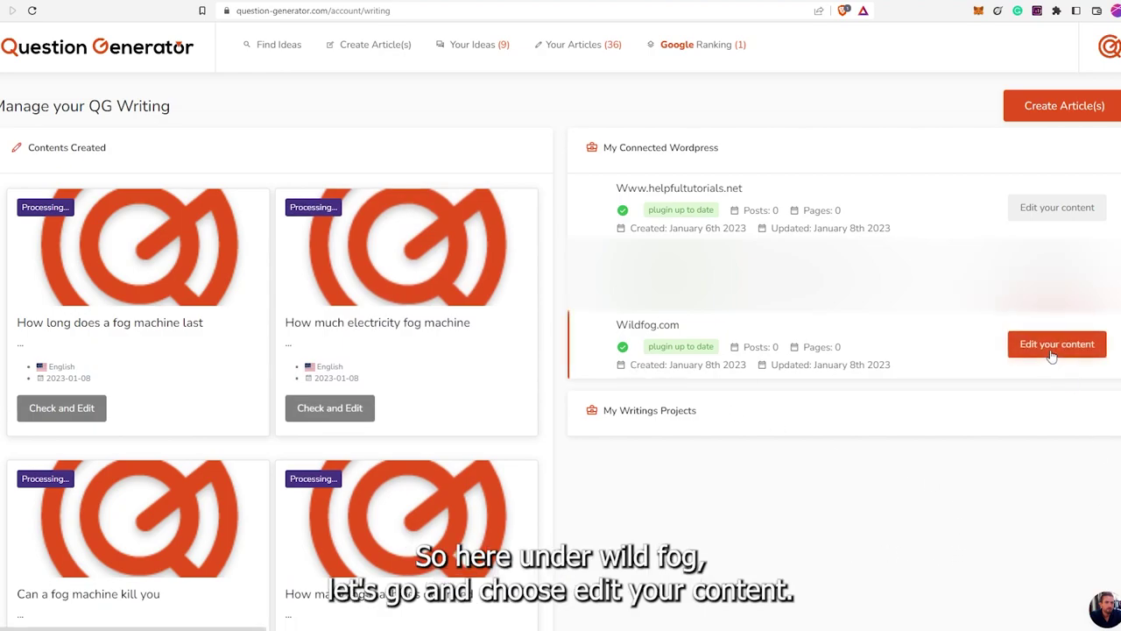
Open the wildfog.com article list through Edit your content
{"action": "left_click", "coordinate": [1053, 350]}
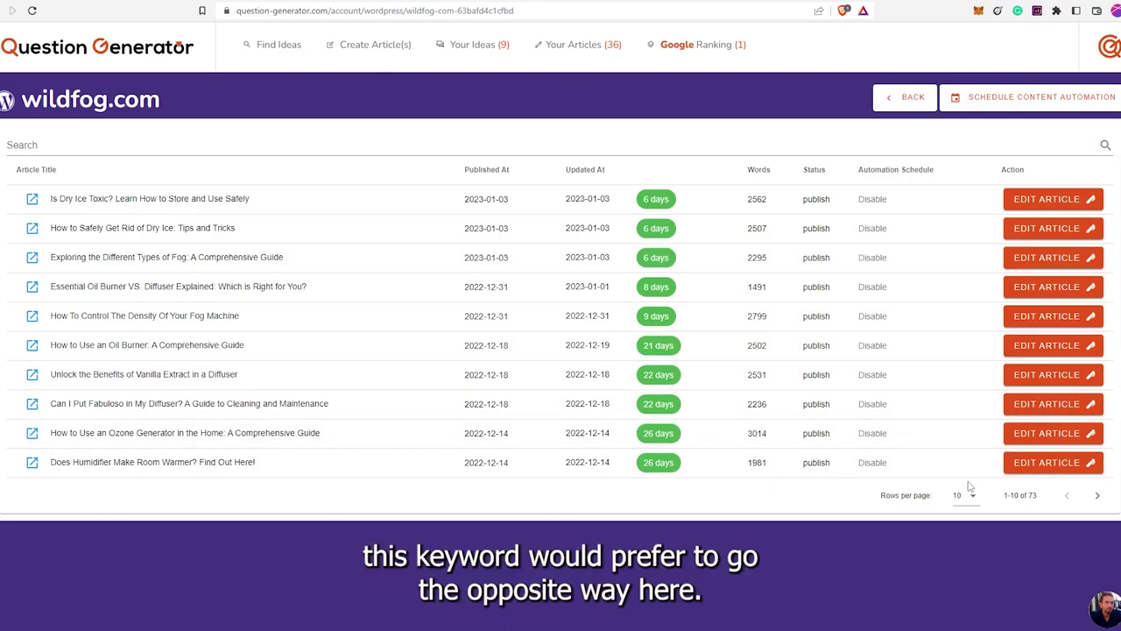
Sort the wildfog.com articles by Updated At, oldest first
{"action": "left_click", "coordinate": [584, 169]}
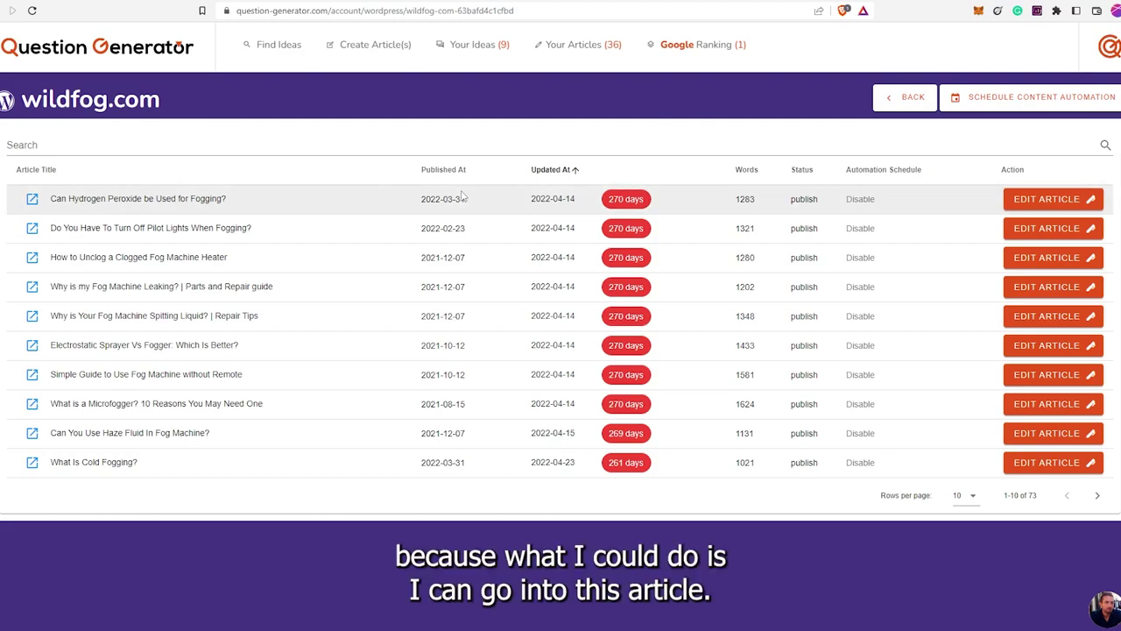
{"action": "left_click", "coordinate": [1044, 200]}
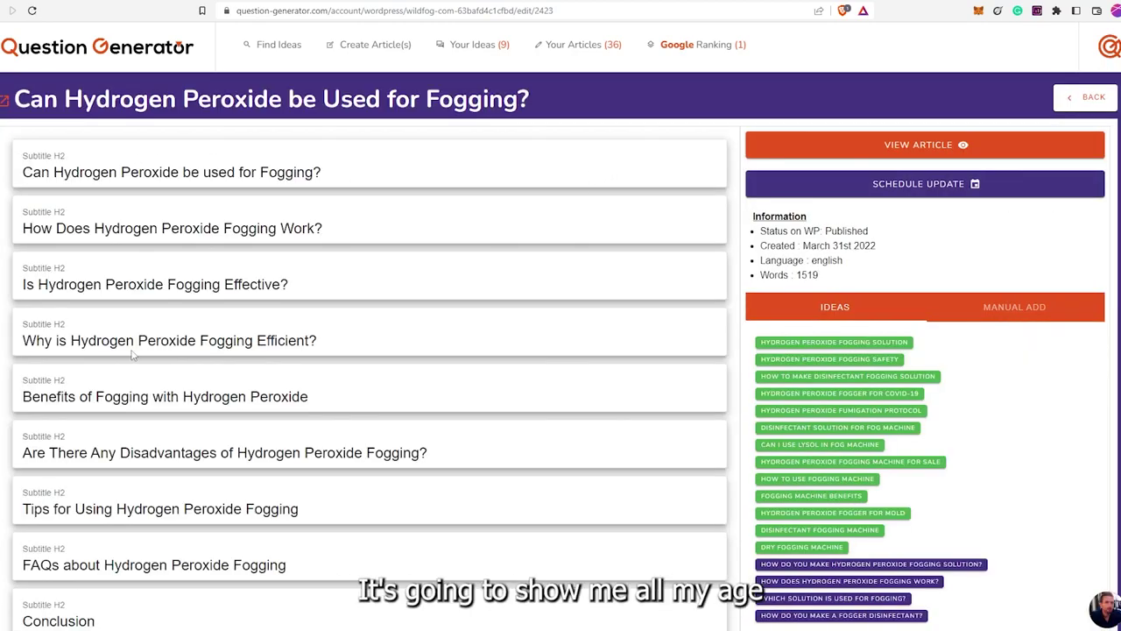
{"action": "scroll", "coordinate": [133, 355], "scroll_direction": "down", "scroll_amount": 1}
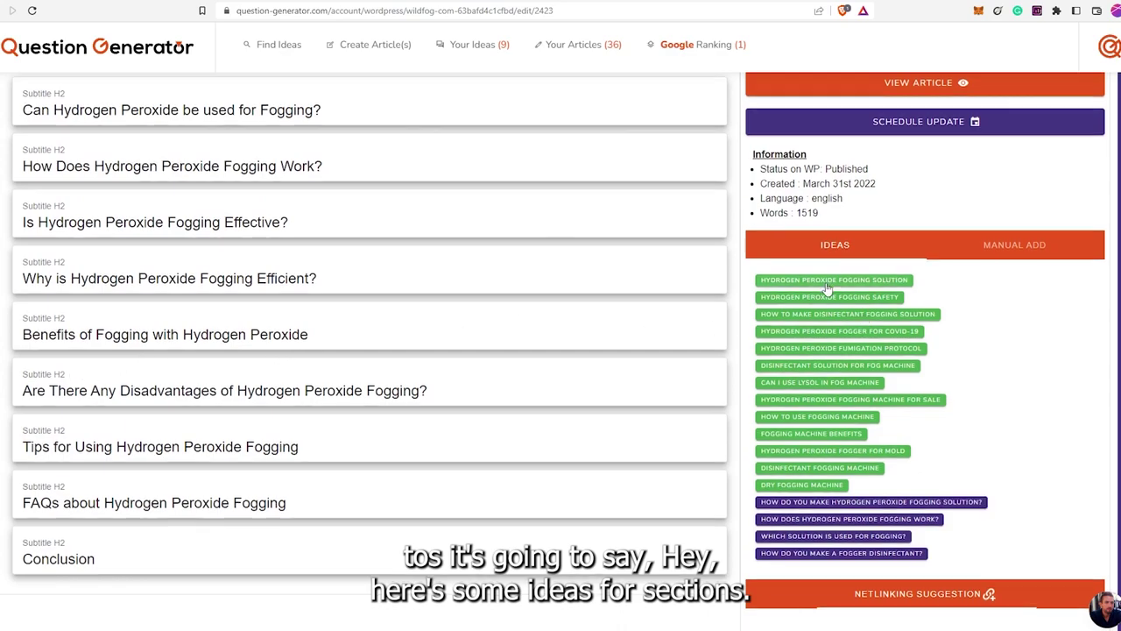
{"action": "scroll", "coordinate": [826, 287], "scroll_direction": "down", "scroll_amount": 1}
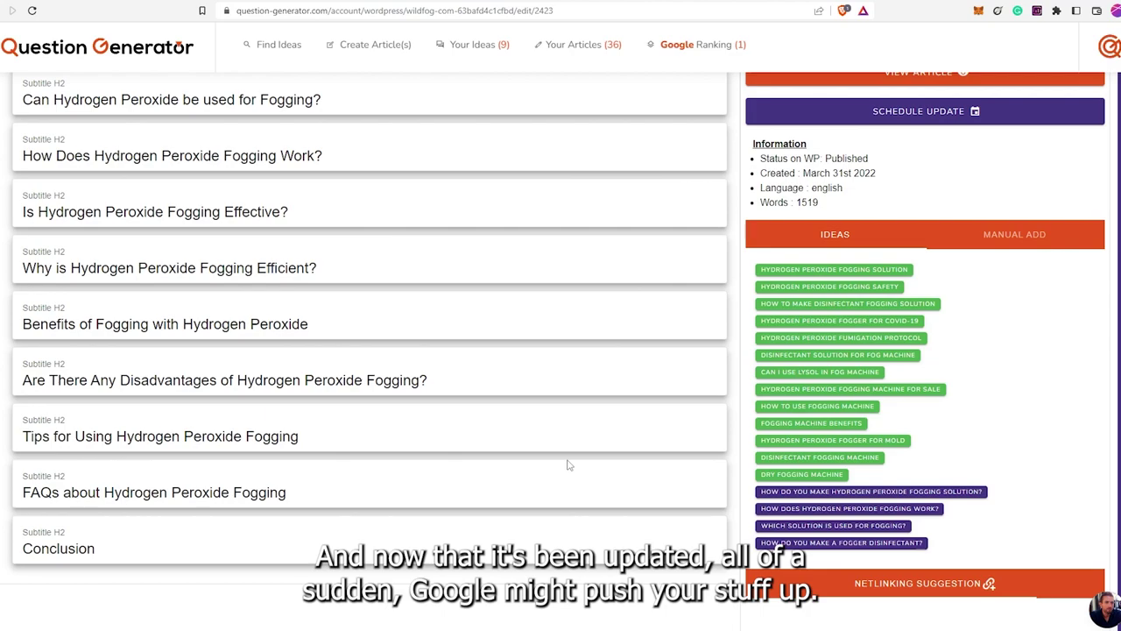
{"action": "scroll", "coordinate": [581, 458], "scroll_direction": "down", "scroll_amount": 3}
{"action": "scroll", "coordinate": [901, 437], "scroll_direction": "up", "scroll_amount": 3}
{"action": "left_click", "coordinate": [955, 587]}
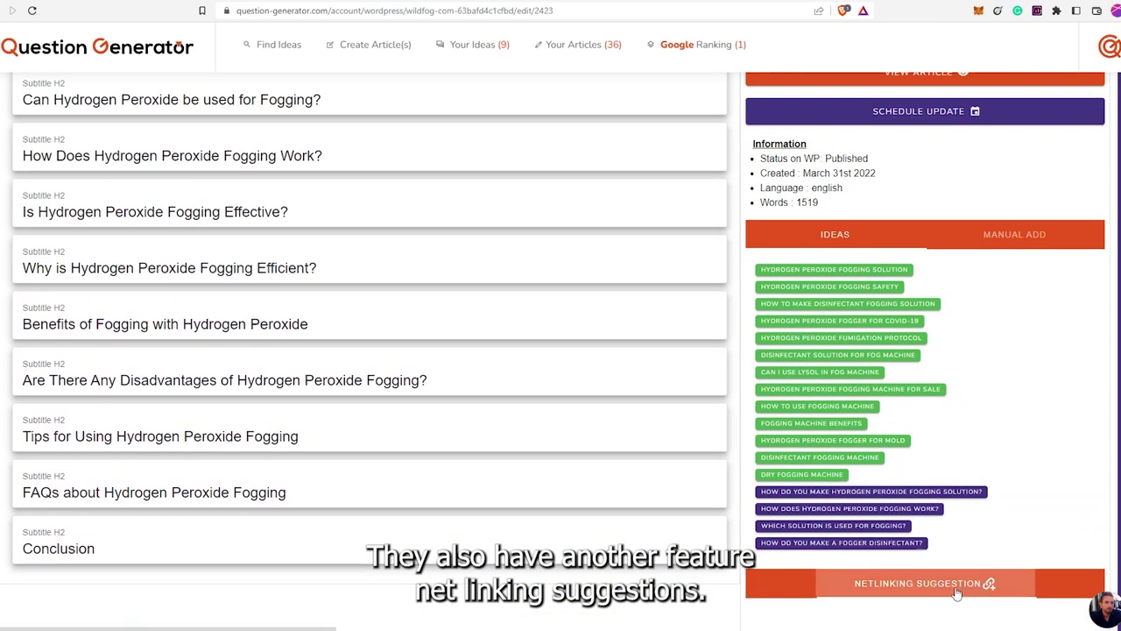
{"action": "scroll", "coordinate": [611, 448], "scroll_direction": "up", "scroll_amount": 1}
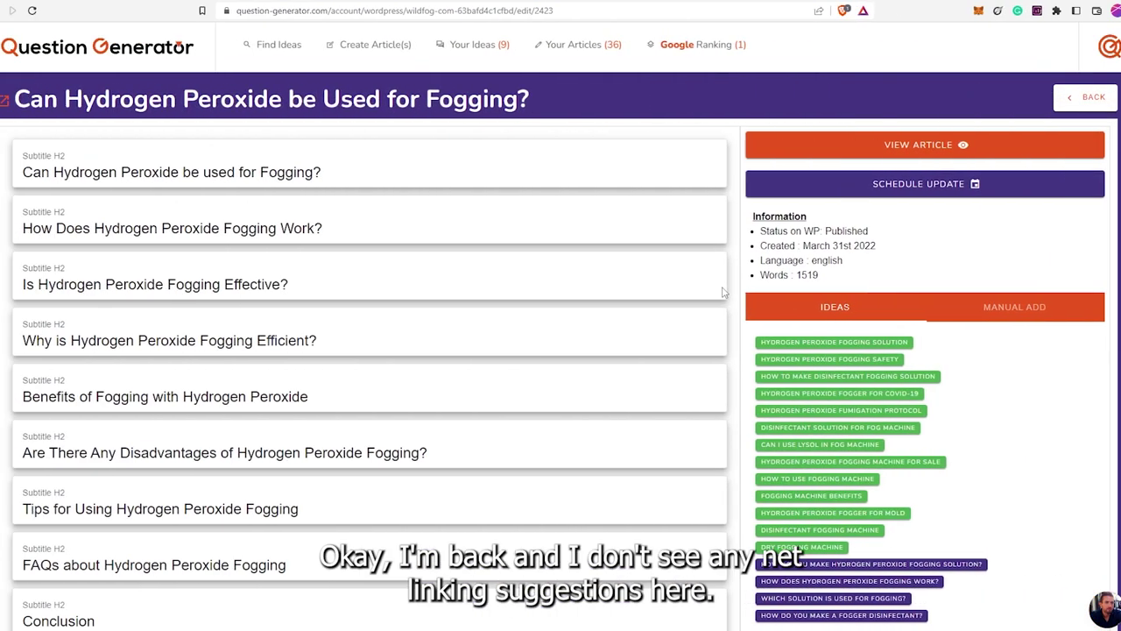
{"action": "scroll", "coordinate": [880, 469], "scroll_direction": "down", "scroll_amount": 1}
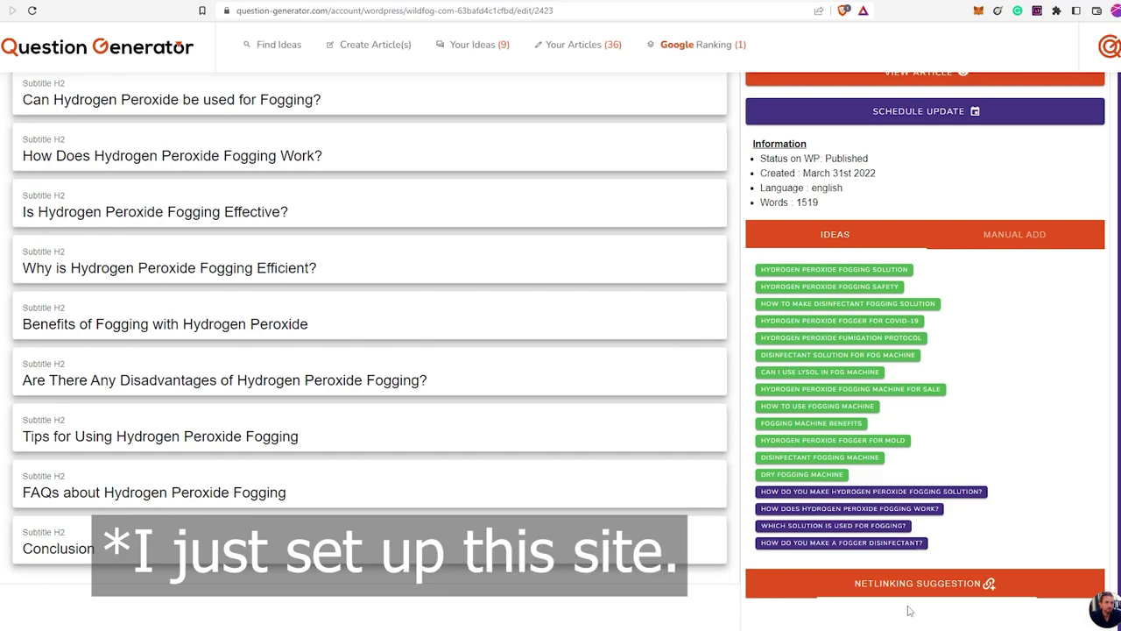
{"action": "scroll", "coordinate": [778, 560], "scroll_direction": "up", "scroll_amount": 1}
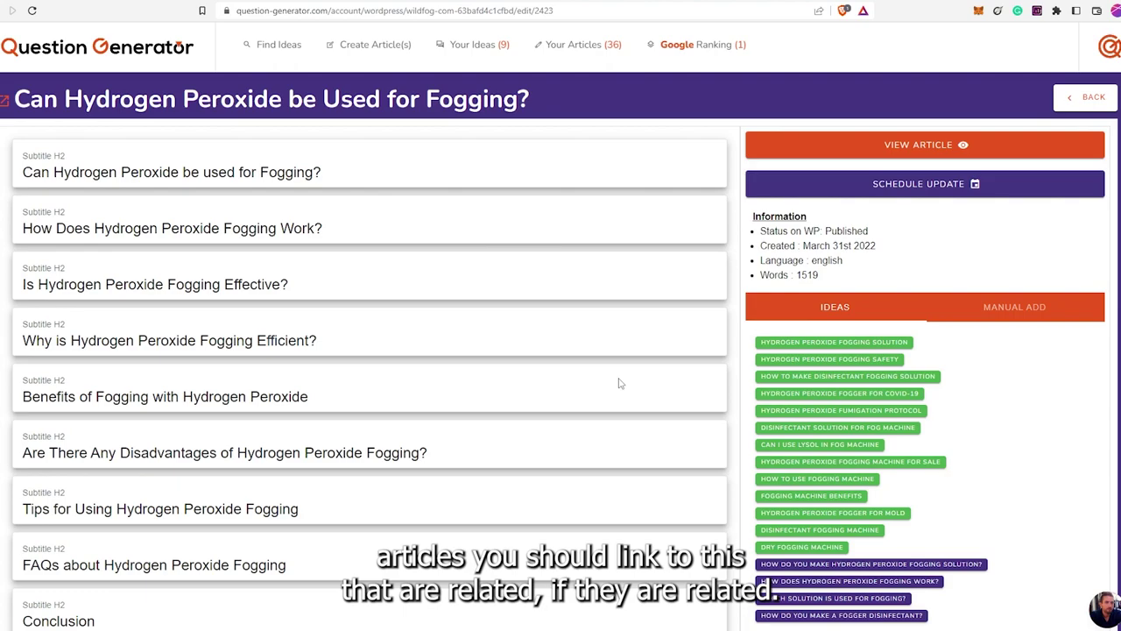
{"action": "scroll", "coordinate": [619, 383], "scroll_direction": "down", "scroll_amount": 1}
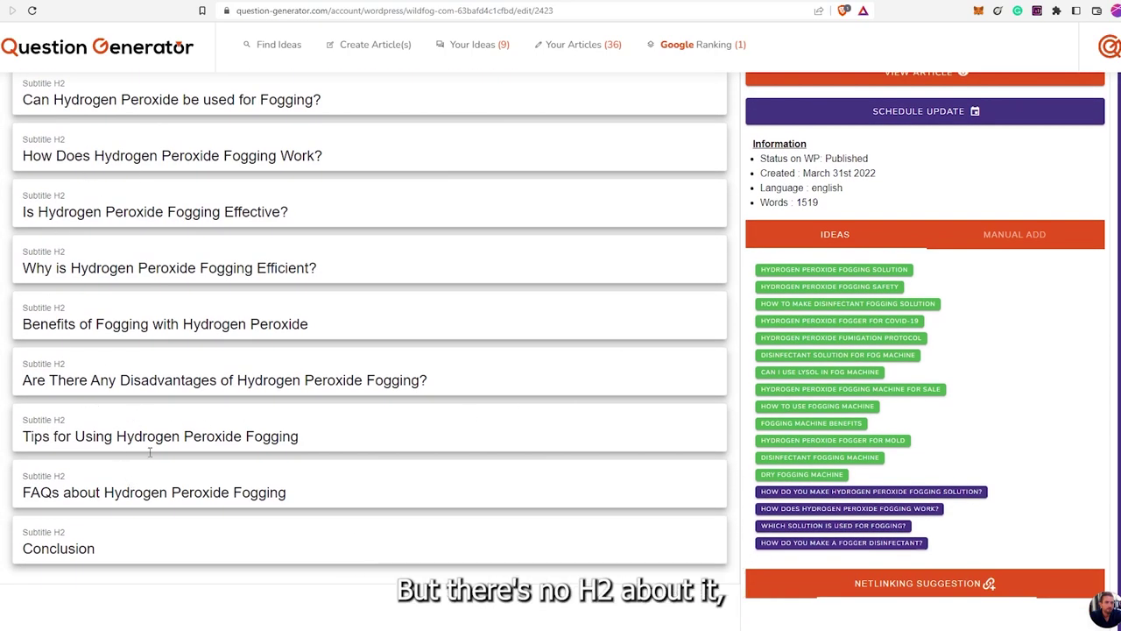
{"action": "scroll", "coordinate": [227, 429], "scroll_direction": "down", "scroll_amount": 1}
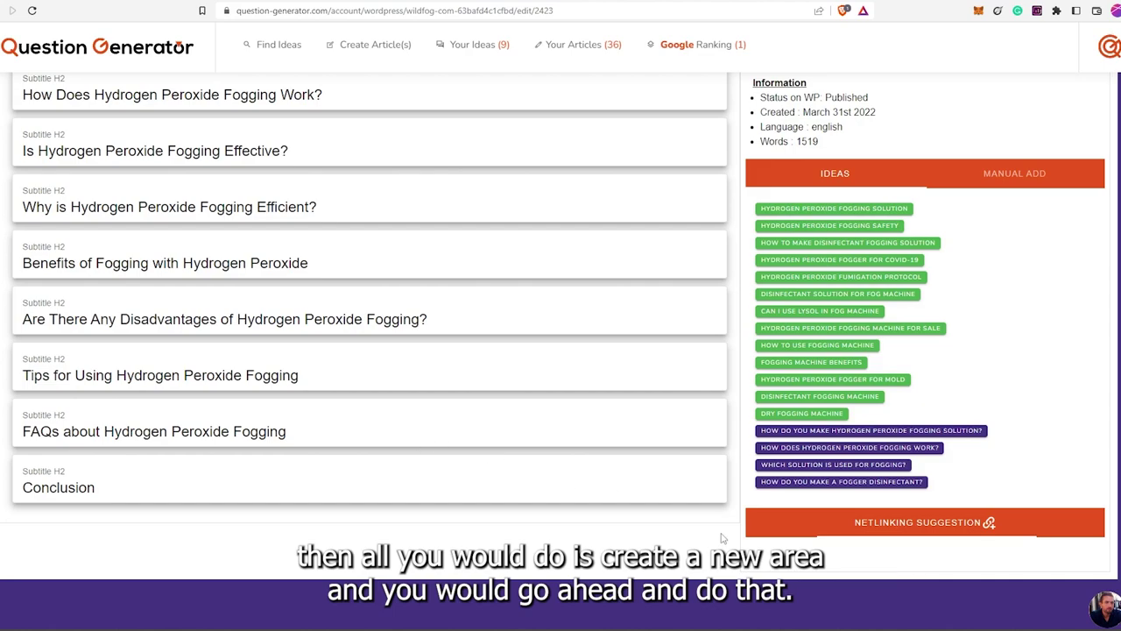
{"action": "scroll", "coordinate": [603, 483], "scroll_direction": "up", "scroll_amount": 1}
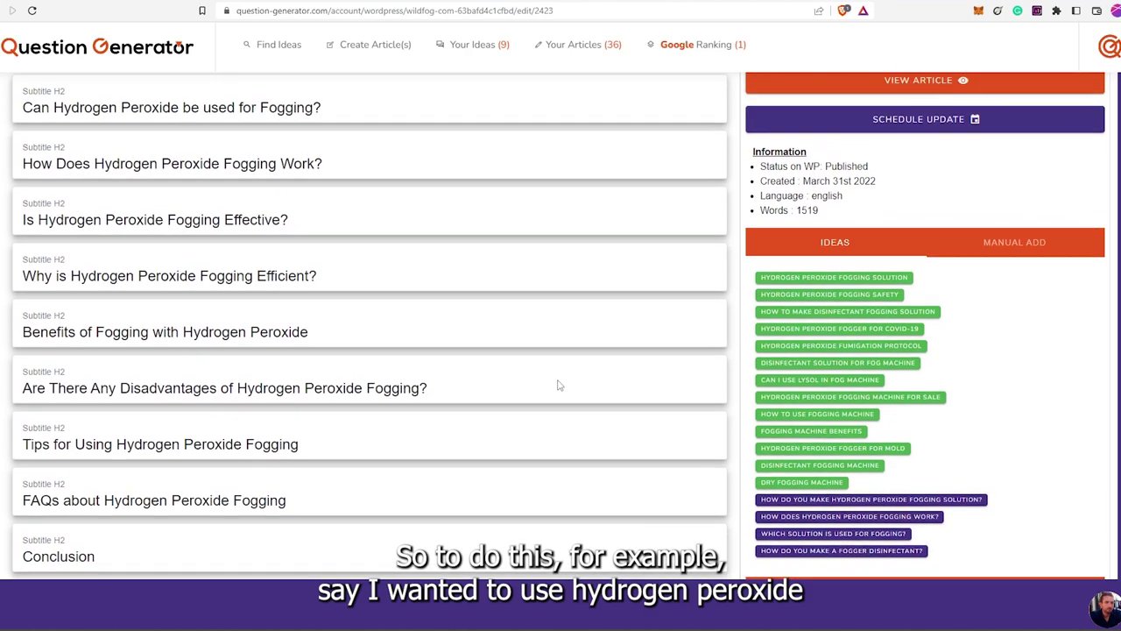
{"action": "scroll", "coordinate": [561, 381], "scroll_direction": "down", "scroll_amount": 1}
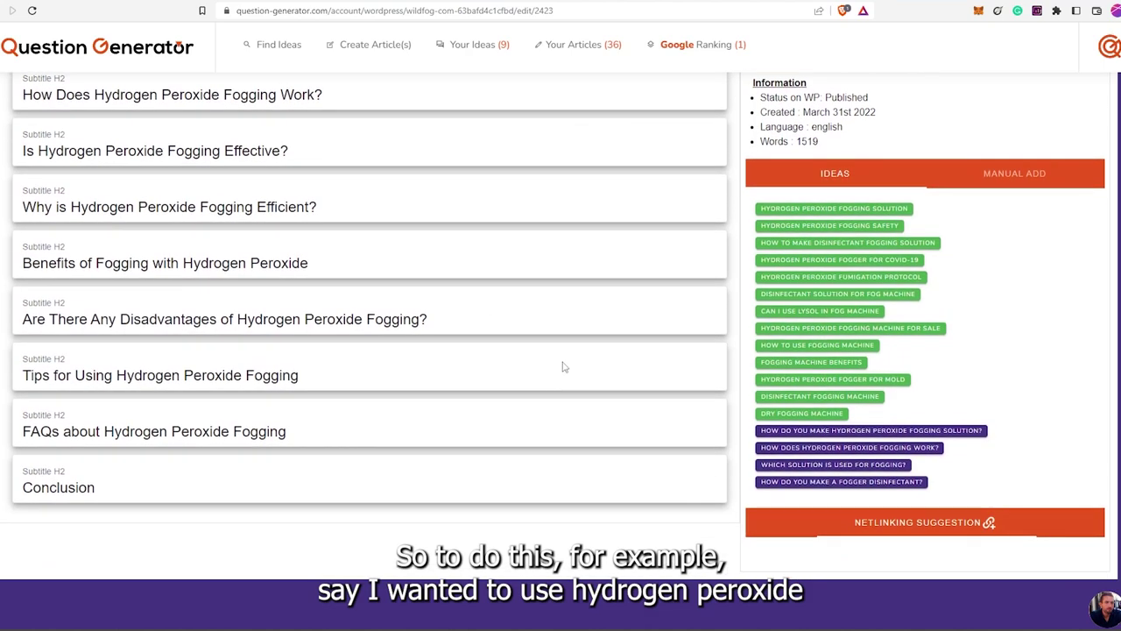
{"action": "left_click", "coordinate": [854, 212]}
{"action": "scroll", "coordinate": [652, 289], "scroll_direction": "down", "scroll_amount": 1}
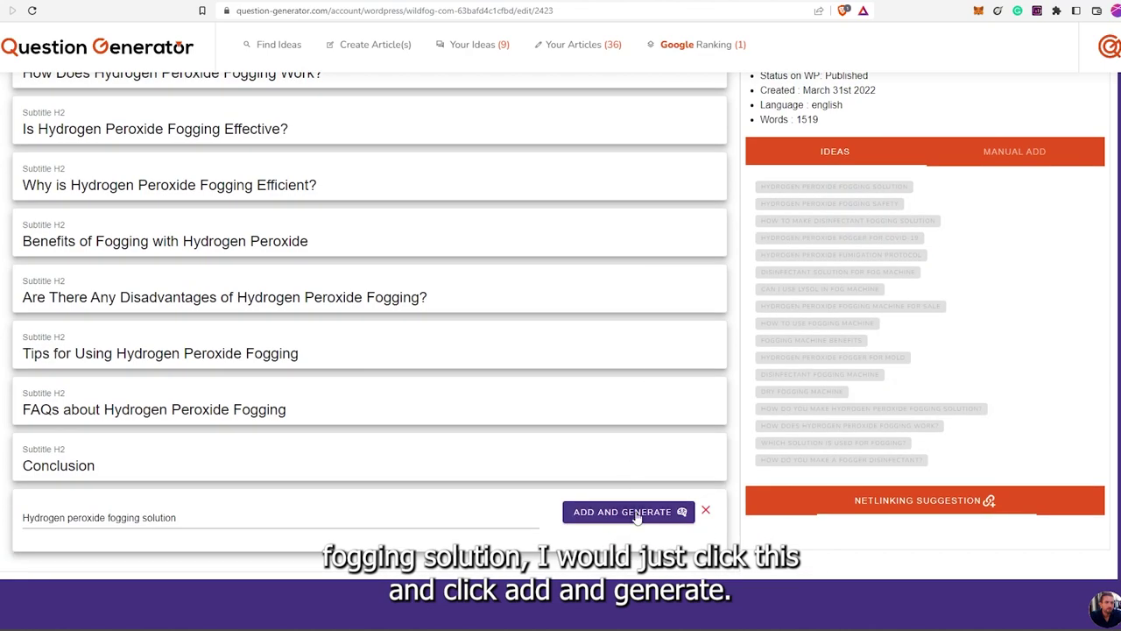
{"action": "left_click", "coordinate": [627, 523]}
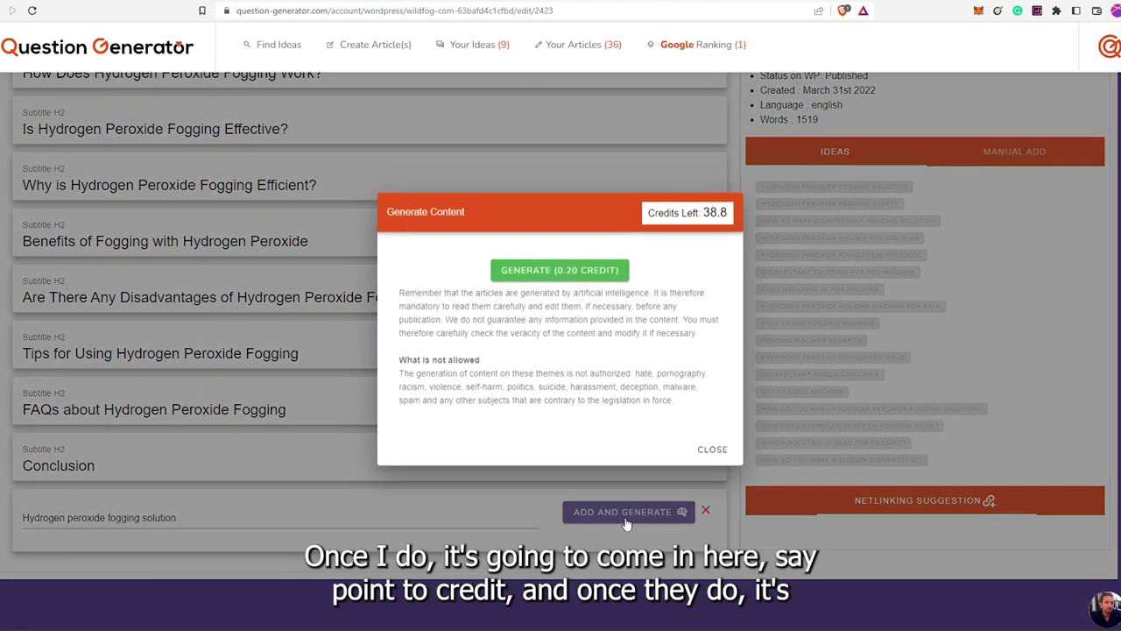
{"action": "left_click", "coordinate": [713, 451]}
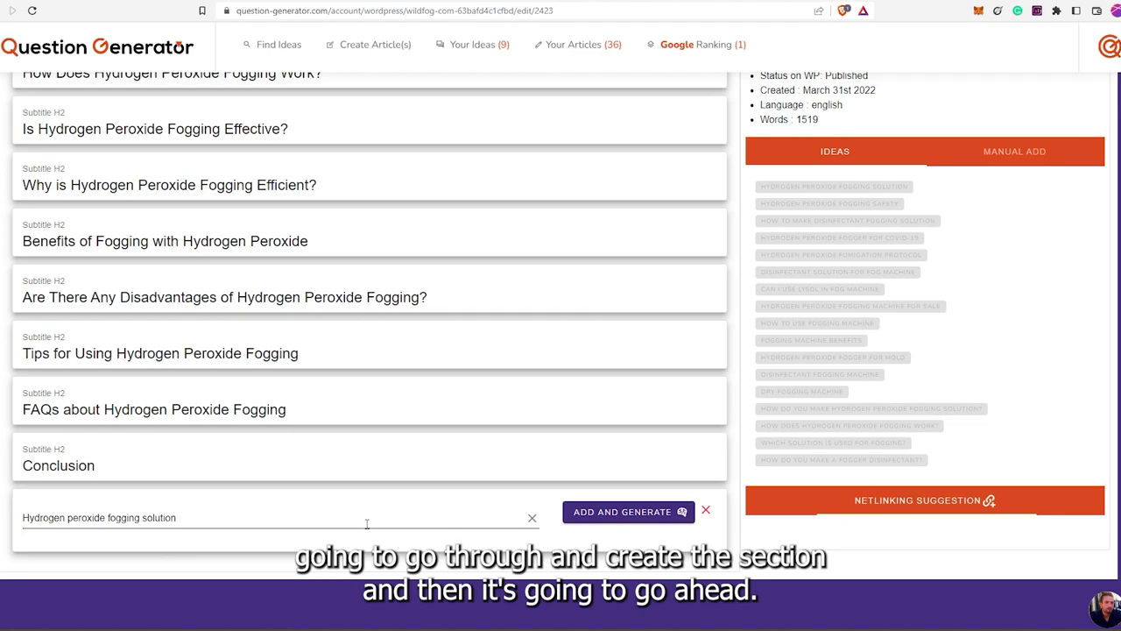
{"action": "scroll", "coordinate": [654, 353], "scroll_direction": "up", "scroll_amount": 3}
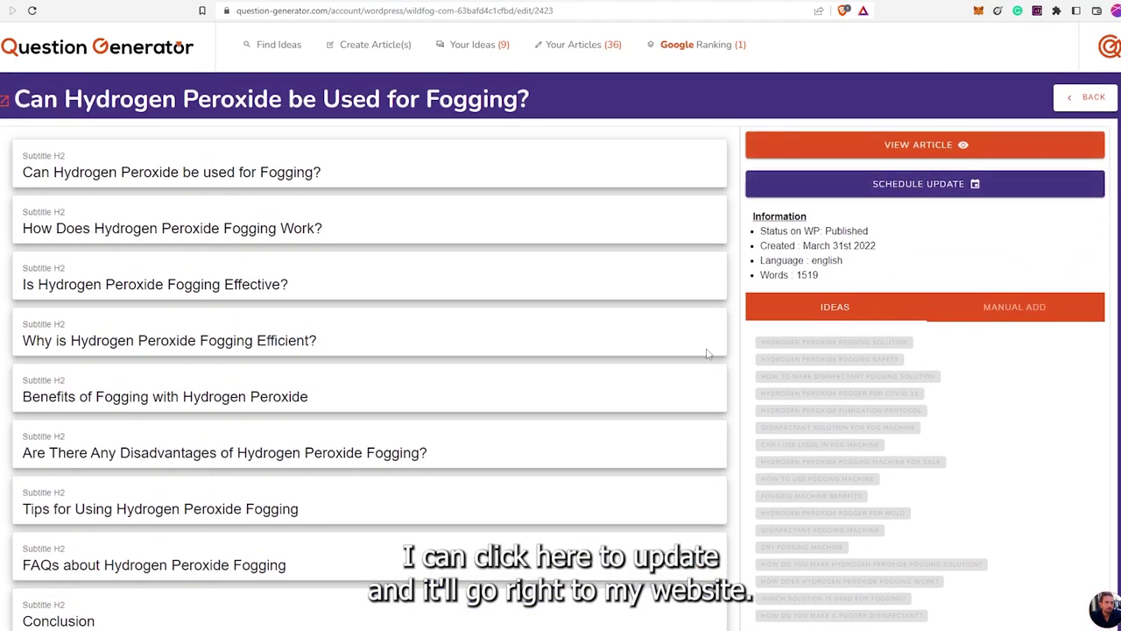
{"action": "scroll", "coordinate": [709, 351], "scroll_direction": "down", "scroll_amount": 1}
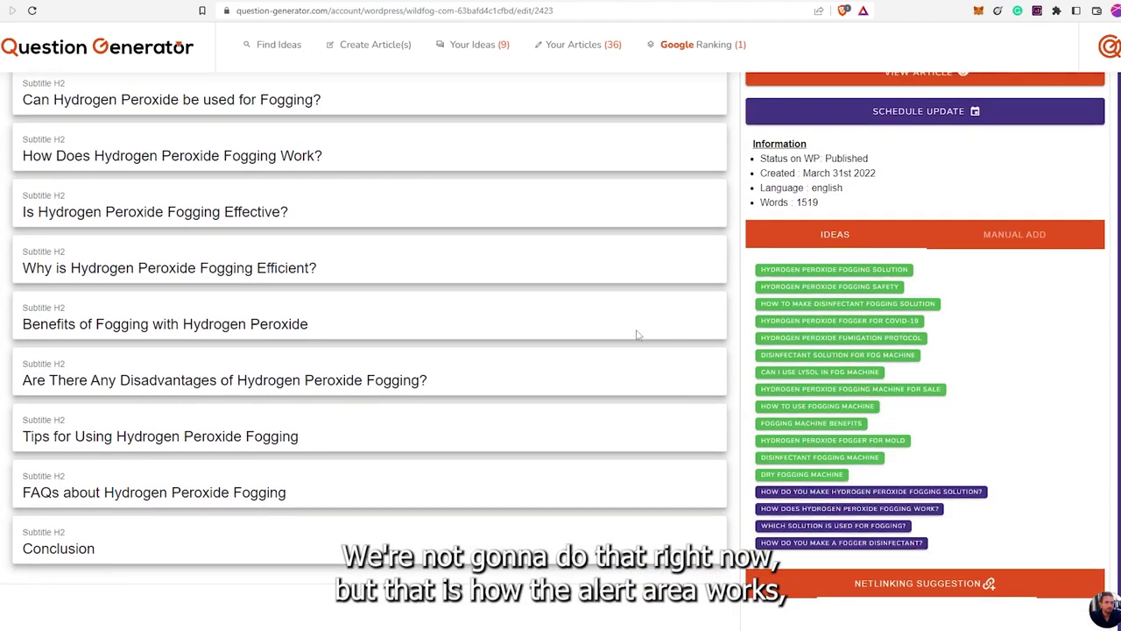
{"action": "scroll", "coordinate": [638, 335], "scroll_direction": "up", "scroll_amount": 1}
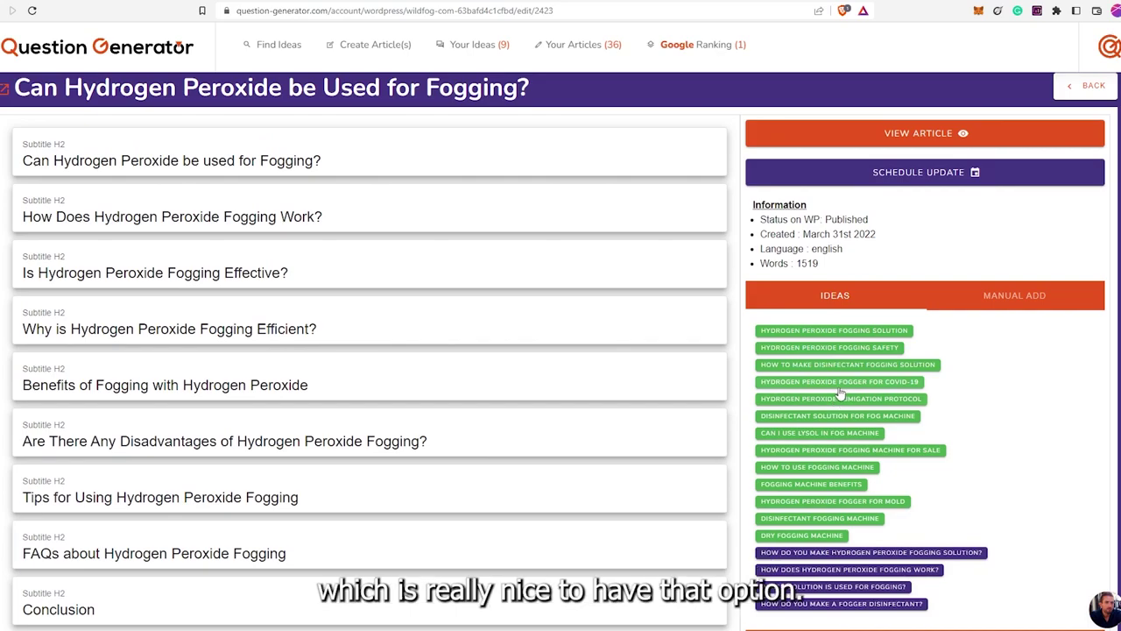
{"action": "scroll", "coordinate": [854, 375], "scroll_direction": "up", "scroll_amount": 1}
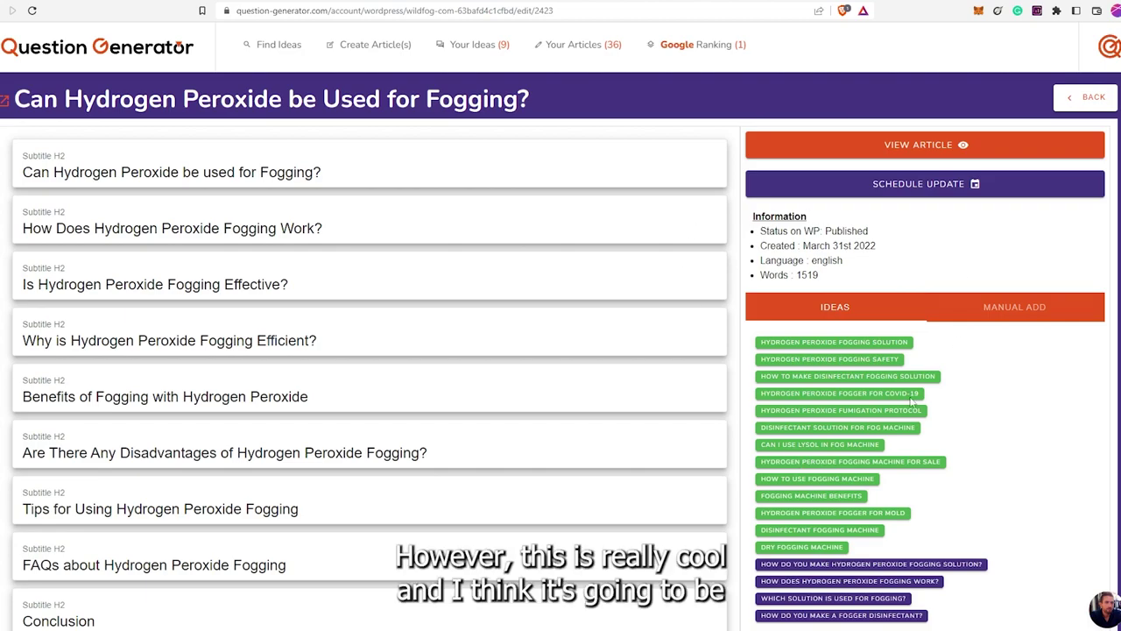
{"action": "scroll", "coordinate": [845, 397], "scroll_direction": "down", "scroll_amount": 1}
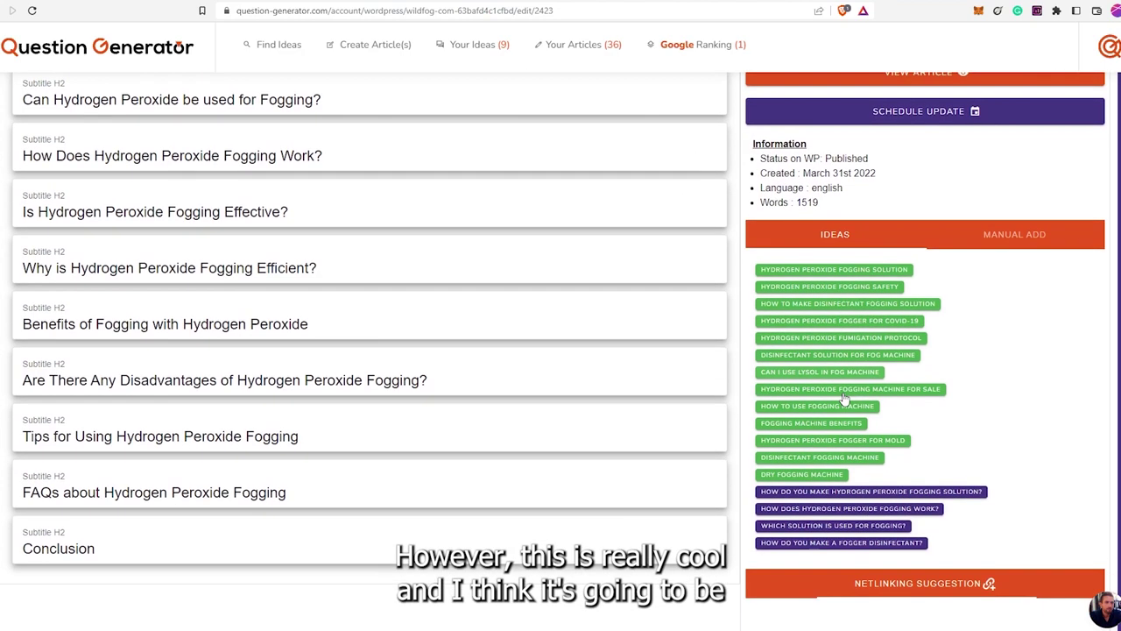
{"action": "scroll", "coordinate": [848, 429], "scroll_direction": "up", "scroll_amount": 1}
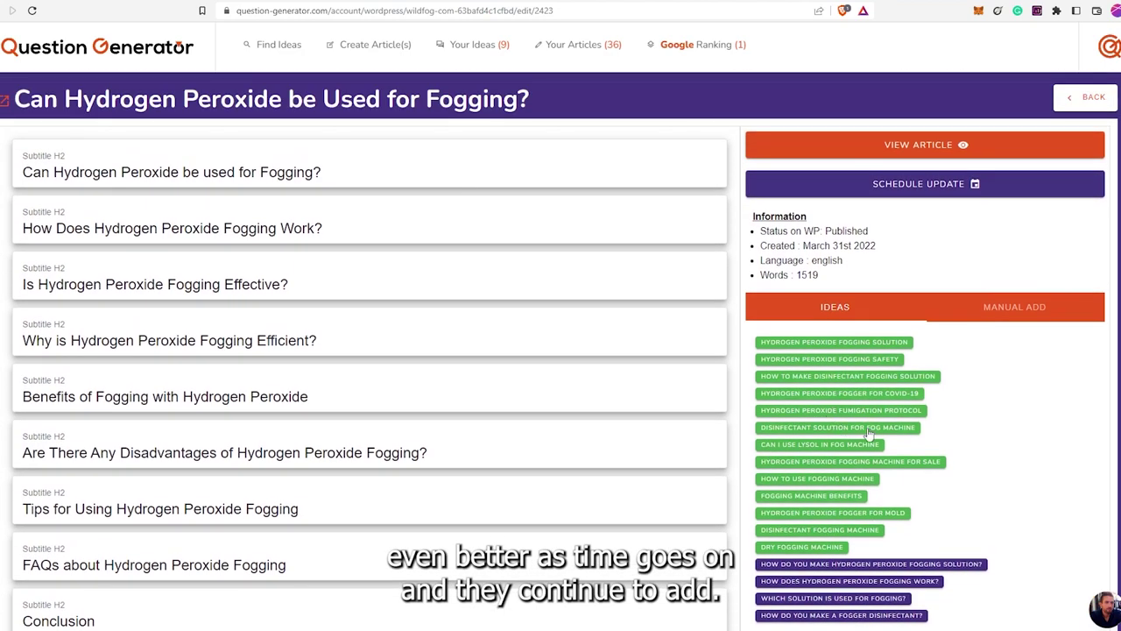
From Your Articles, open the 'What size fog machine do i need' editor in a new tab
{"action": "left_click", "coordinate": [578, 44]}
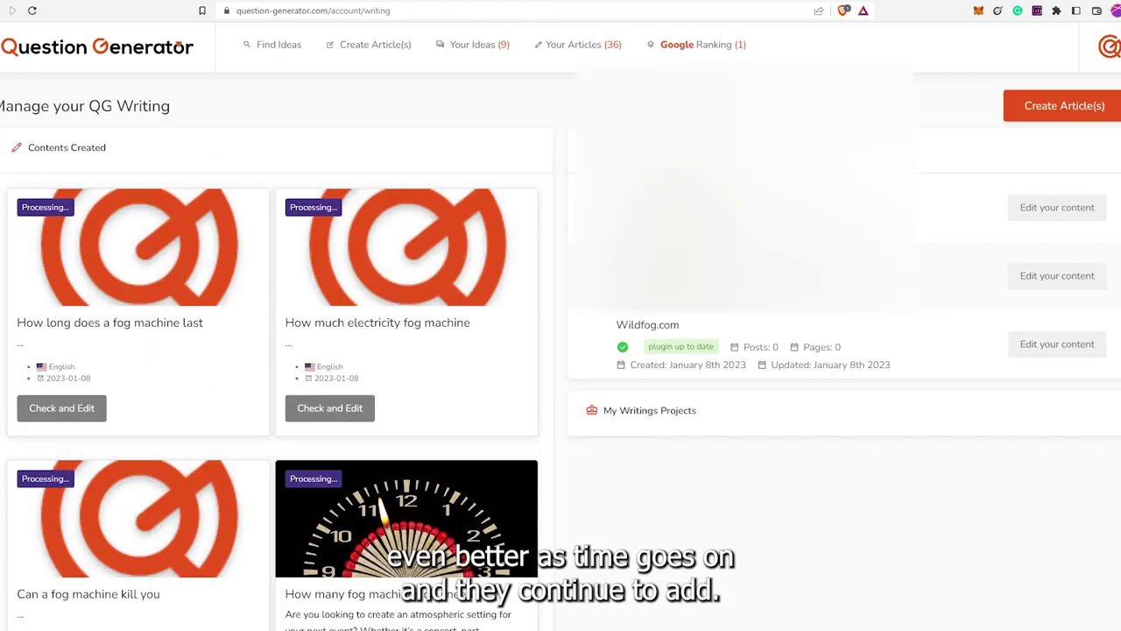
{"action": "scroll", "coordinate": [538, 219], "scroll_direction": "down", "scroll_amount": 5}
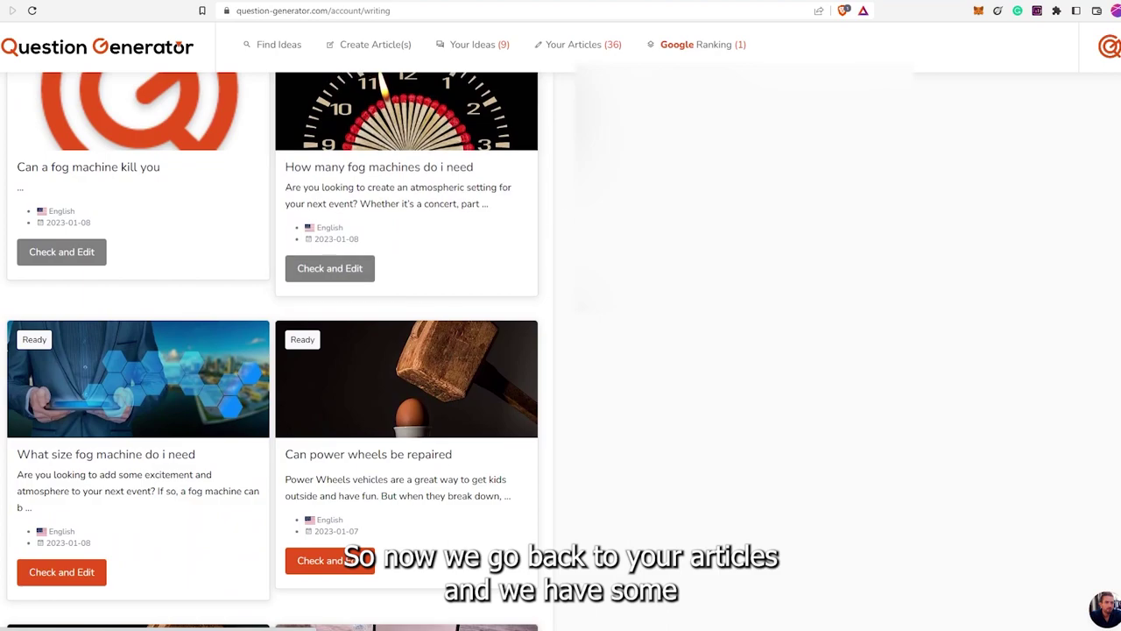
{"action": "scroll", "coordinate": [565, 226], "scroll_direction": "up", "scroll_amount": 4}
{"action": "scroll", "coordinate": [565, 226], "scroll_direction": "down", "scroll_amount": 3}
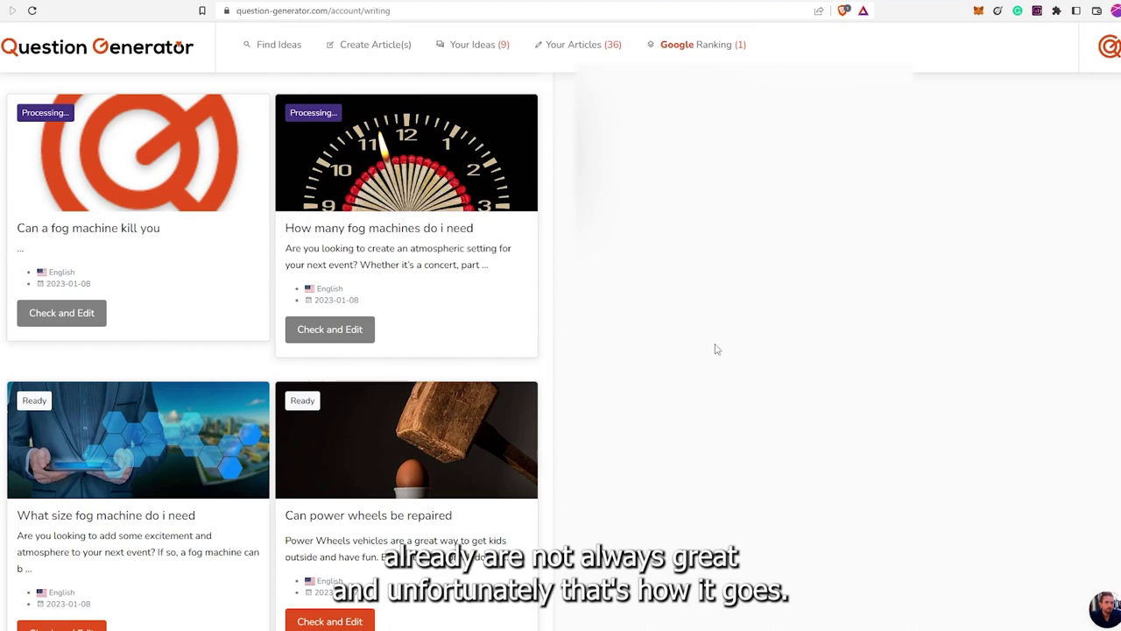
{"action": "scroll", "coordinate": [706, 353], "scroll_direction": "down", "scroll_amount": 1}
{"action": "scroll", "coordinate": [706, 353], "scroll_direction": "up", "scroll_amount": 2}
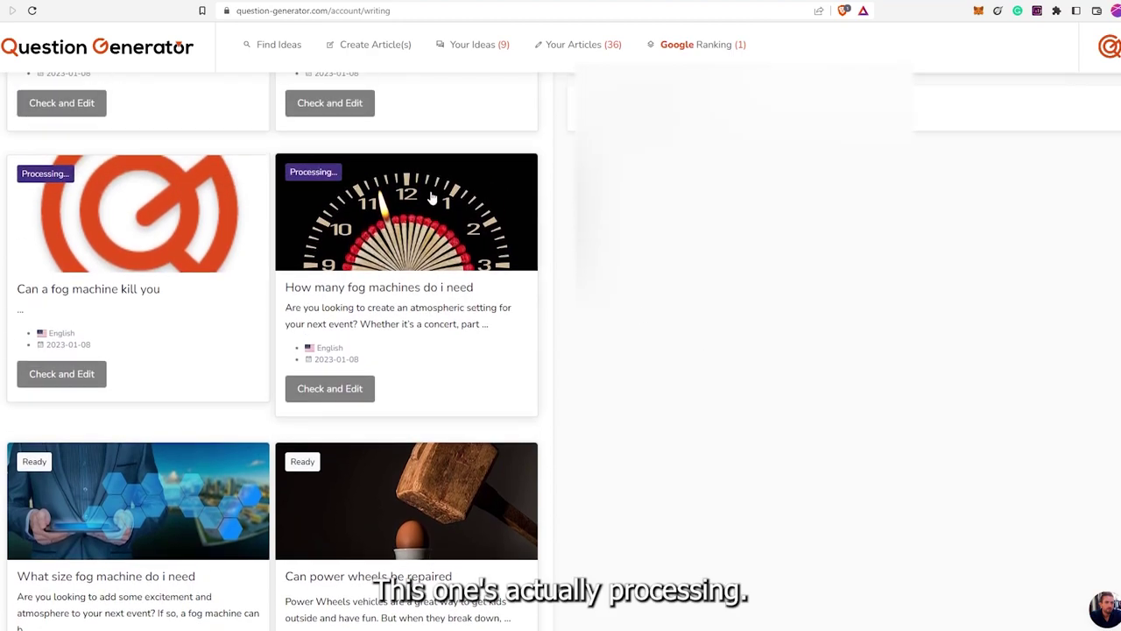
{"action": "scroll", "coordinate": [150, 382], "scroll_direction": "down", "scroll_amount": 2}
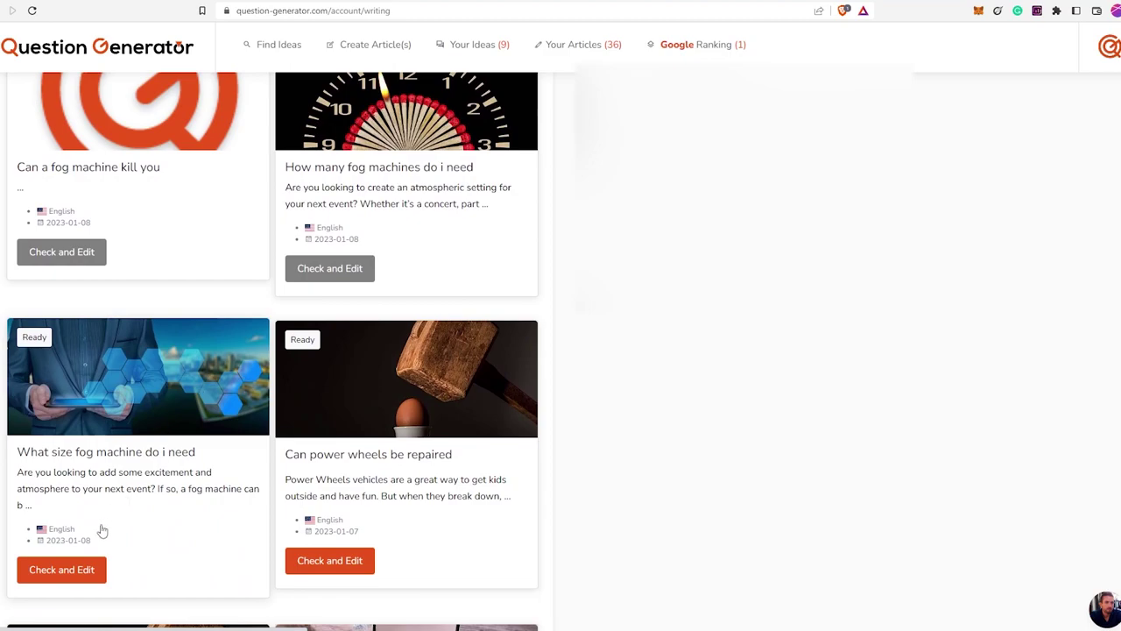
{"action": "right_click", "coordinate": [77, 568]}
{"action": "left_click", "coordinate": [131, 440]}
{"action": "key", "text": "ctrl+Tab"}
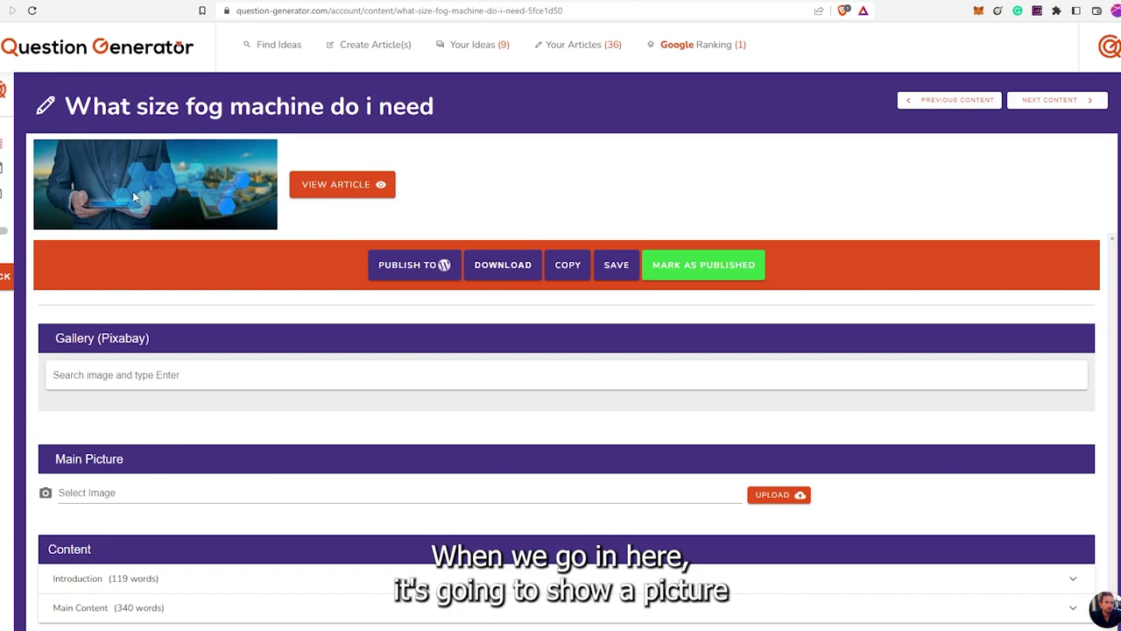
Expand the Informations sidebar and turn on Auto Save for this article
{"action": "left_click", "coordinate": [4, 207]}
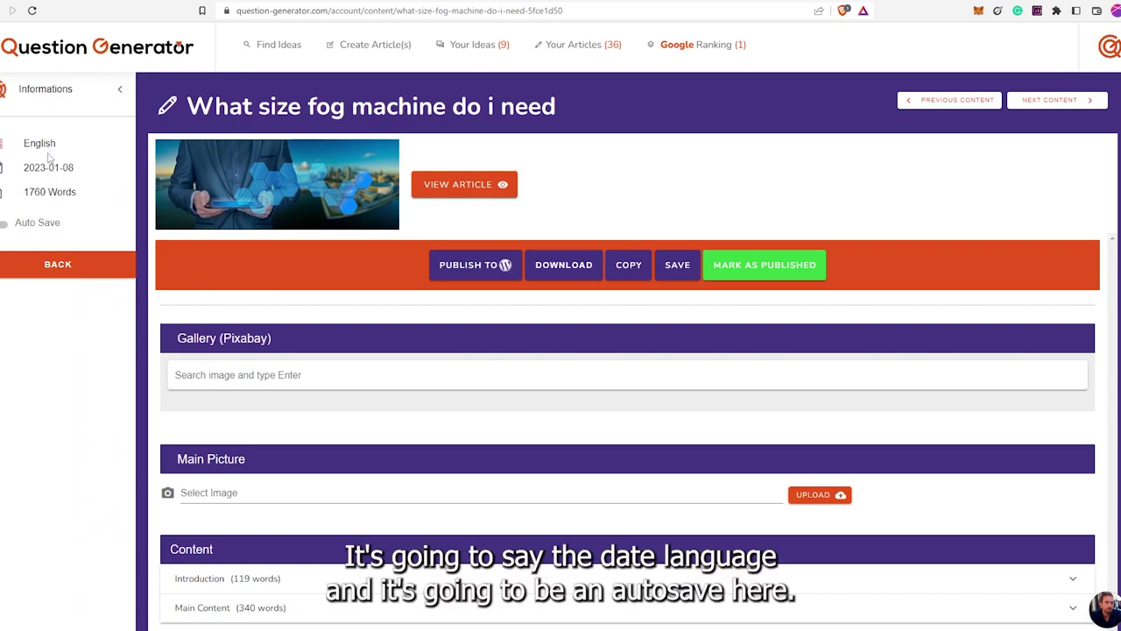
{"action": "left_click", "coordinate": [6, 227]}
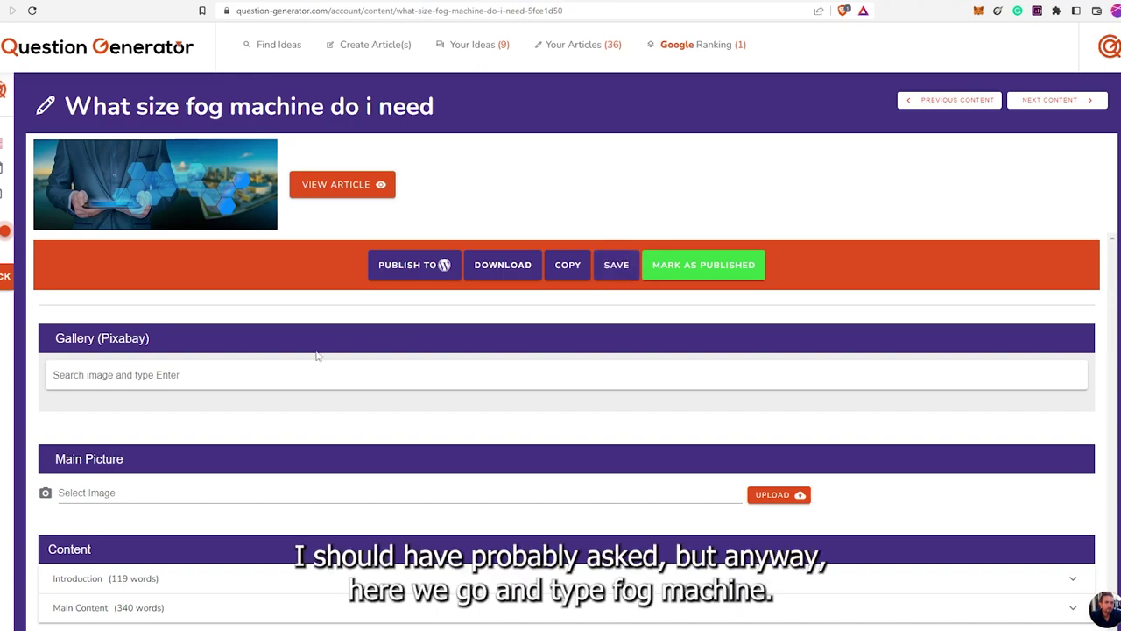
Search the Pixabay gallery for 'fog machine', then 'fog', then 'fog insind' images
{"action": "left_click", "coordinate": [296, 378]}
{"action": "type", "text": "fog machine"}
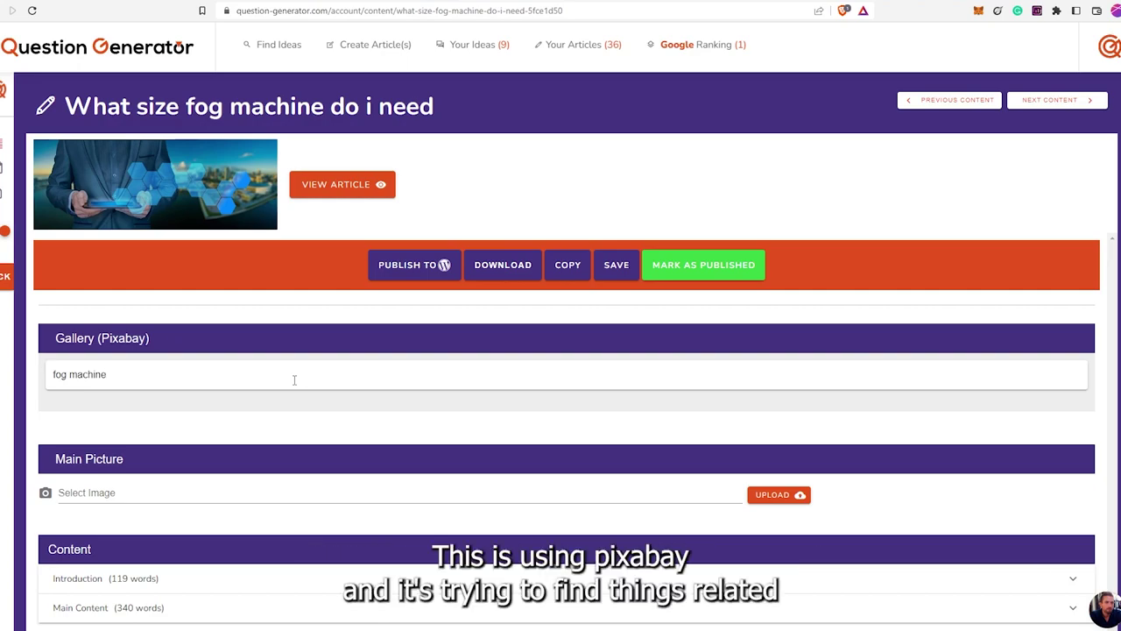
{"action": "key", "text": "Return"}
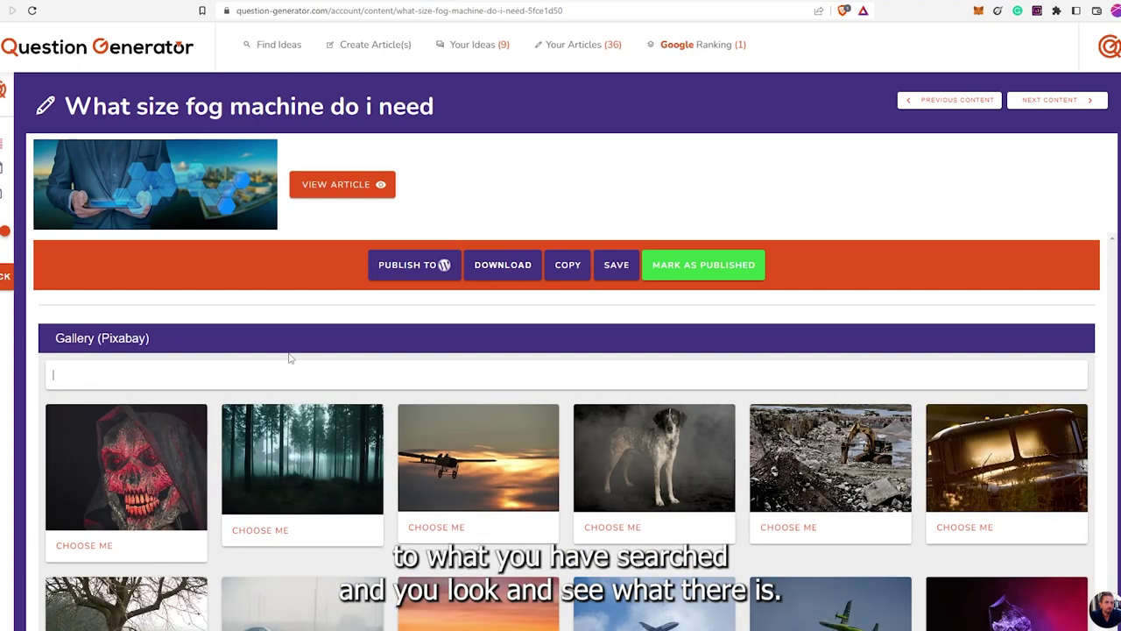
{"action": "scroll", "coordinate": [301, 363], "scroll_direction": "down", "scroll_amount": 2}
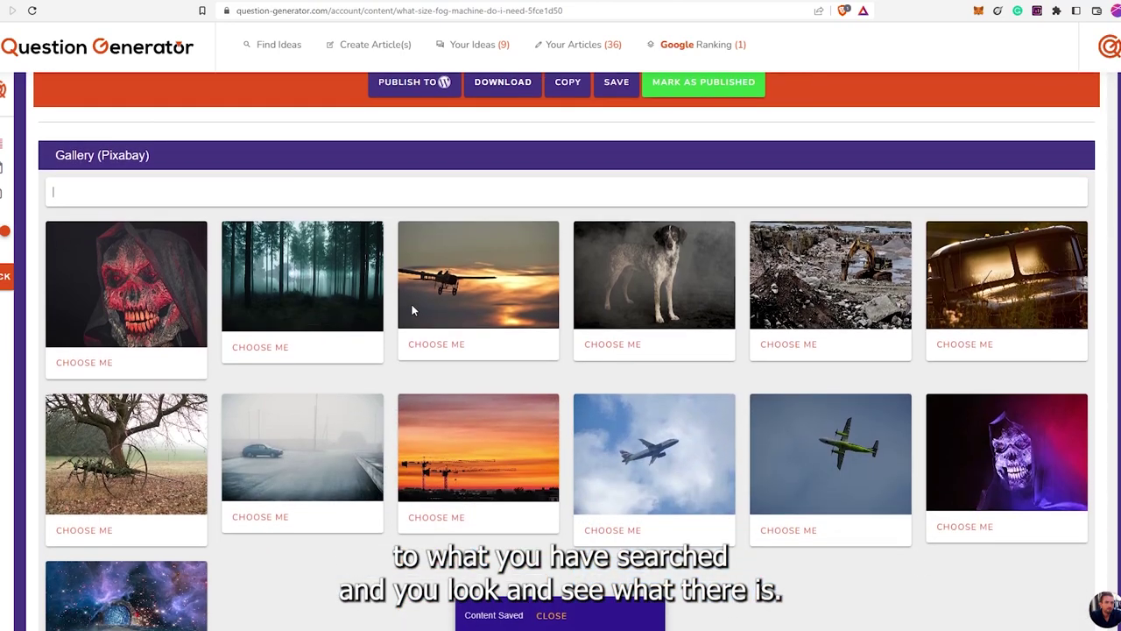
{"action": "scroll", "coordinate": [412, 313], "scroll_direction": "up", "scroll_amount": 2}
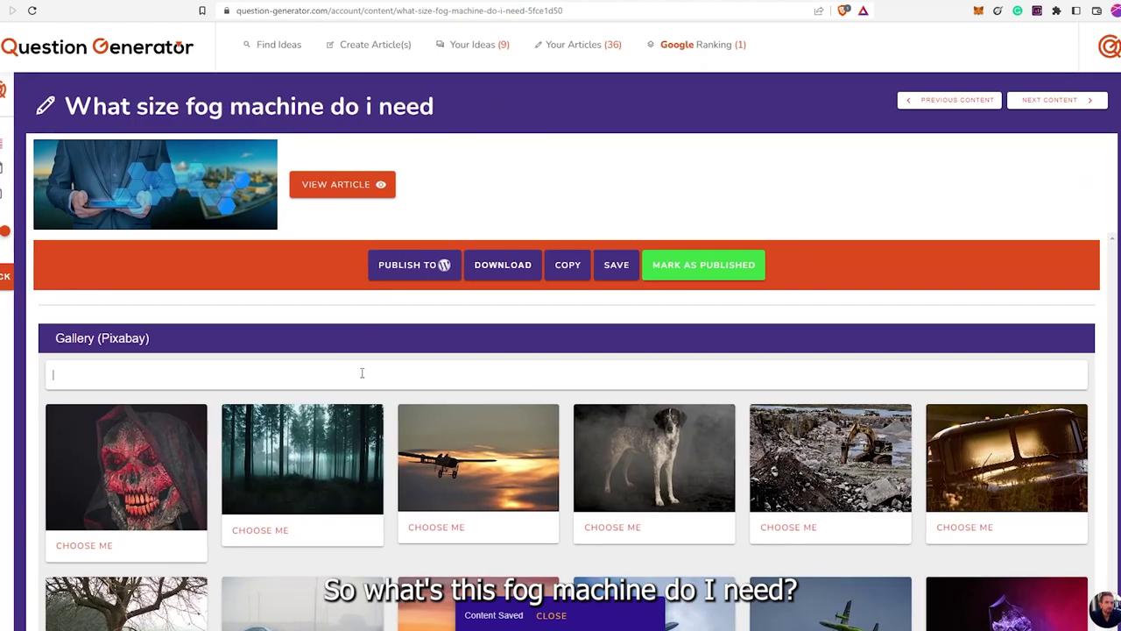
{"action": "scroll", "coordinate": [363, 372], "scroll_direction": "down", "scroll_amount": 3}
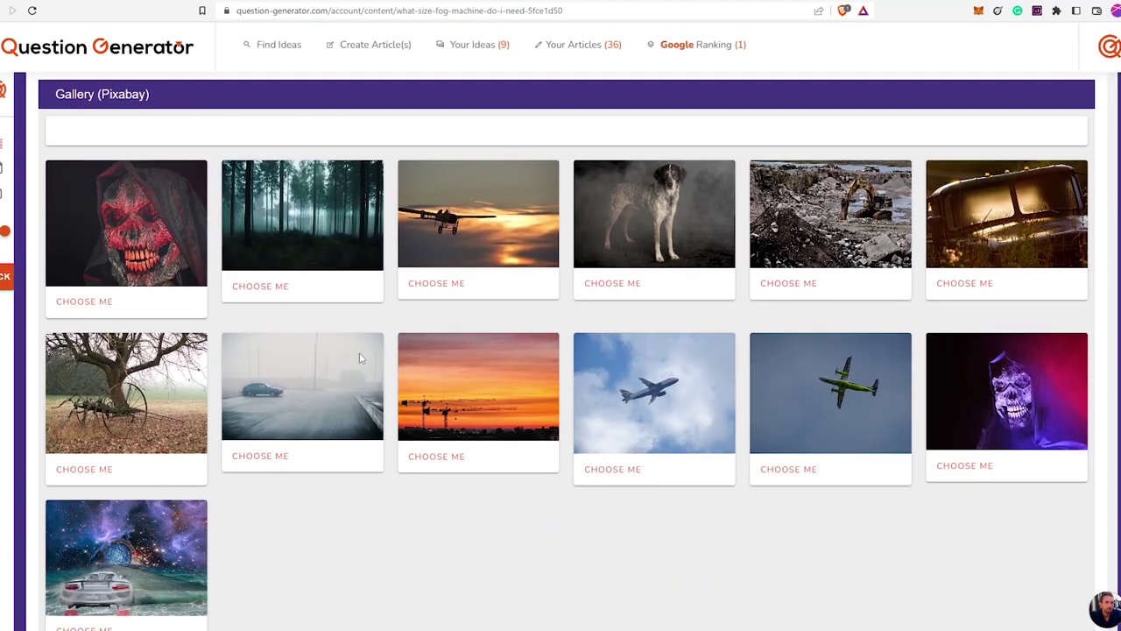
{"action": "scroll", "coordinate": [359, 354], "scroll_direction": "up", "scroll_amount": 1}
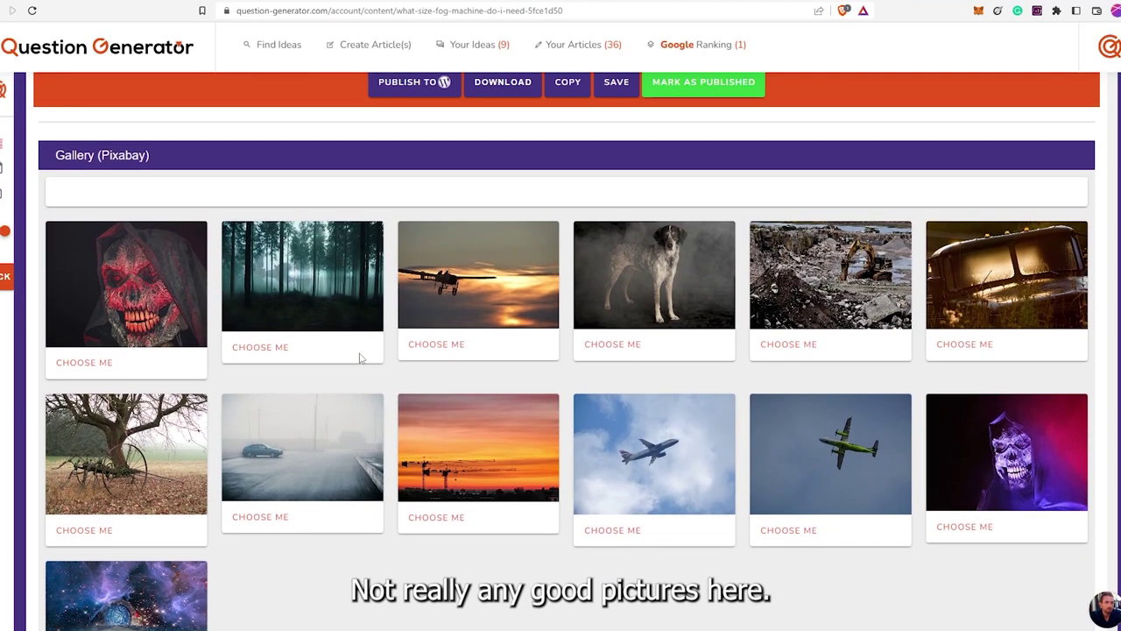
{"action": "scroll", "coordinate": [359, 358], "scroll_direction": "up", "scroll_amount": 2}
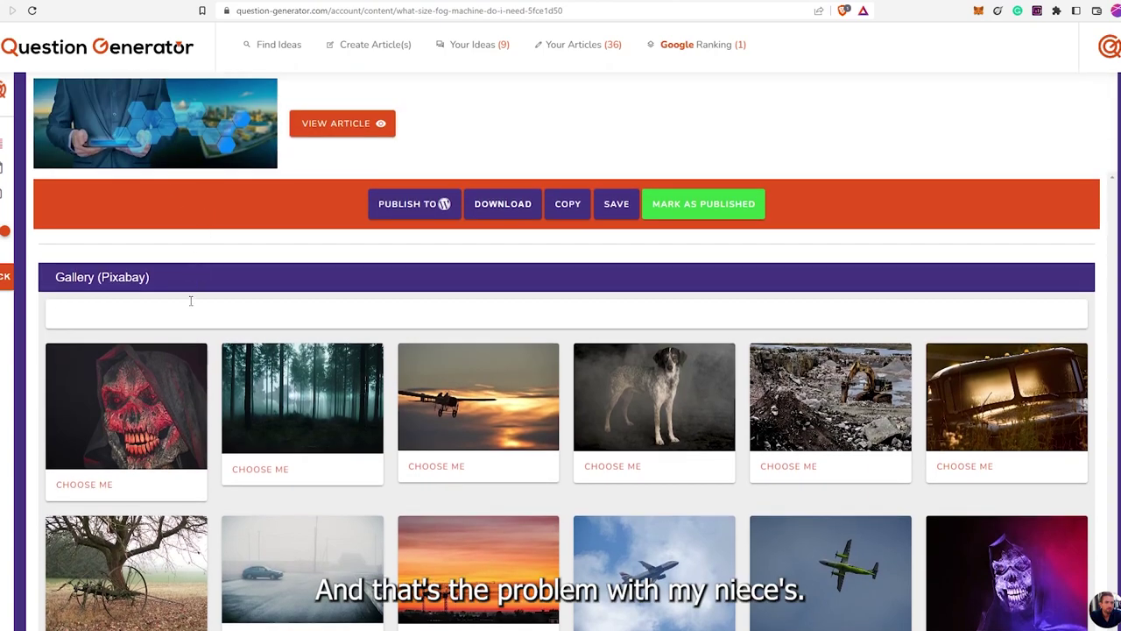
{"action": "type", "text": "fog"}
{"action": "key", "text": "Return"}
{"action": "scroll", "coordinate": [292, 318], "scroll_direction": "down", "scroll_amount": 4}
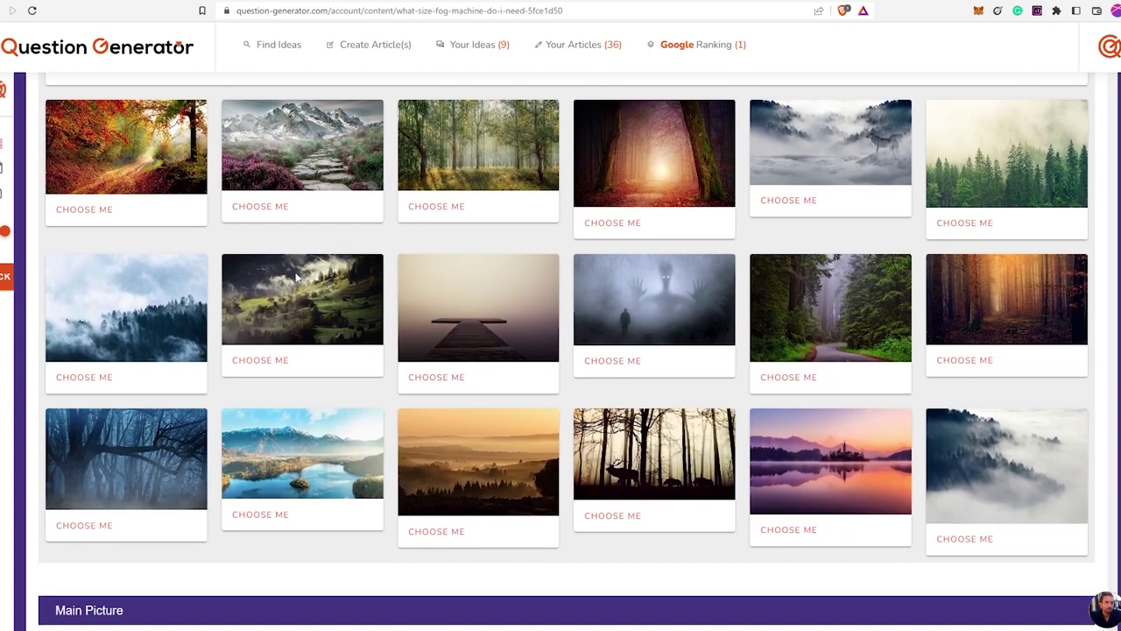
{"action": "scroll", "coordinate": [228, 216], "scroll_direction": "up", "scroll_amount": 3}
{"action": "type", "text": "fog insind"}
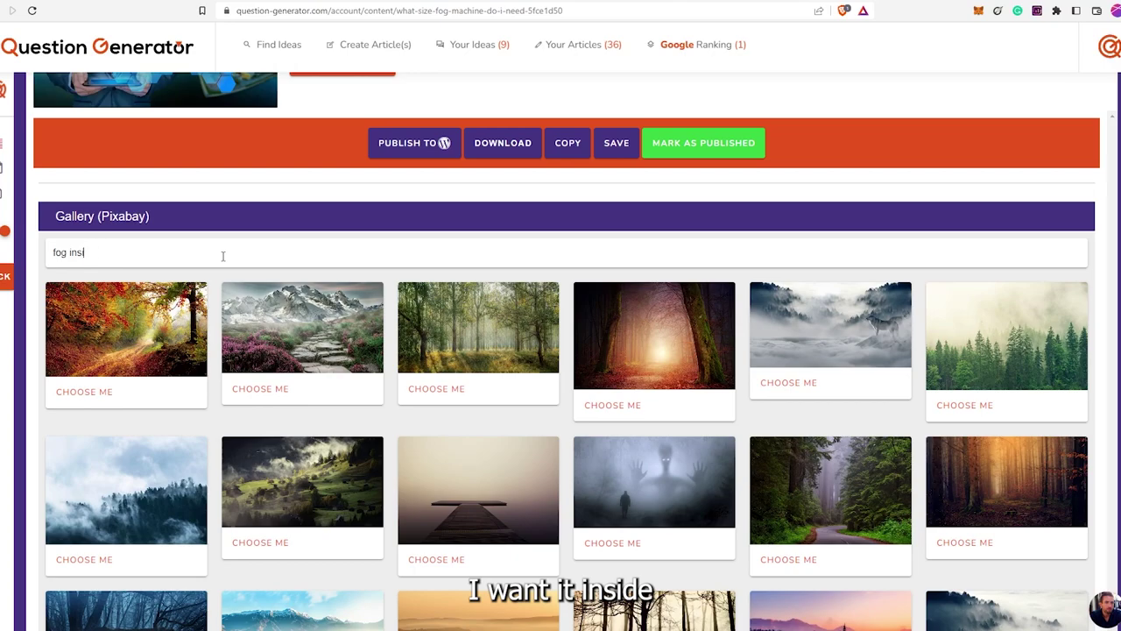
{"action": "key", "text": "Return"}
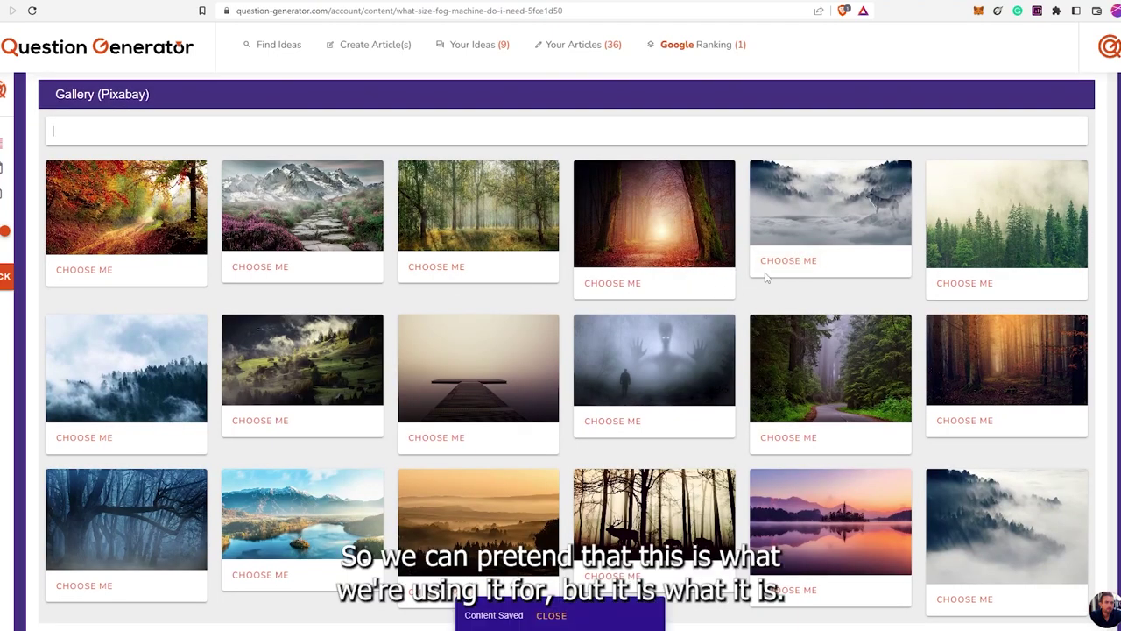
Choose the misty wolf photo and set it as the article's main picture
{"action": "left_click", "coordinate": [788, 262]}
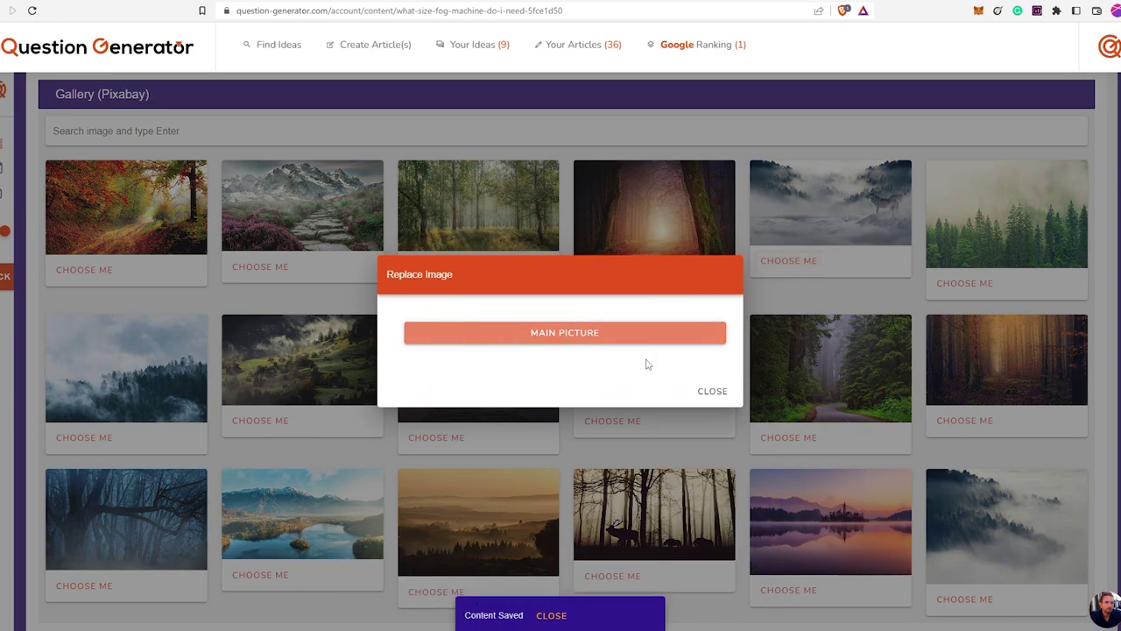
{"action": "left_click", "coordinate": [643, 341]}
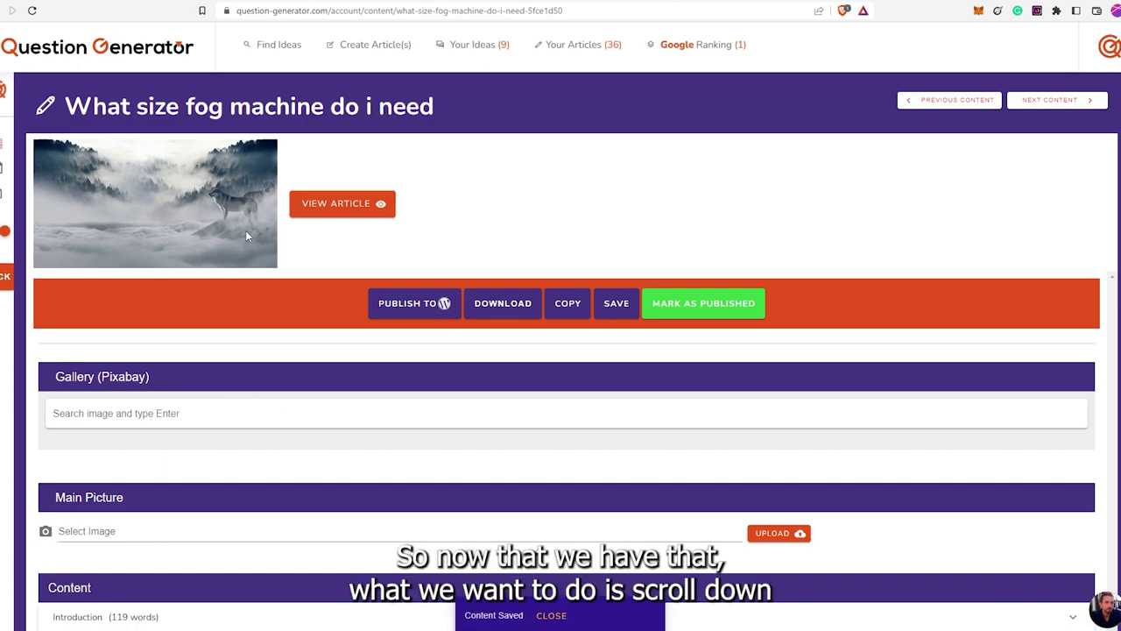
{"action": "scroll", "coordinate": [241, 233], "scroll_direction": "down", "scroll_amount": 4}
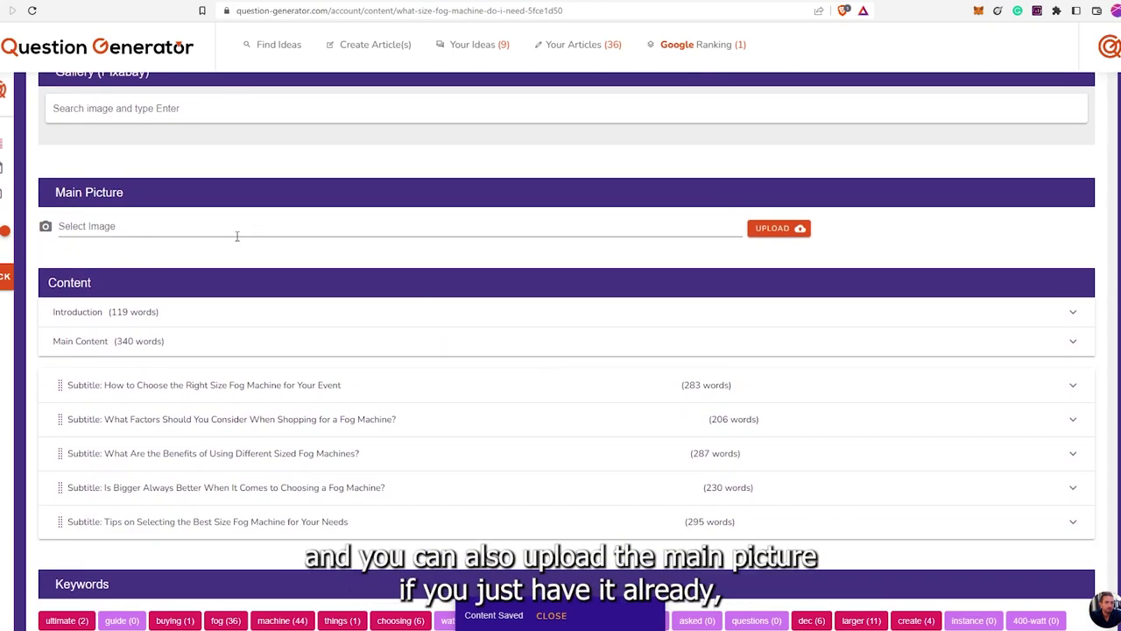
{"action": "scroll", "coordinate": [146, 318], "scroll_direction": "up", "scroll_amount": 2}
{"action": "scroll", "coordinate": [191, 260], "scroll_direction": "down", "scroll_amount": 2}
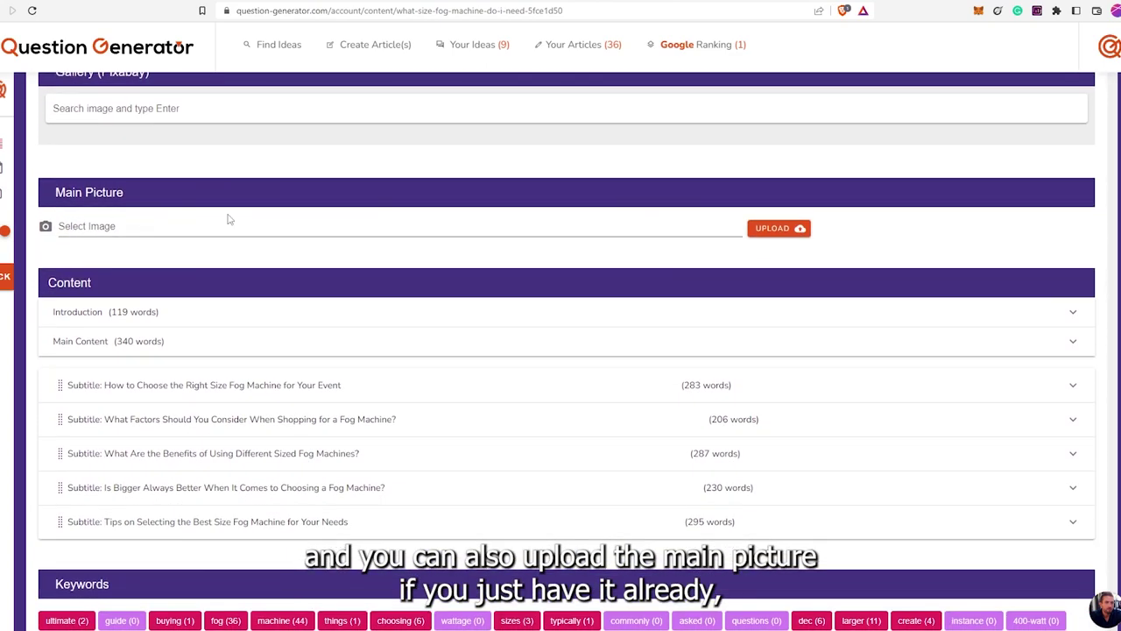
{"action": "scroll", "coordinate": [520, 177], "scroll_direction": "down", "scroll_amount": 1}
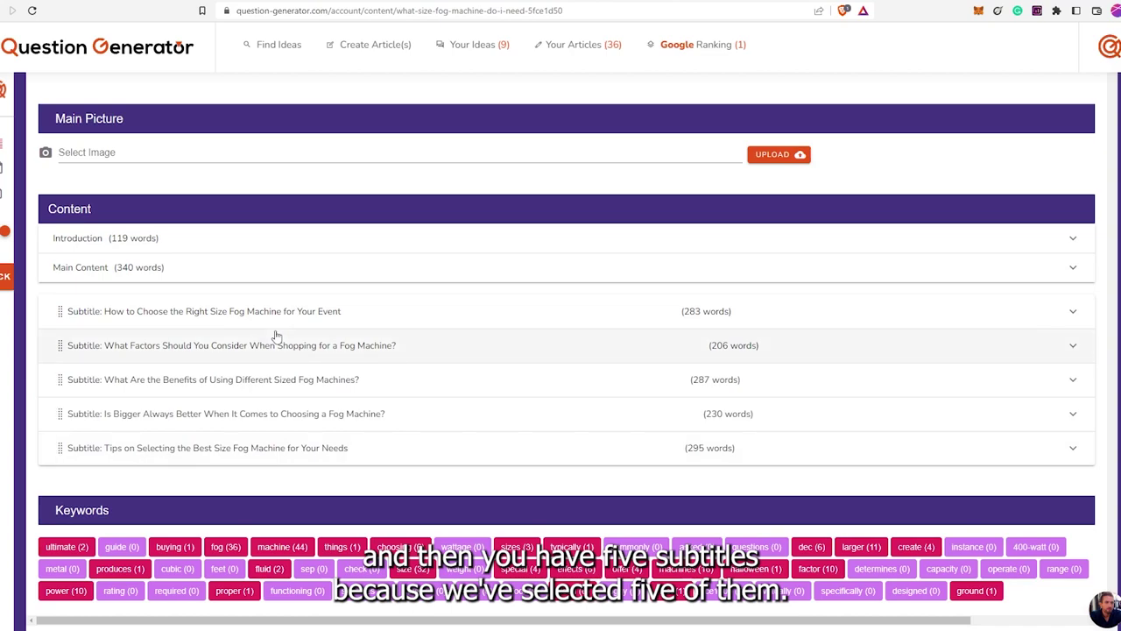
{"action": "scroll", "coordinate": [276, 336], "scroll_direction": "down", "scroll_amount": 1}
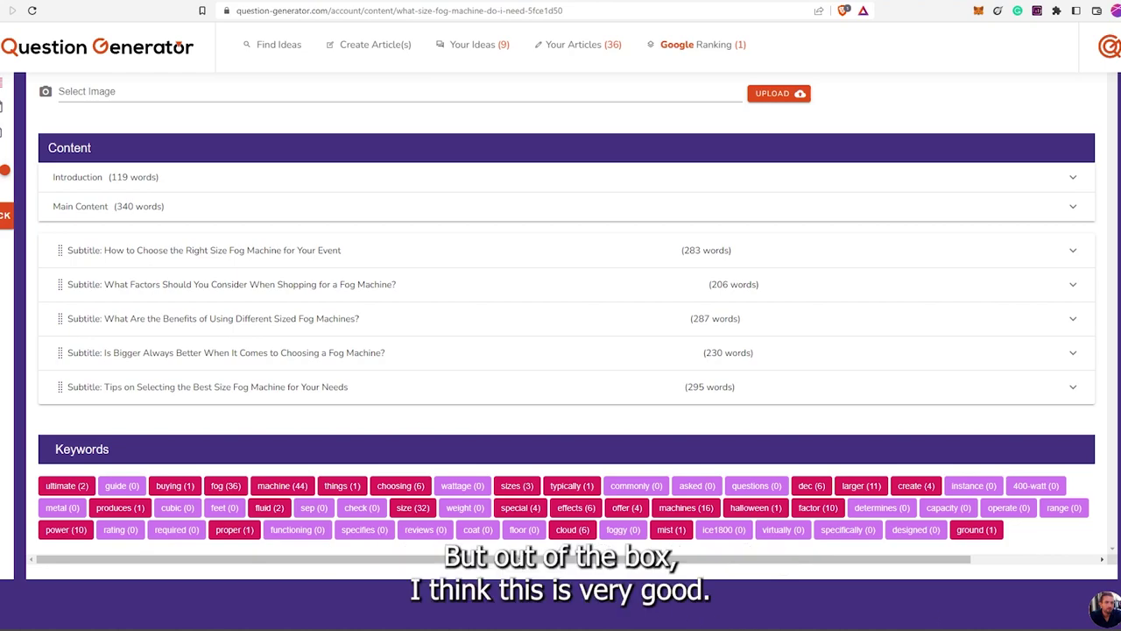
Expand the Introduction, open its editor with the article preview, and scroll through the preview
{"action": "left_click", "coordinate": [295, 182]}
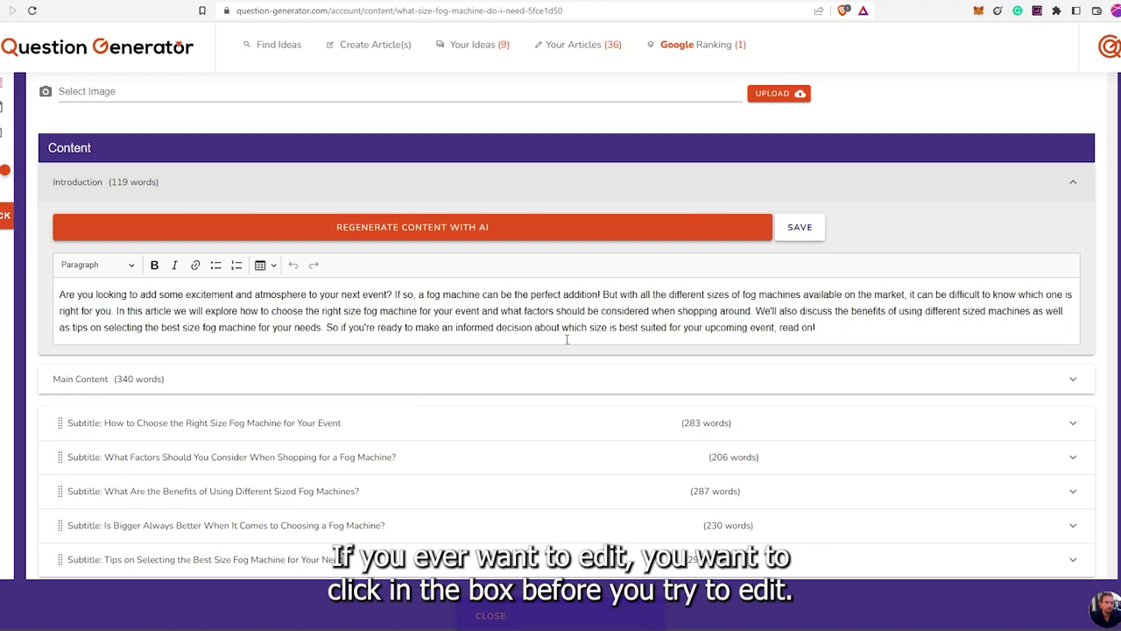
{"action": "left_click", "coordinate": [482, 306]}
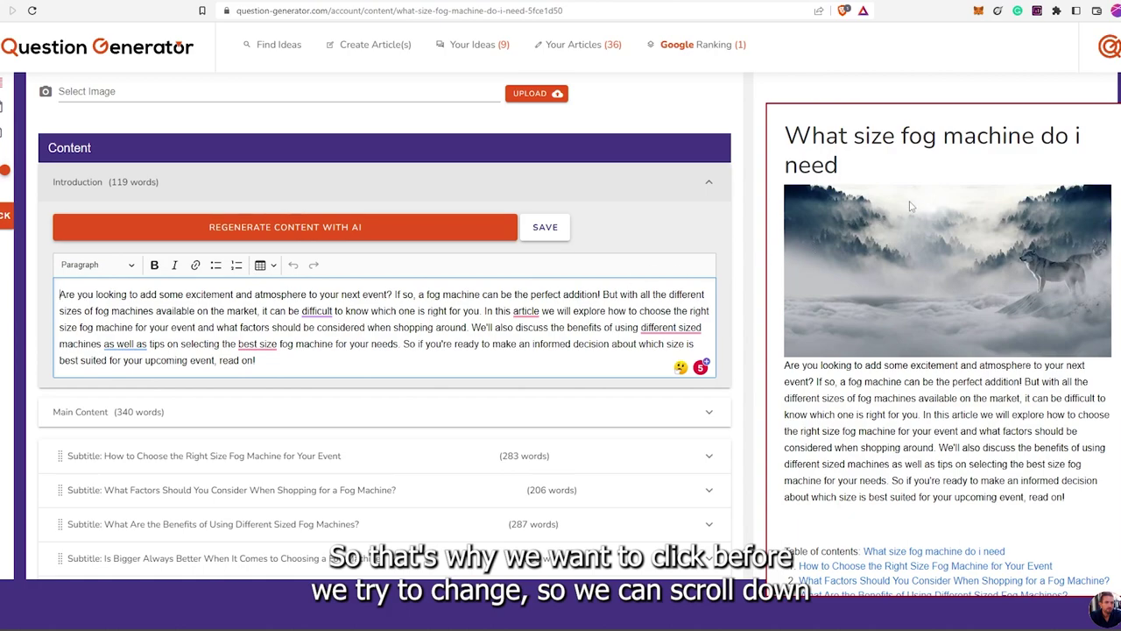
{"action": "scroll", "coordinate": [909, 206], "scroll_direction": "down", "scroll_amount": 2}
{"action": "scroll", "coordinate": [910, 206], "scroll_direction": "down", "scroll_amount": 1}
{"action": "scroll", "coordinate": [909, 206], "scroll_direction": "down", "scroll_amount": 3}
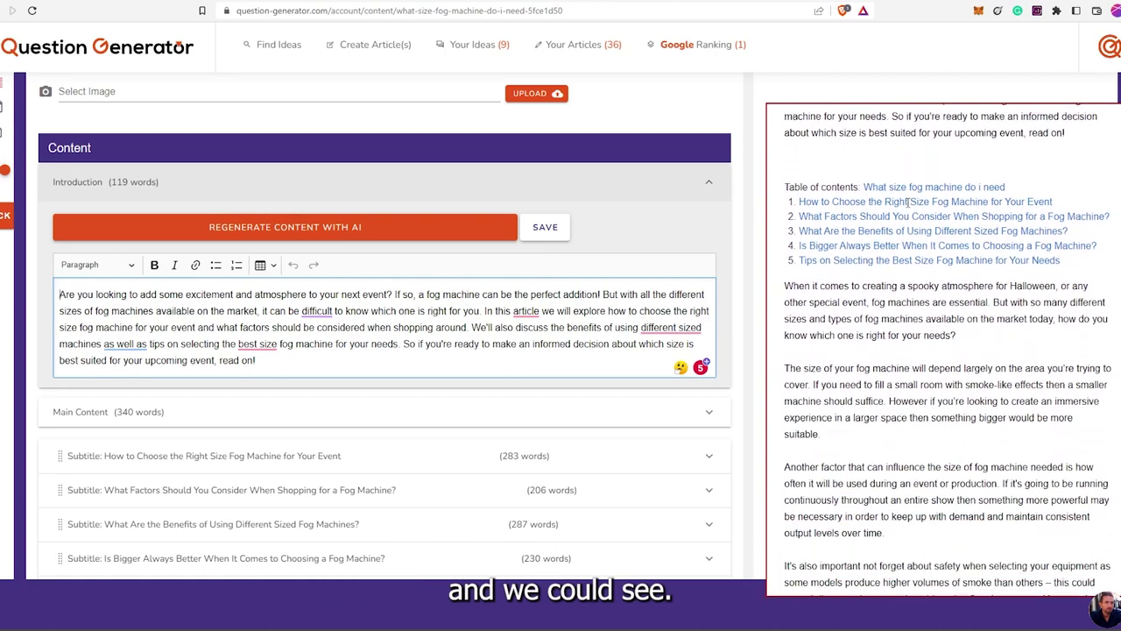
{"action": "scroll", "coordinate": [910, 206], "scroll_direction": "down", "scroll_amount": 5}
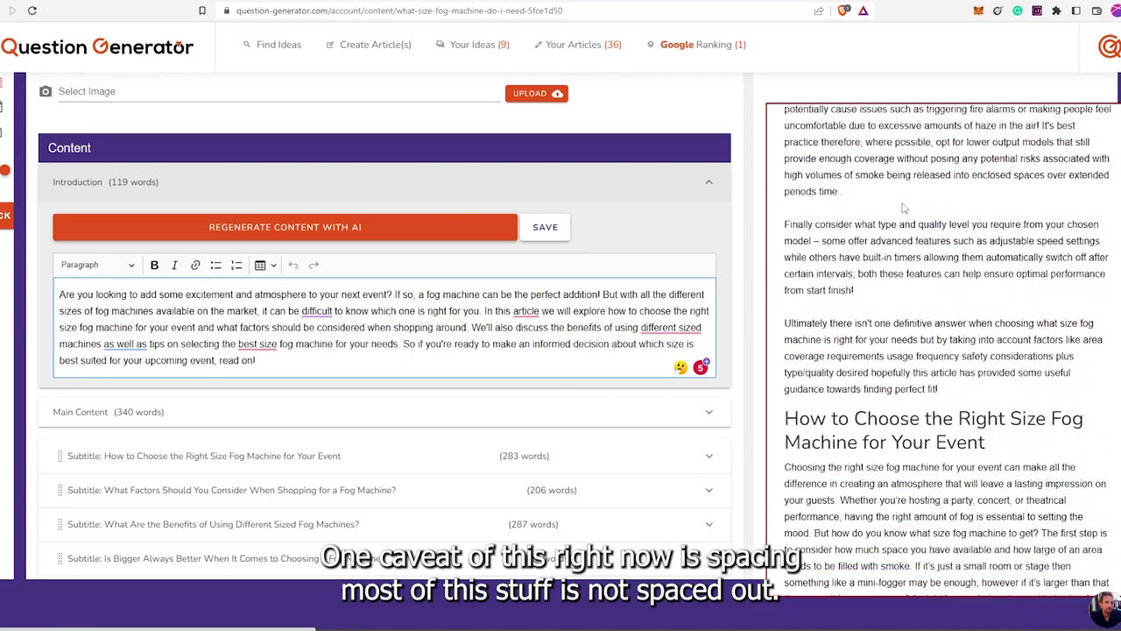
{"action": "scroll", "coordinate": [905, 207], "scroll_direction": "down", "scroll_amount": 8}
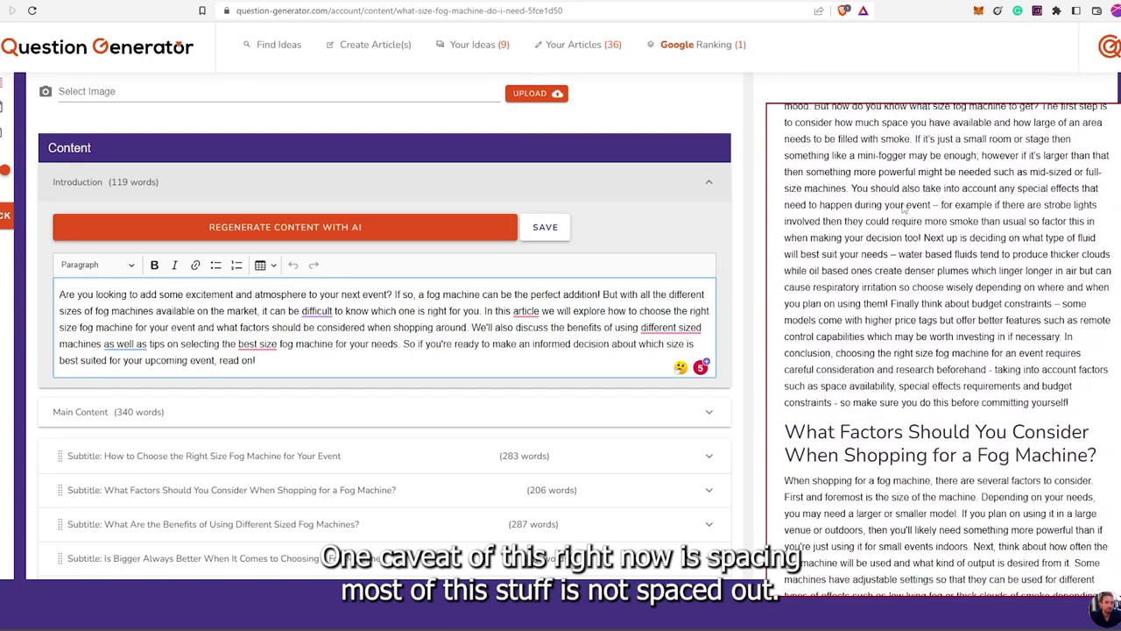
{"action": "scroll", "coordinate": [904, 210], "scroll_direction": "down", "scroll_amount": 10}
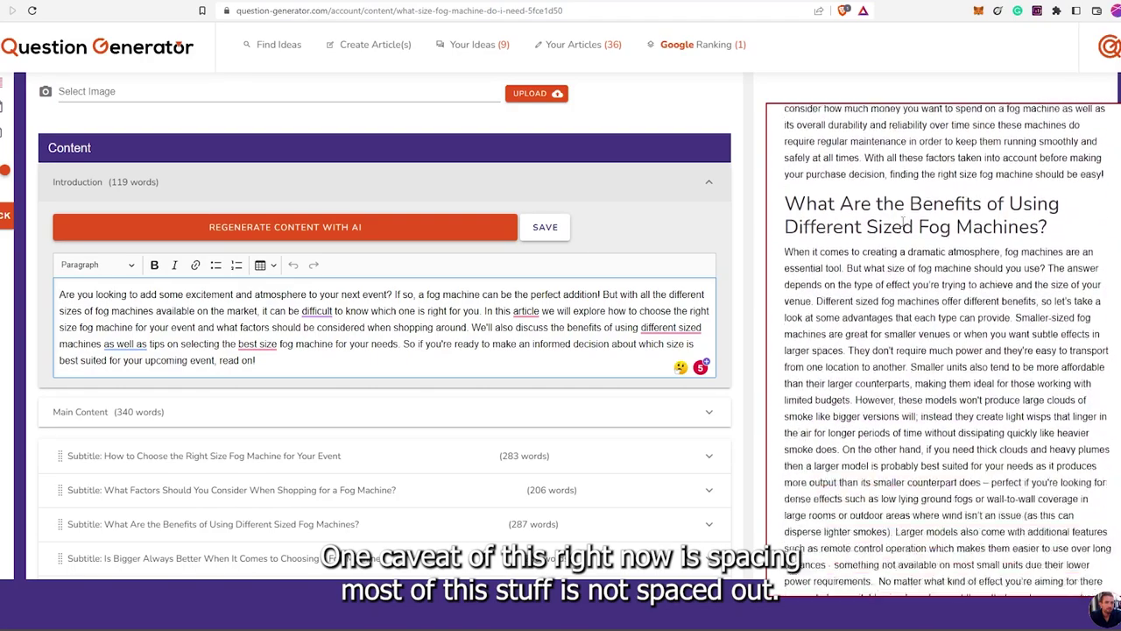
{"action": "scroll", "coordinate": [904, 221], "scroll_direction": "down", "scroll_amount": 10}
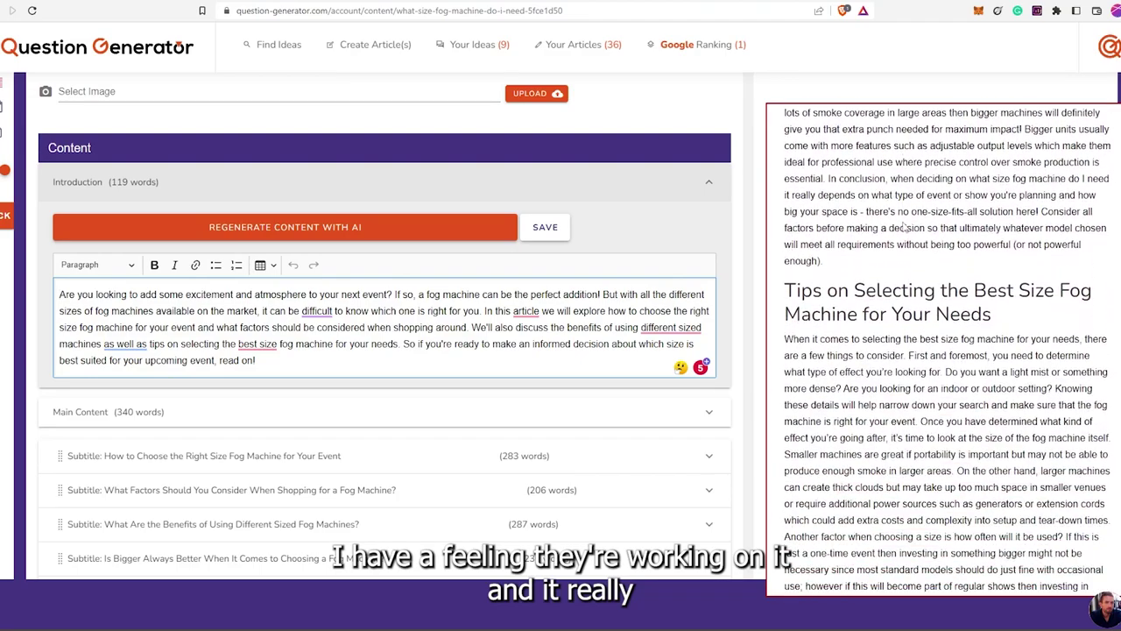
{"action": "scroll", "coordinate": [905, 228], "scroll_direction": "up", "scroll_amount": 12}
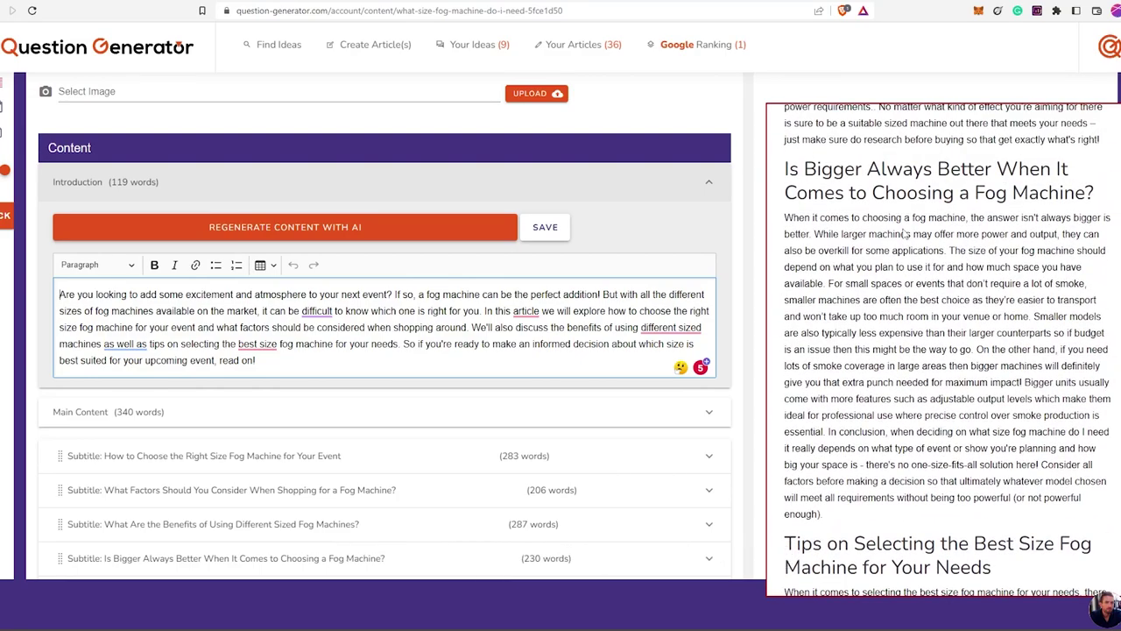
{"action": "scroll", "coordinate": [905, 230], "scroll_direction": "up", "scroll_amount": 12}
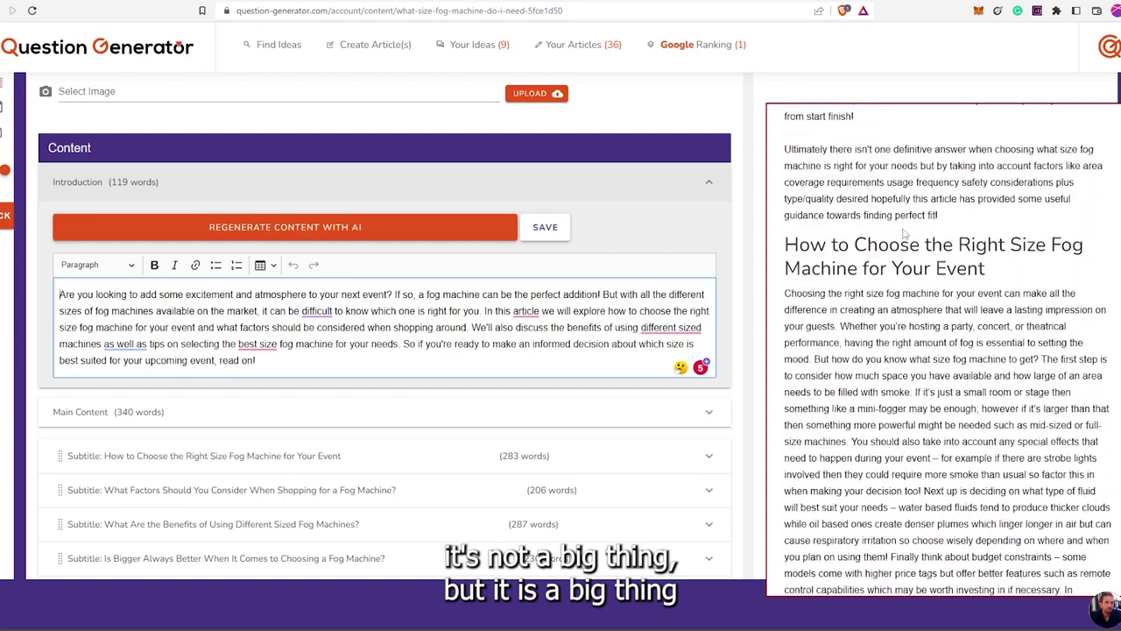
{"action": "scroll", "coordinate": [911, 226], "scroll_direction": "up", "scroll_amount": 15}
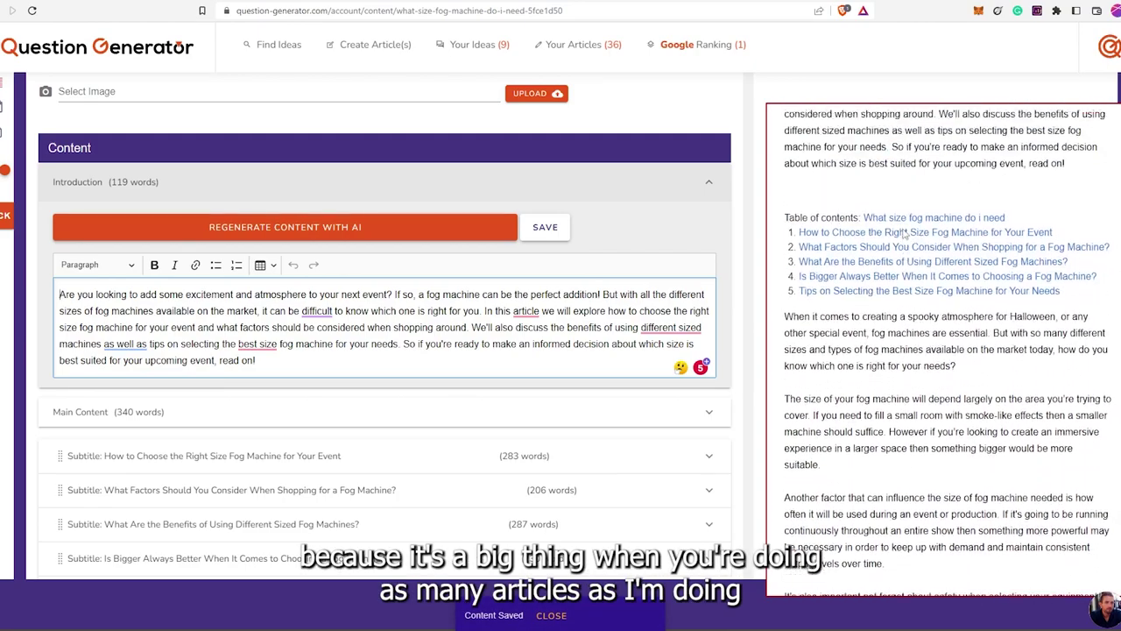
{"action": "scroll", "coordinate": [920, 219], "scroll_direction": "up", "scroll_amount": 3}
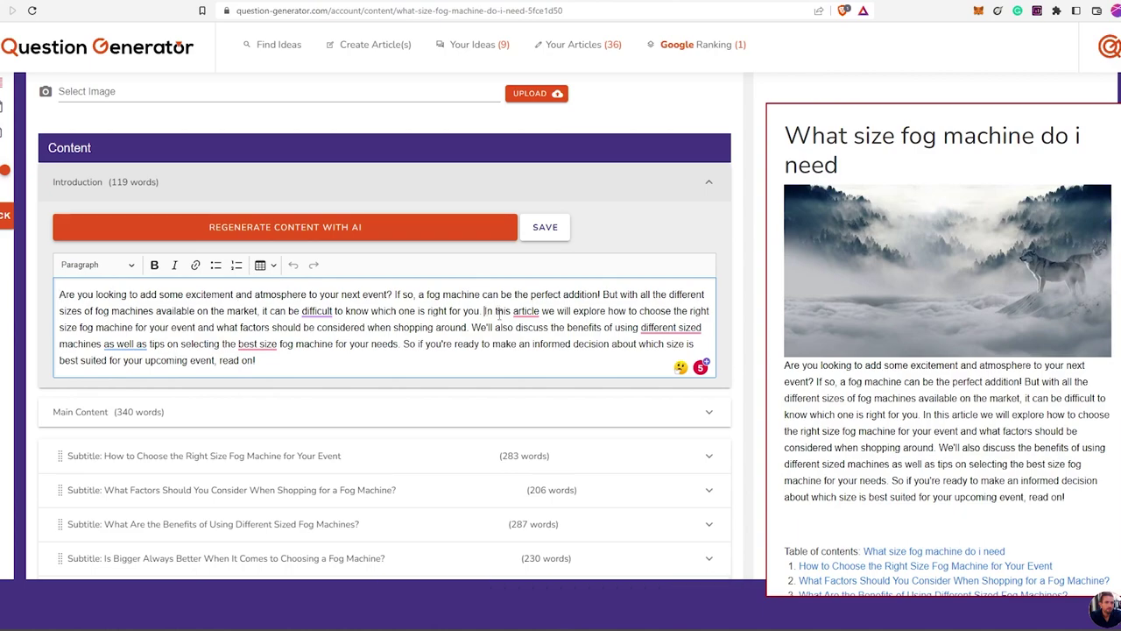
Start new paragraphs at 'In this article' and 'So if you're ready'
{"action": "key", "text": "Return"}
{"action": "scroll", "coordinate": [493, 325], "scroll_direction": "down", "scroll_amount": 1}
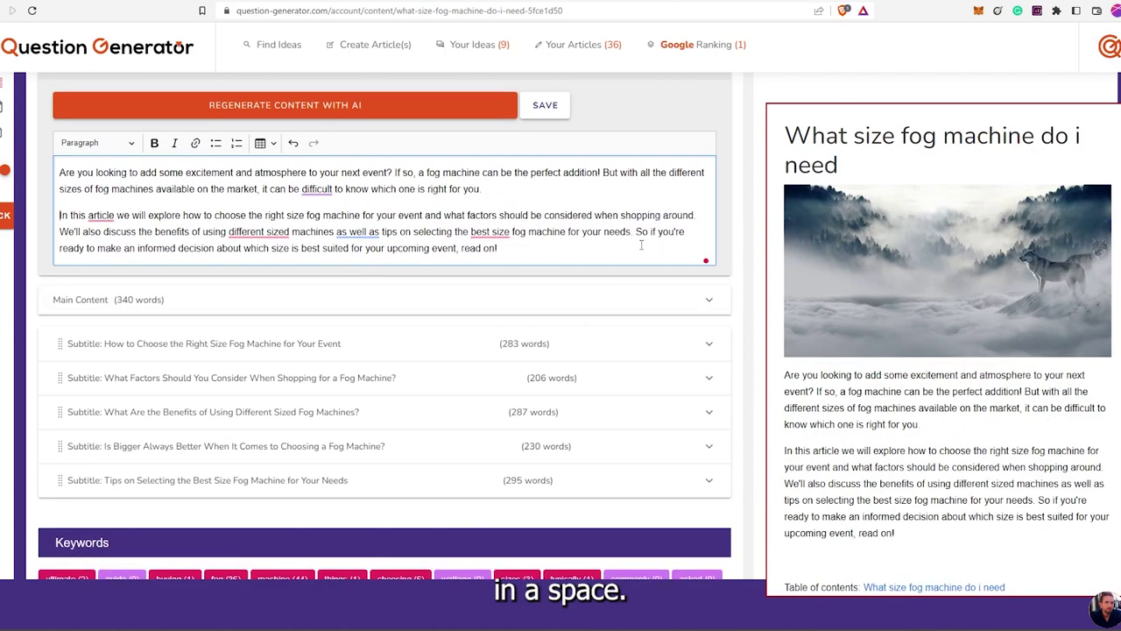
{"action": "scroll", "coordinate": [613, 254], "scroll_direction": "up", "scroll_amount": 1}
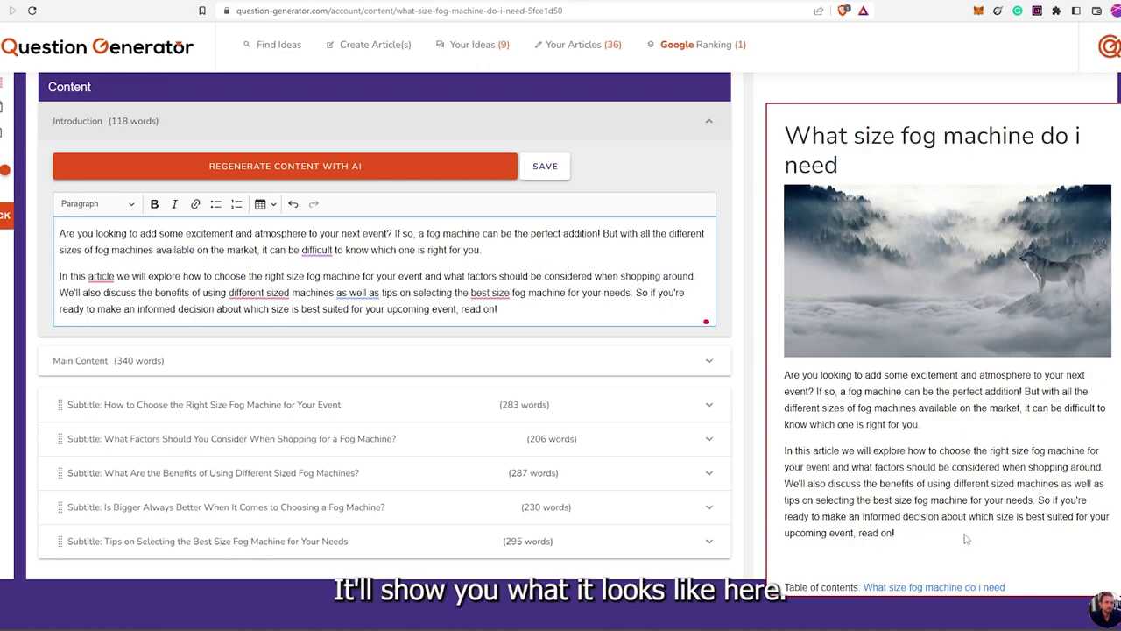
{"action": "left_click", "coordinate": [636, 292]}
{"action": "key", "text": "Return"}
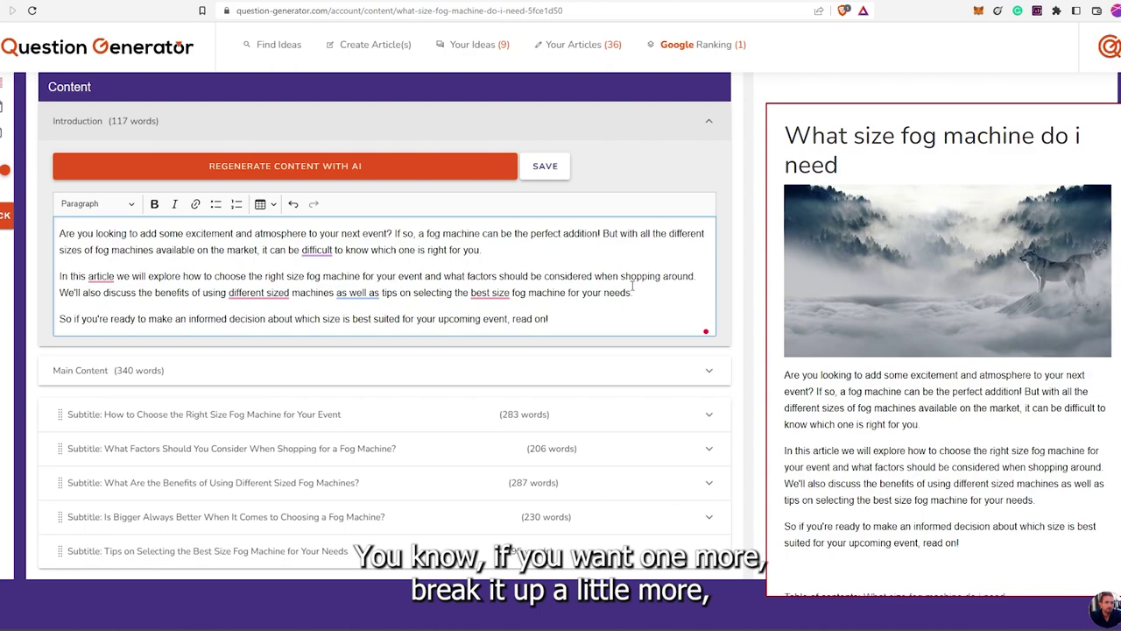
Add the comma after 'In this article', hyphenate 'different-sized' and 'best-size', and save
{"action": "left_click", "coordinate": [100, 276]}
{"action": "left_click", "coordinate": [103, 305]}
{"action": "left_click", "coordinate": [275, 295]}
{"action": "left_click", "coordinate": [273, 320]}
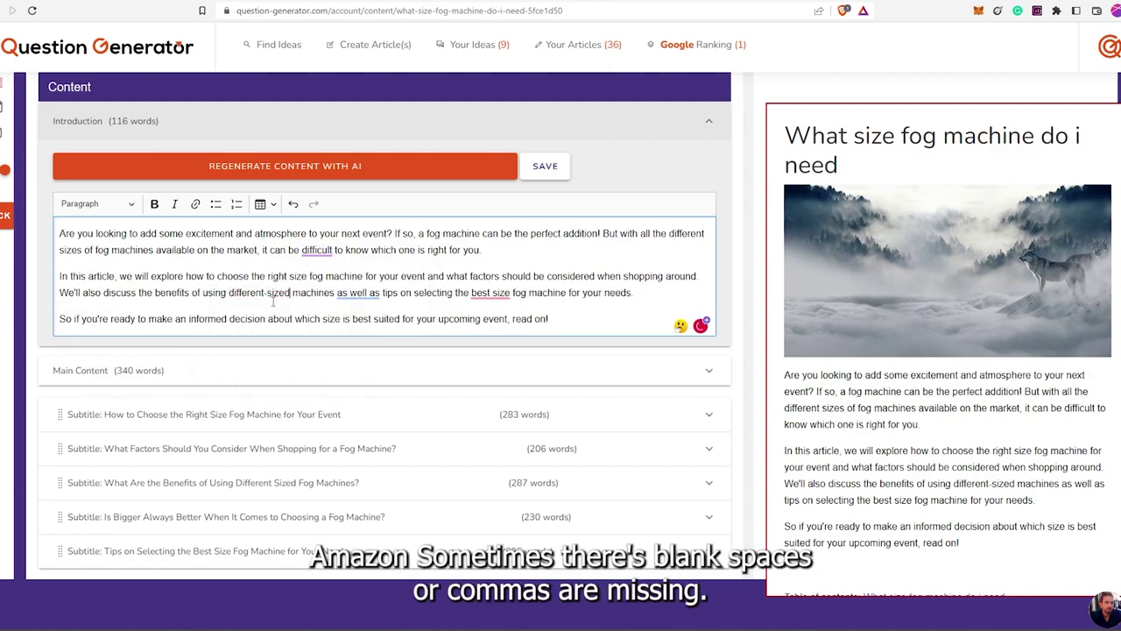
{"action": "left_click", "coordinate": [473, 293]}
{"action": "left_click", "coordinate": [492, 323]}
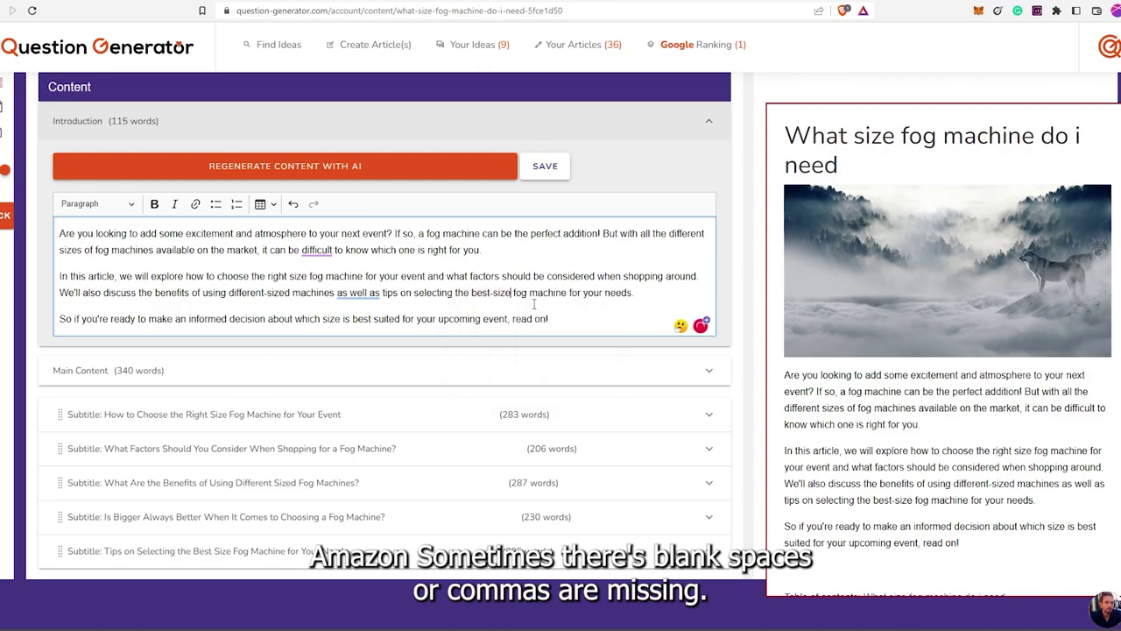
{"action": "scroll", "coordinate": [543, 302], "scroll_direction": "down", "scroll_amount": 1}
{"action": "scroll", "coordinate": [534, 302], "scroll_direction": "up", "scroll_amount": 1}
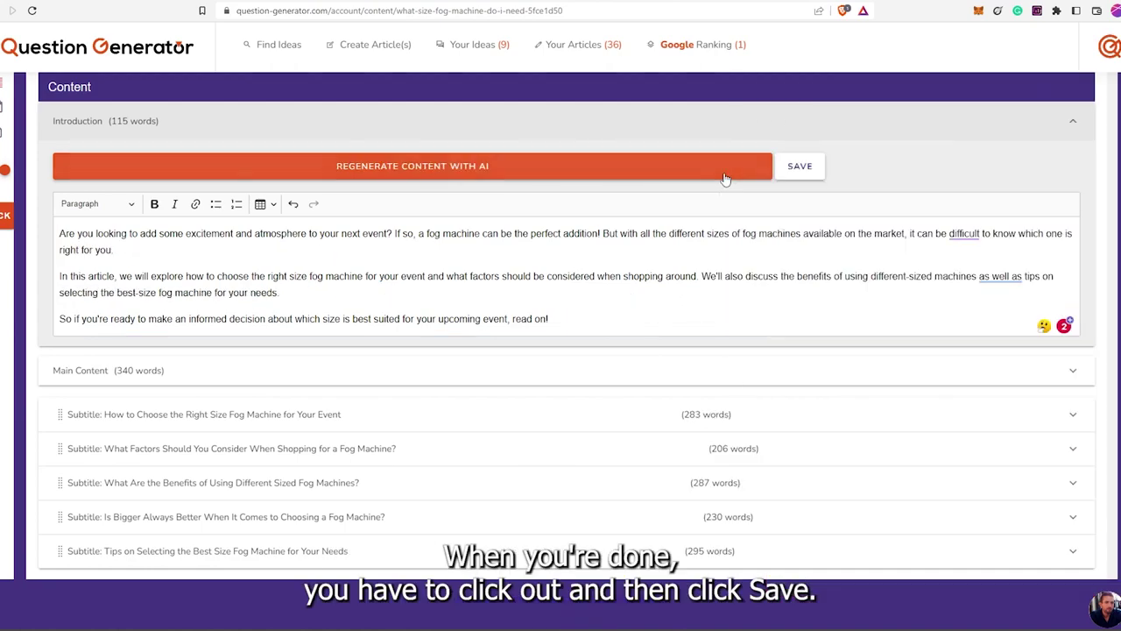
{"action": "left_click", "coordinate": [801, 167]}
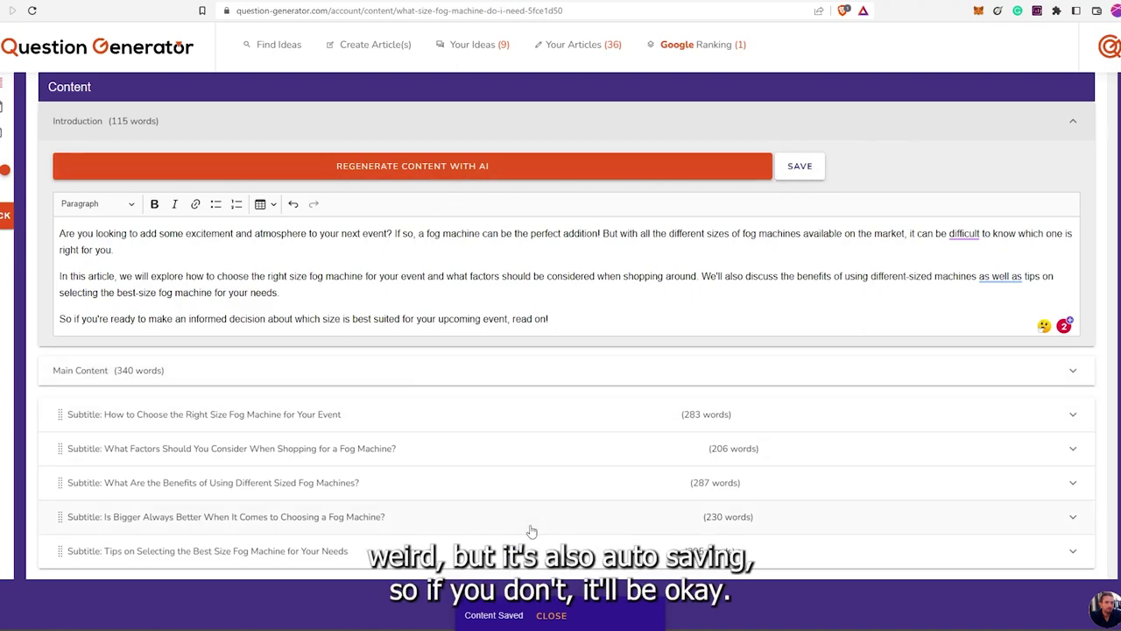
Open the Main Content editor with the preview and add a comma after 'However'
{"action": "left_click", "coordinate": [70, 125]}
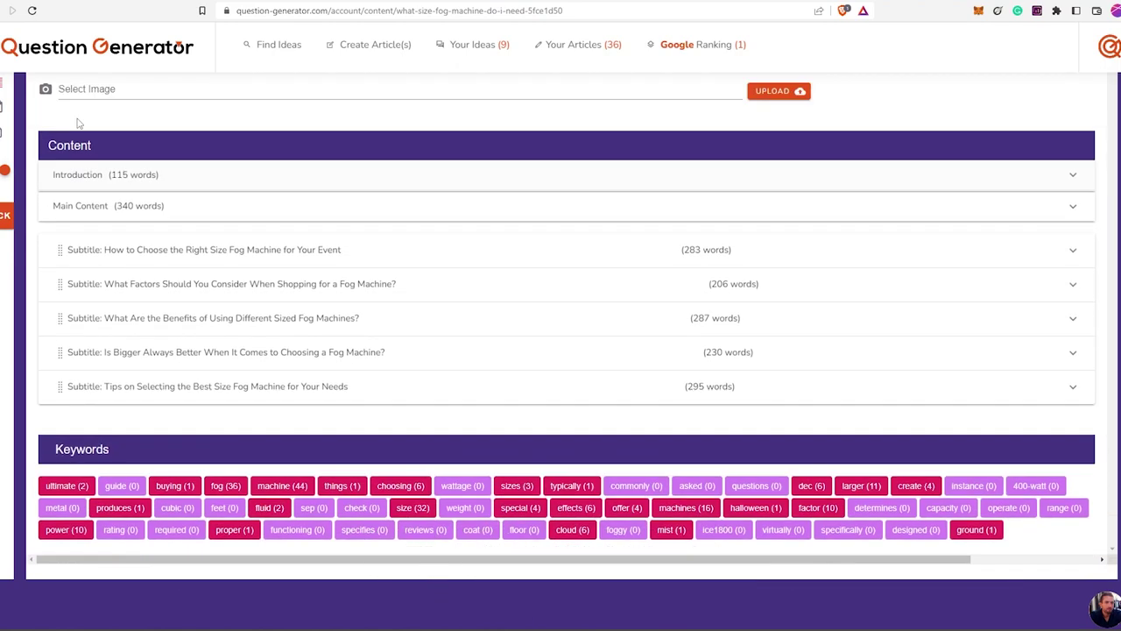
{"action": "left_click", "coordinate": [90, 213]}
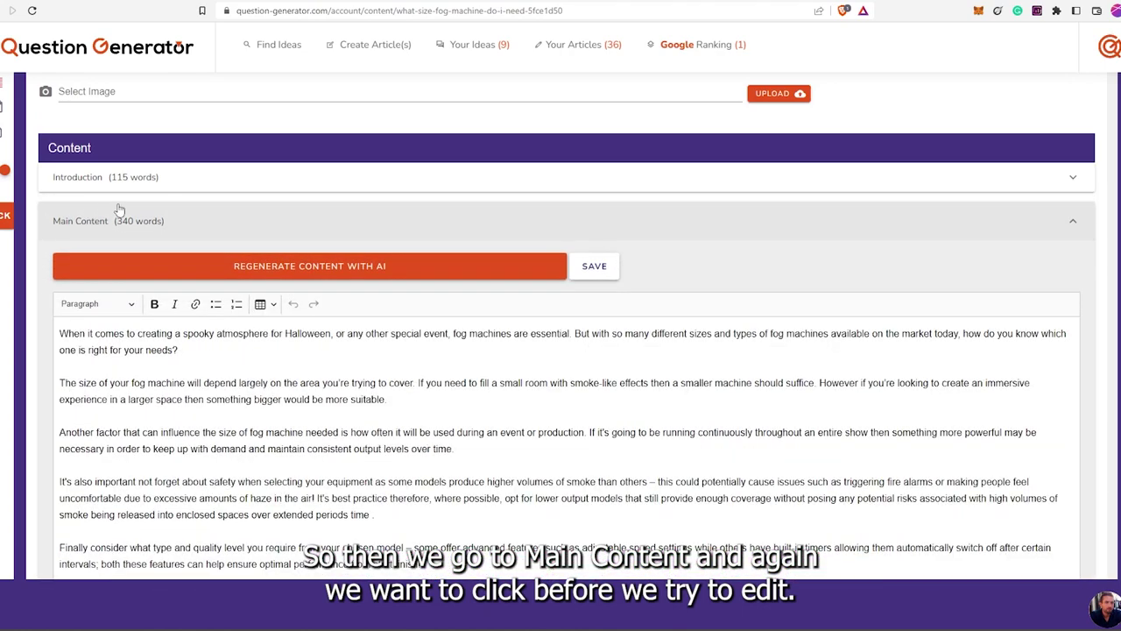
{"action": "left_click", "coordinate": [578, 275]}
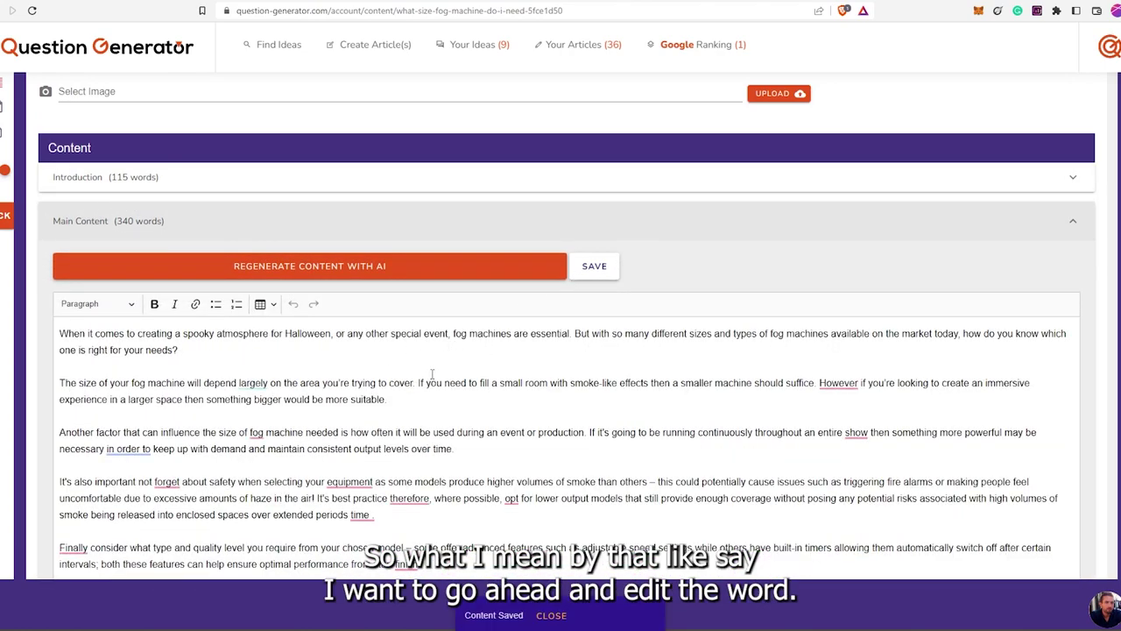
{"action": "left_click", "coordinate": [830, 384]}
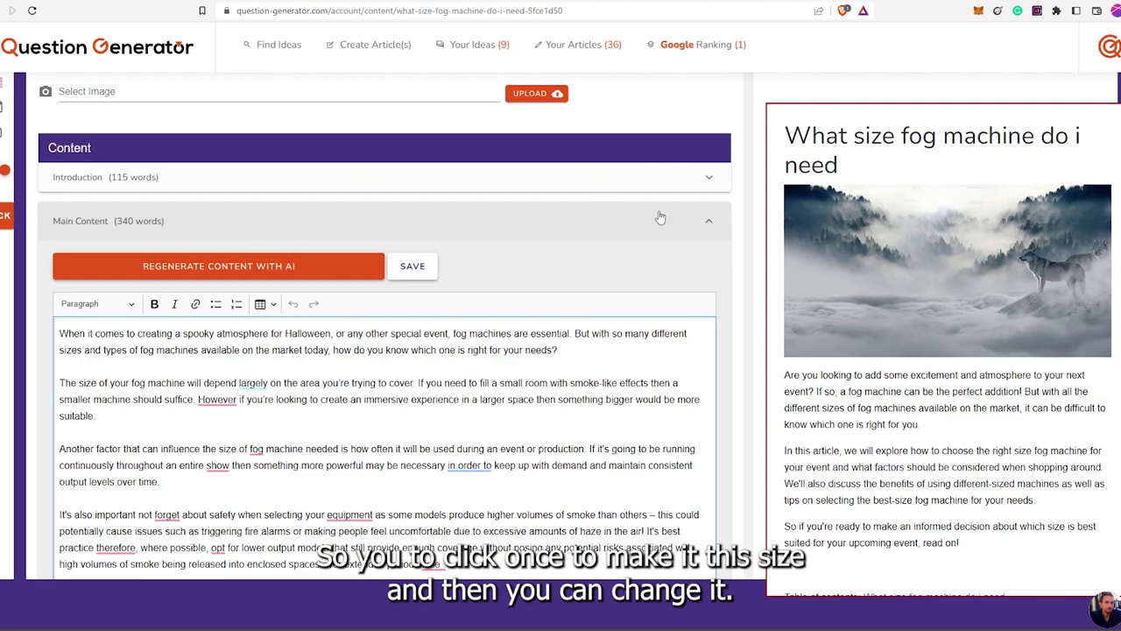
{"action": "mouse_move", "coordinate": [219, 398]}
{"action": "left_click", "coordinate": [250, 429]}
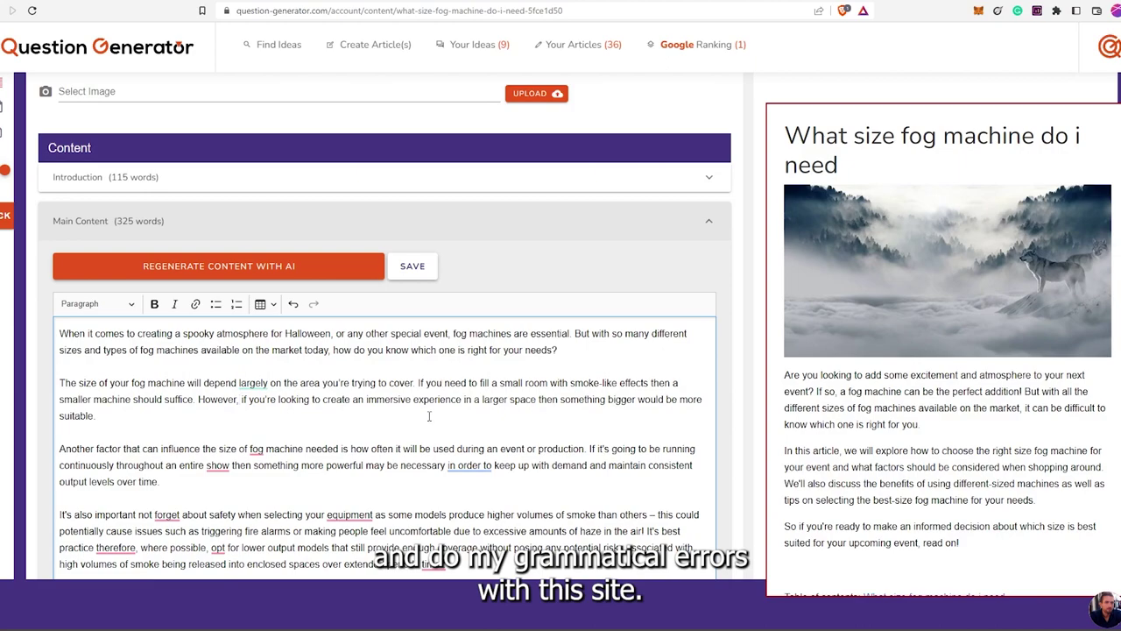
Insert 'the' before 'fog machine' and add commas after 'show' and 'equipment'
{"action": "scroll", "coordinate": [394, 418], "scroll_direction": "down", "scroll_amount": 2}
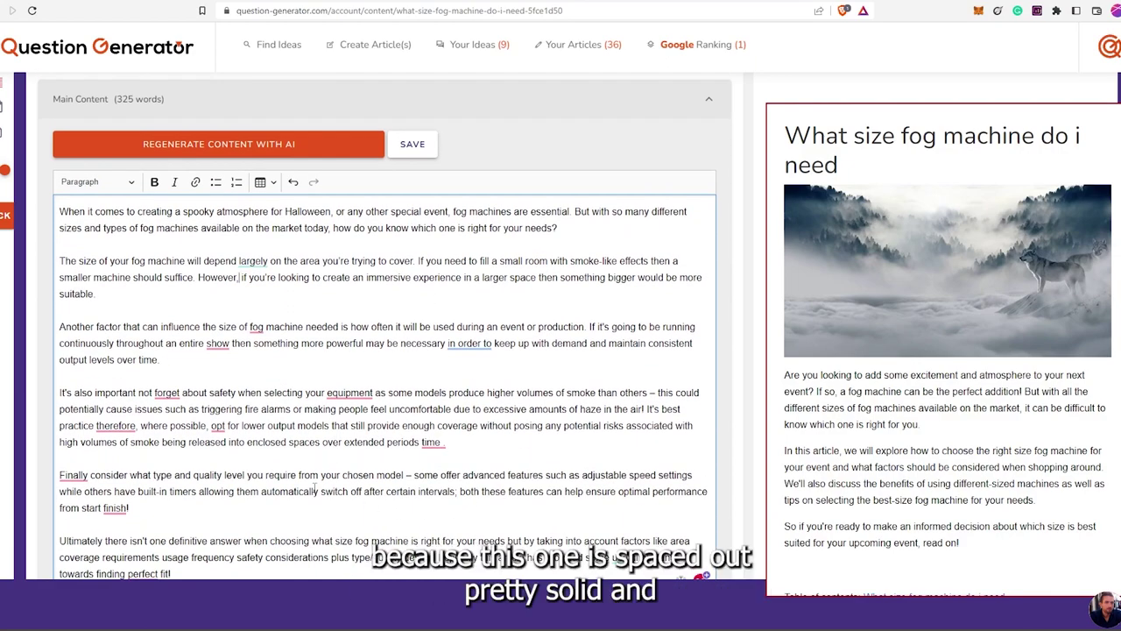
{"action": "scroll", "coordinate": [366, 449], "scroll_direction": "down", "scroll_amount": 1}
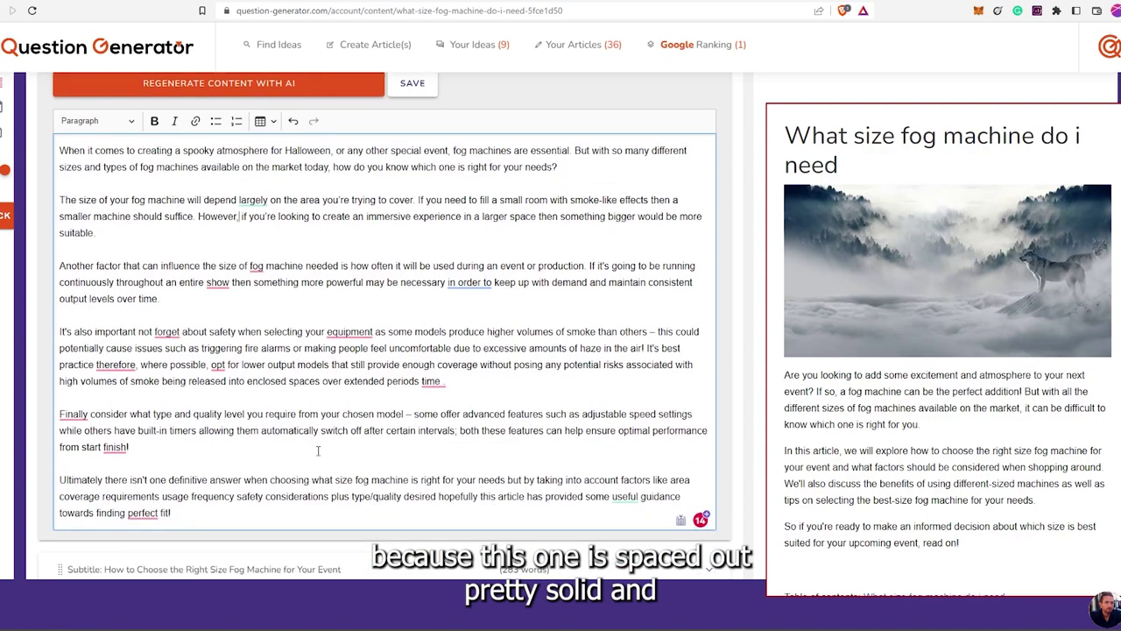
{"action": "scroll", "coordinate": [257, 357], "scroll_direction": "up", "scroll_amount": 1}
{"action": "left_click", "coordinate": [260, 327]}
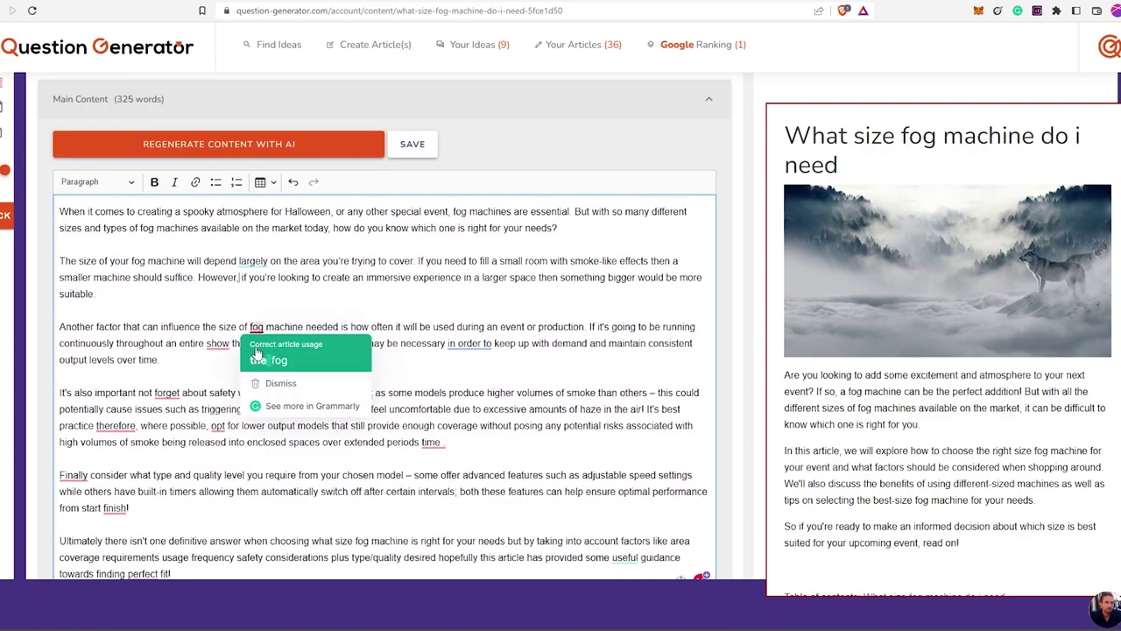
{"action": "left_click", "coordinate": [263, 358]}
{"action": "left_click", "coordinate": [260, 342]}
{"action": "left_click", "coordinate": [263, 375]}
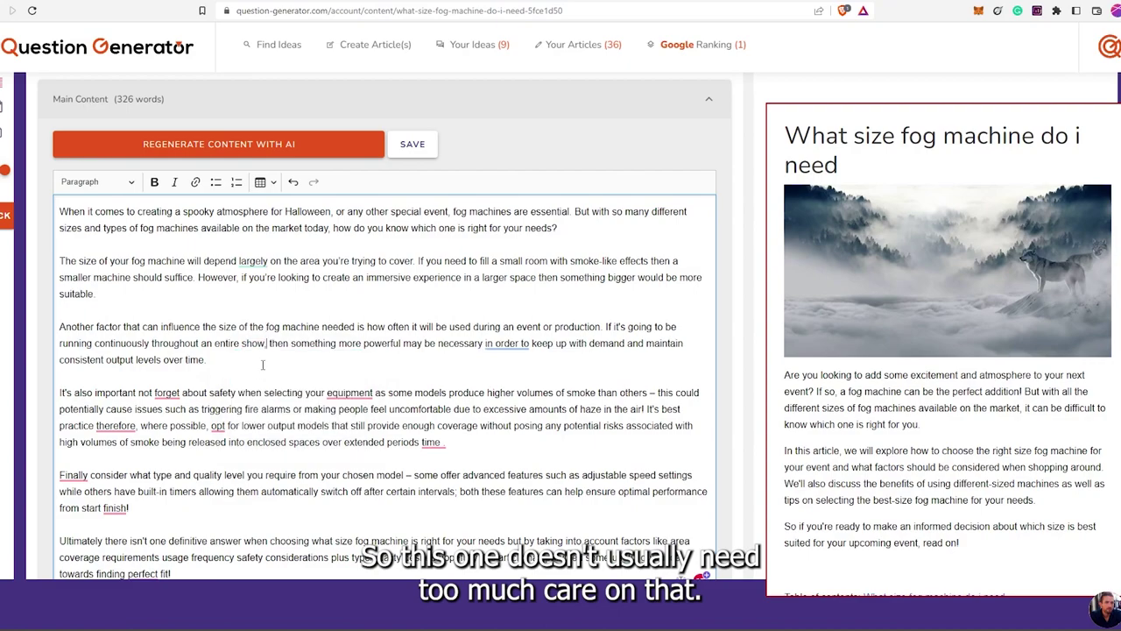
{"action": "left_click", "coordinate": [350, 394]}
{"action": "left_click", "coordinate": [350, 425]}
Fix 'not to forget', commas around 'therefore', 'to opt', and the stray space after 'time'
{"action": "left_click", "coordinate": [174, 393]}
{"action": "left_click", "coordinate": [249, 431]}
{"action": "left_click", "coordinate": [117, 427]}
{"action": "left_click", "coordinate": [119, 455]}
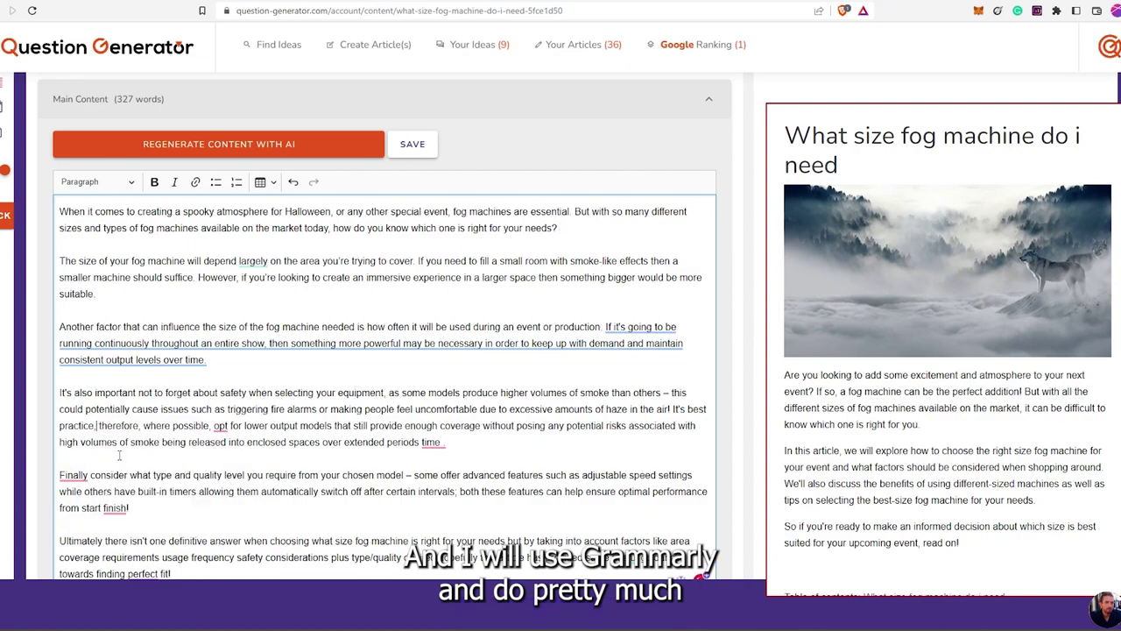
{"action": "left_click", "coordinate": [221, 426]}
{"action": "left_click", "coordinate": [224, 458]}
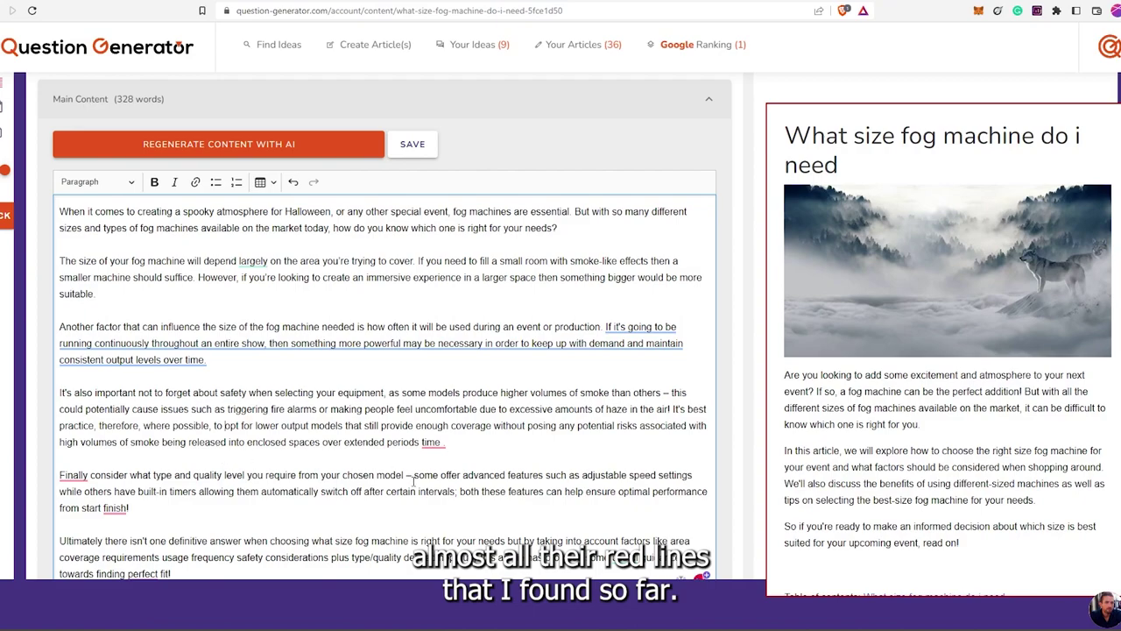
{"action": "left_click", "coordinate": [434, 442]}
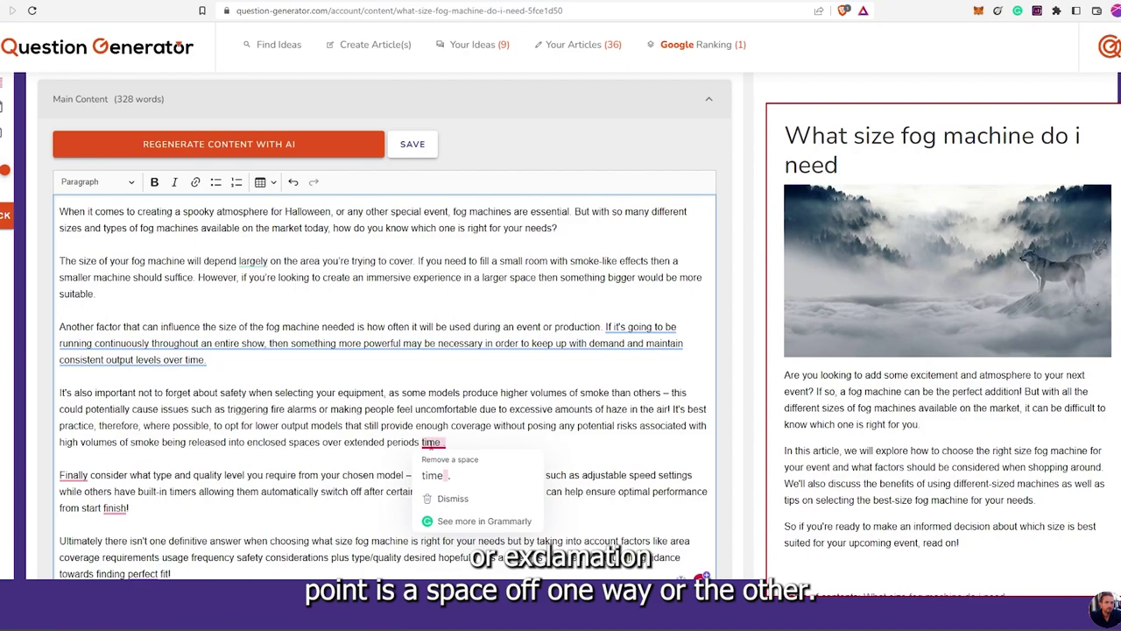
{"action": "left_click", "coordinate": [433, 475]}
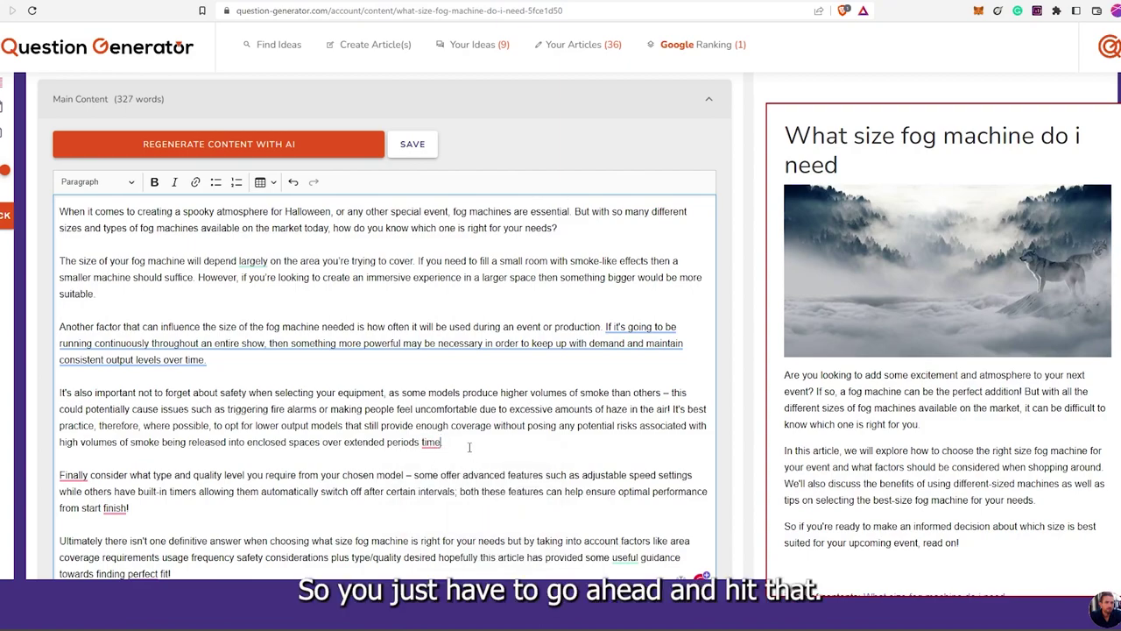
Adjust the comma after 'Finally', change to 'periods of time', and copy all Main Content text
{"action": "left_click", "coordinate": [73, 475]}
{"action": "type", "text": ","}
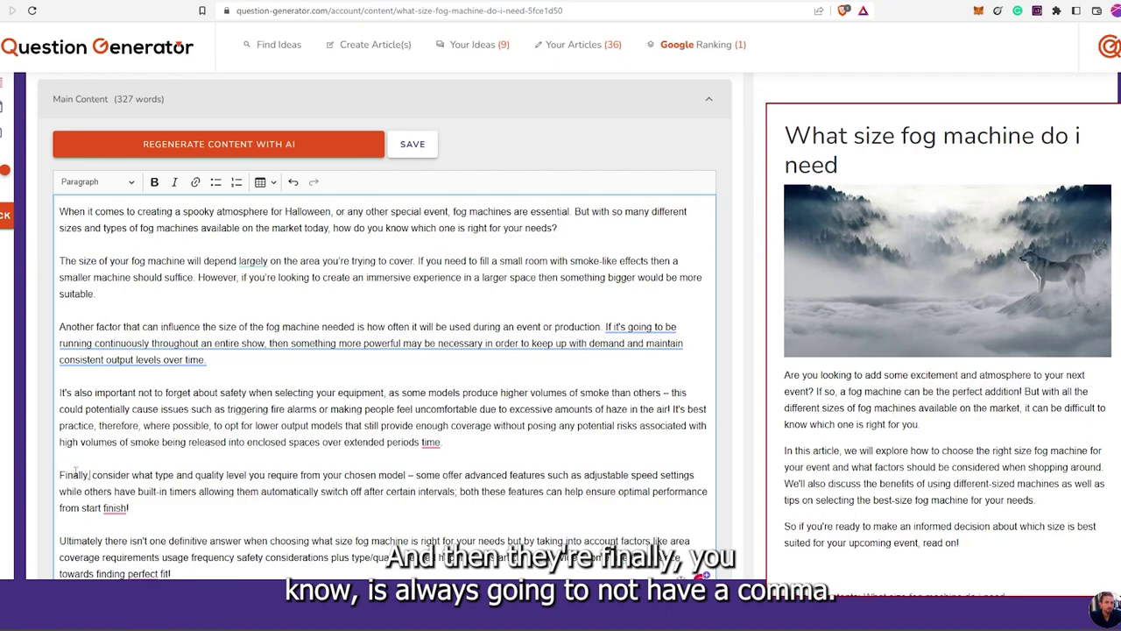
{"action": "scroll", "coordinate": [158, 466], "scroll_direction": "down", "scroll_amount": 1}
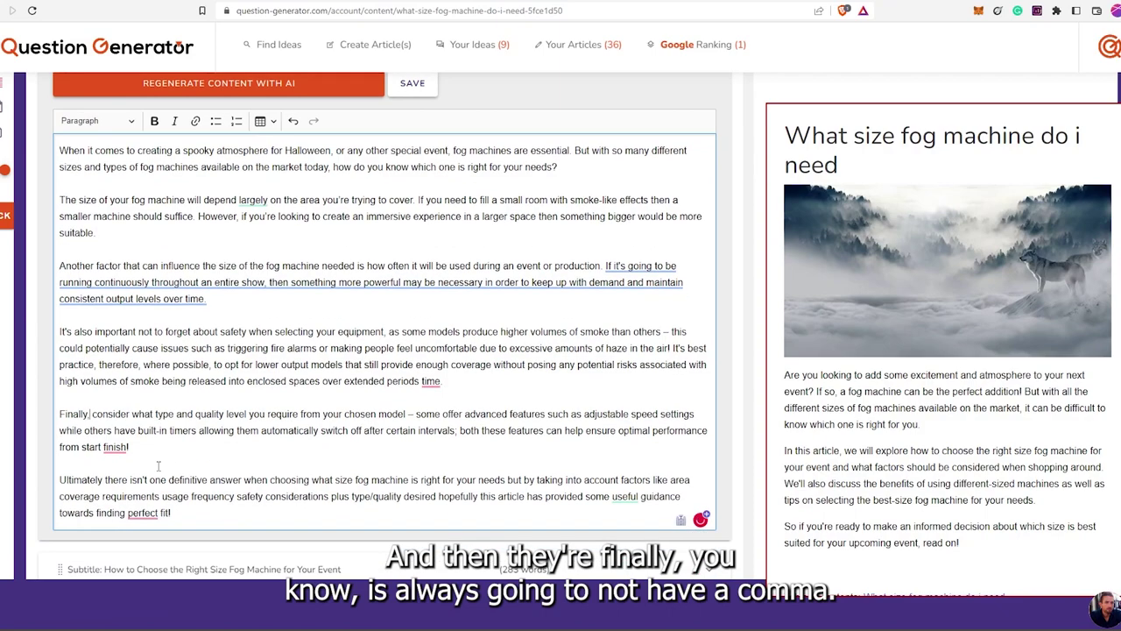
{"action": "key", "text": "BackSpace"}
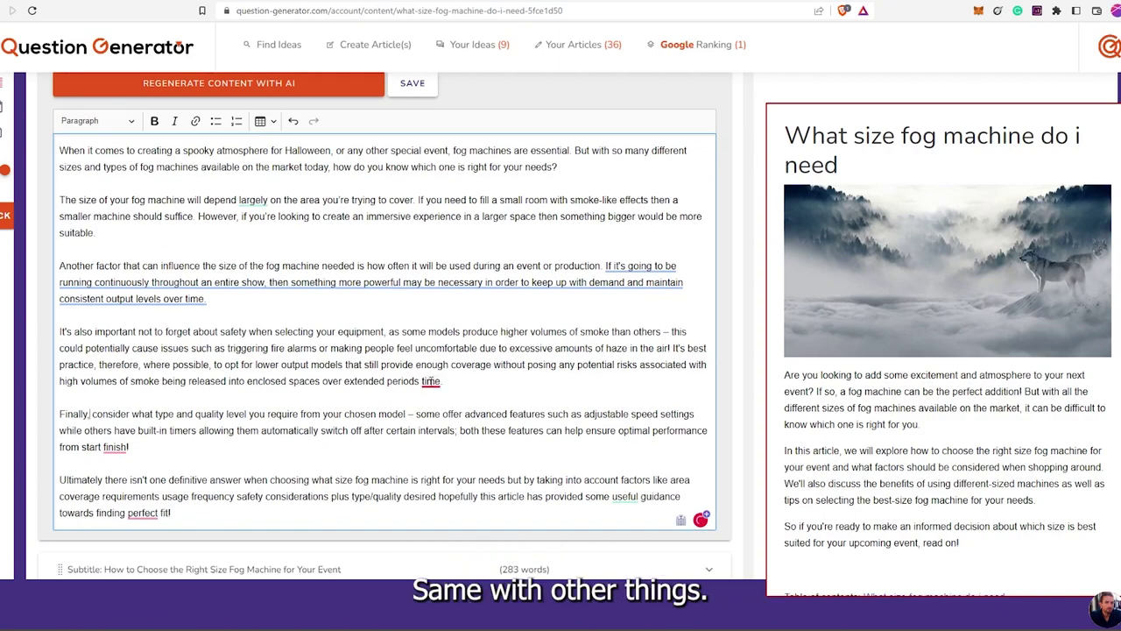
{"action": "left_click", "coordinate": [434, 400]}
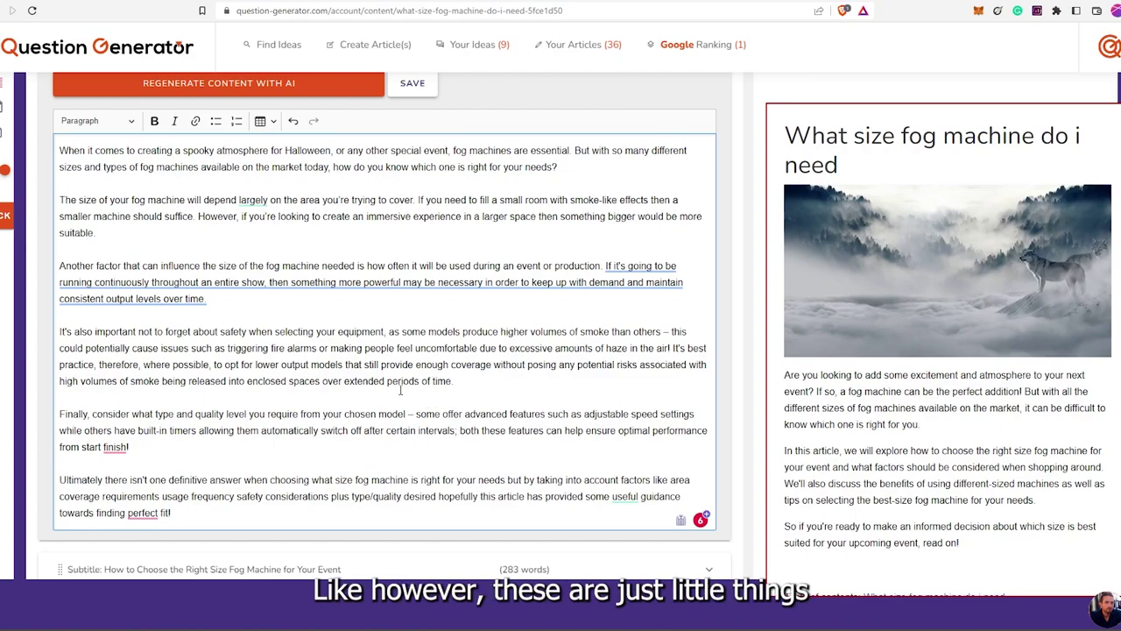
{"action": "scroll", "coordinate": [416, 470], "scroll_direction": "up", "scroll_amount": 1}
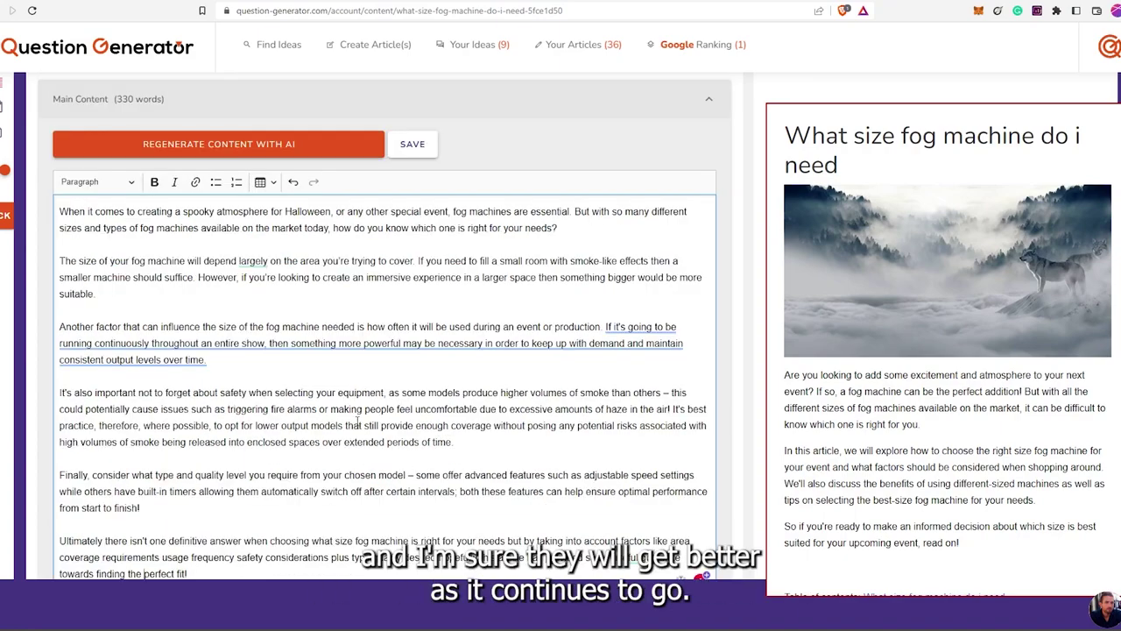
{"action": "mouse_move", "coordinate": [486, 345]}
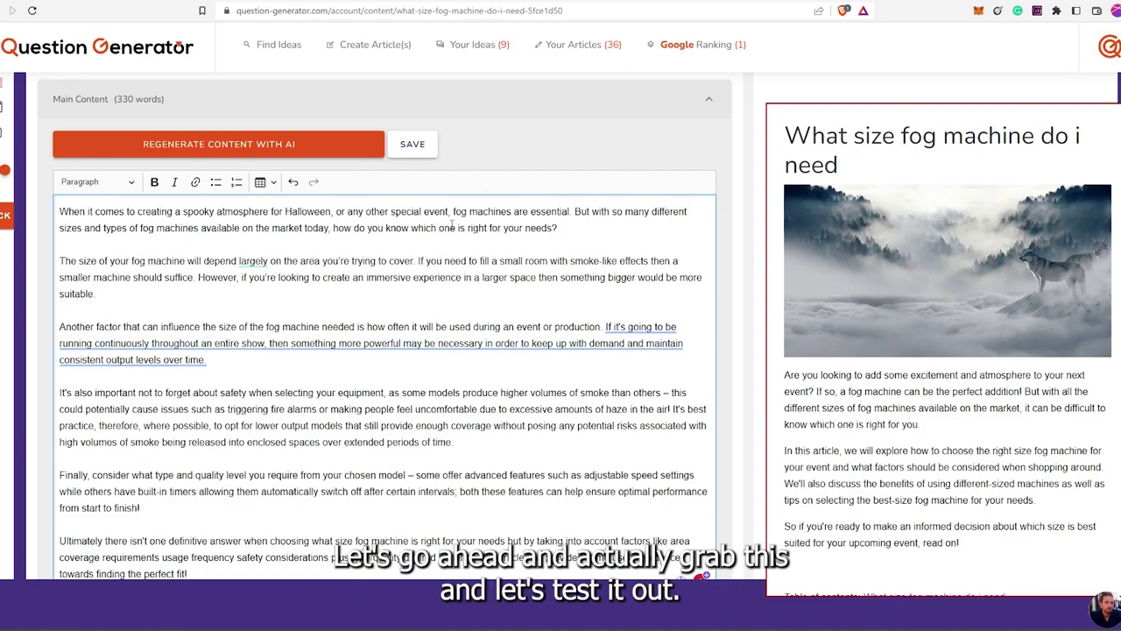
{"action": "key", "text": "ctrl+a"}
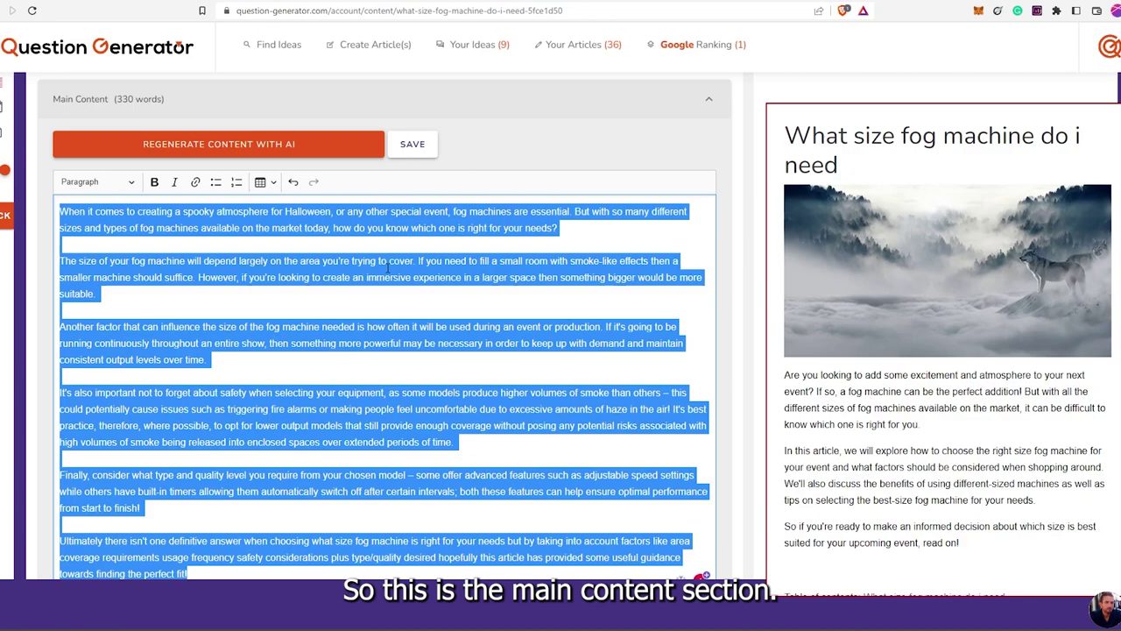
{"action": "left_click", "coordinate": [487, 264]}
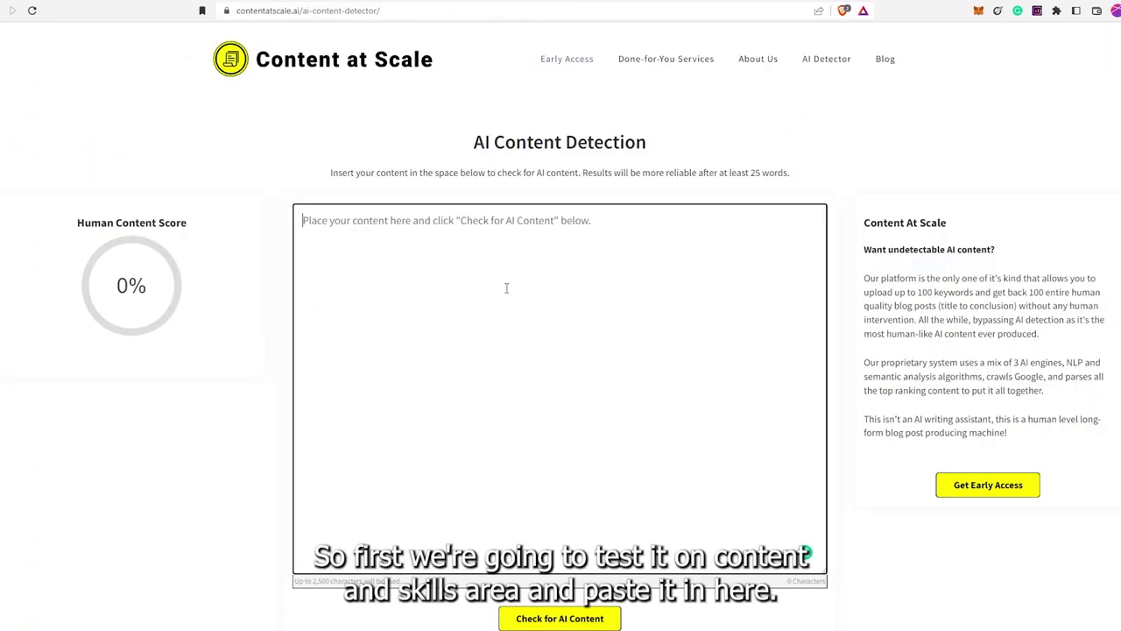
Paste the main content into Content at Scale's AI detector, which rates it 100% human
{"action": "key", "text": "ctrl+v"}
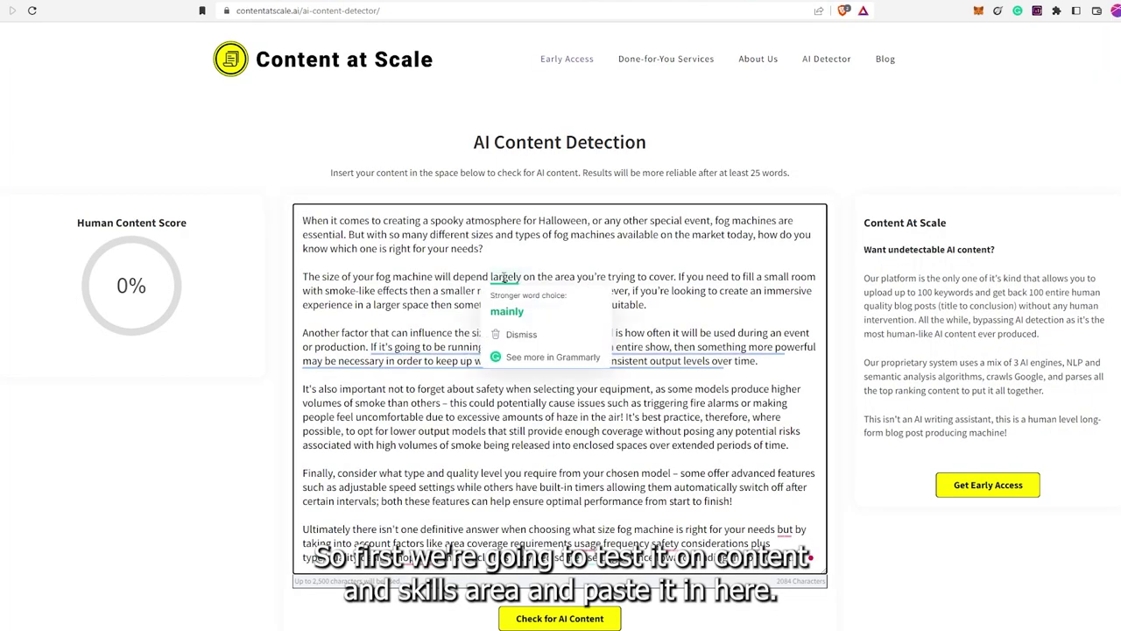
{"action": "left_click", "coordinate": [505, 255]}
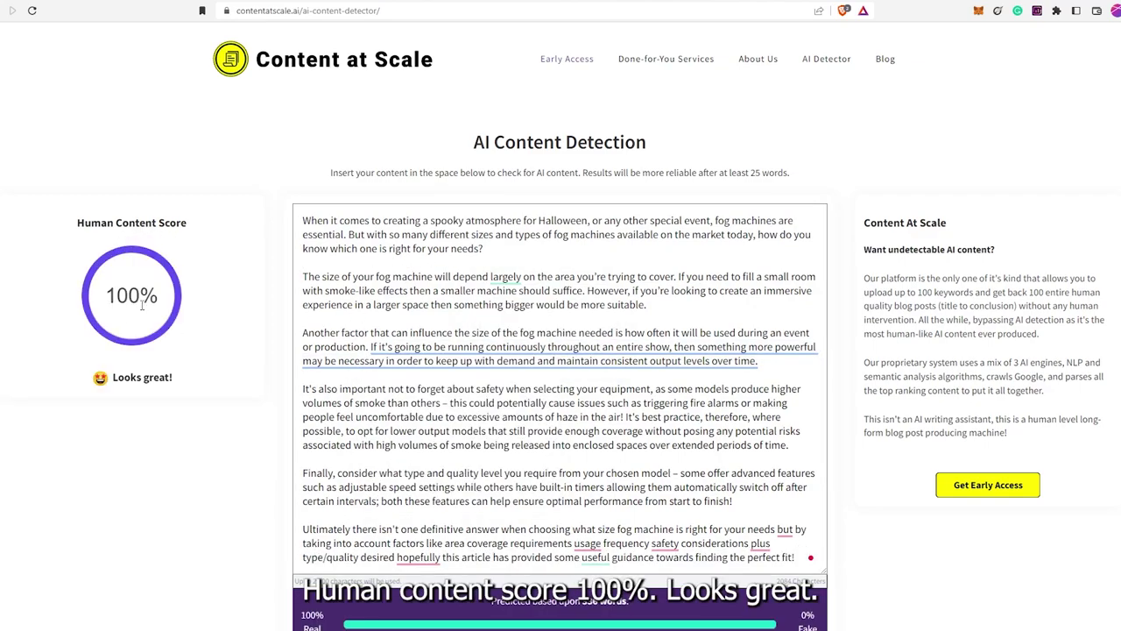
{"action": "left_click", "coordinate": [804, 3]}
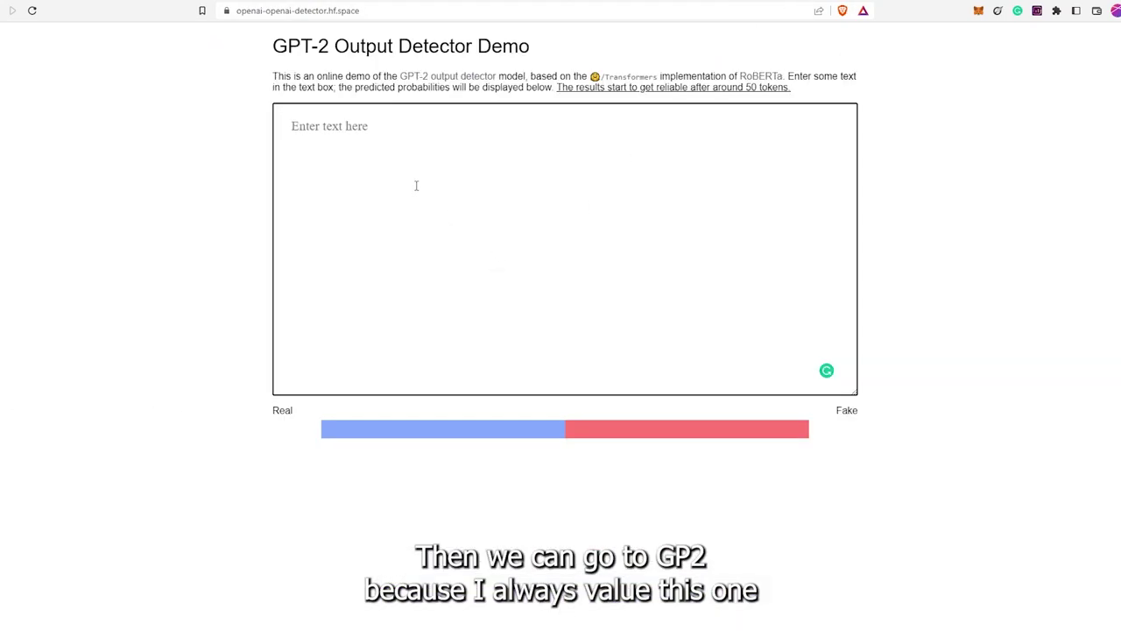
Paste the article into the GPT-2 detector's text box for a real/fake prediction
{"action": "left_click", "coordinate": [530, 196]}
{"action": "key", "text": "ctrl+v"}
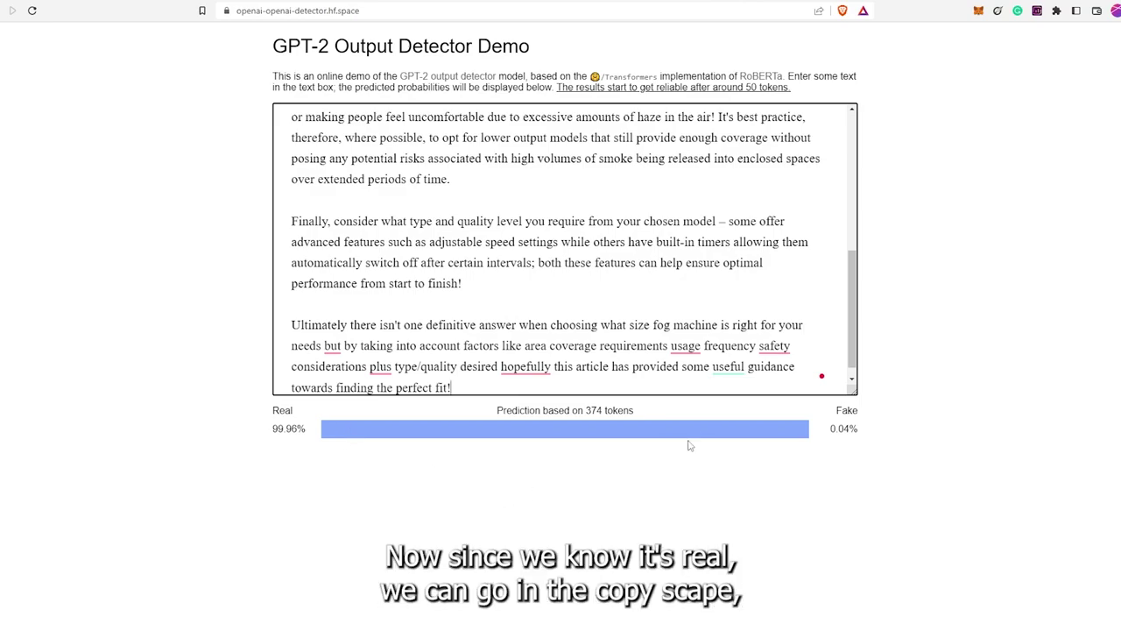
Run a Copyscape Premium Search on the pasted article, which finds no matches for 336 words
{"action": "key", "text": "ctrl+Tab"}
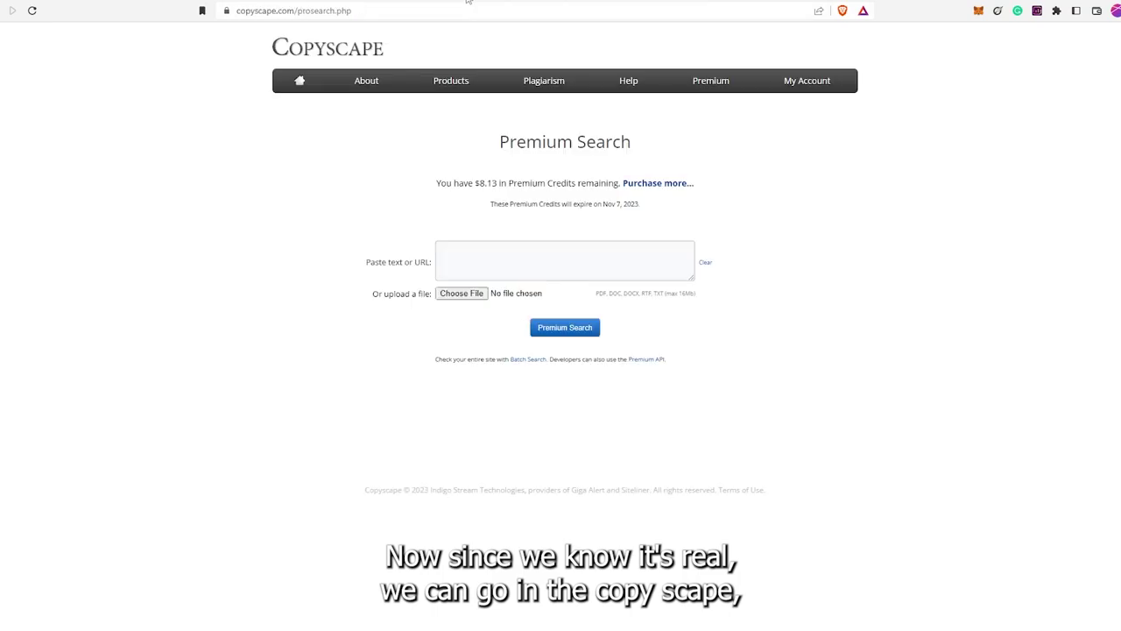
{"action": "left_click", "coordinate": [551, 261]}
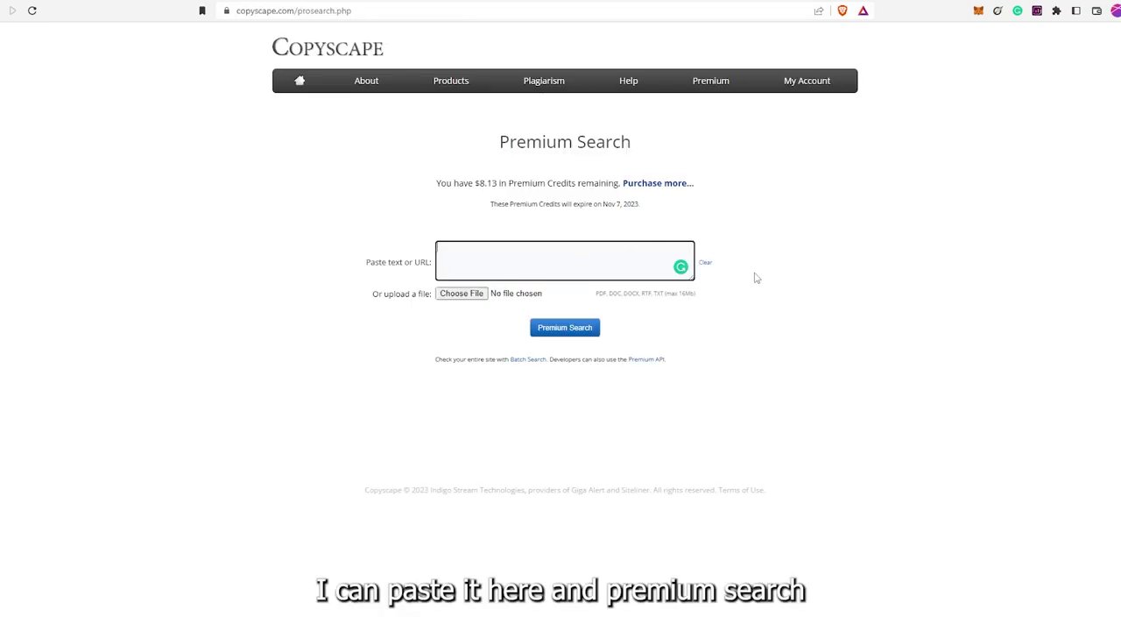
{"action": "key", "text": "ctrl+v"}
{"action": "left_click", "coordinate": [561, 330]}
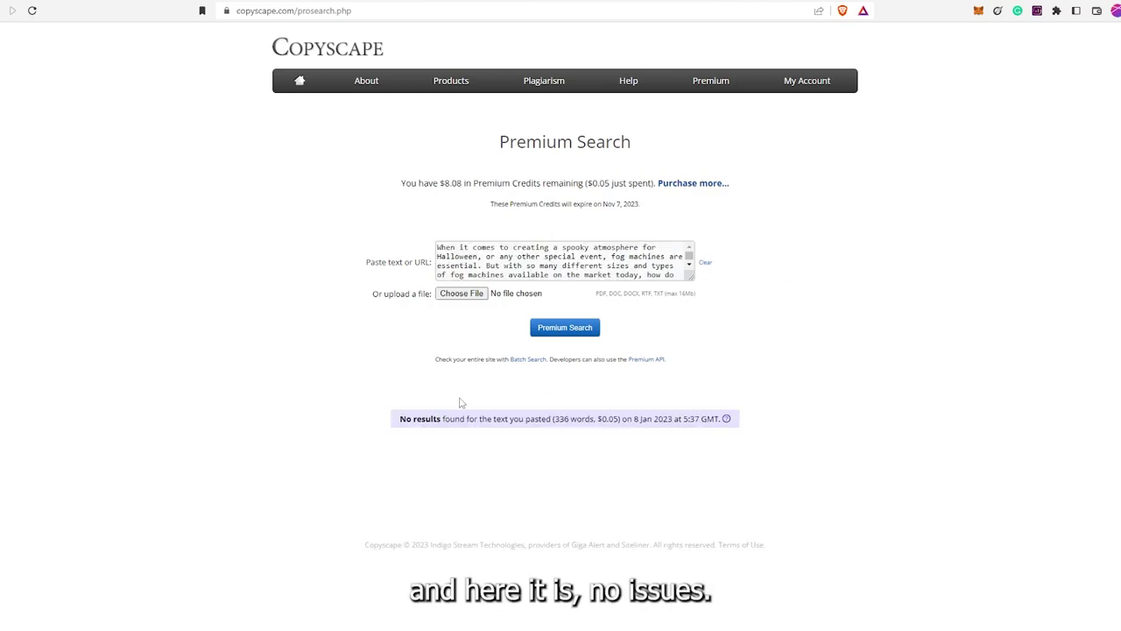
{"action": "left_click_drag", "start_coordinate": [441, 417], "coordinate": [597, 419]}
{"action": "left_click", "coordinate": [655, 417]}
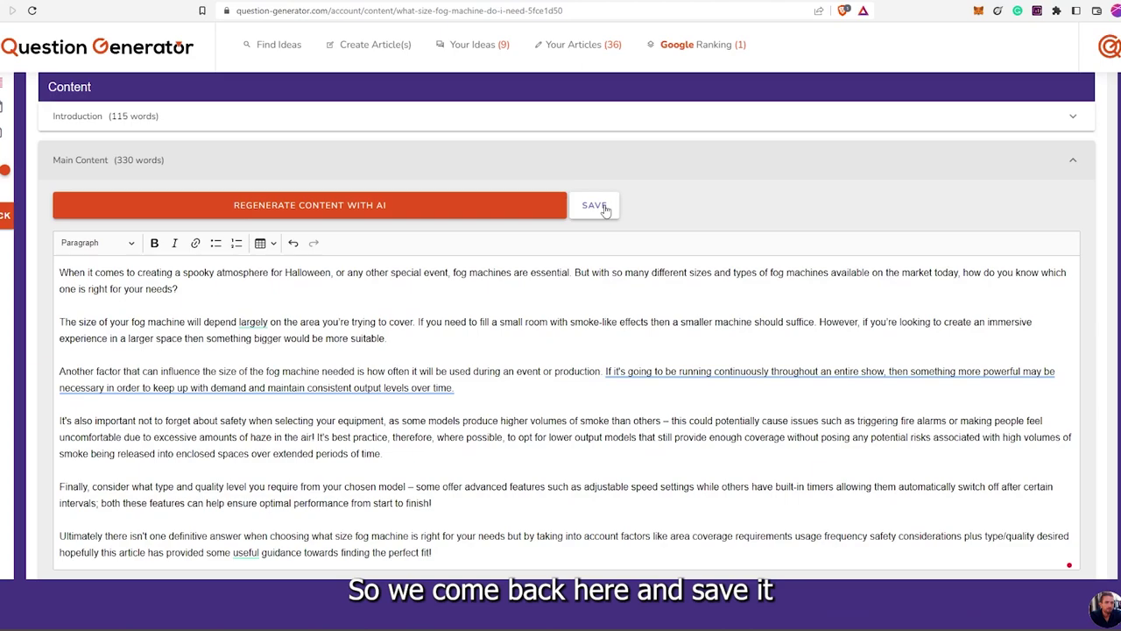
Save and collapse Main Content, then expand the 'How to Choose the Right Size Fog Machine' subtitle
{"action": "left_click", "coordinate": [604, 210]}
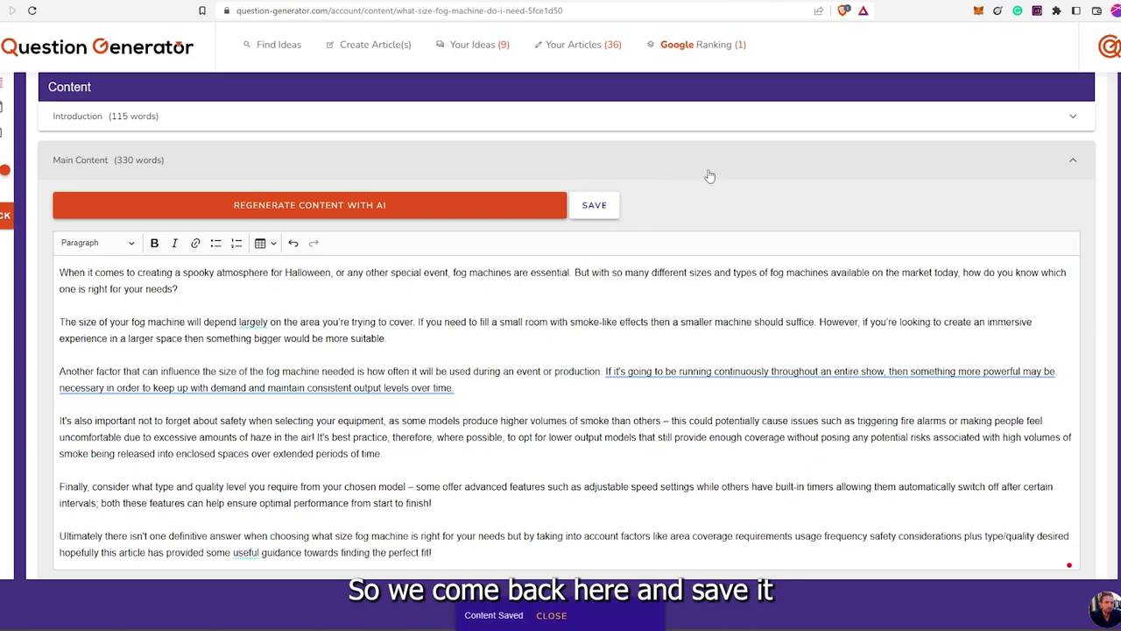
{"action": "left_click", "coordinate": [145, 166]}
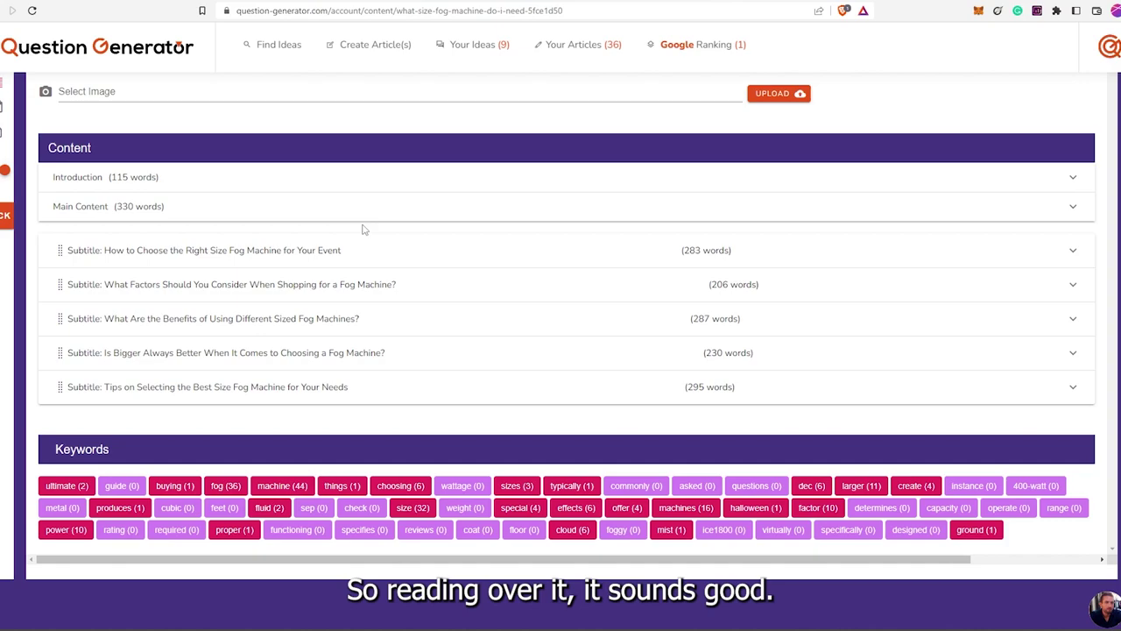
{"action": "left_click", "coordinate": [171, 252]}
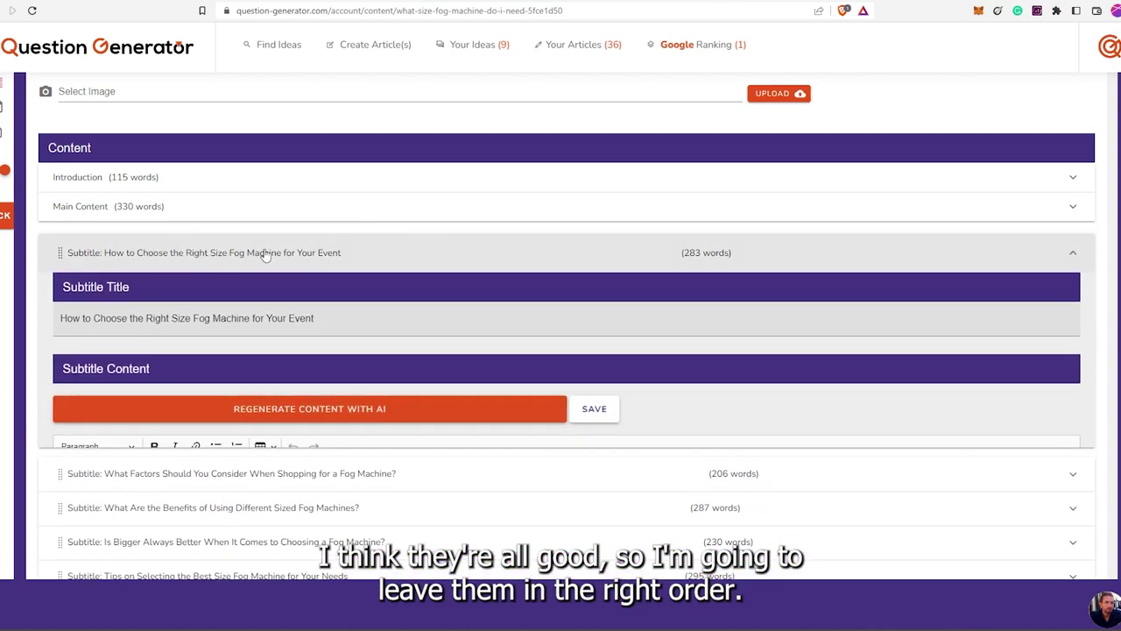
{"action": "left_click", "coordinate": [264, 253]}
{"action": "mouse_move", "coordinate": [187, 254]}
{"action": "left_mouse_down"}
{"action": "mouse_move", "coordinate": [184, 287]}
{"action": "mouse_move", "coordinate": [186, 248]}
{"action": "left_mouse_up"}
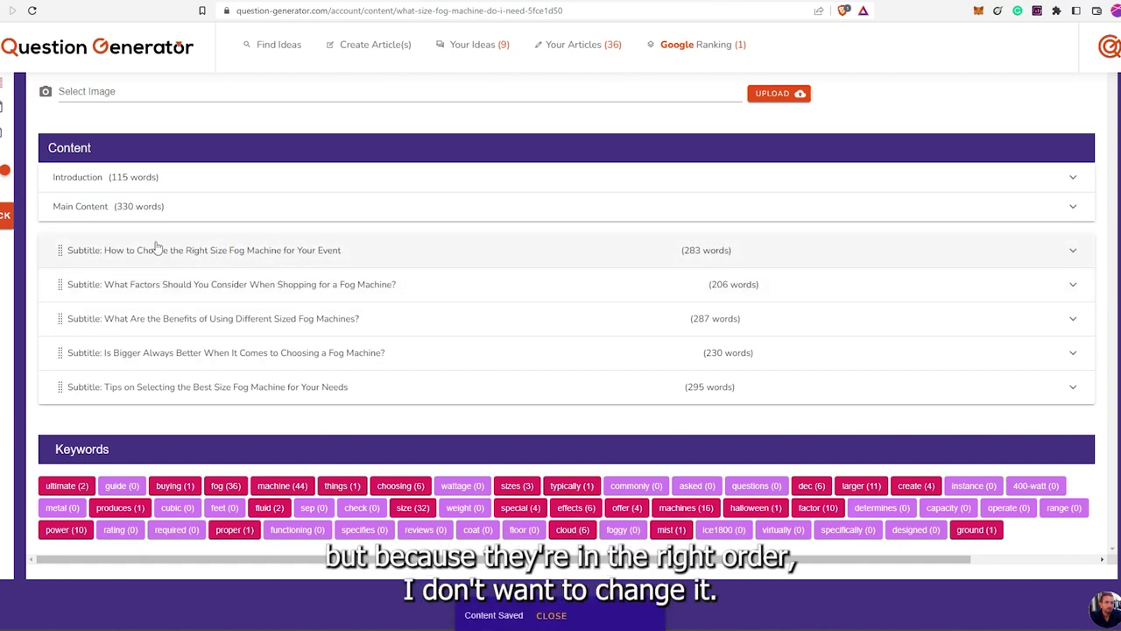
{"action": "left_click", "coordinate": [149, 252]}
{"action": "mouse_move", "coordinate": [98, 314]}
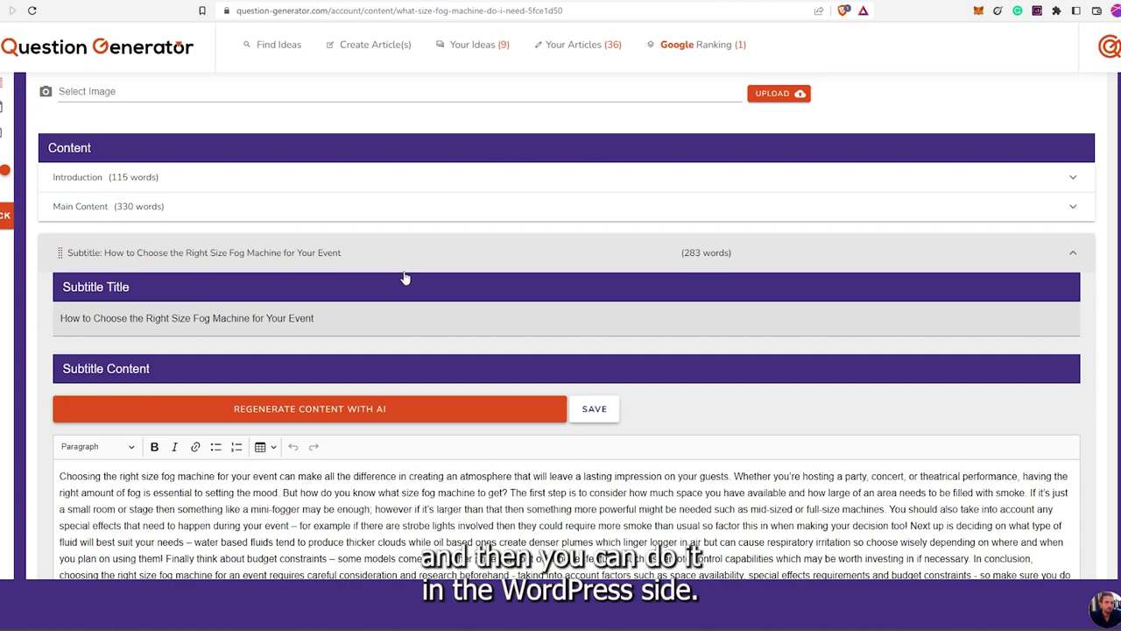
{"action": "scroll", "coordinate": [358, 274], "scroll_direction": "down", "scroll_amount": 2}
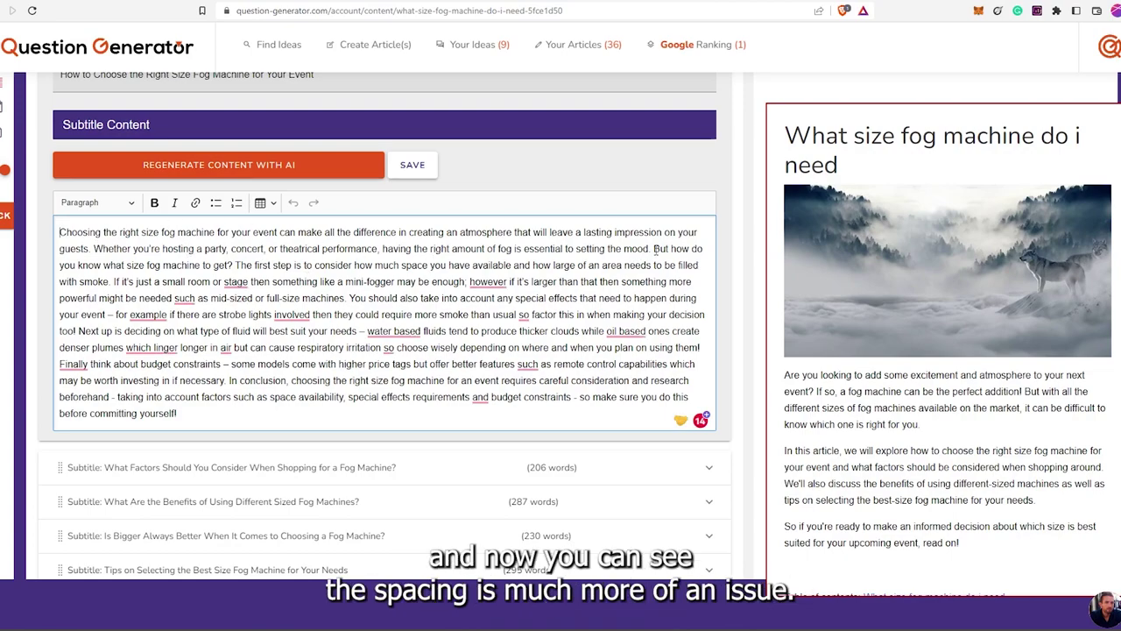
Break paragraphs at 'But how do you know', 'If it's just', 'Next up', 'Finally', 'In conclusion'
{"action": "key", "text": "Return"}
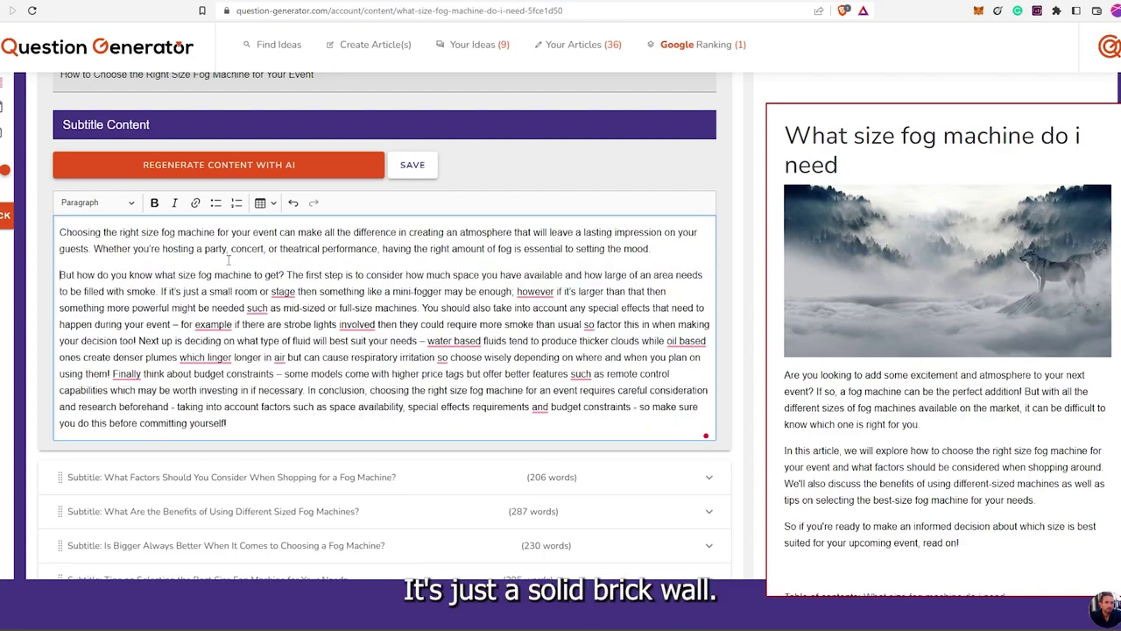
{"action": "left_click", "coordinate": [160, 291]}
{"action": "key", "text": "Return"}
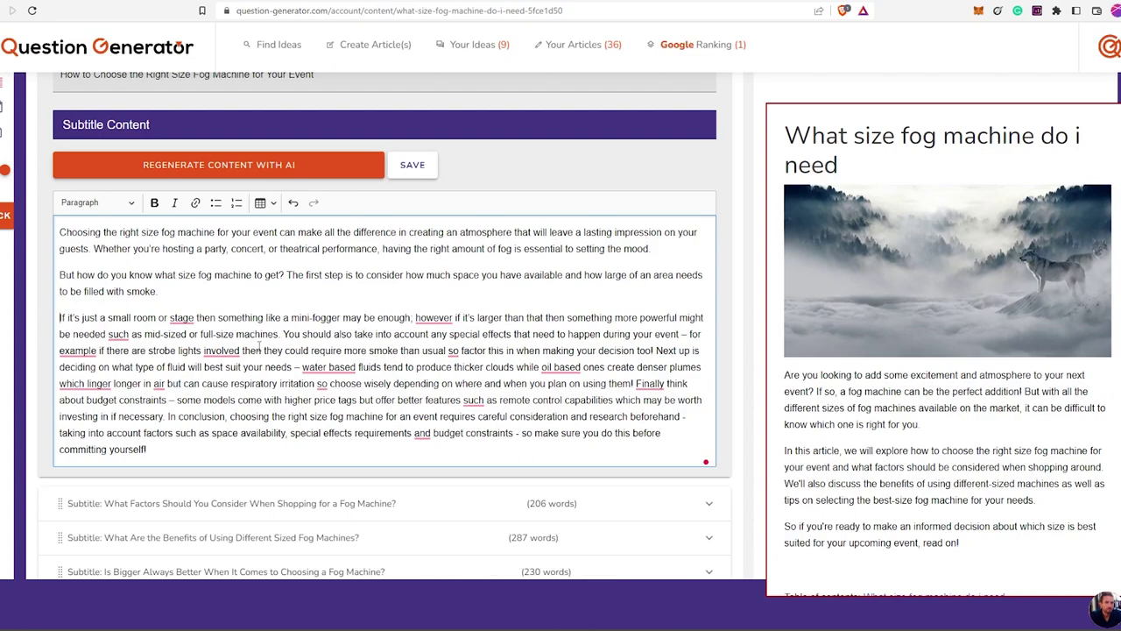
{"action": "left_click", "coordinate": [656, 350]}
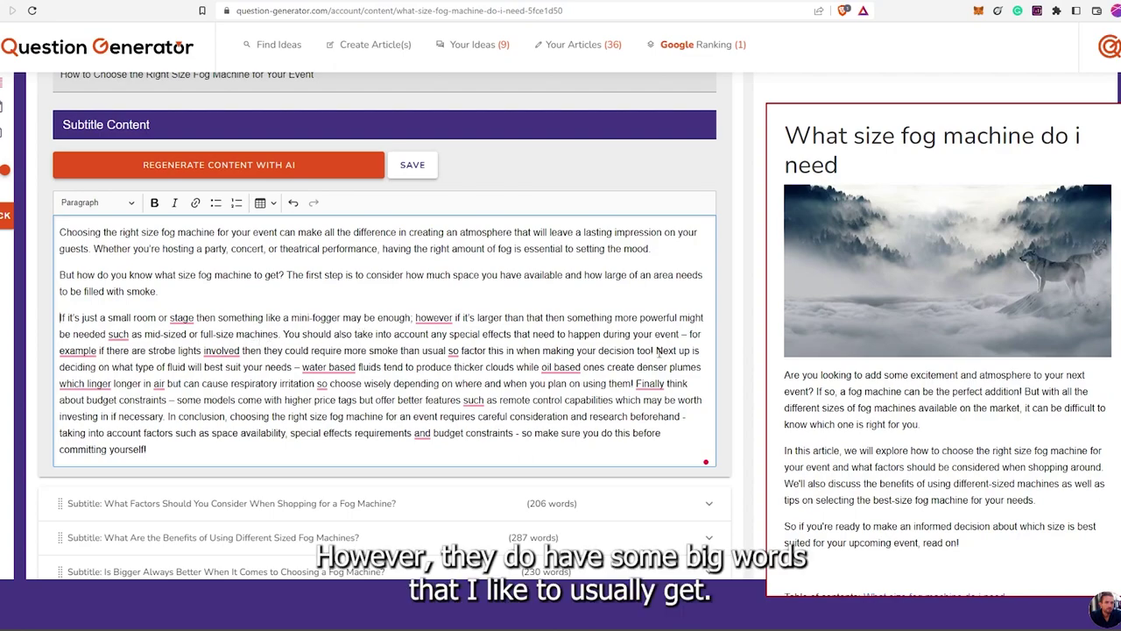
{"action": "key", "text": "Return"}
{"action": "left_click", "coordinate": [60, 409]}
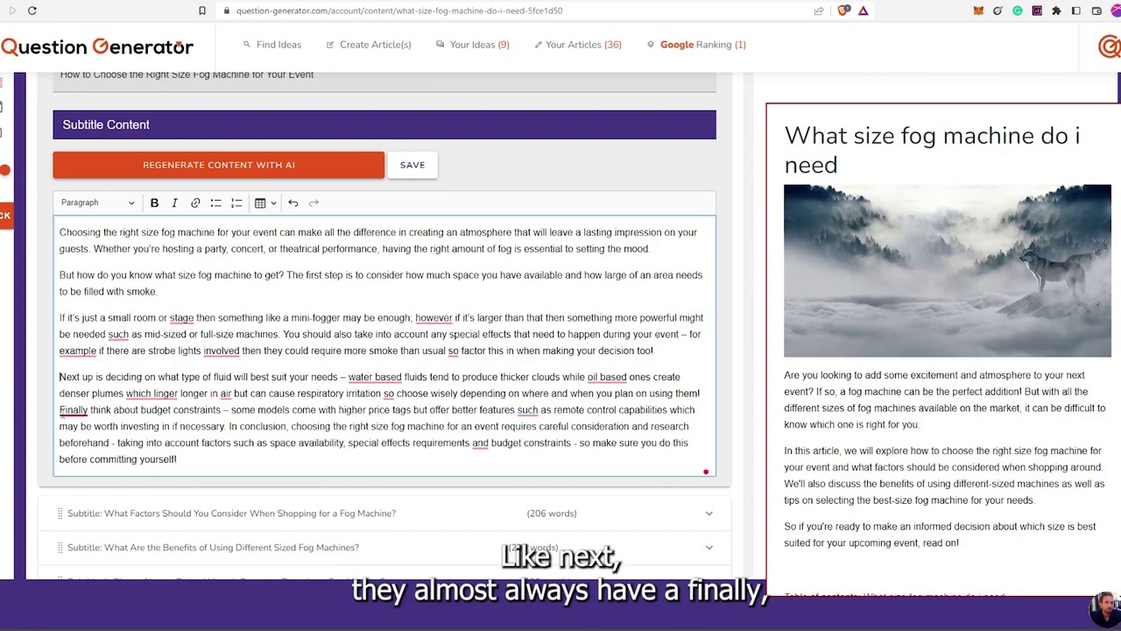
{"action": "key", "text": "Return"}
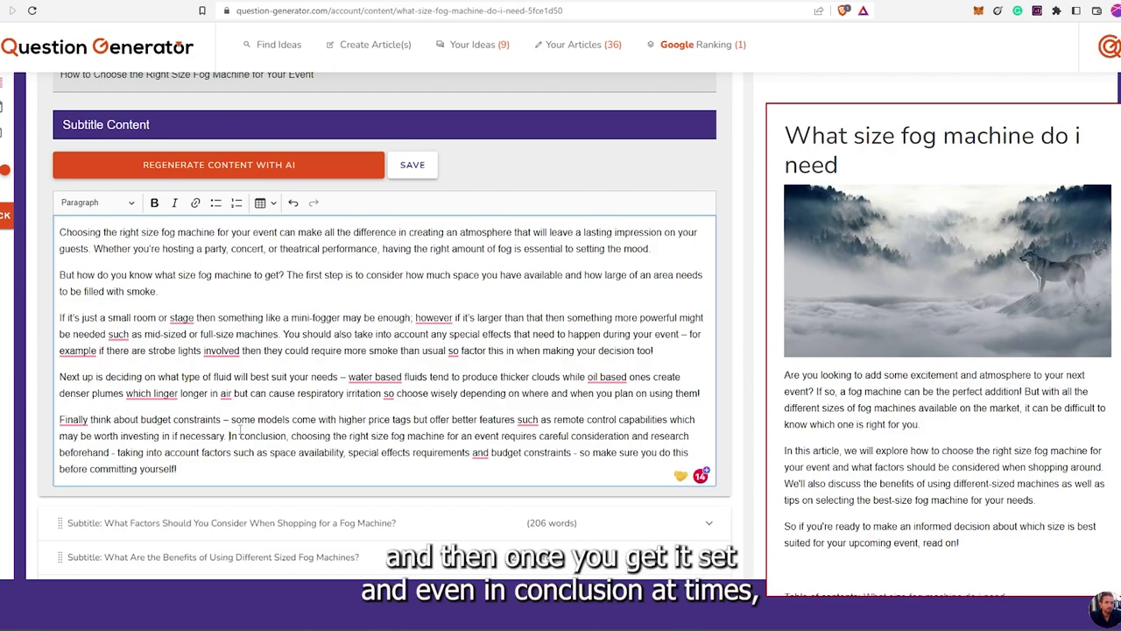
{"action": "key", "text": "Return"}
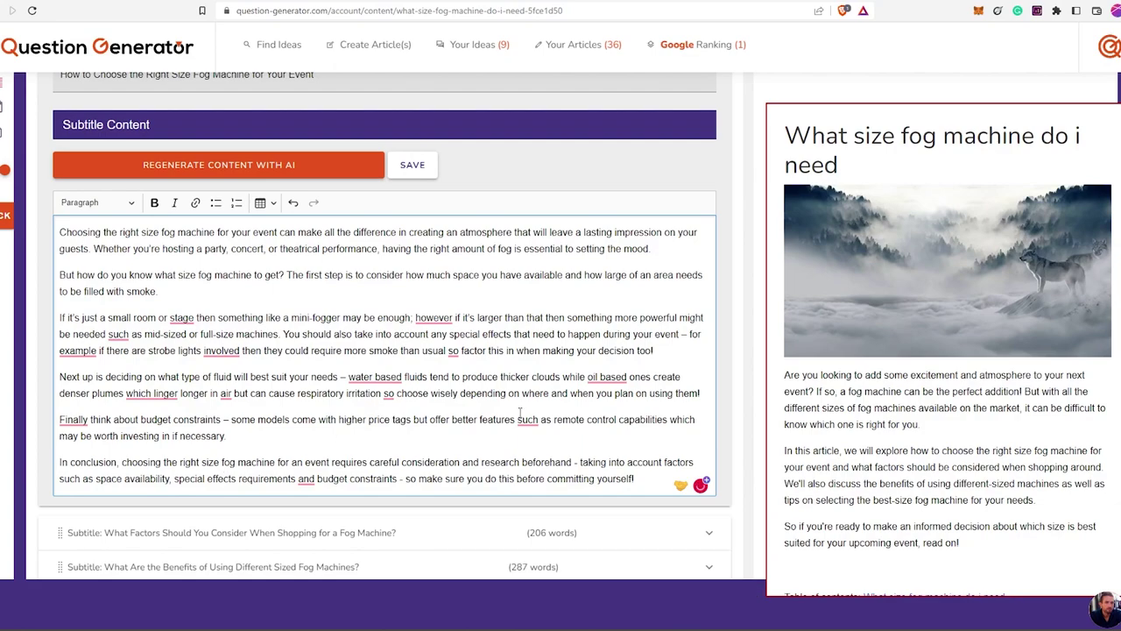
Add commas after 'however', 'stage', 'needed' and 'example'
{"action": "left_click", "coordinate": [434, 317]}
{"action": "left_click", "coordinate": [440, 356]}
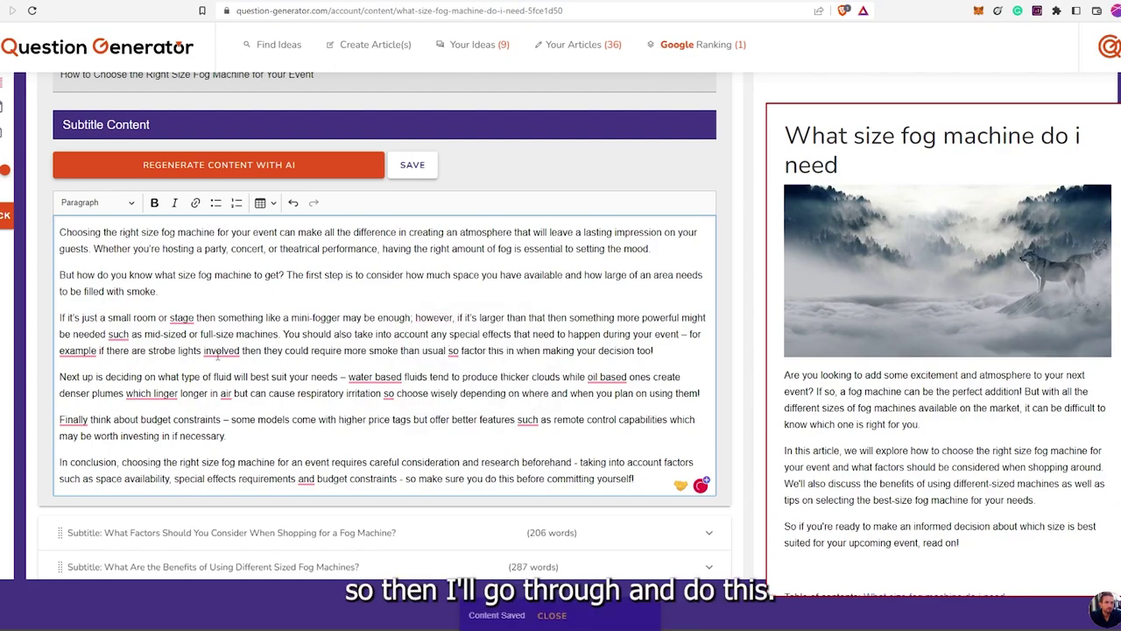
{"action": "mouse_move", "coordinate": [187, 319]}
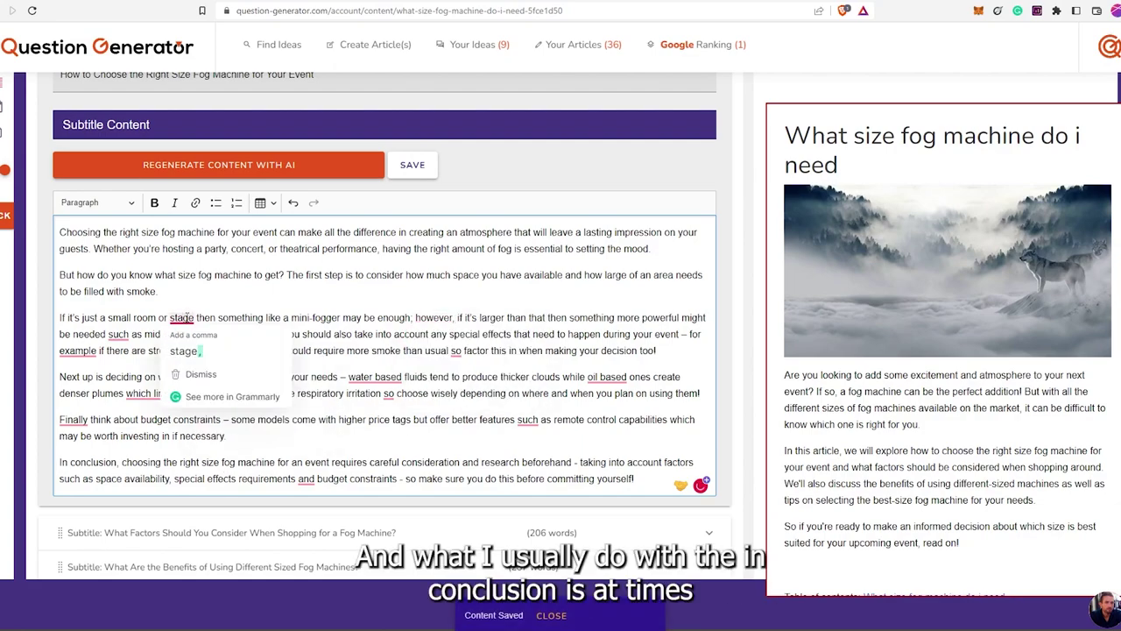
{"action": "left_click", "coordinate": [184, 351]}
{"action": "mouse_move", "coordinate": [97, 335]}
{"action": "left_click", "coordinate": [131, 368]}
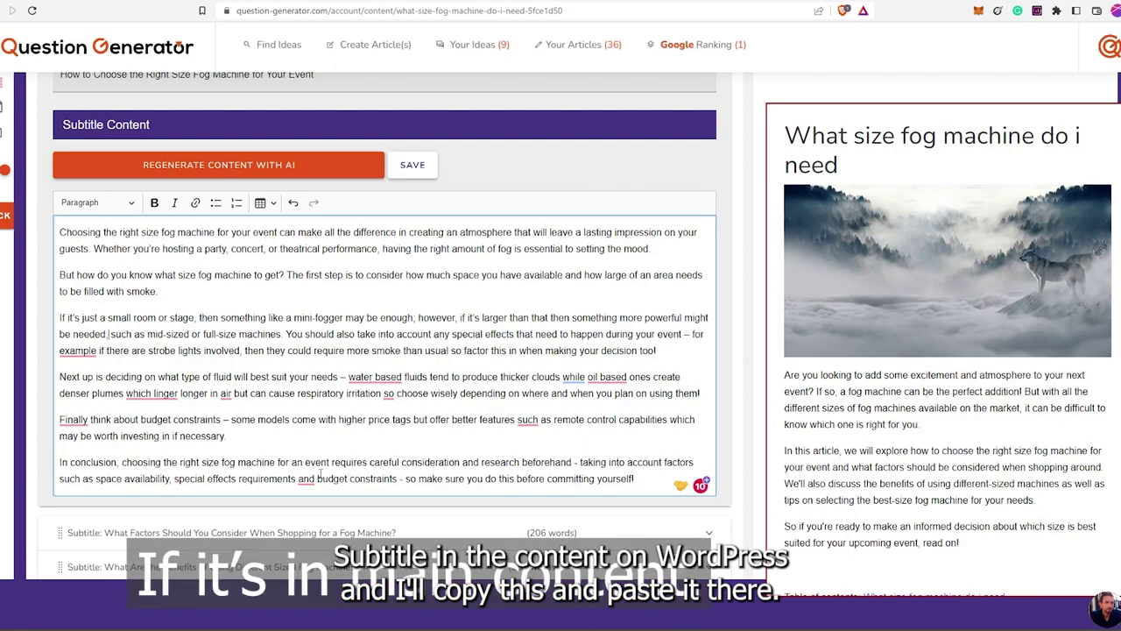
{"action": "left_click", "coordinate": [77, 350]}
{"action": "left_click", "coordinate": [84, 385]}
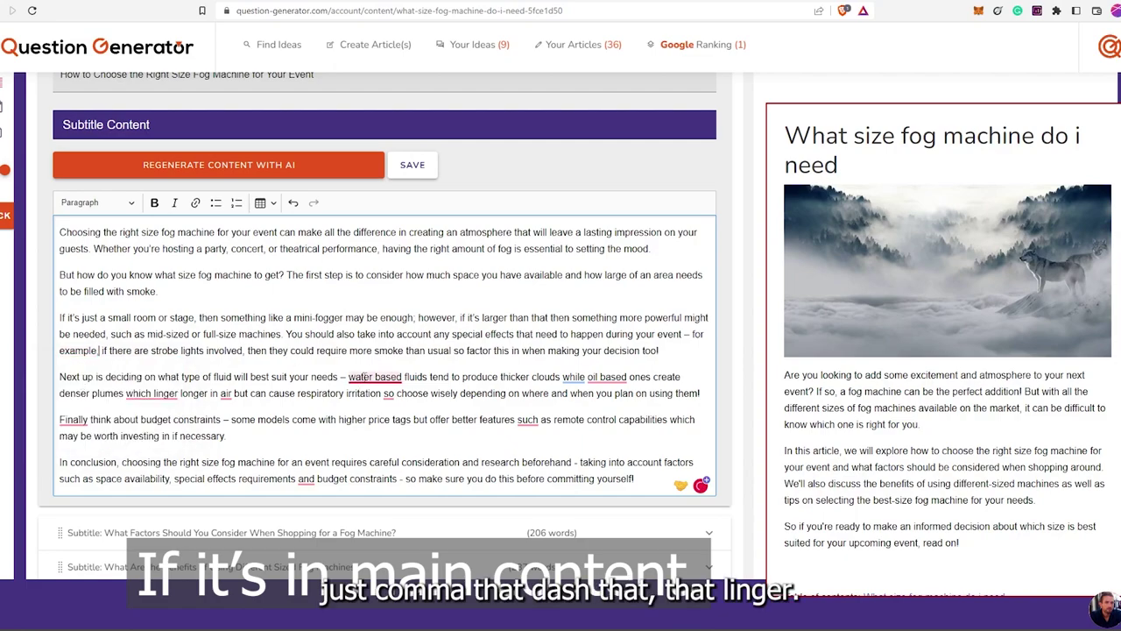
Hyphenate 'water-based' and 'oil-based', insert 'in the air', and add commas before 'so' and 'such as'
{"action": "left_click", "coordinate": [359, 378]}
{"action": "left_click", "coordinate": [372, 406]}
{"action": "left_click", "coordinate": [611, 379]}
{"action": "left_click", "coordinate": [606, 417]}
{"action": "left_click", "coordinate": [217, 393]}
{"action": "left_click", "coordinate": [228, 426]}
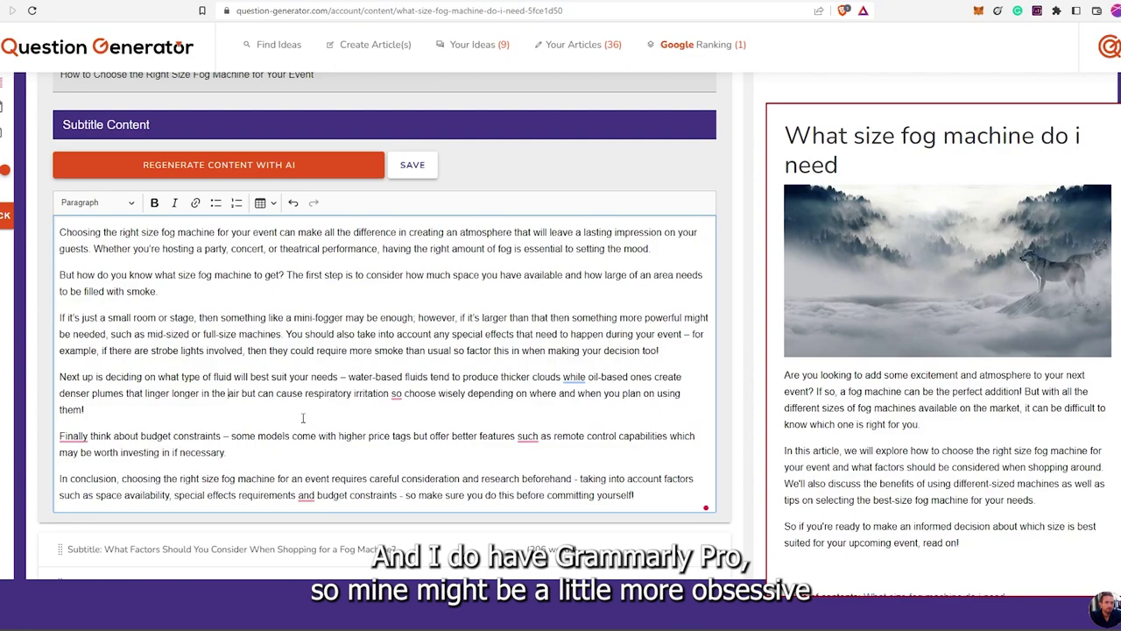
{"action": "left_click", "coordinate": [396, 394]}
{"action": "left_click", "coordinate": [444, 413]}
{"action": "left_click", "coordinate": [530, 435]}
{"action": "left_click", "coordinate": [516, 469]}
Add commas after 'Finally' and 'requirements', save the subtitle content, and collapse the section
{"action": "left_click", "coordinate": [73, 436]}
{"action": "left_click", "coordinate": [76, 470]}
{"action": "scroll", "coordinate": [364, 427], "scroll_direction": "up", "scroll_amount": 1}
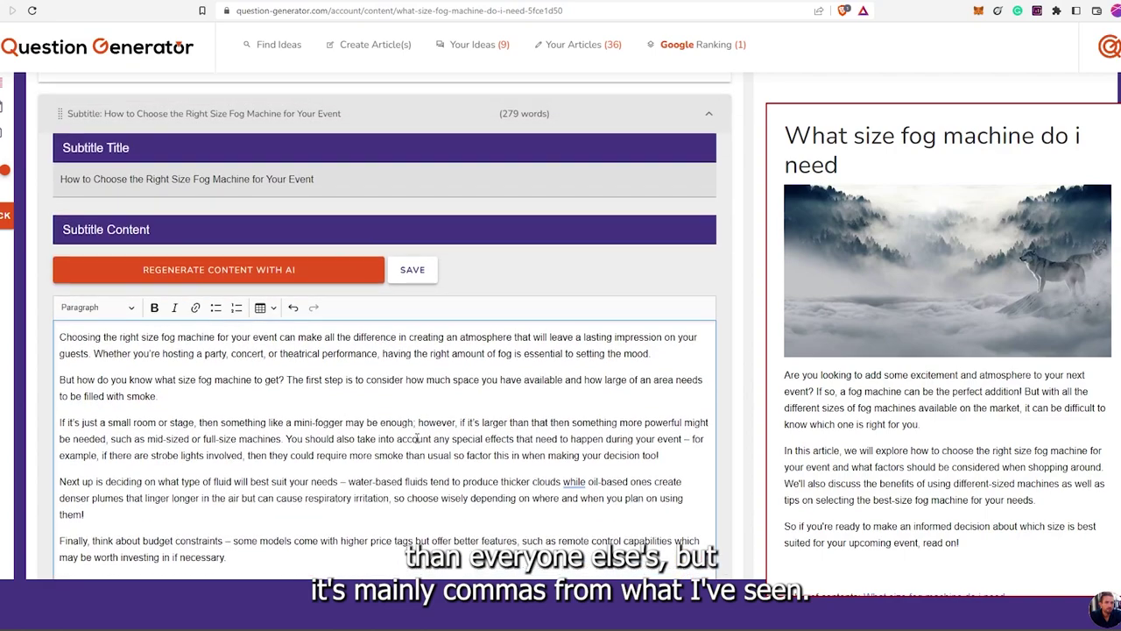
{"action": "scroll", "coordinate": [351, 429], "scroll_direction": "down", "scroll_amount": 2}
{"action": "left_click", "coordinate": [306, 434]}
{"action": "left_click", "coordinate": [308, 467]}
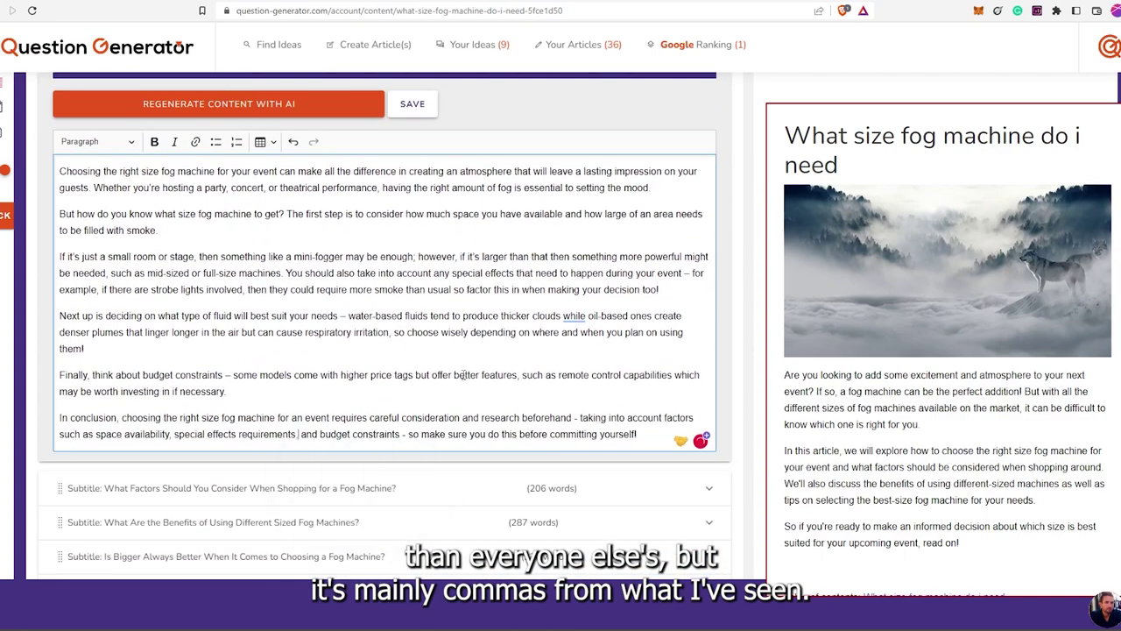
{"action": "scroll", "coordinate": [463, 377], "scroll_direction": "up", "scroll_amount": 1}
{"action": "left_click", "coordinate": [419, 169]}
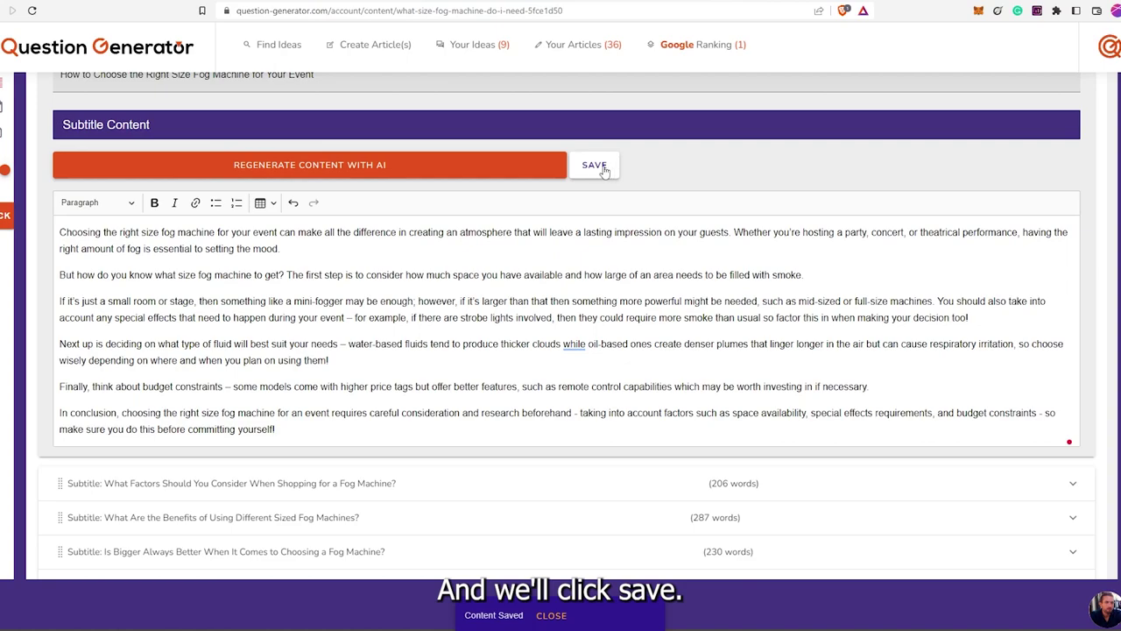
{"action": "scroll", "coordinate": [197, 142], "scroll_direction": "up", "scroll_amount": 1}
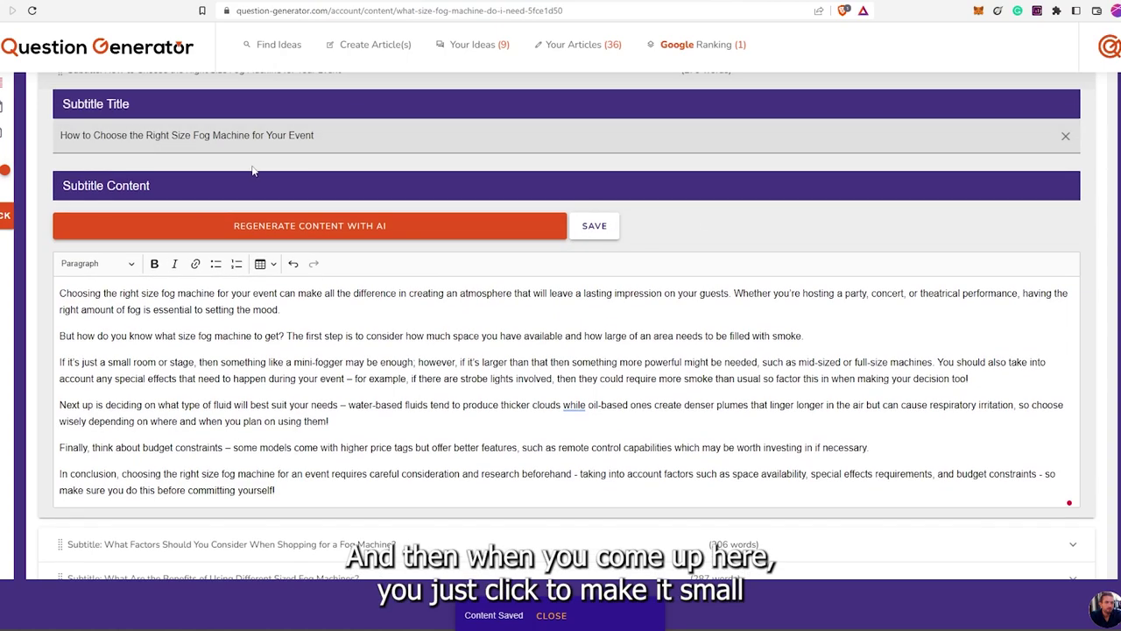
{"action": "scroll", "coordinate": [197, 142], "scroll_direction": "up", "scroll_amount": 2}
{"action": "left_click", "coordinate": [123, 195]}
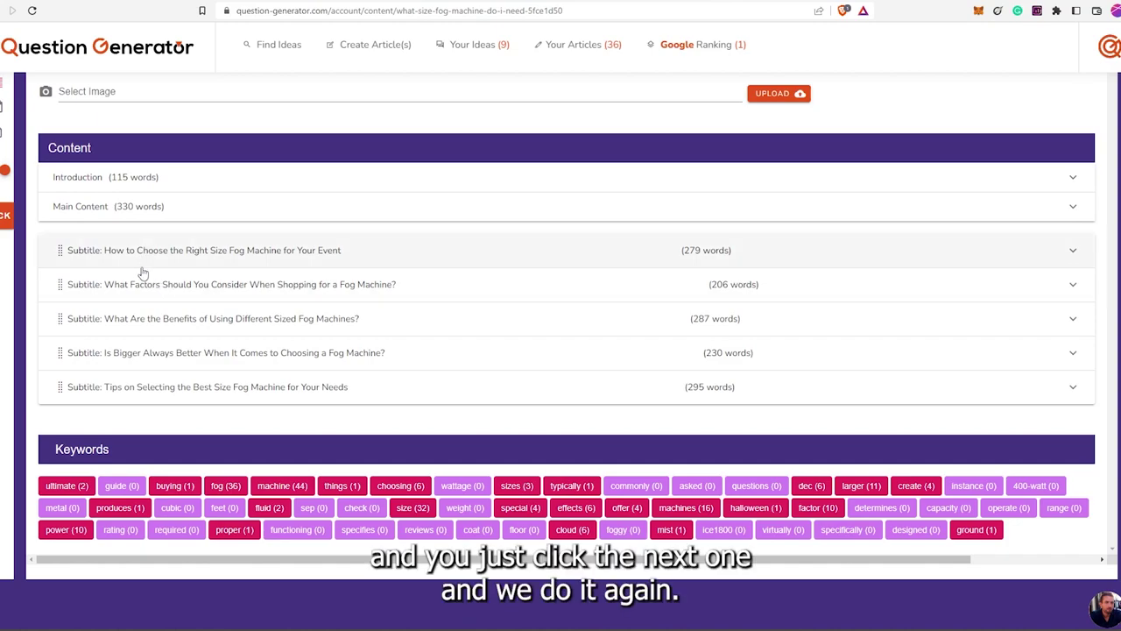
Break the shopping-factors text into new paragraphs starting at 'Next', 'Additionally' and 'Finally'
{"action": "left_click", "coordinate": [120, 283]}
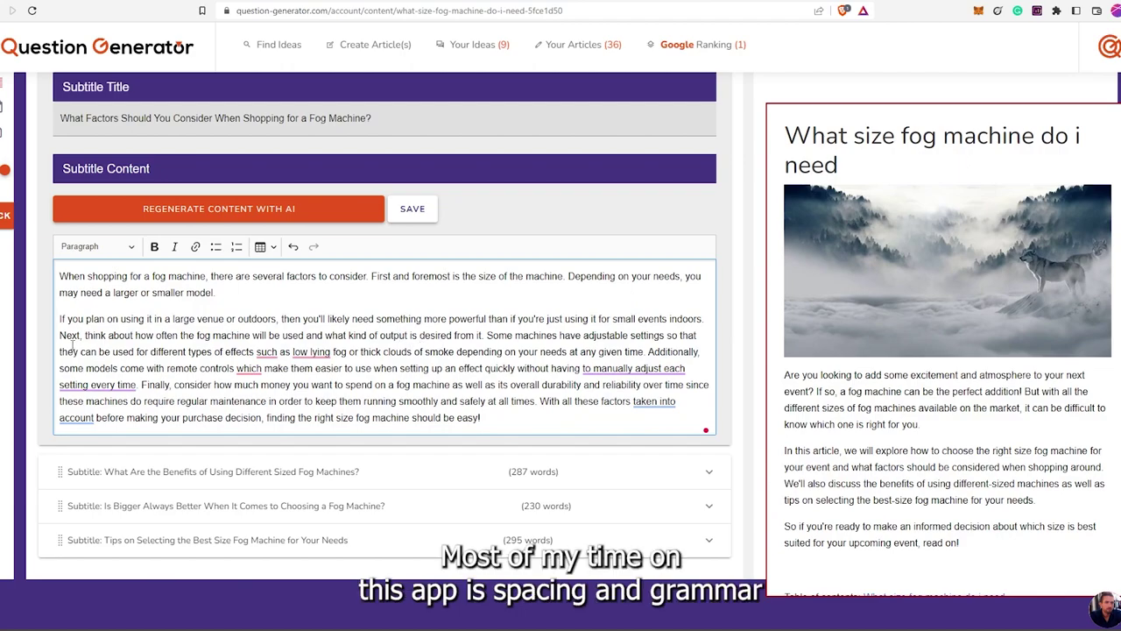
{"action": "key", "text": "Return"}
{"action": "scroll", "coordinate": [375, 344], "scroll_direction": "down", "scroll_amount": 2}
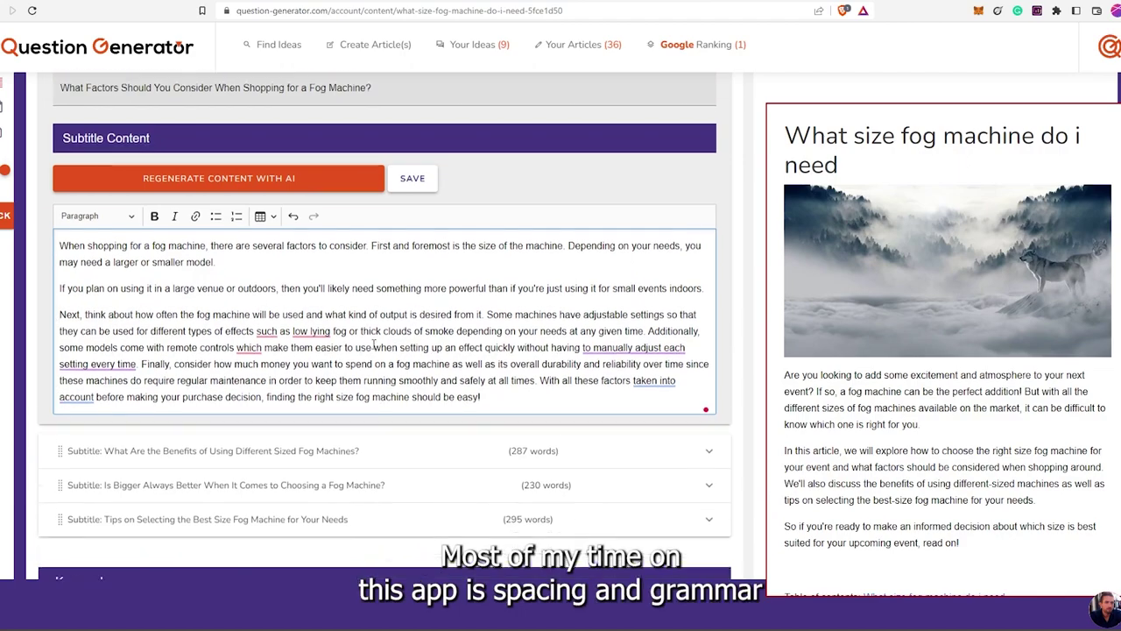
{"action": "left_click", "coordinate": [648, 300]}
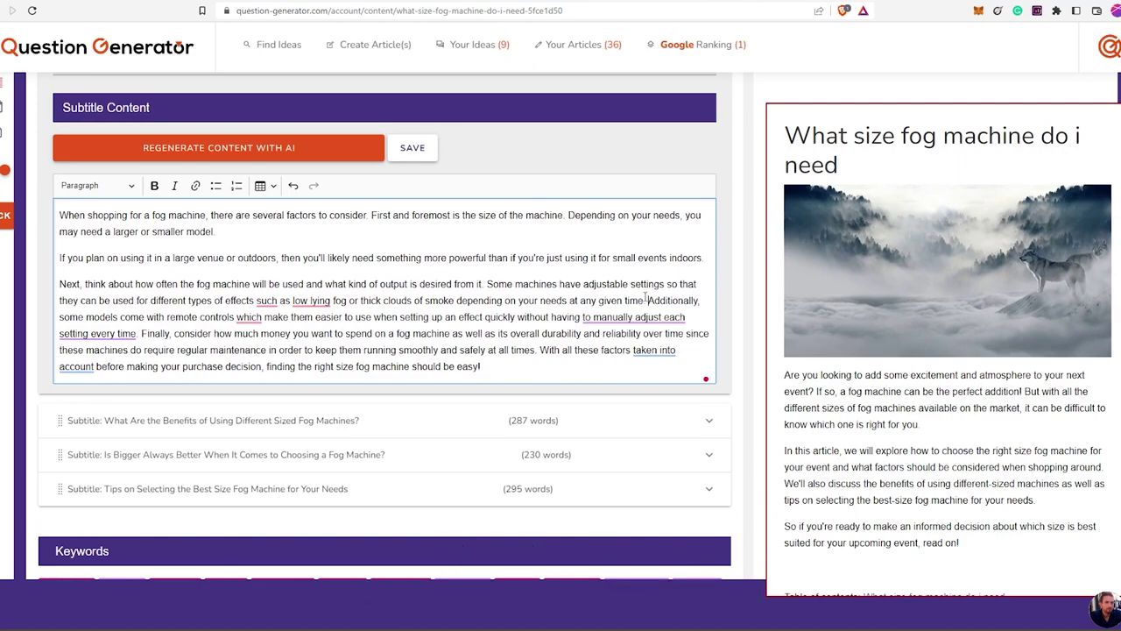
{"action": "key", "text": "Return"}
{"action": "scroll", "coordinate": [337, 283], "scroll_direction": "down", "scroll_amount": 1}
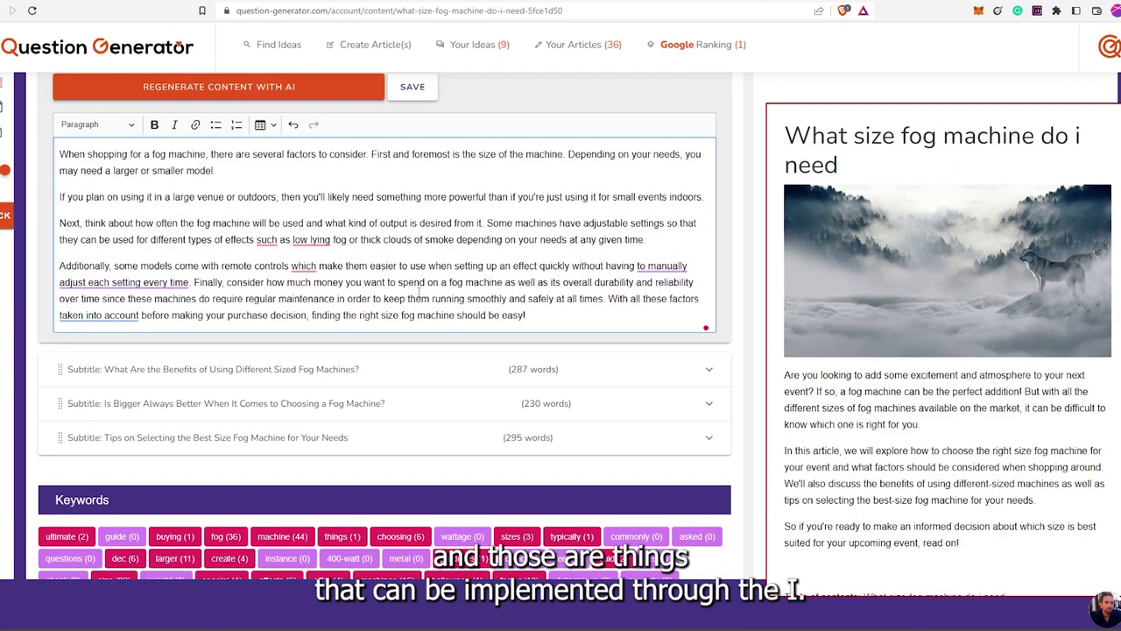
{"action": "left_click", "coordinate": [195, 281]}
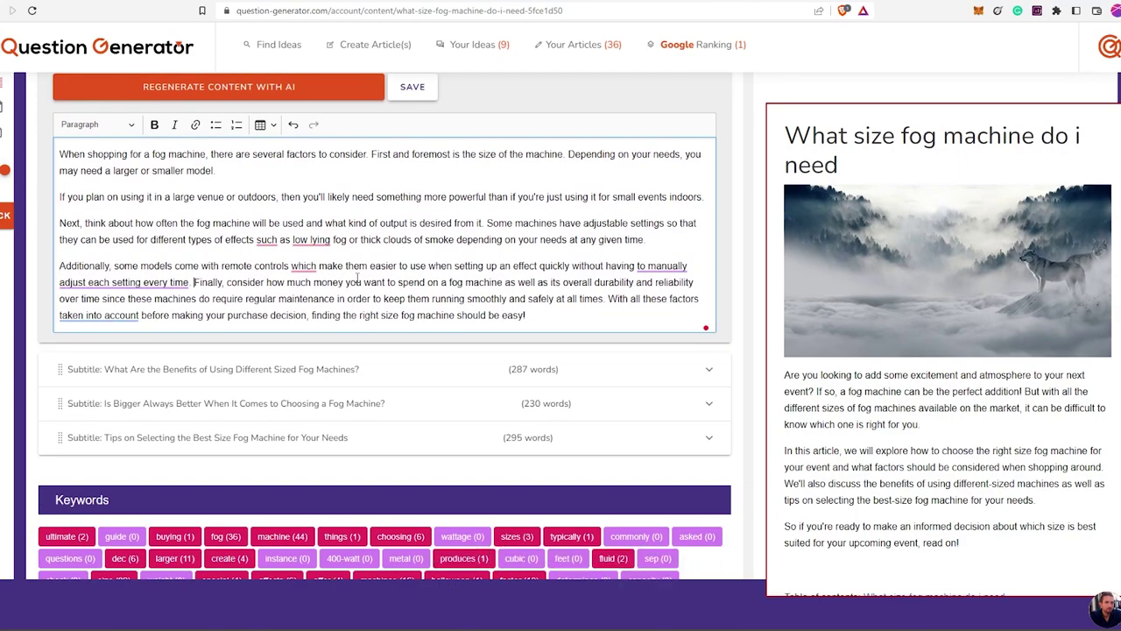
{"action": "key", "text": "Return"}
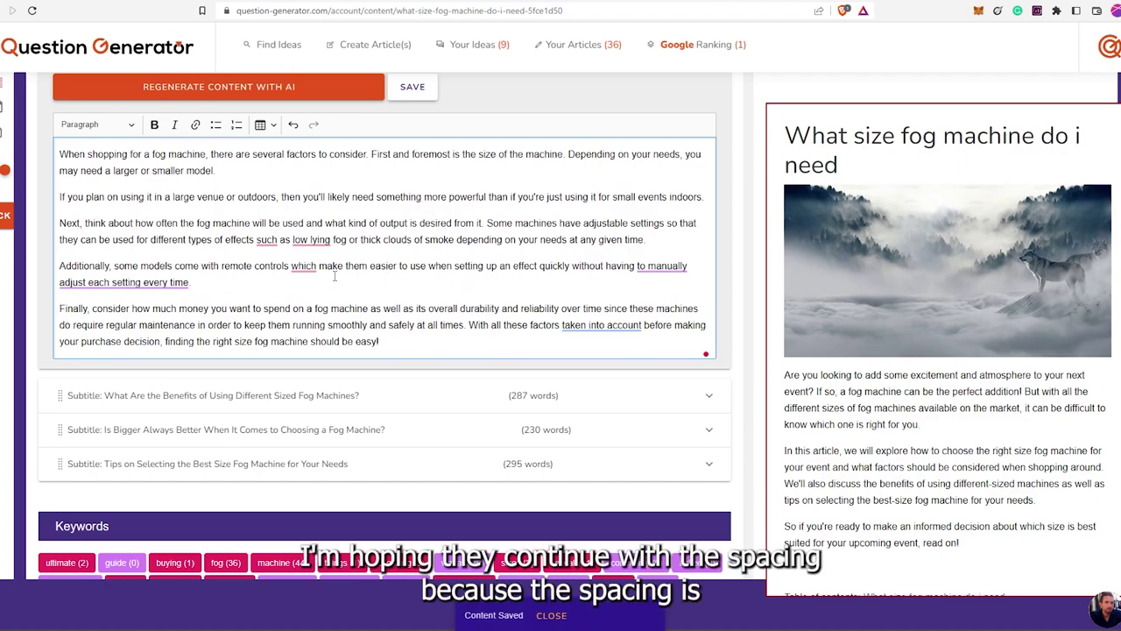
Add commas before 'which' and 'depending', and hyphenate 'low-lying'
{"action": "left_click", "coordinate": [304, 266]}
{"action": "left_click", "coordinate": [300, 299]}
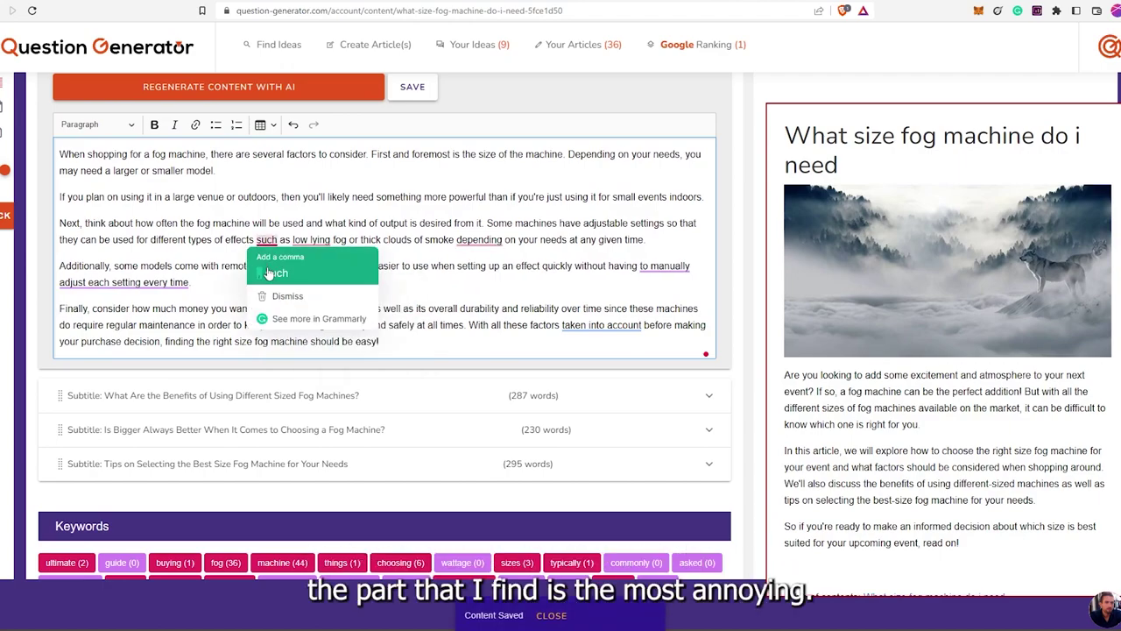
{"action": "mouse_move", "coordinate": [314, 240]}
{"action": "left_click", "coordinate": [319, 273]}
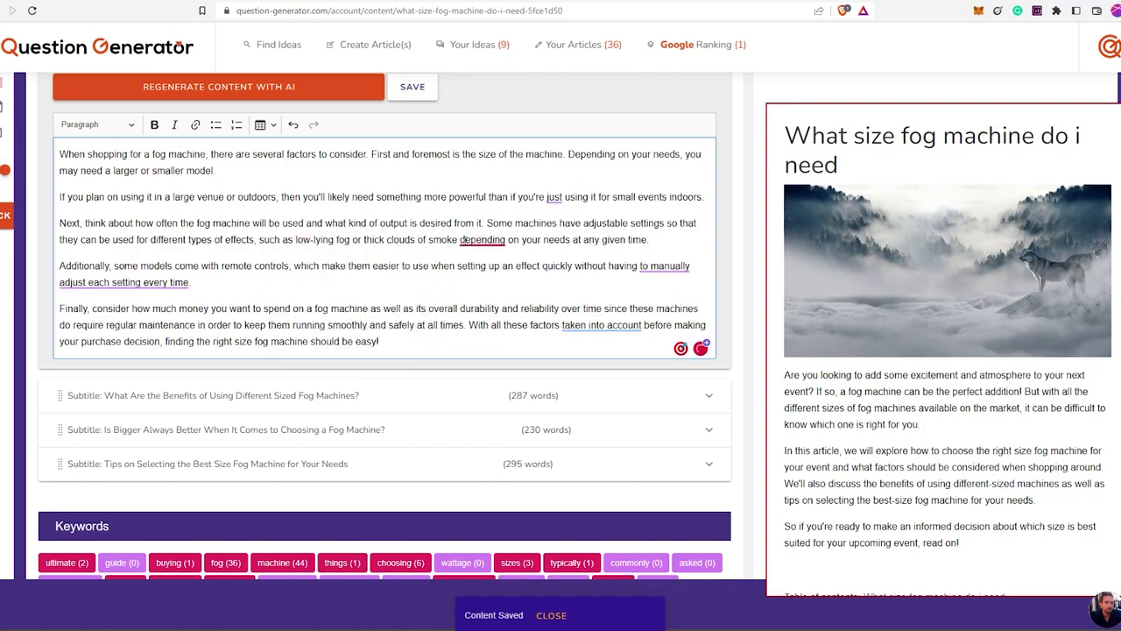
{"action": "mouse_move", "coordinate": [482, 240]}
{"action": "left_click", "coordinate": [477, 274]}
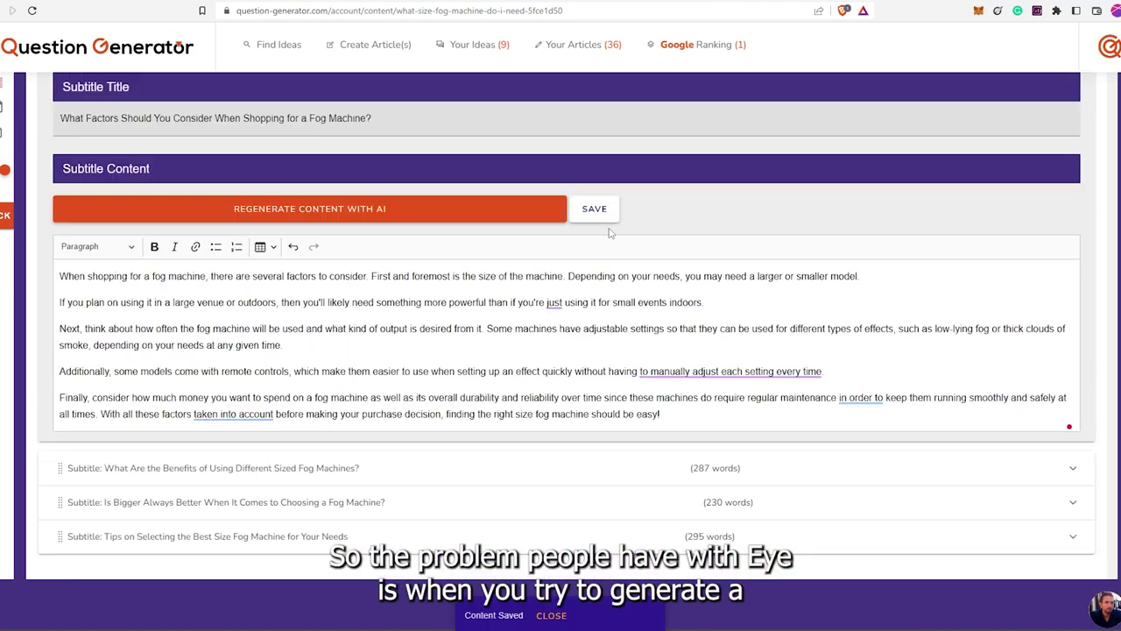
Save the 202-word subtitle content and collapse its section
{"action": "left_click", "coordinate": [599, 215]}
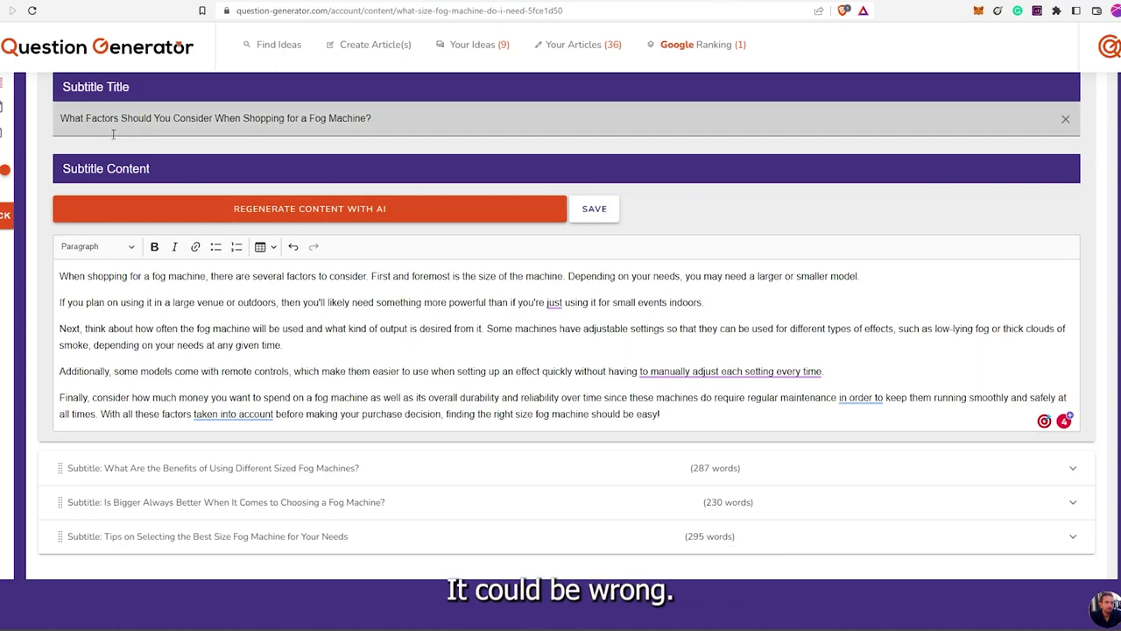
{"action": "scroll", "coordinate": [114, 154], "scroll_direction": "up", "scroll_amount": 2}
{"action": "left_click", "coordinate": [120, 177]}
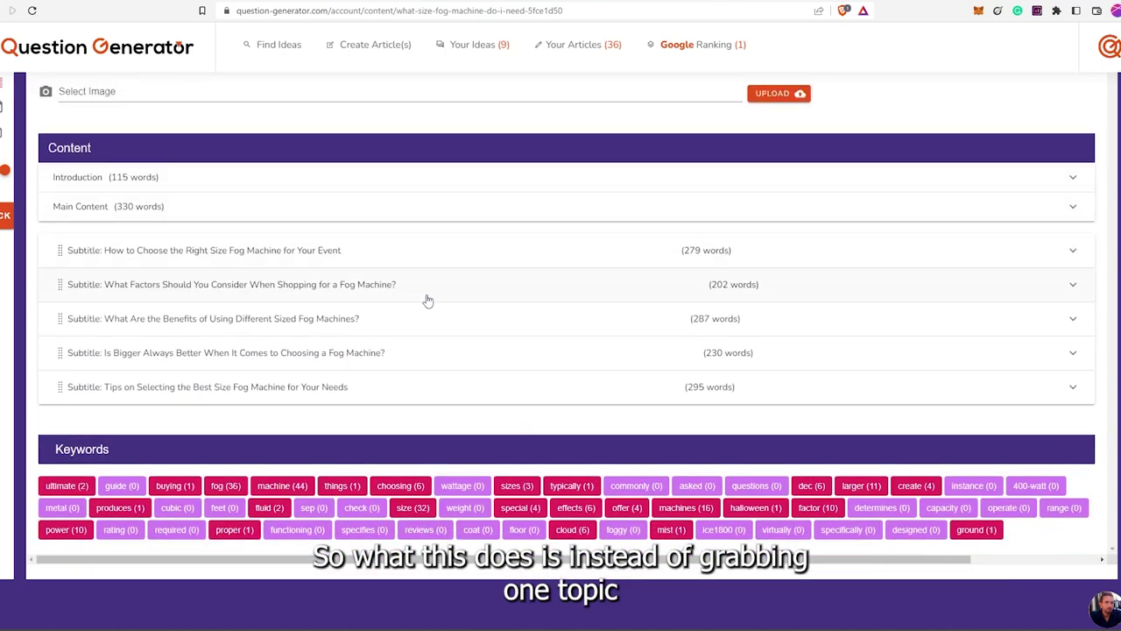
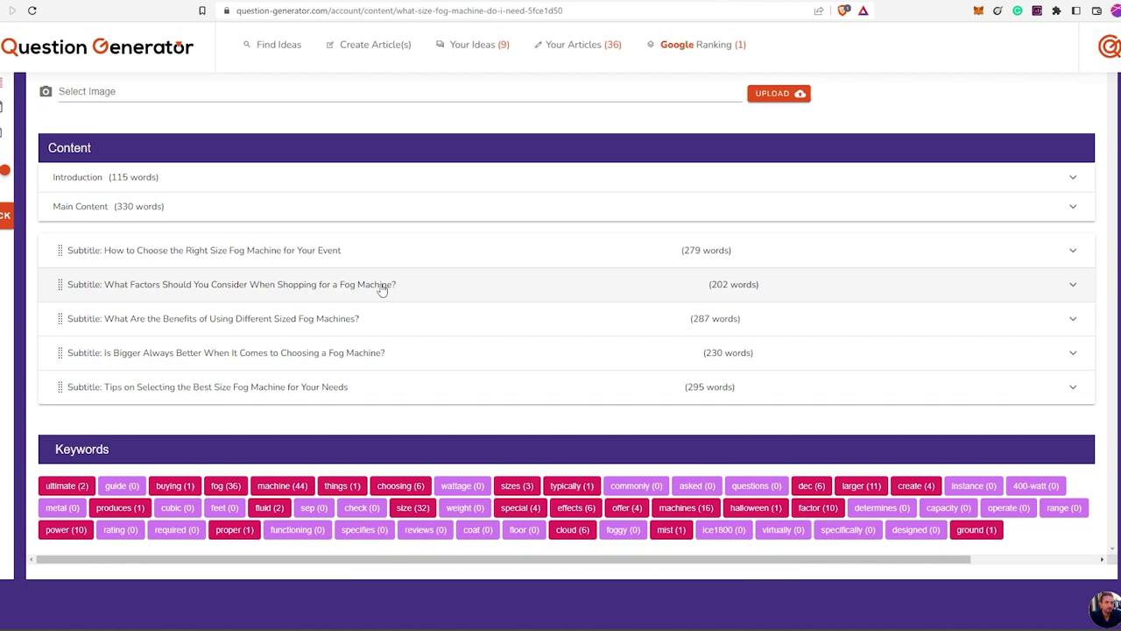
Split the Benefits text into paragraphs at Smaller-sized, However and Larger models, hyphenating 'Different-sized'
{"action": "left_click", "coordinate": [284, 323]}
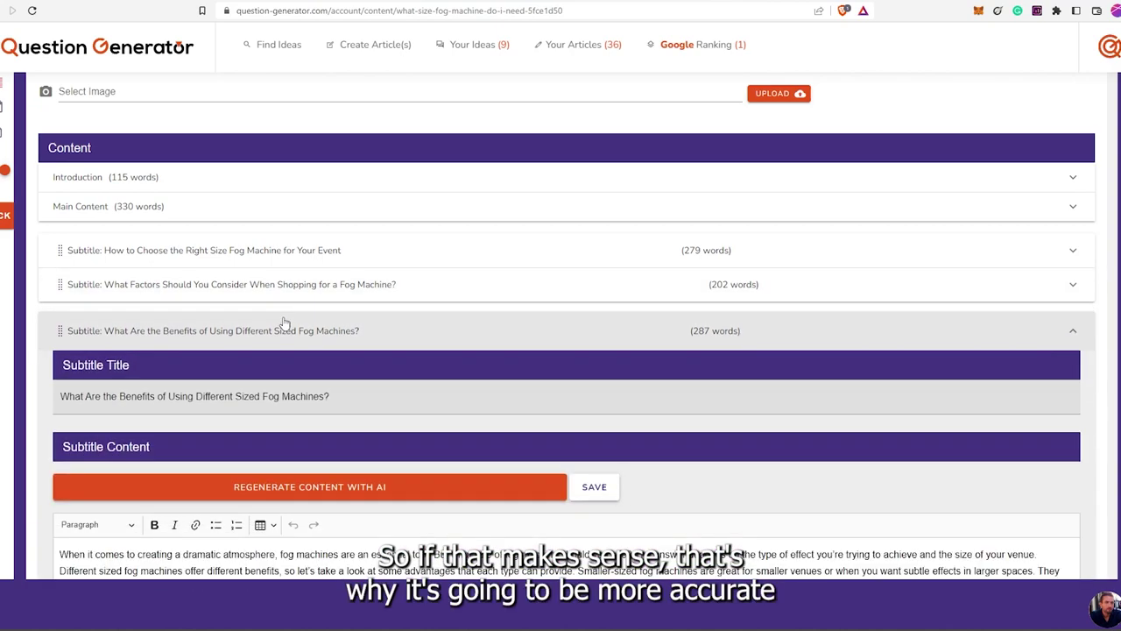
{"action": "scroll", "coordinate": [284, 323], "scroll_direction": "down", "scroll_amount": 2}
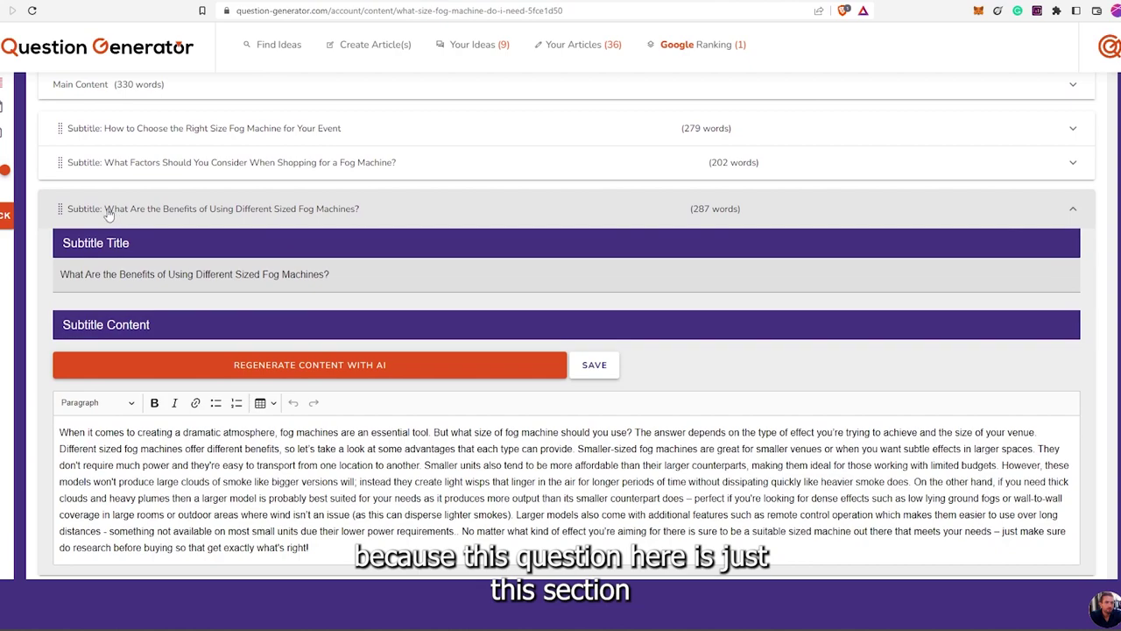
{"action": "scroll", "coordinate": [394, 214], "scroll_direction": "down", "scroll_amount": 2}
{"action": "left_click", "coordinate": [318, 393]}
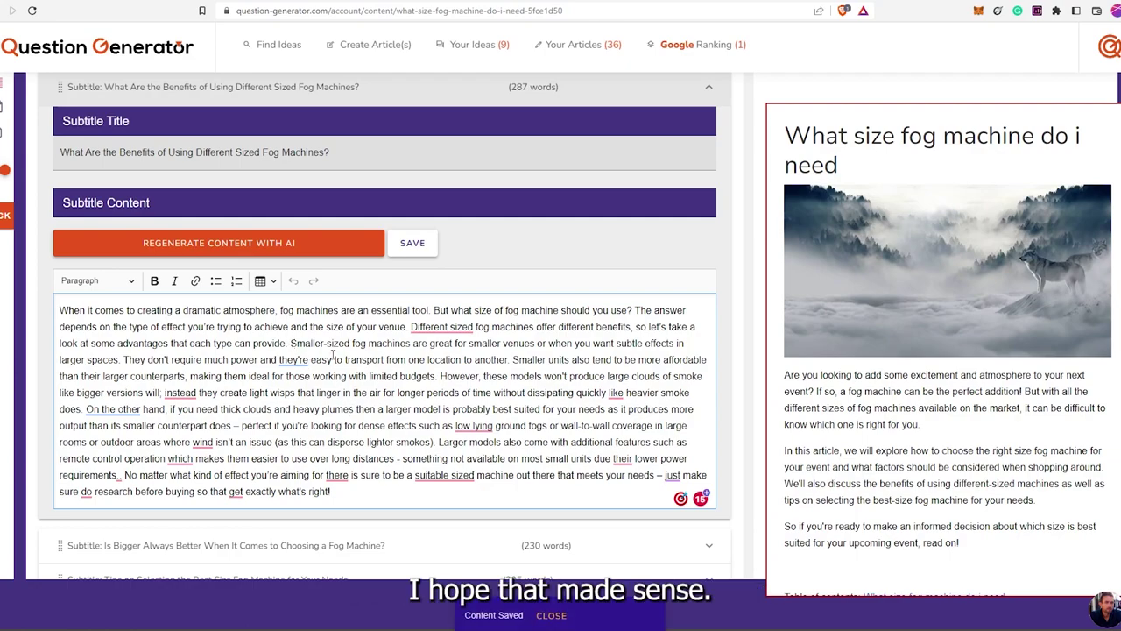
{"action": "key", "text": "Return"}
{"action": "left_click", "coordinate": [441, 329]}
{"action": "left_click", "coordinate": [453, 359]}
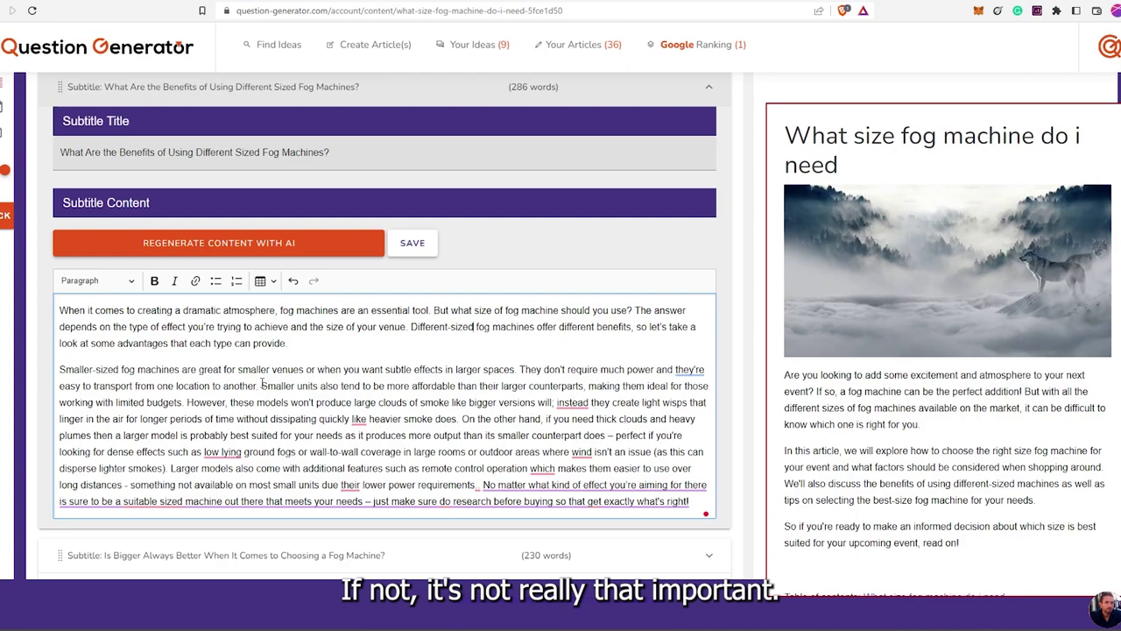
{"action": "key", "text": "Return"}
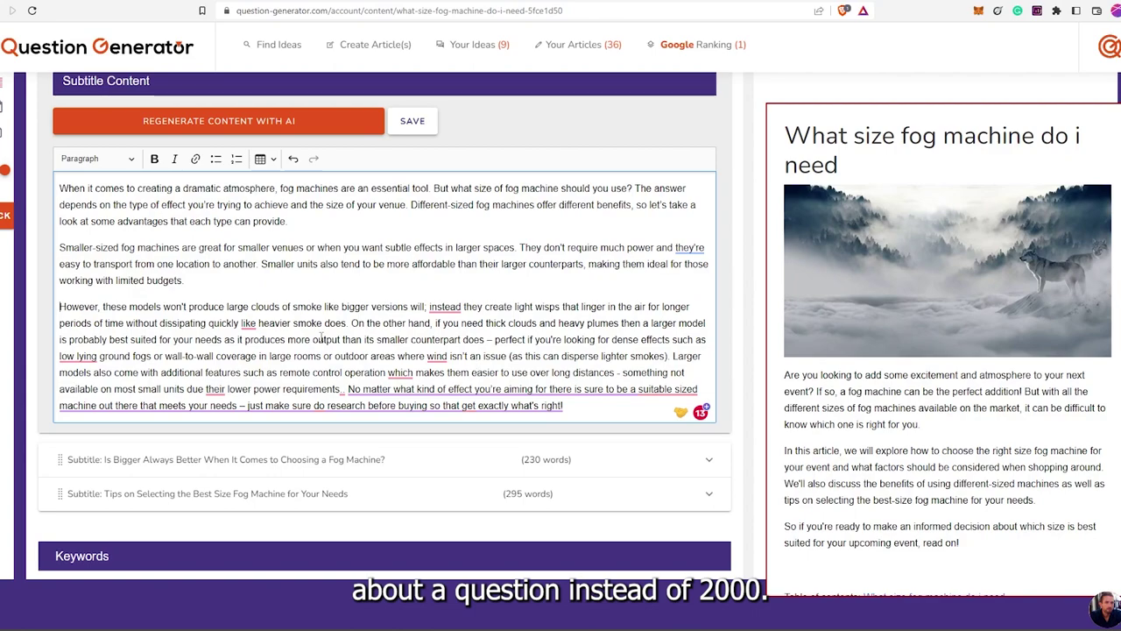
{"action": "key", "text": "Return"}
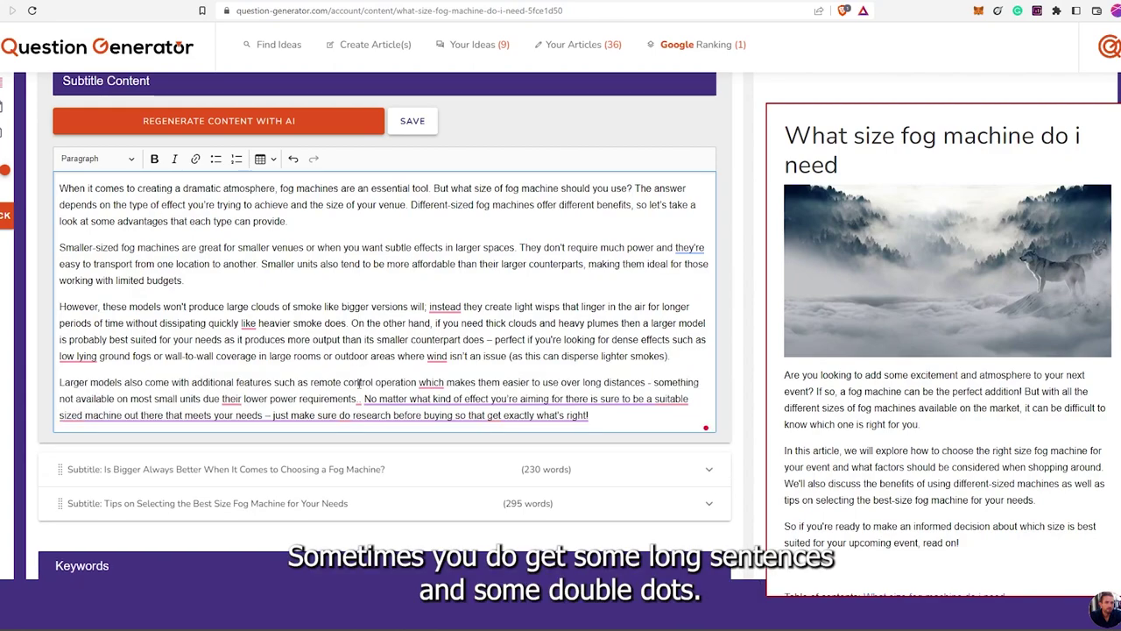
Accept Grammarly fixes: period after requirements, comma after instead, insert 'you' before get, hyphenate 'suitable-sized'
{"action": "mouse_move", "coordinate": [357, 401]}
{"action": "left_click", "coordinate": [358, 432]}
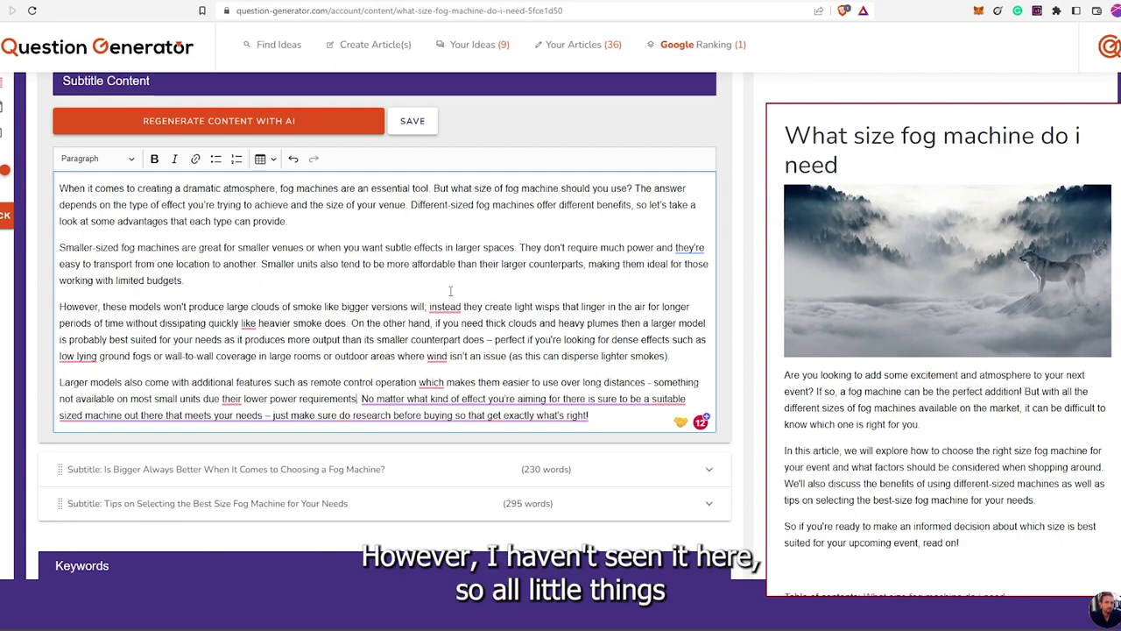
{"action": "mouse_move", "coordinate": [445, 306]}
{"action": "left_click", "coordinate": [448, 340]}
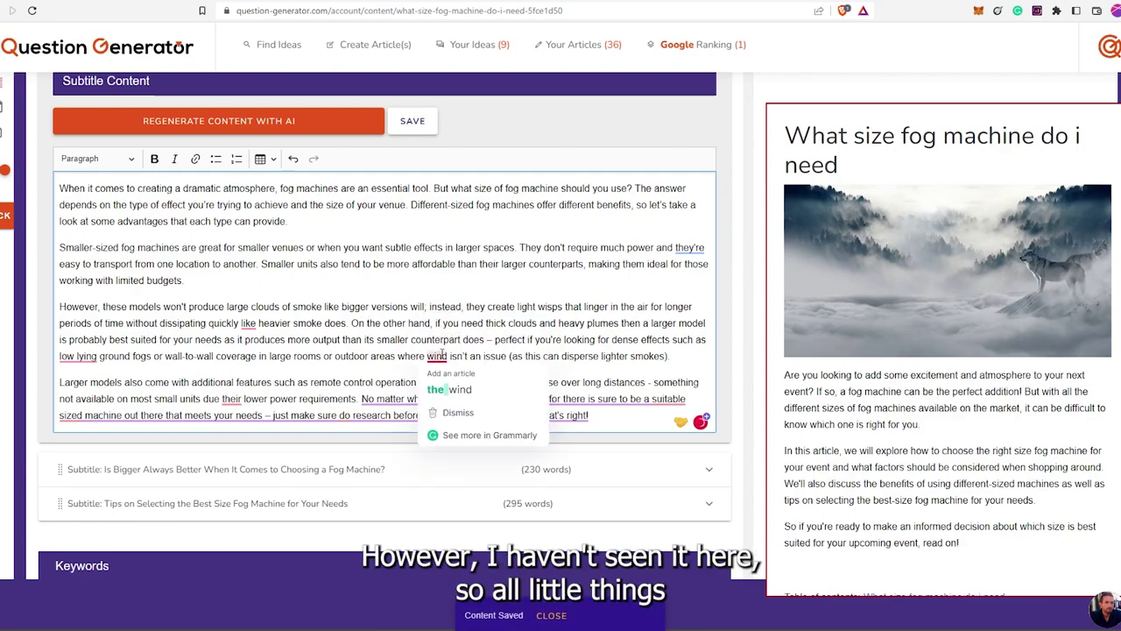
{"action": "mouse_move", "coordinate": [432, 390]}
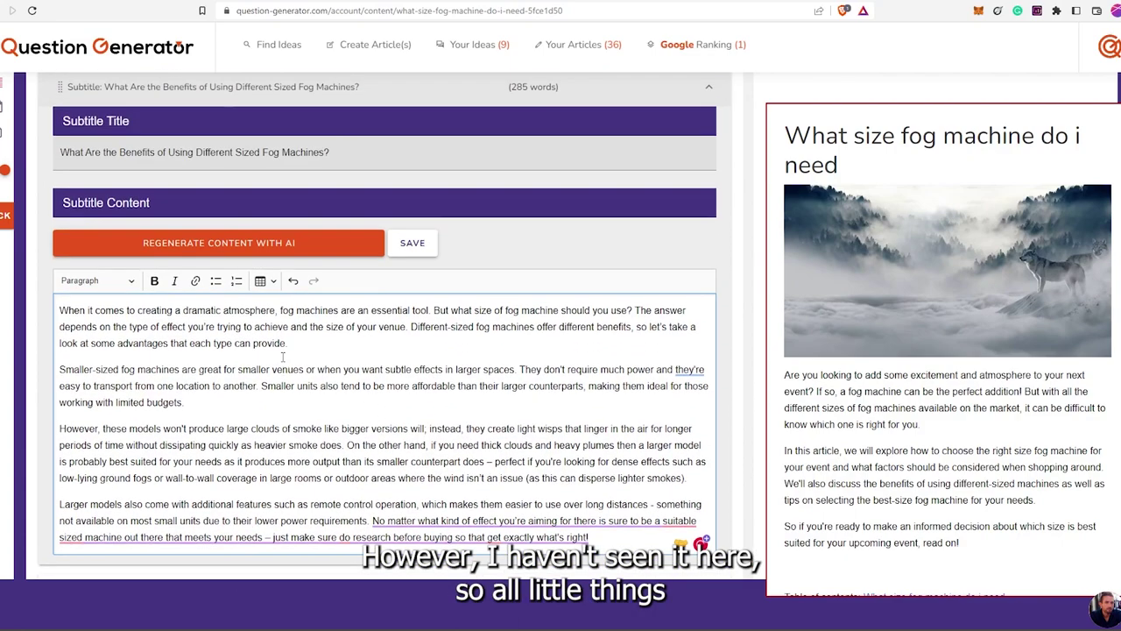
{"action": "scroll", "coordinate": [233, 398], "scroll_direction": "down", "scroll_amount": 1}
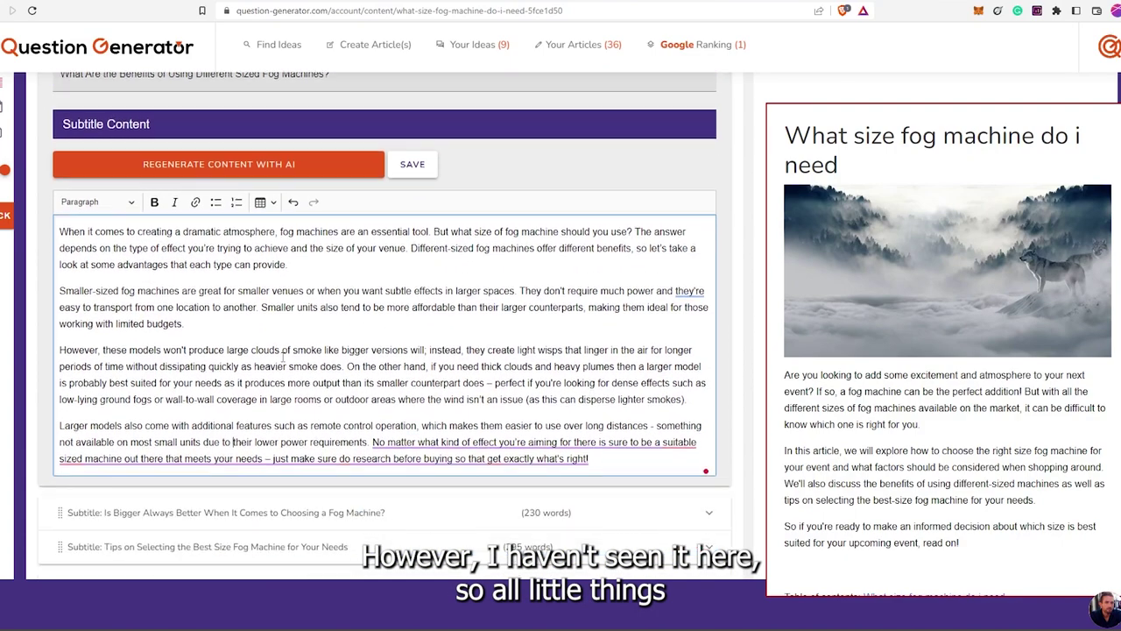
{"action": "left_click", "coordinate": [501, 433]}
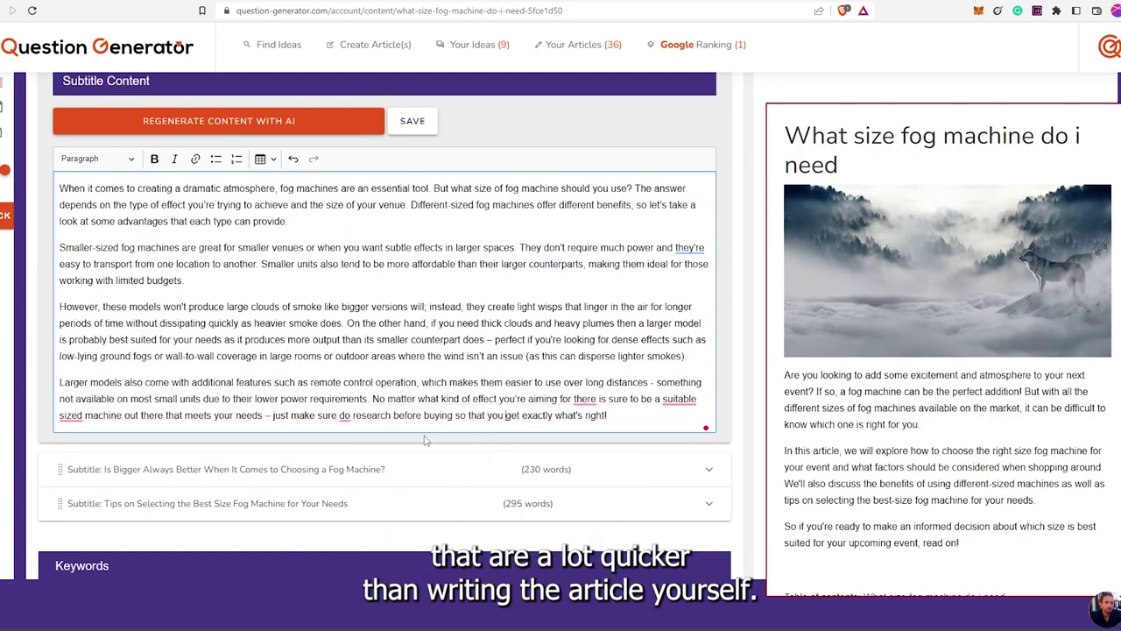
{"action": "mouse_move", "coordinate": [70, 415]}
{"action": "left_click", "coordinate": [88, 438]}
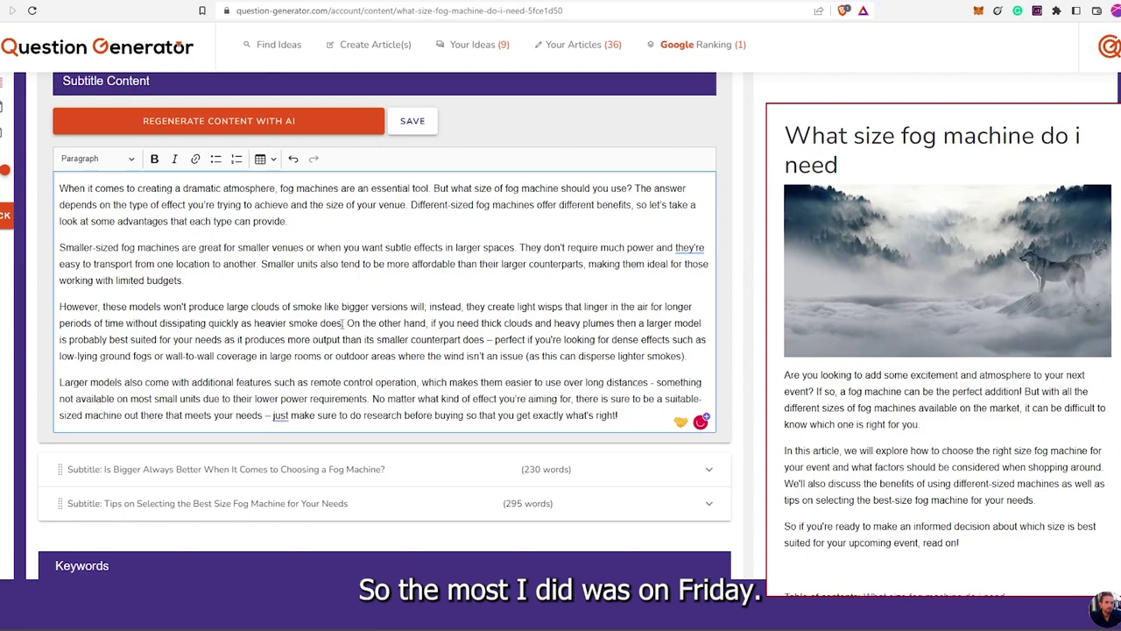
Save the edited Benefits section and collapse it
{"action": "scroll", "coordinate": [344, 323], "scroll_direction": "up", "scroll_amount": 1}
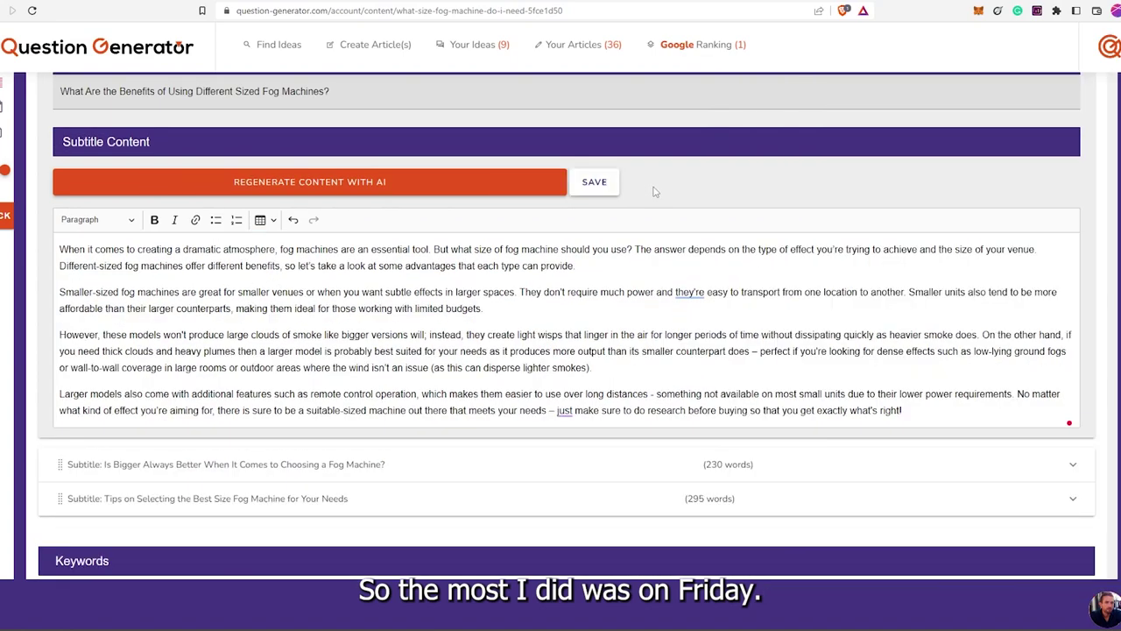
{"action": "left_click", "coordinate": [602, 188]}
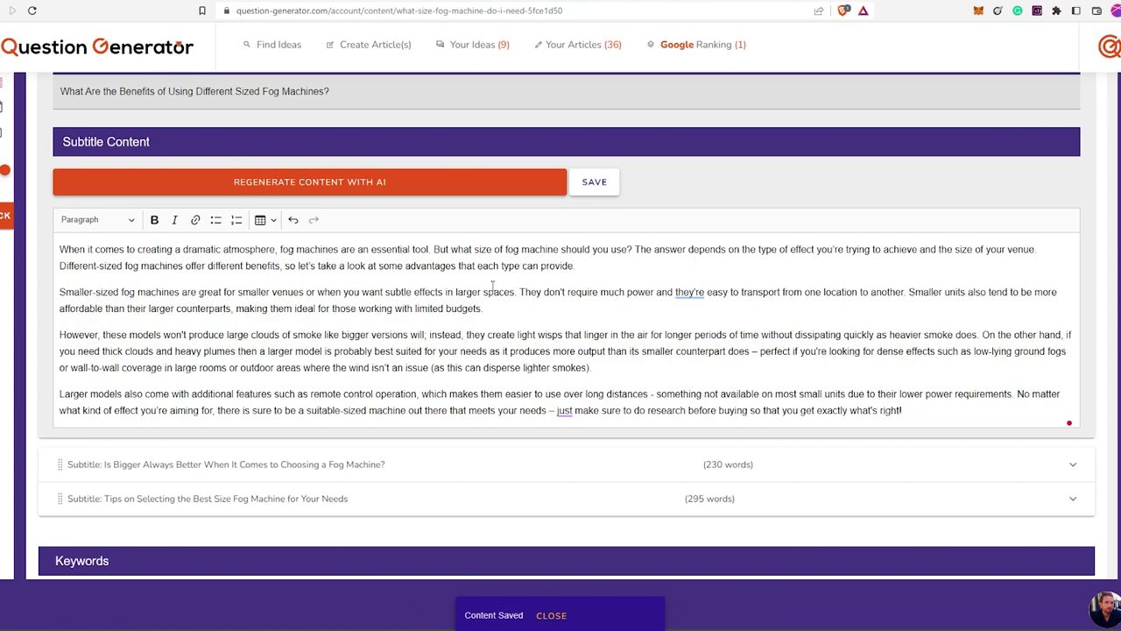
{"action": "scroll", "coordinate": [538, 293], "scroll_direction": "up", "scroll_amount": 3}
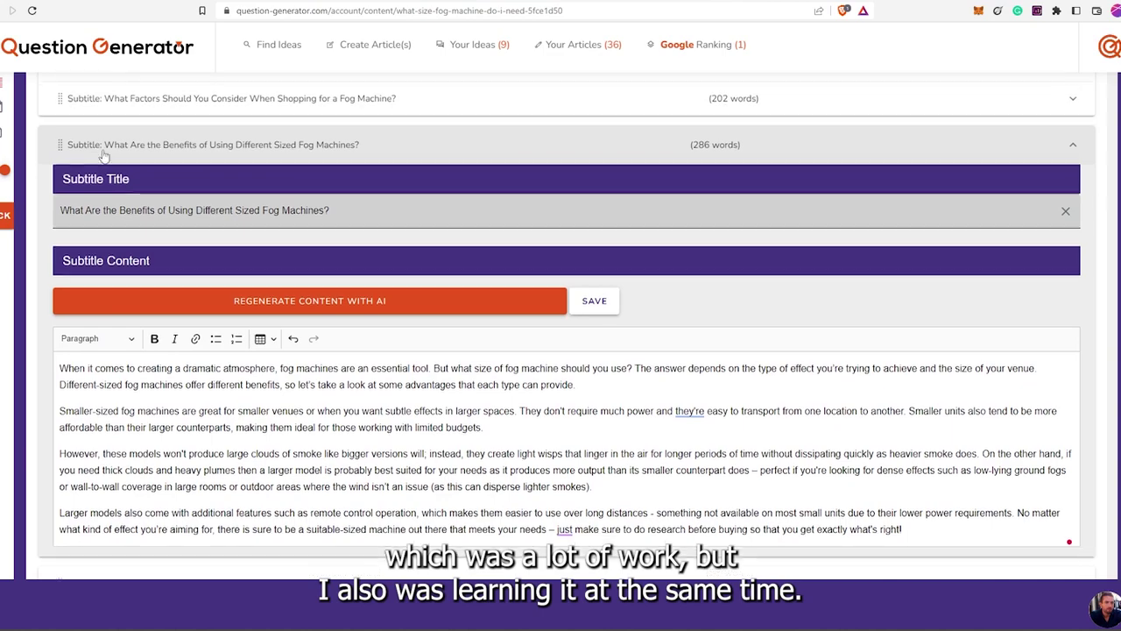
{"action": "left_click", "coordinate": [102, 155]}
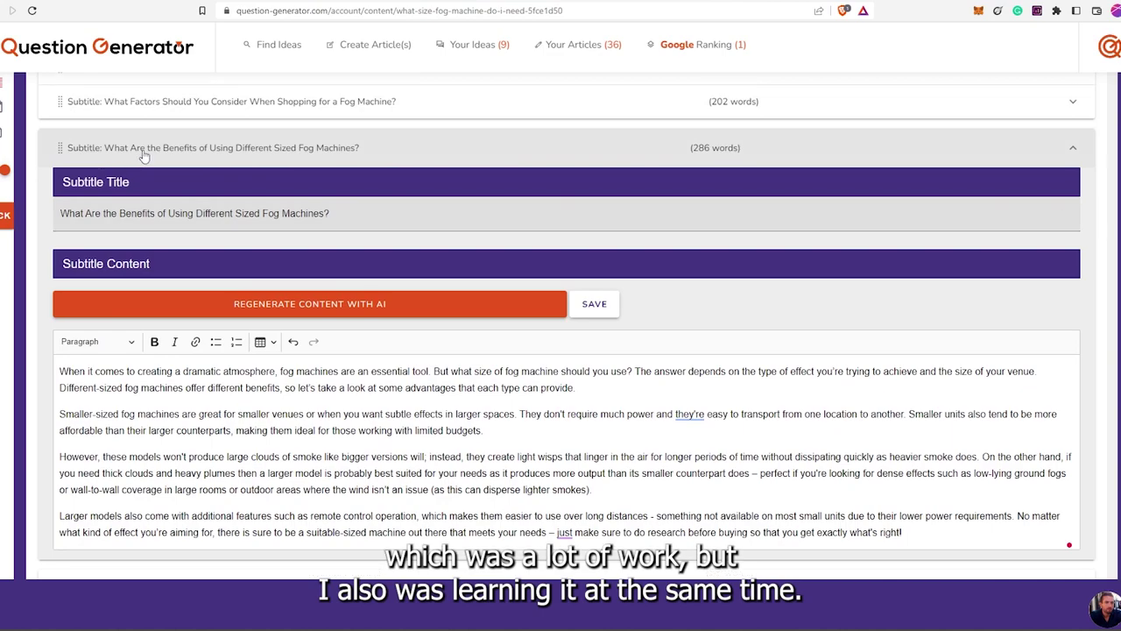
Break the Is Bigger Always Better text into paragraphs at For small spaces, On the other hand and In conclusion
{"action": "left_click", "coordinate": [156, 354]}
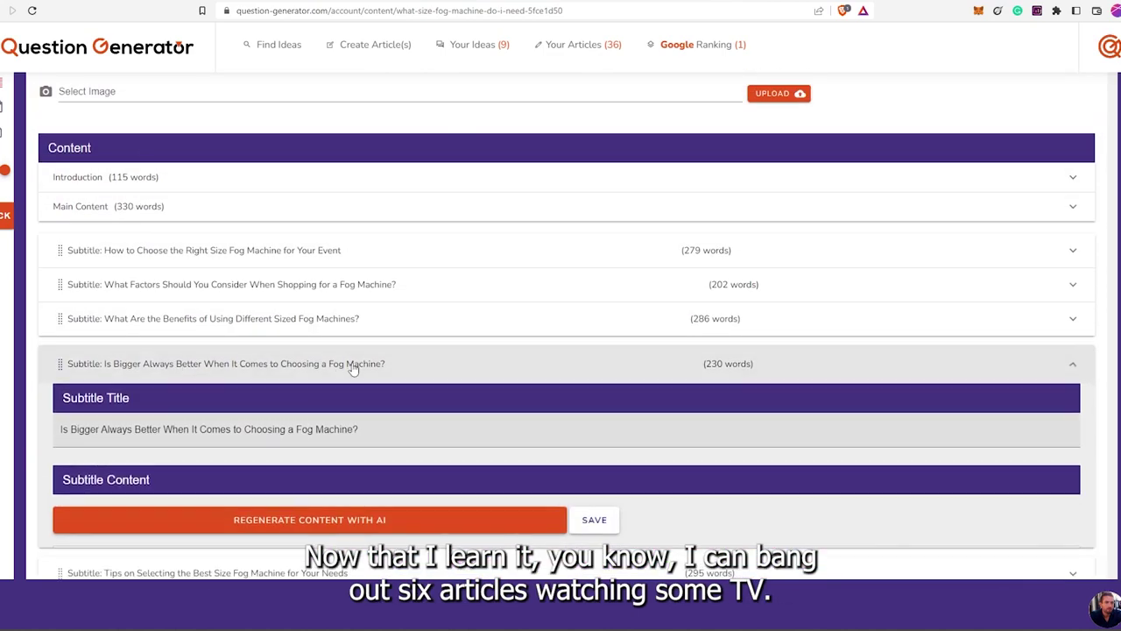
{"action": "scroll", "coordinate": [453, 283], "scroll_direction": "down", "scroll_amount": 3}
{"action": "scroll", "coordinate": [322, 243], "scroll_direction": "down", "scroll_amount": 2}
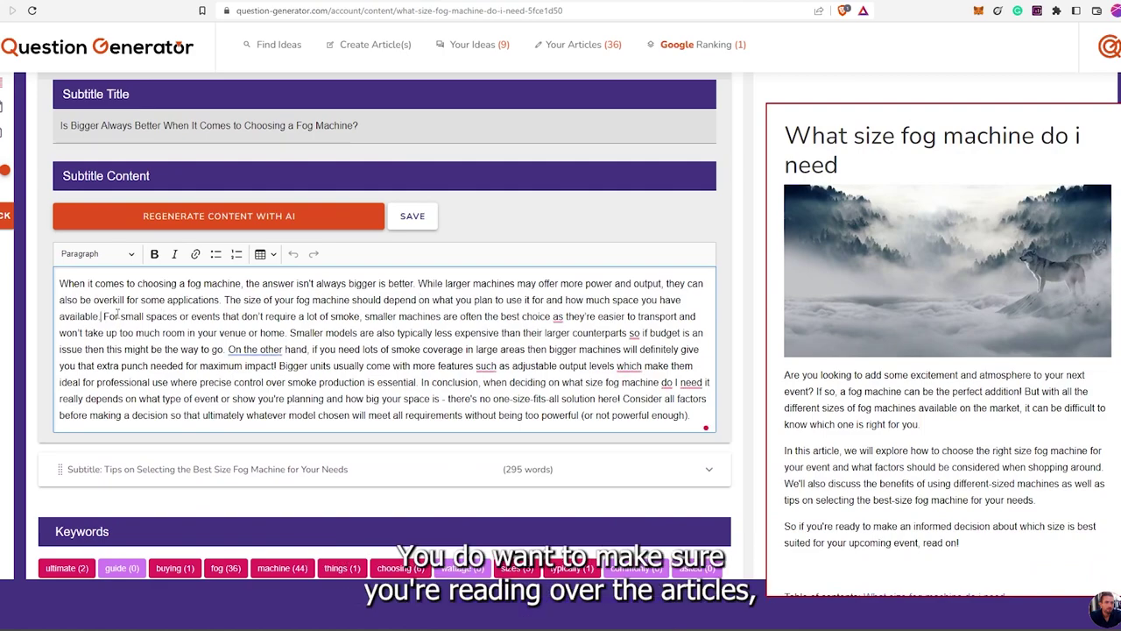
{"action": "key", "text": "Return"}
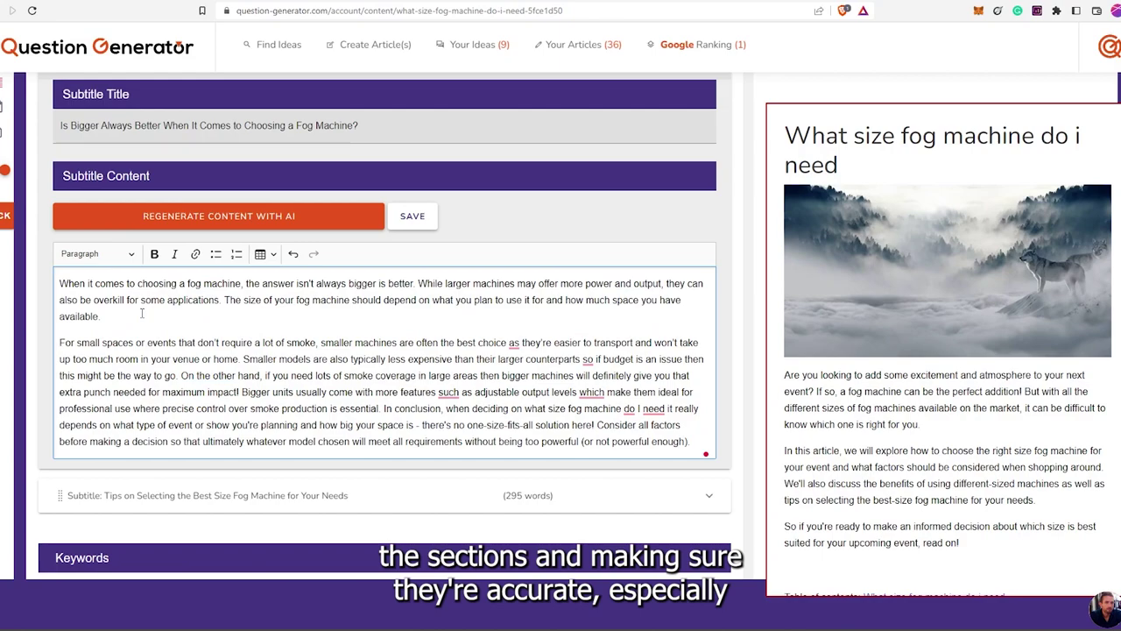
{"action": "left_click", "coordinate": [178, 376]}
{"action": "key", "text": "BackSpace"}
{"action": "key", "text": "Return"}
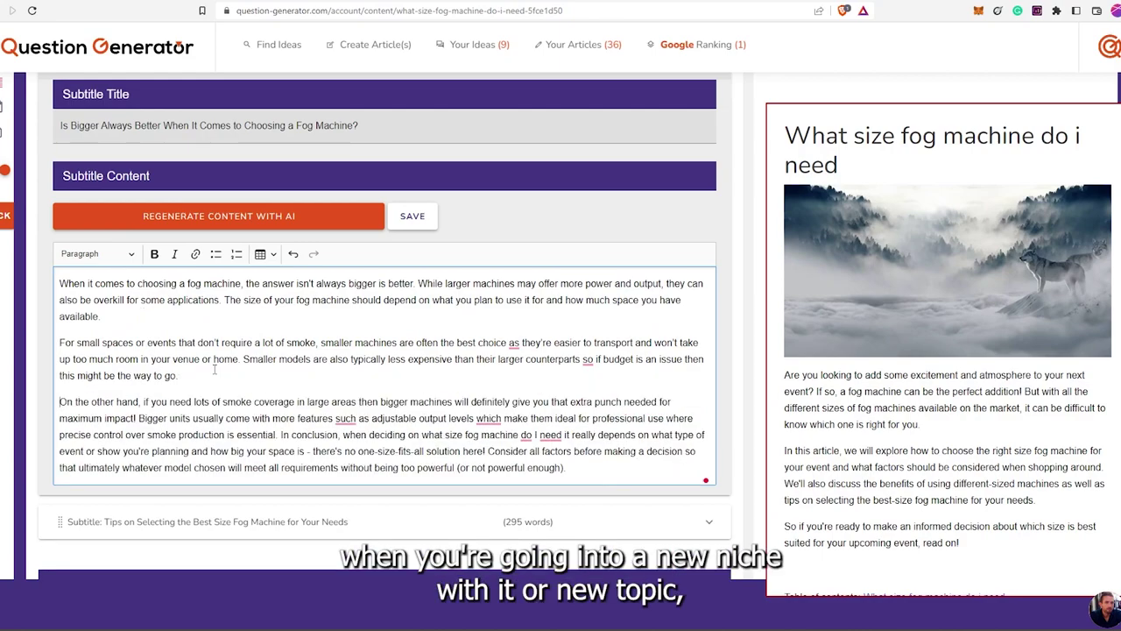
{"action": "left_click", "coordinate": [278, 434]}
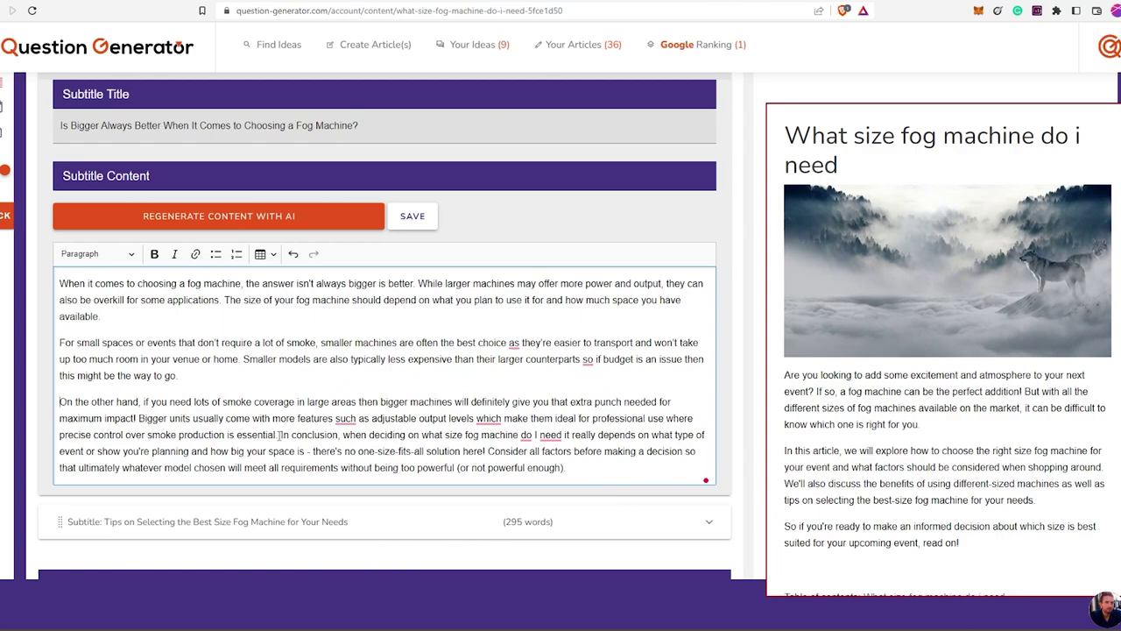
{"action": "key", "text": "Return"}
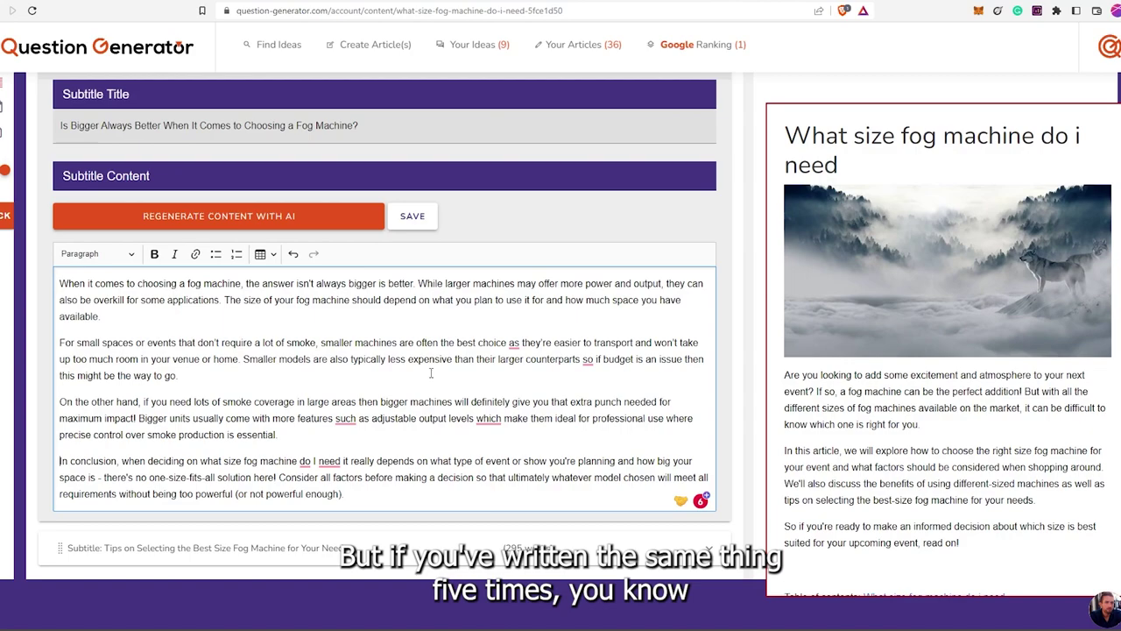
Add the suggested comma before 'as' and check the Grammarly suggestion on 'so'
{"action": "left_click", "coordinate": [514, 344]}
{"action": "left_click", "coordinate": [535, 375]}
{"action": "left_click", "coordinate": [585, 360]}
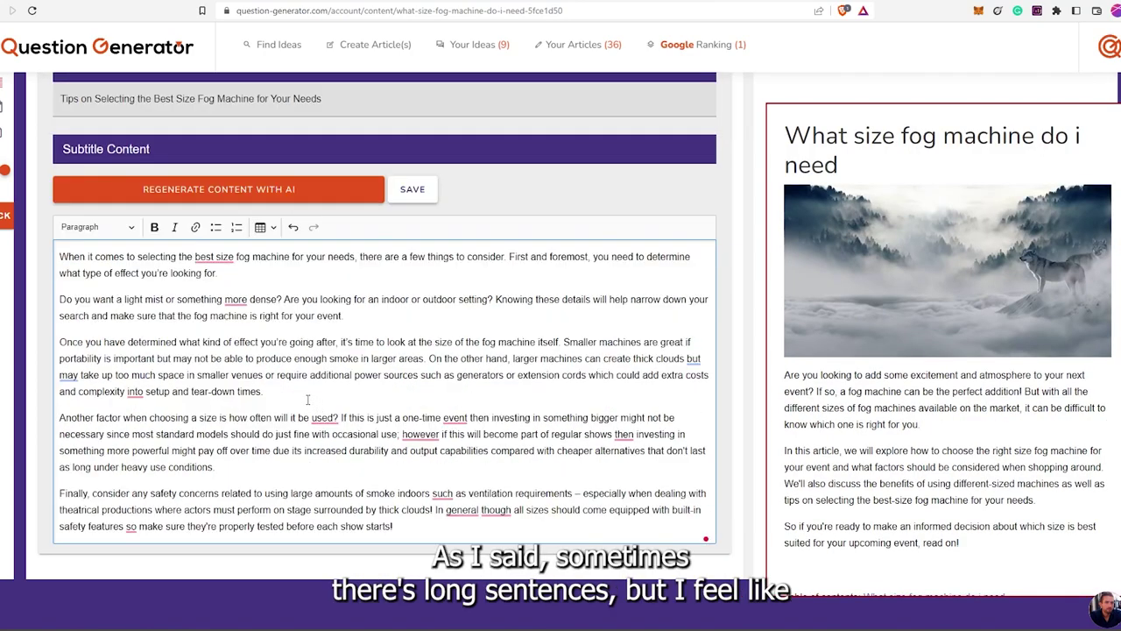
Fix 'best-size', simplify 'more dense' to 'dense', change 'into' to 'to', and drop the question mark after 'used'
{"action": "left_click", "coordinate": [216, 258]}
{"action": "left_click", "coordinate": [219, 289]}
{"action": "left_click", "coordinate": [237, 299]}
{"action": "left_click", "coordinate": [246, 340]}
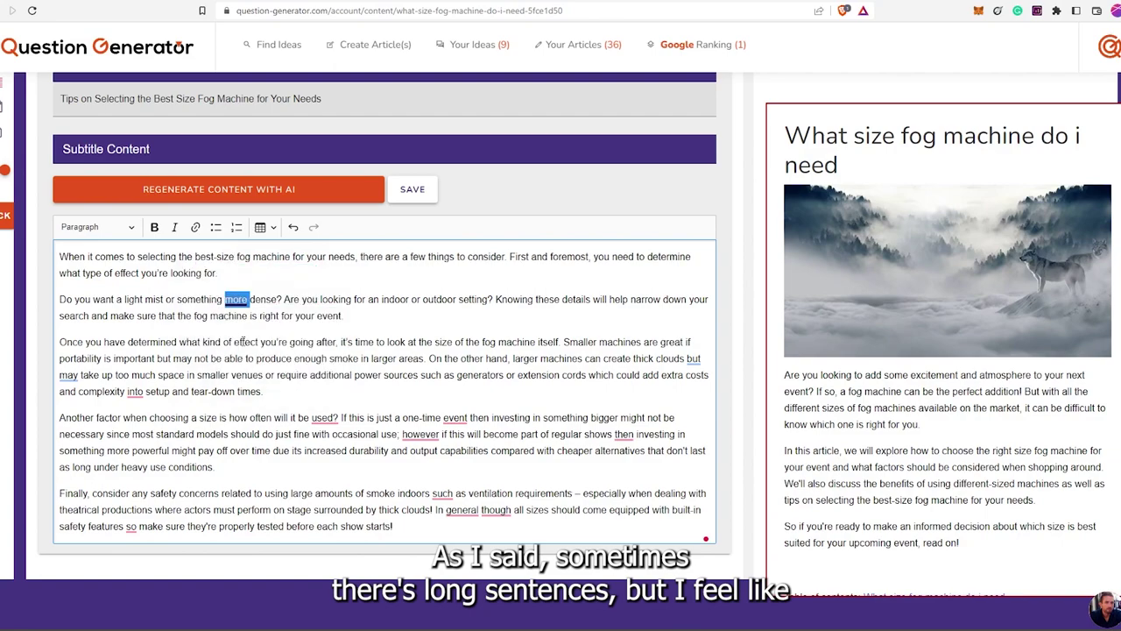
{"action": "left_click", "coordinate": [137, 393]}
{"action": "left_click", "coordinate": [133, 424]}
{"action": "left_click", "coordinate": [326, 418]}
{"action": "left_click", "coordinate": [326, 450]}
Add a comma after 'event', reword to 'how often it will be used', and save the Tips section
{"action": "left_click", "coordinate": [453, 418]}
{"action": "left_click", "coordinate": [443, 446]}
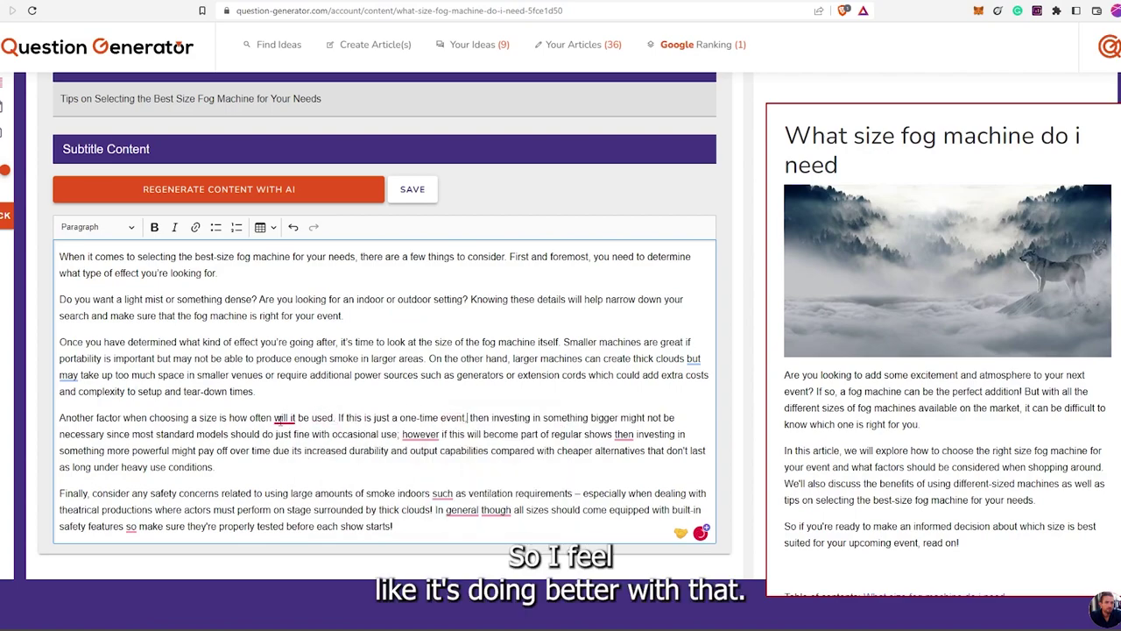
{"action": "left_click", "coordinate": [285, 418]}
{"action": "left_click", "coordinate": [284, 445]}
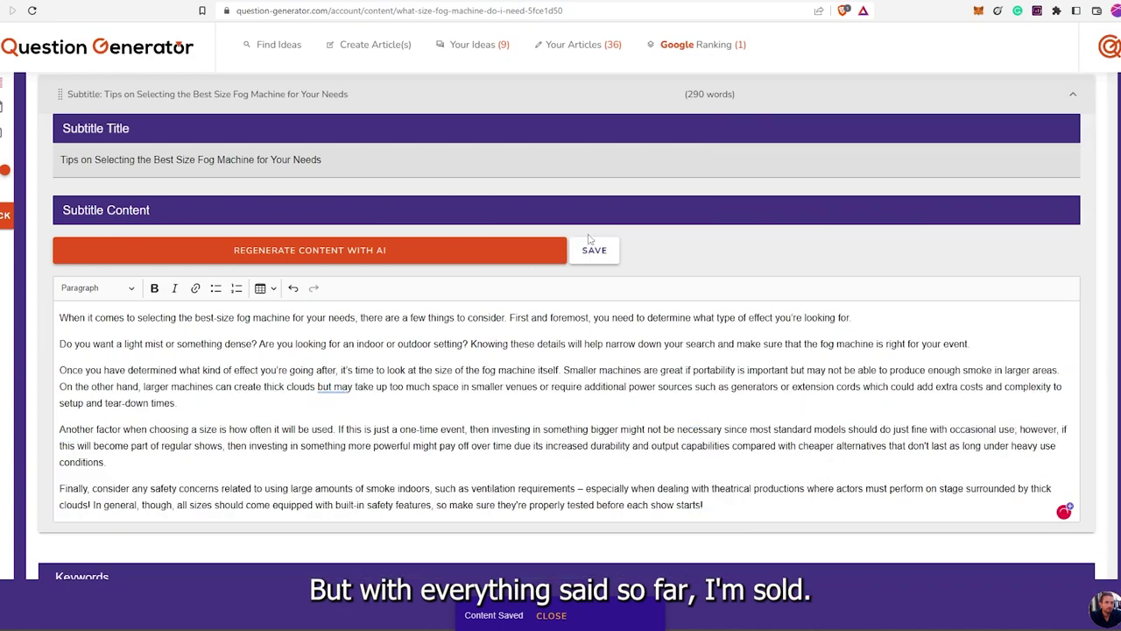
{"action": "left_click", "coordinate": [607, 252]}
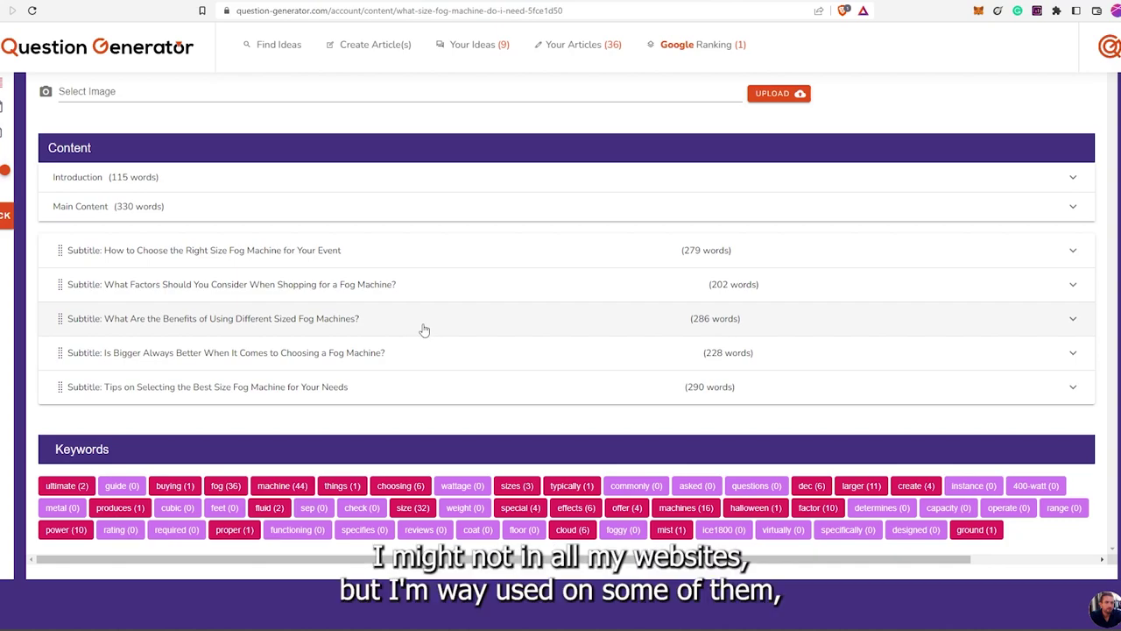
Reopen the What Are the Benefits of Using Different Sized Fog Machines? section to review its four paragraphs
{"action": "scroll", "coordinate": [447, 362], "scroll_direction": "up", "scroll_amount": 5}
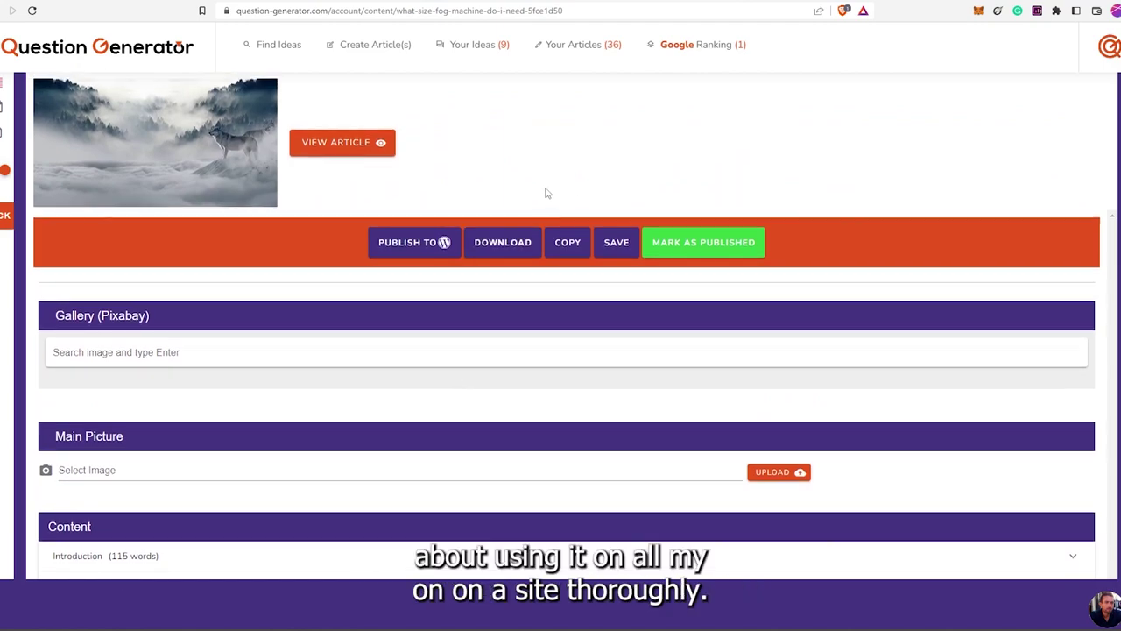
{"action": "scroll", "coordinate": [546, 193], "scroll_direction": "up", "scroll_amount": 1}
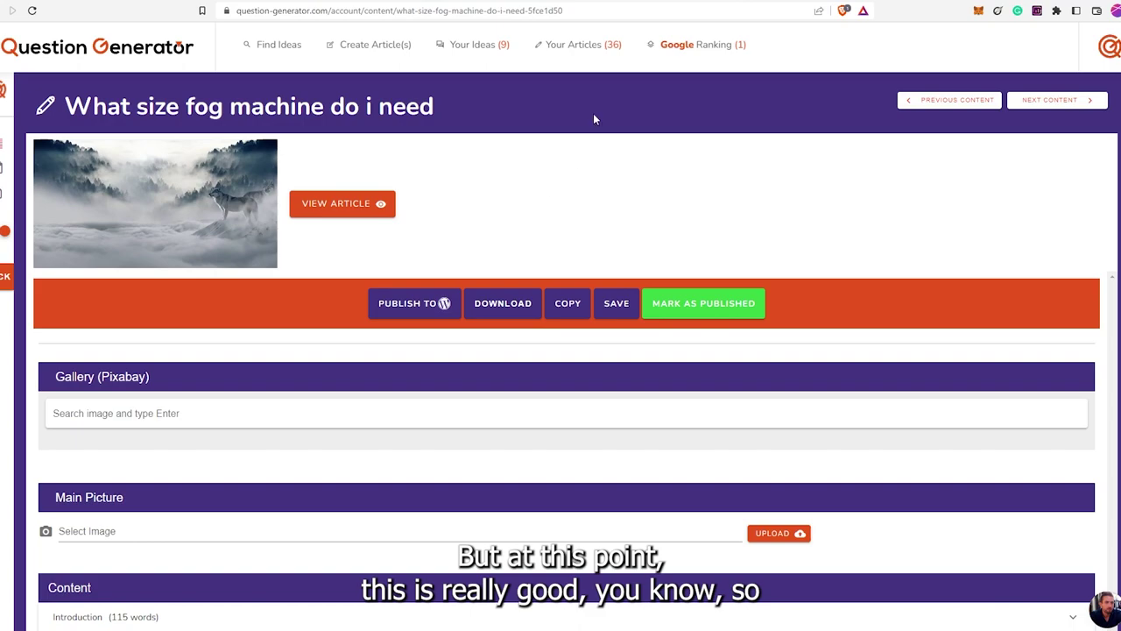
{"action": "scroll", "coordinate": [350, 192], "scroll_direction": "down", "scroll_amount": 5}
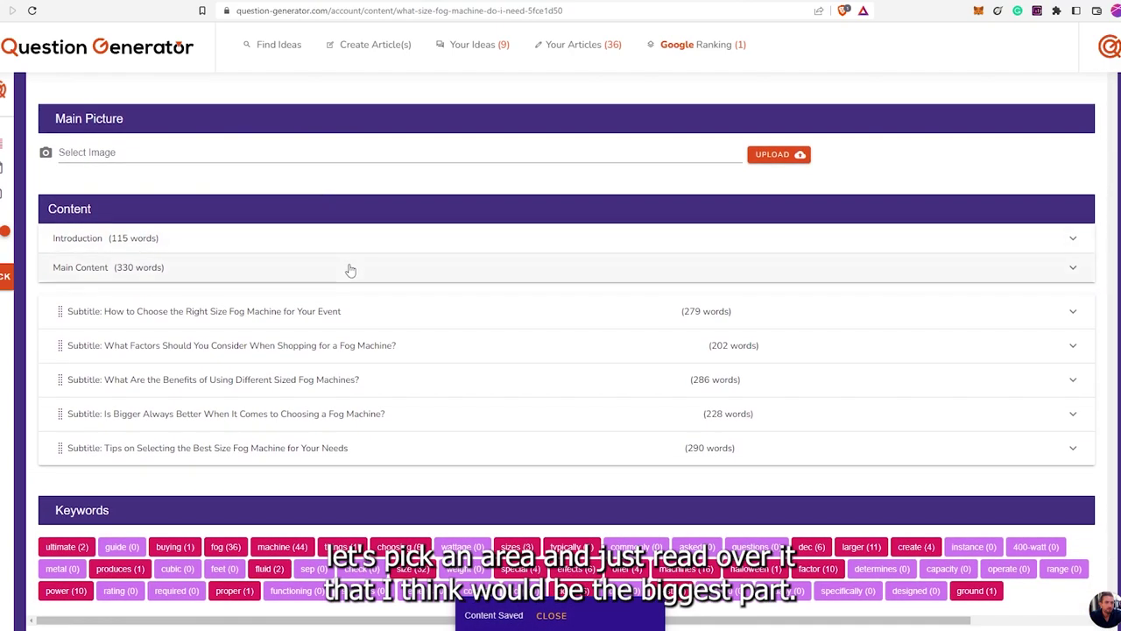
{"action": "left_click", "coordinate": [544, 387]}
Replace 'remote control operation' with 'a better internal heater' and the following clause with 'warm up quicker and last longer'
{"action": "scroll", "coordinate": [504, 364], "scroll_direction": "down", "scroll_amount": 5}
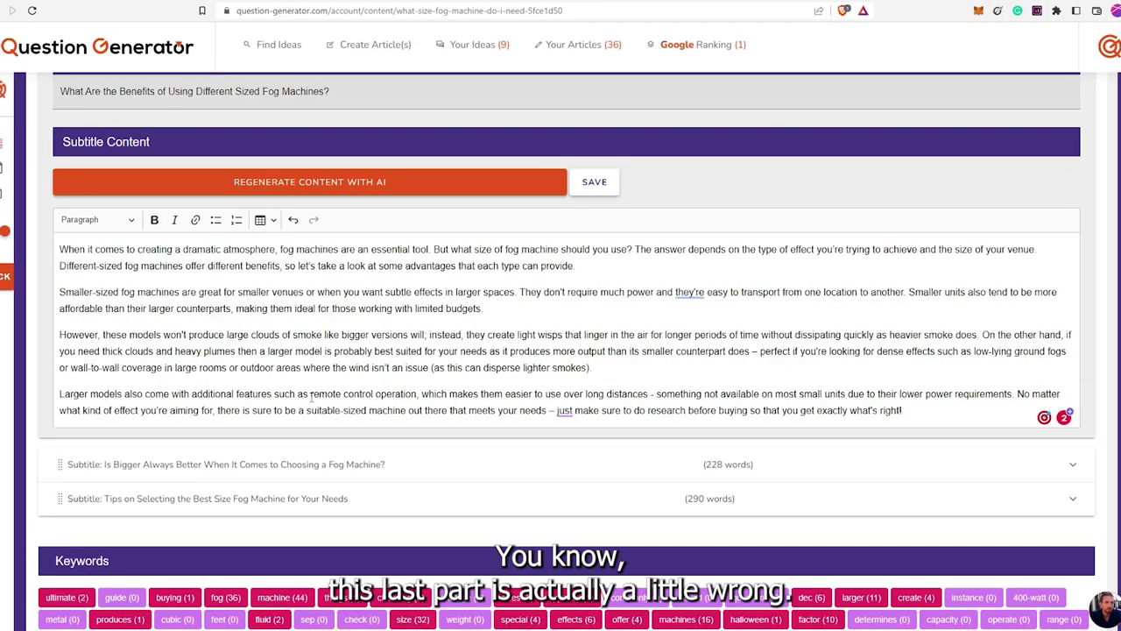
{"action": "left_click", "coordinate": [311, 397]}
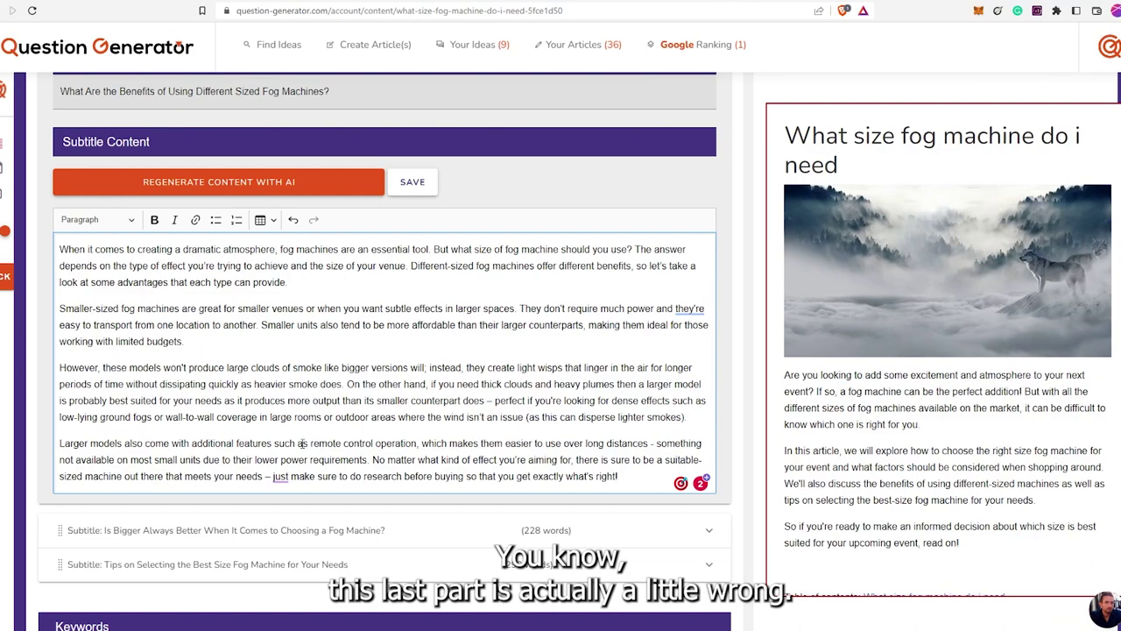
{"action": "scroll", "coordinate": [330, 450], "scroll_direction": "down", "scroll_amount": 1}
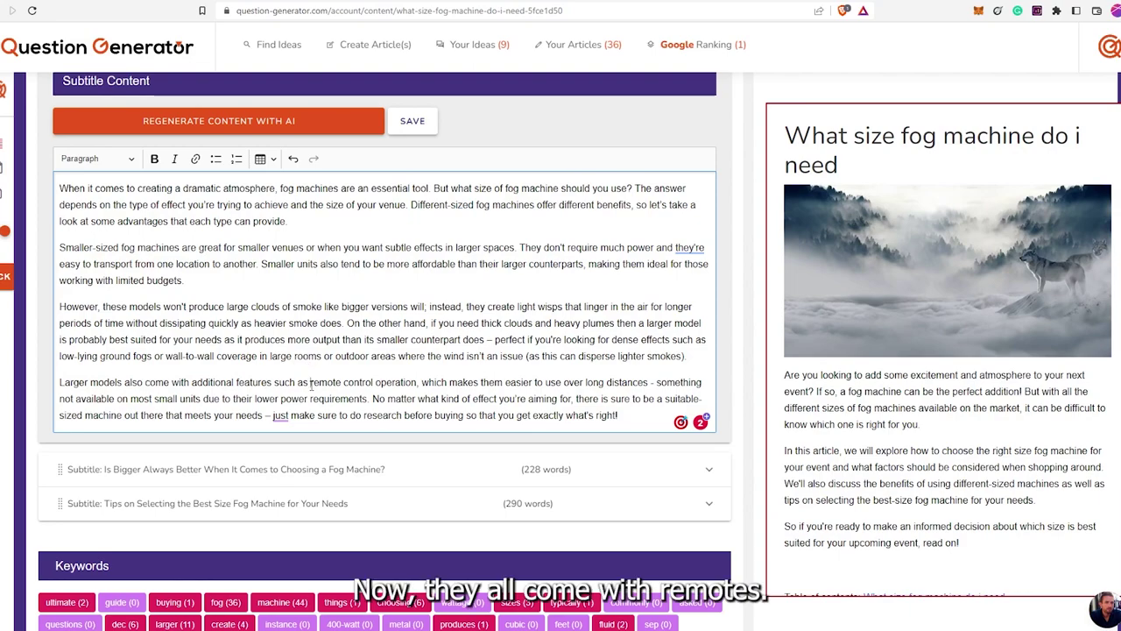
{"action": "left_click_drag", "start_coordinate": [310, 382], "coordinate": [418, 383]}
{"action": "type", "text": "a better h"}
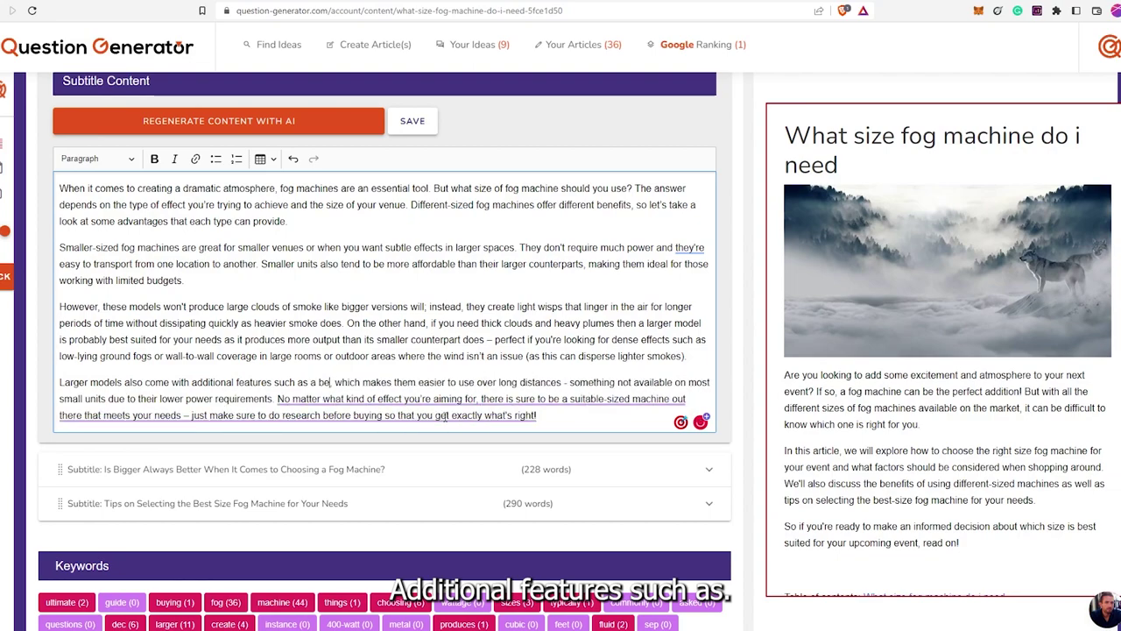
{"action": "key", "text": "BackSpace"}
{"action": "type", "text": "internal heater"}
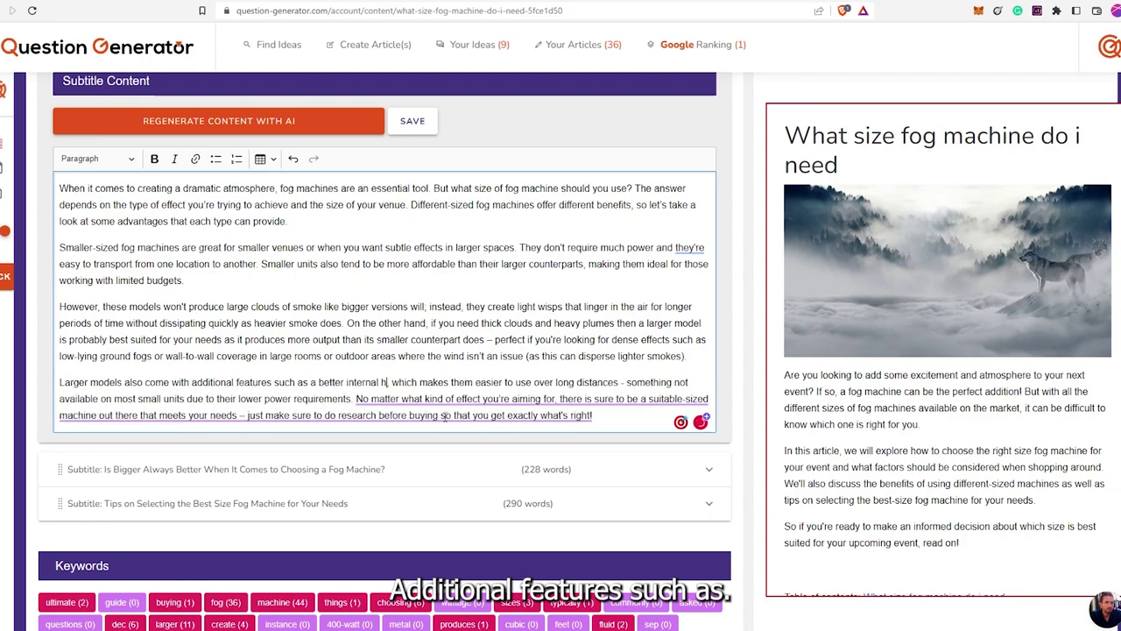
{"action": "left_click", "coordinate": [497, 382]}
{"action": "type", "text": "warm up quicker and last "}
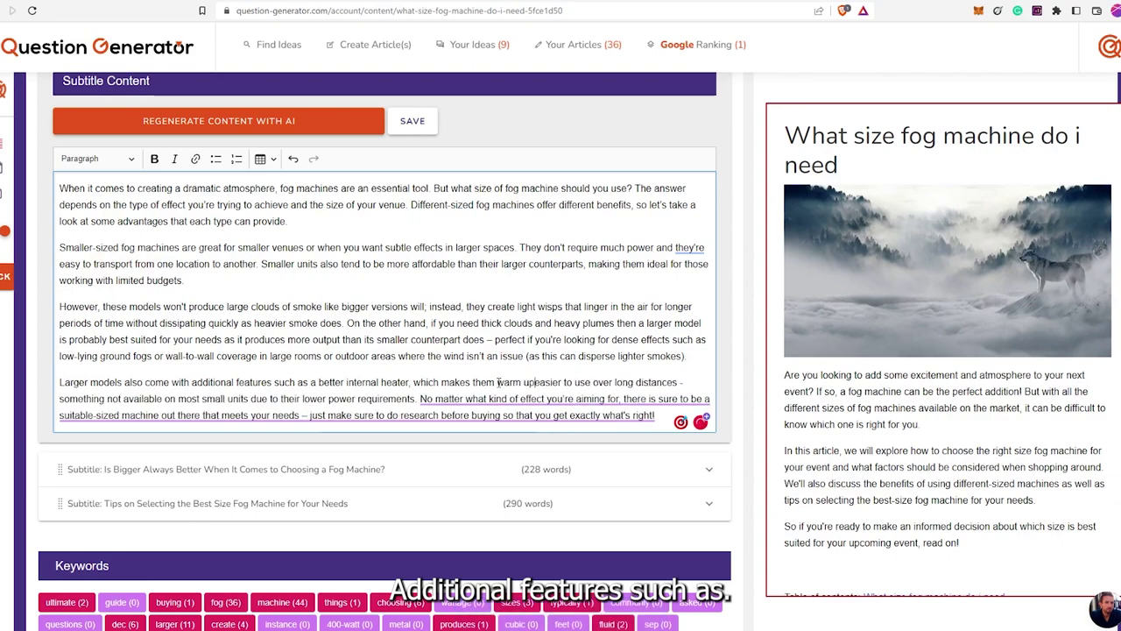
{"action": "type", "text": "longer"}
{"action": "key", "text": "Delete"}
{"action": "key", "text": "Delete"}
{"action": "key", "text": "Delete"}
{"action": "key", "text": "Delete"}
{"action": "key", "text": "Delete"}
{"action": "key", "text": "Delete"}
{"action": "key", "text": "Delete"}
{"action": "key", "text": "Delete"}
{"action": "key", "text": "Delete"}
{"action": "key", "text": "Delete"}
{"action": "key", "text": "Delete"}
{"action": "key", "text": "Delete"}
{"action": "key", "text": "Delete"}
{"action": "key", "text": "Delete"}
{"action": "key", "text": "Delete"}
{"action": "key", "text": "Delete"}
{"action": "key", "text": "Delete"}
{"action": "key", "text": "Delete"}
{"action": "key", "text": "Delete"}
{"action": "key", "text": "Delete"}
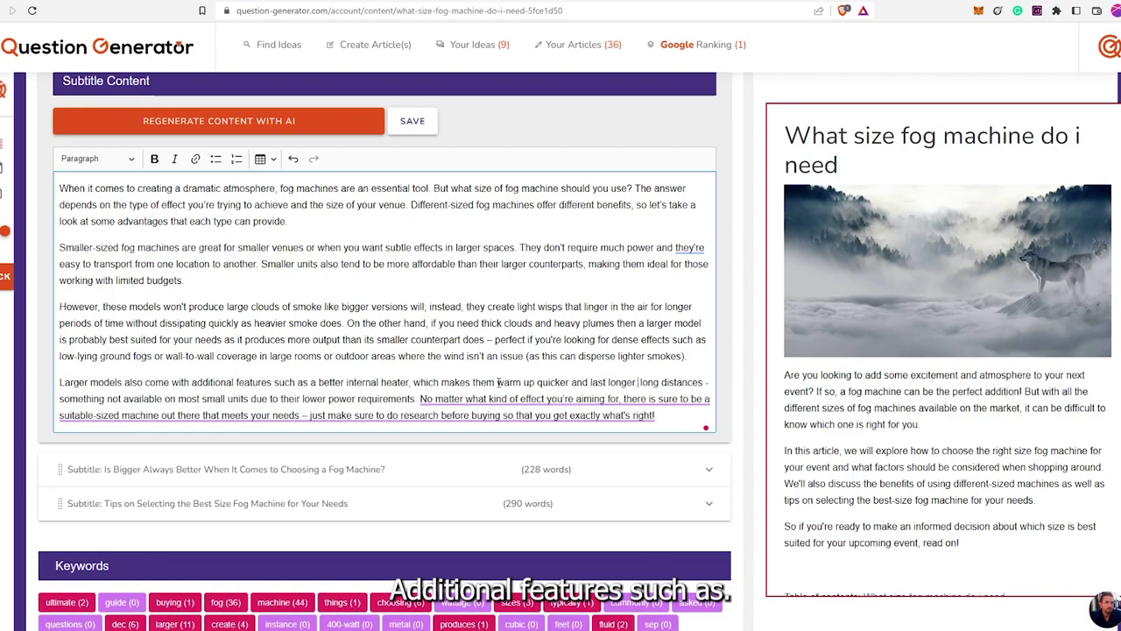
{"action": "key", "text": "Delete"}
{"action": "key", "text": "Delete"}
{"action": "key", "text": "Delete"}
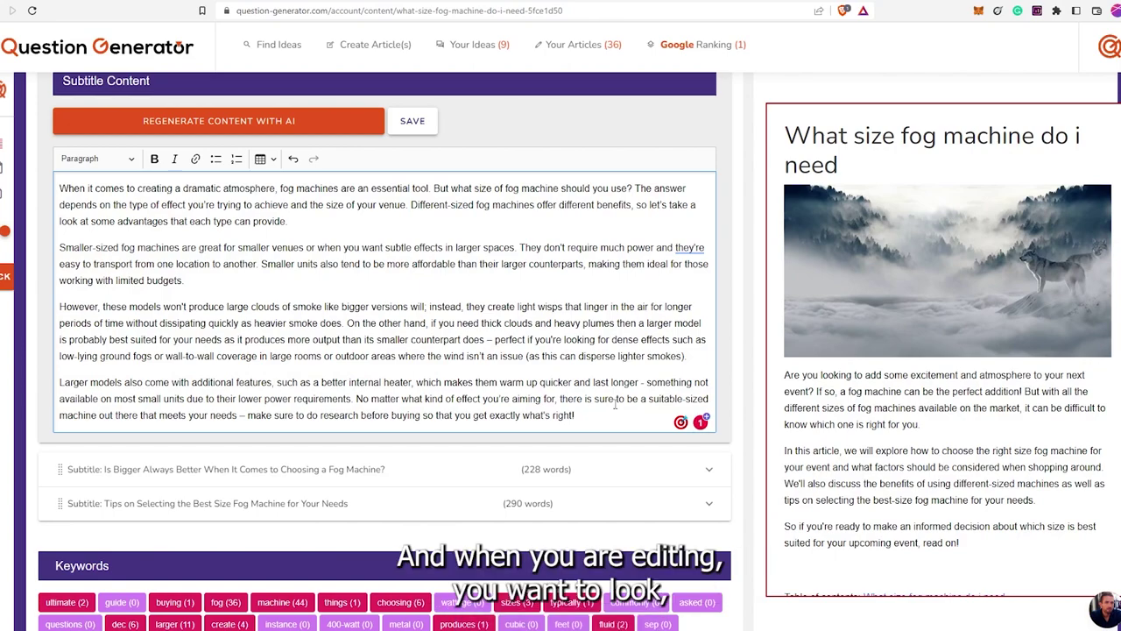
Review the revised paragraphs, then save the Benefits section at 286 words and collapse it
{"action": "scroll", "coordinate": [322, 355], "scroll_direction": "up", "scroll_amount": 1}
{"action": "scroll", "coordinate": [322, 356], "scroll_direction": "down", "scroll_amount": 1}
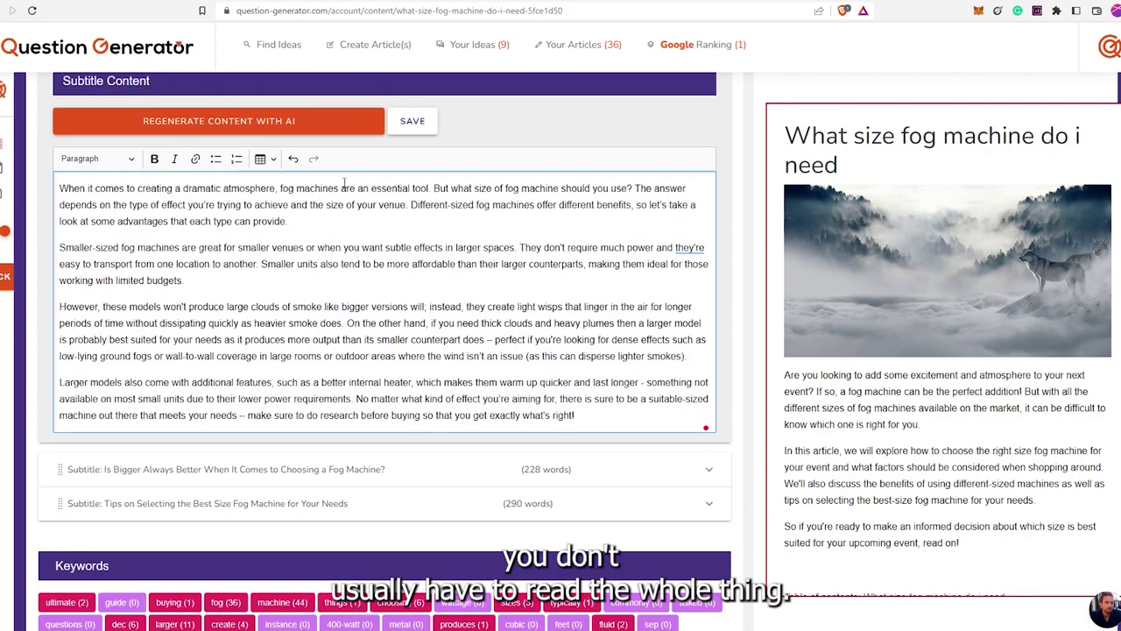
{"action": "left_click_drag", "start_coordinate": [93, 323], "coordinate": [226, 309]}
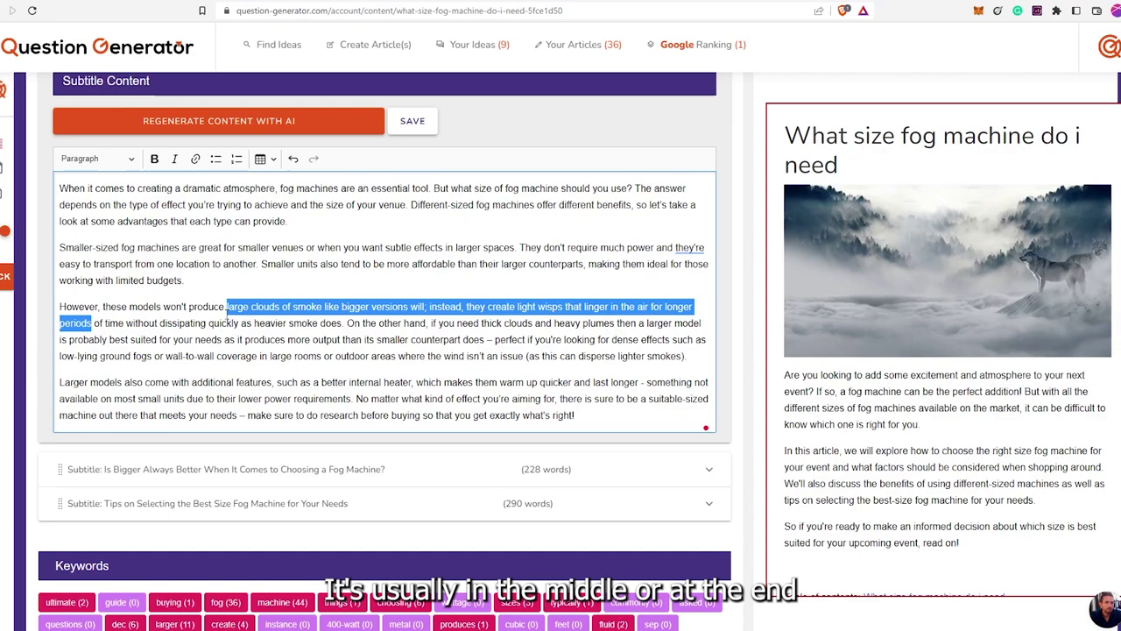
{"action": "left_click_drag", "start_coordinate": [192, 385], "coordinate": [294, 401]}
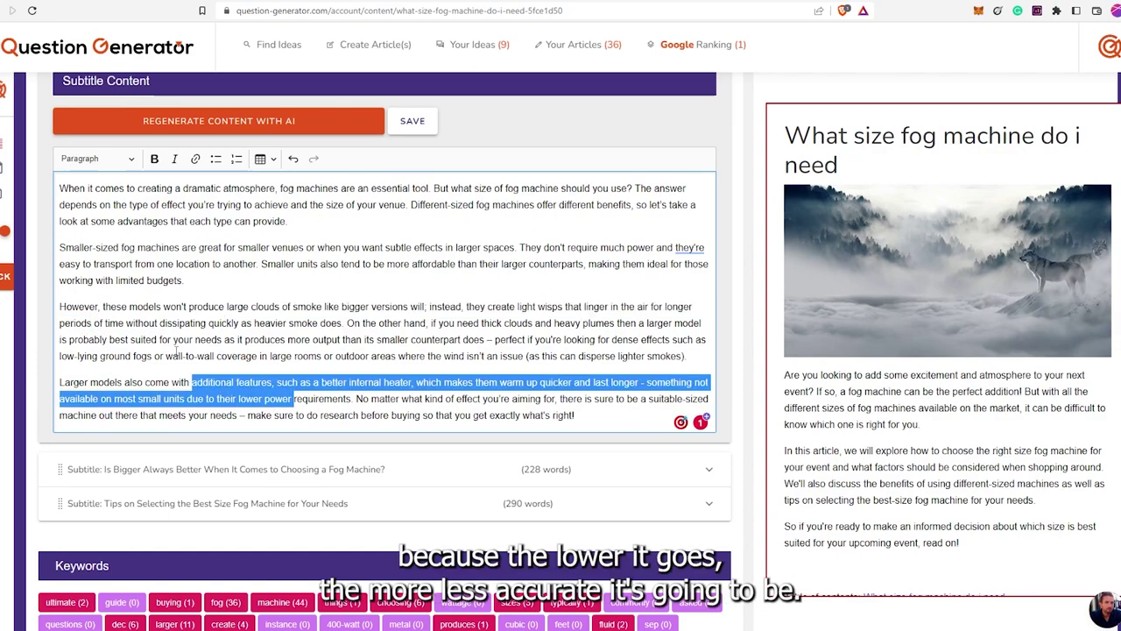
{"action": "left_click", "coordinate": [568, 418]}
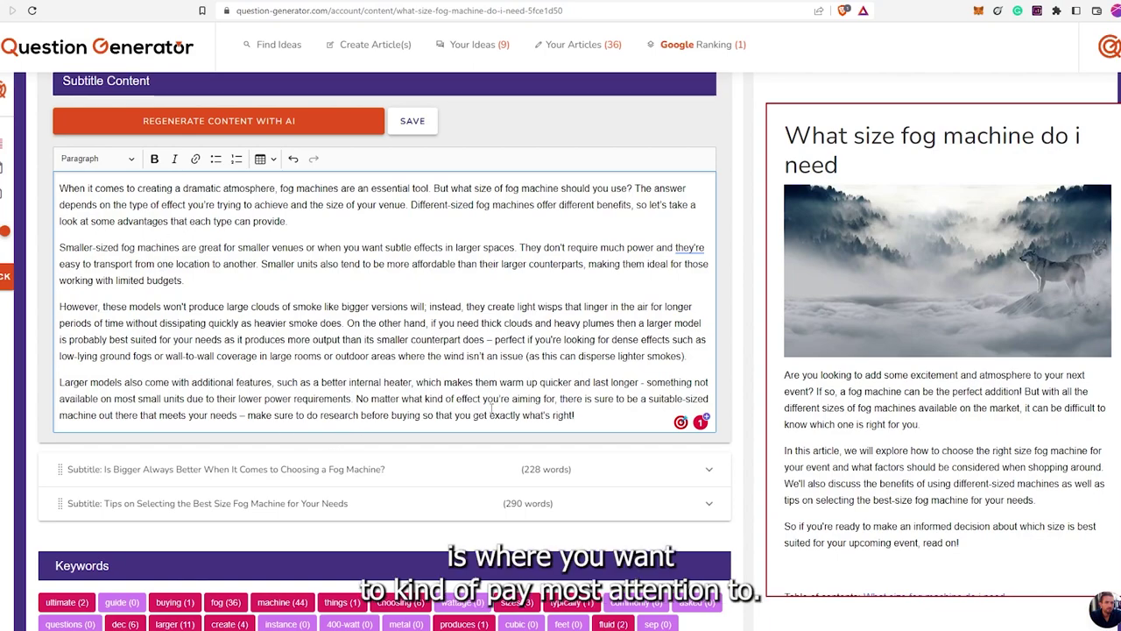
{"action": "scroll", "coordinate": [600, 374], "scroll_direction": "up", "scroll_amount": 1}
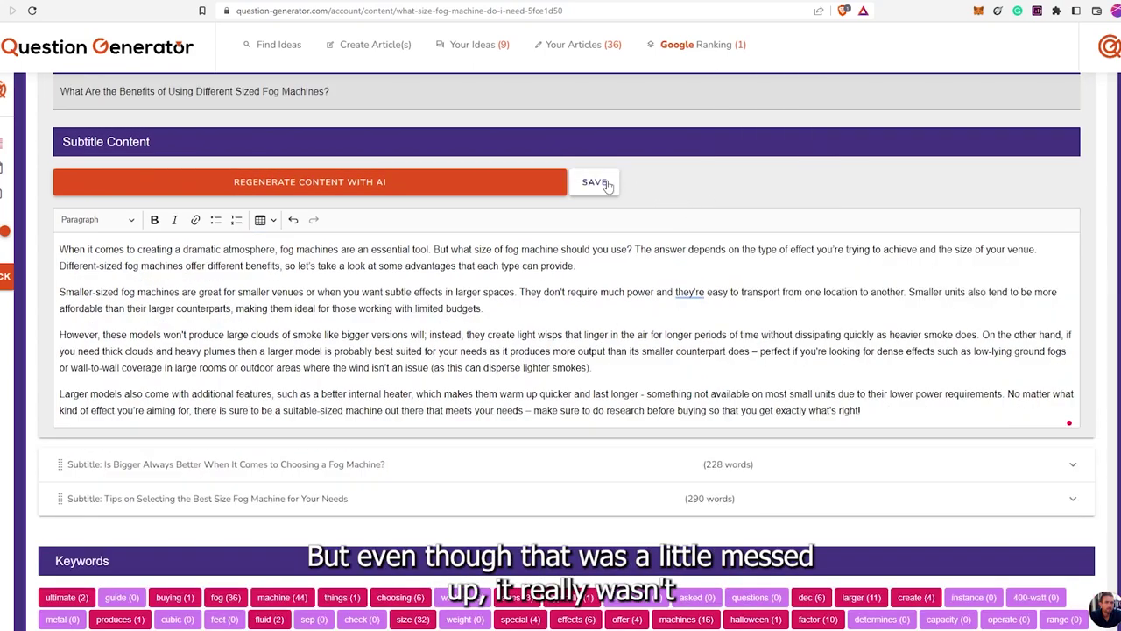
{"action": "left_click", "coordinate": [599, 183]}
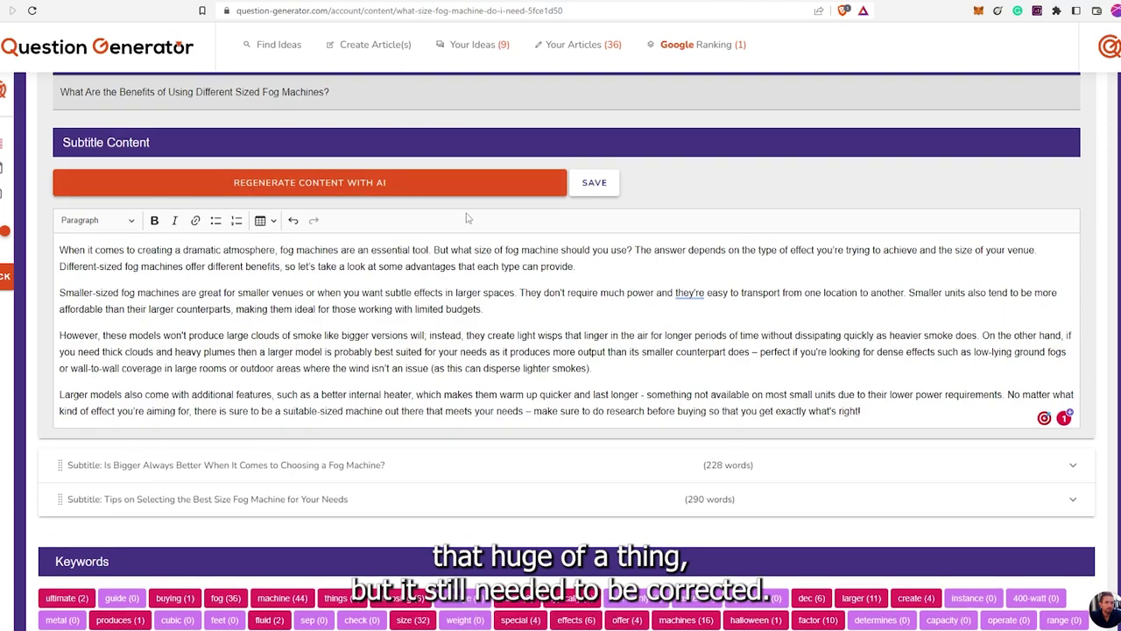
{"action": "scroll", "coordinate": [193, 151], "scroll_direction": "up", "scroll_amount": 1}
{"action": "left_click", "coordinate": [193, 151]}
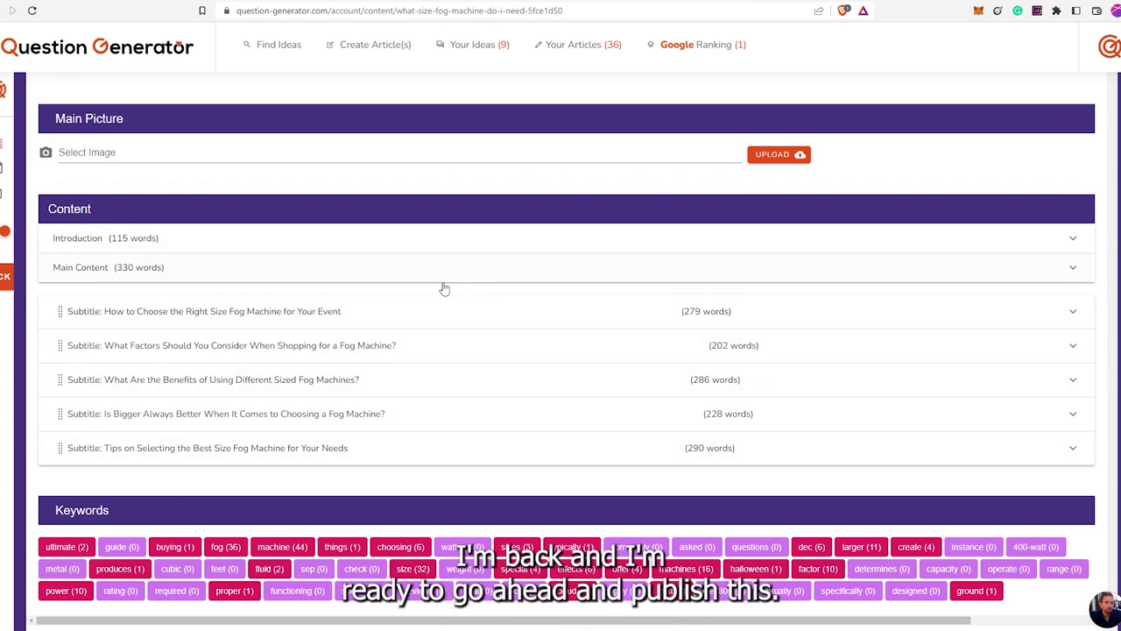
Send the article to WordPress on wildfog.com, category Fog Machine Info, dated January 9, 2023
{"action": "scroll", "coordinate": [485, 289], "scroll_direction": "up", "scroll_amount": 5}
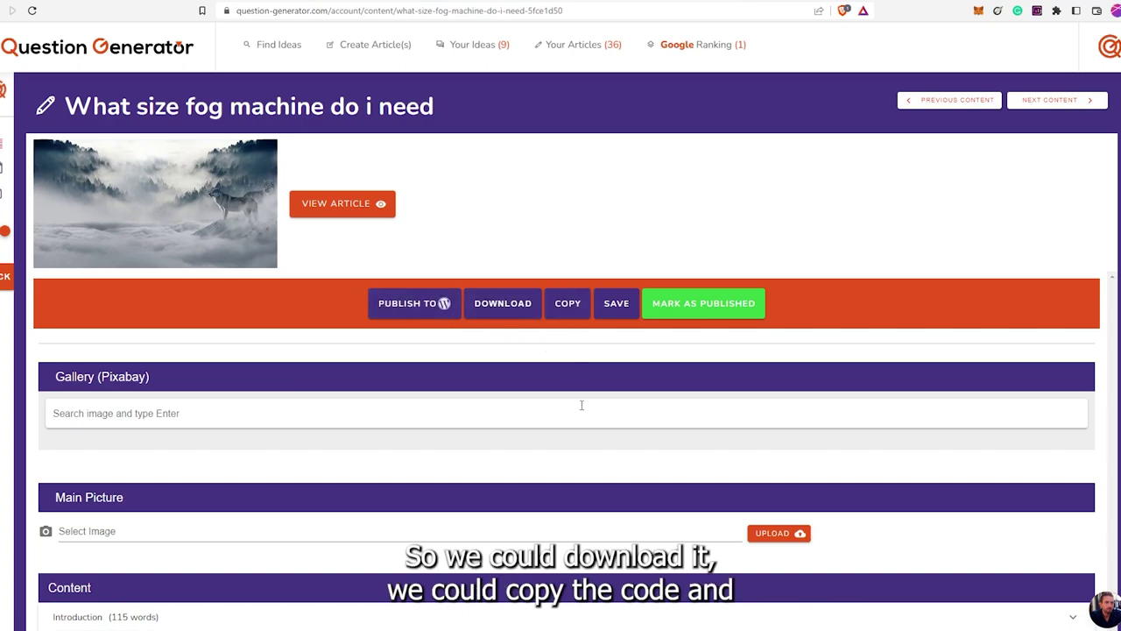
{"action": "left_click", "coordinate": [410, 304]}
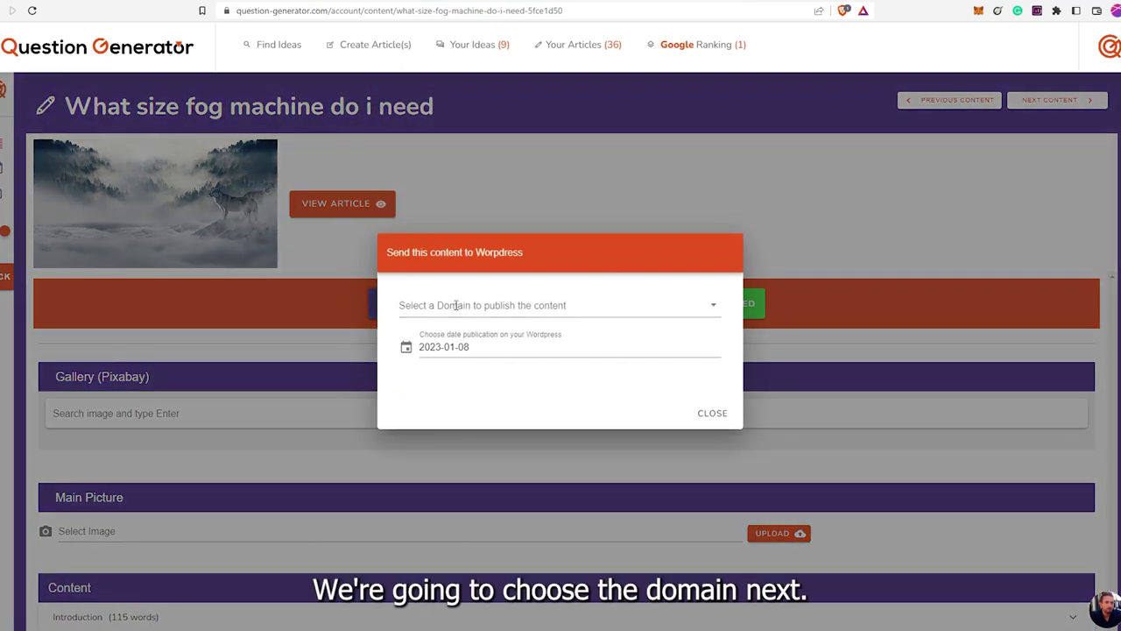
{"action": "left_click", "coordinate": [565, 307]}
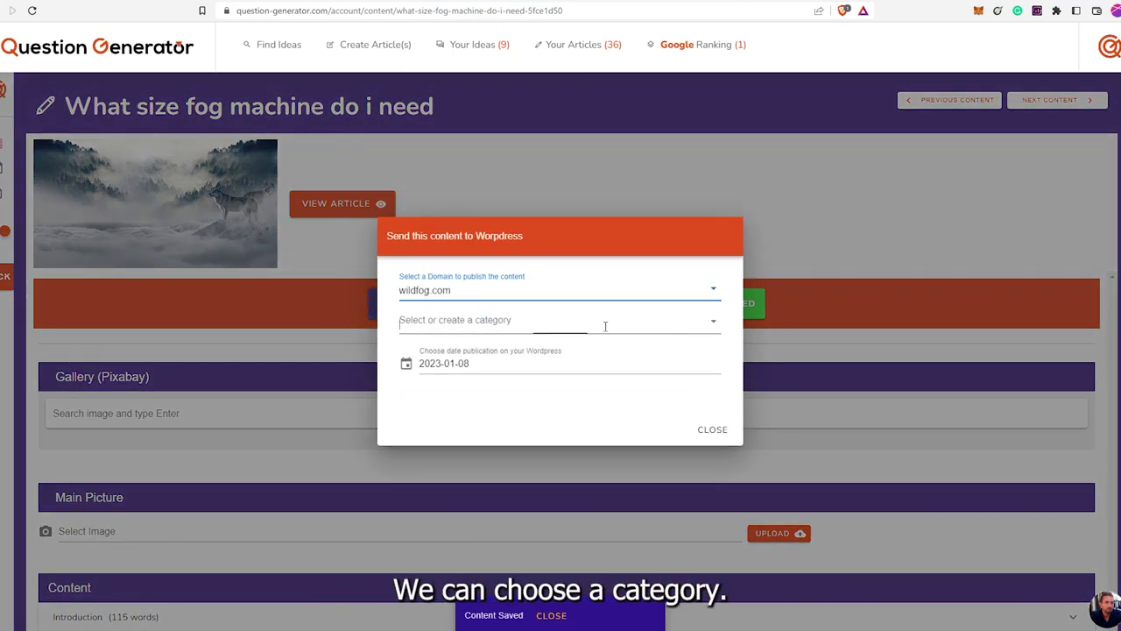
{"action": "left_click", "coordinate": [605, 322]}
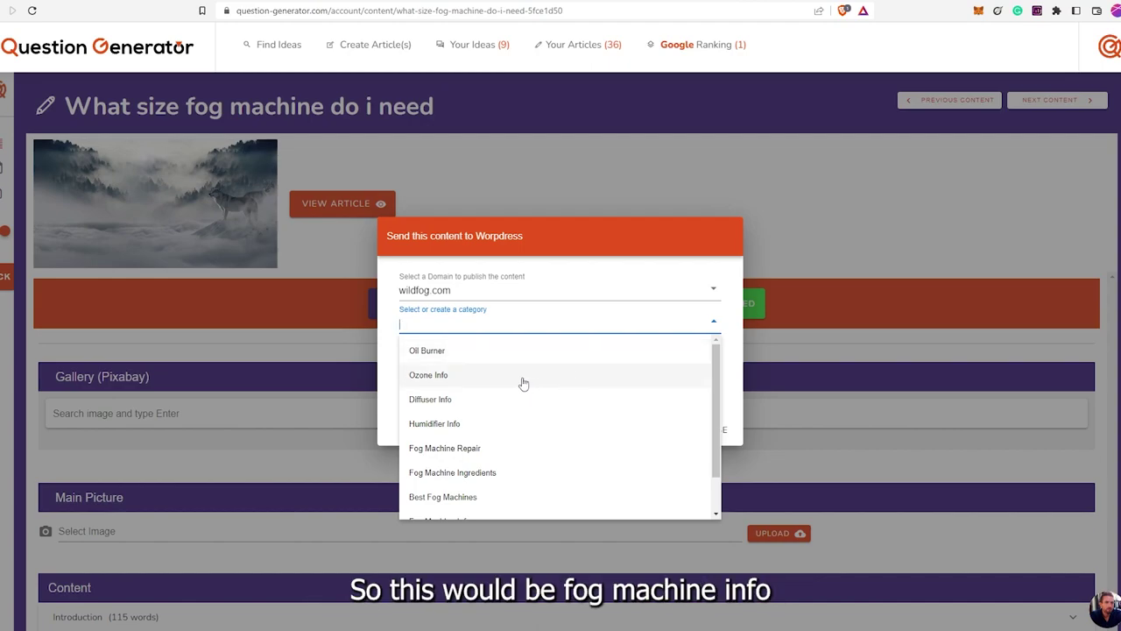
{"action": "scroll", "coordinate": [516, 388], "scroll_direction": "down", "scroll_amount": 1}
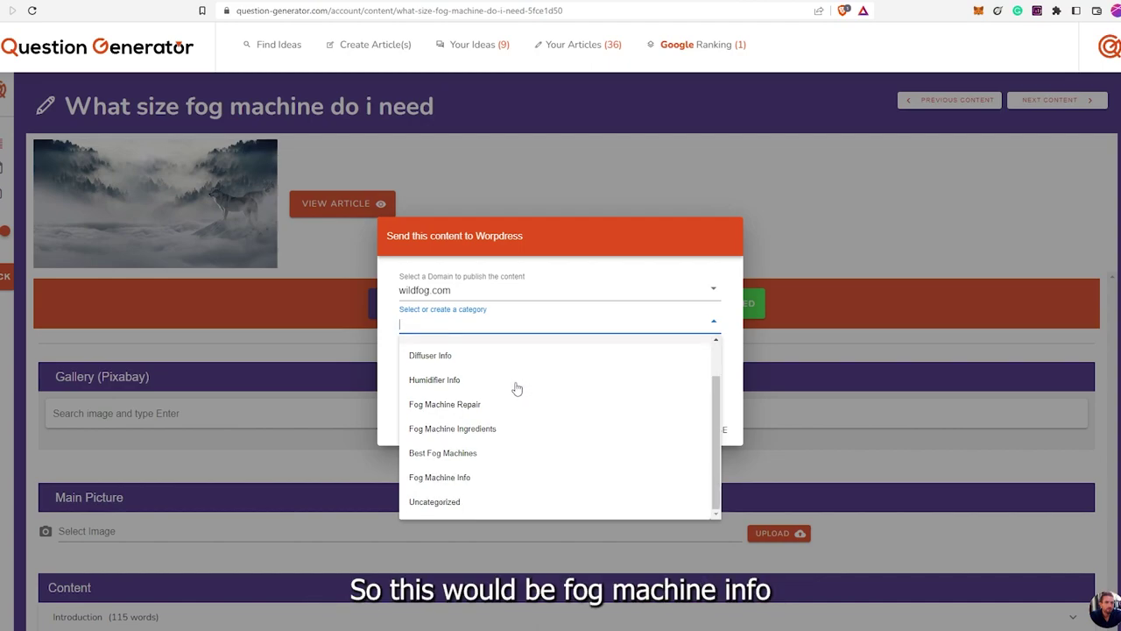
{"action": "left_click", "coordinate": [481, 488]}
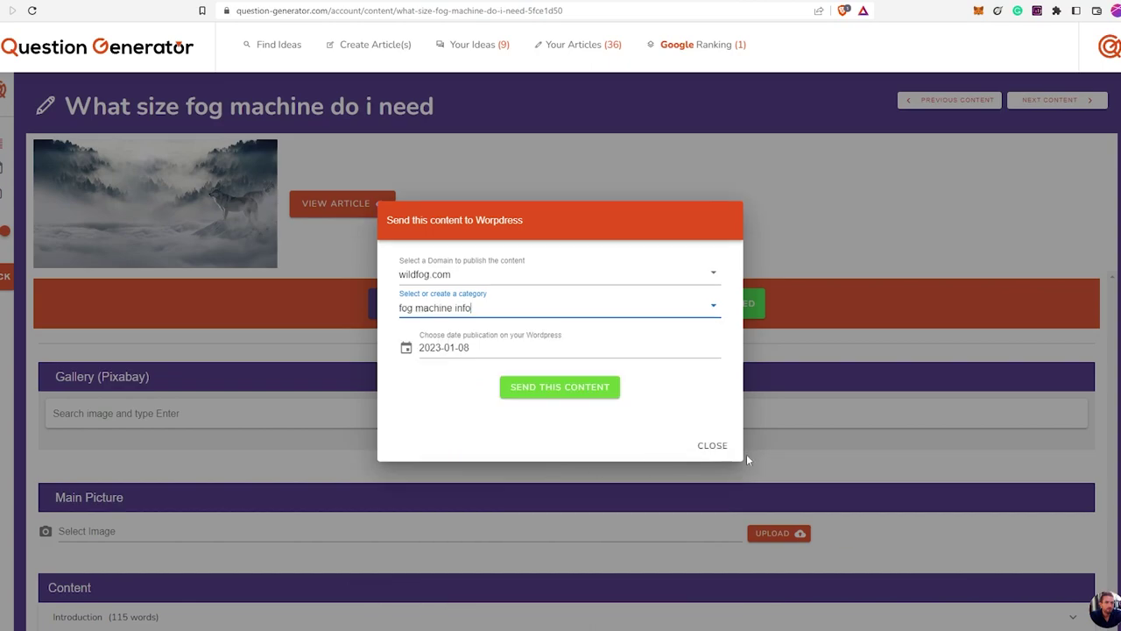
{"action": "left_click", "coordinate": [466, 357]}
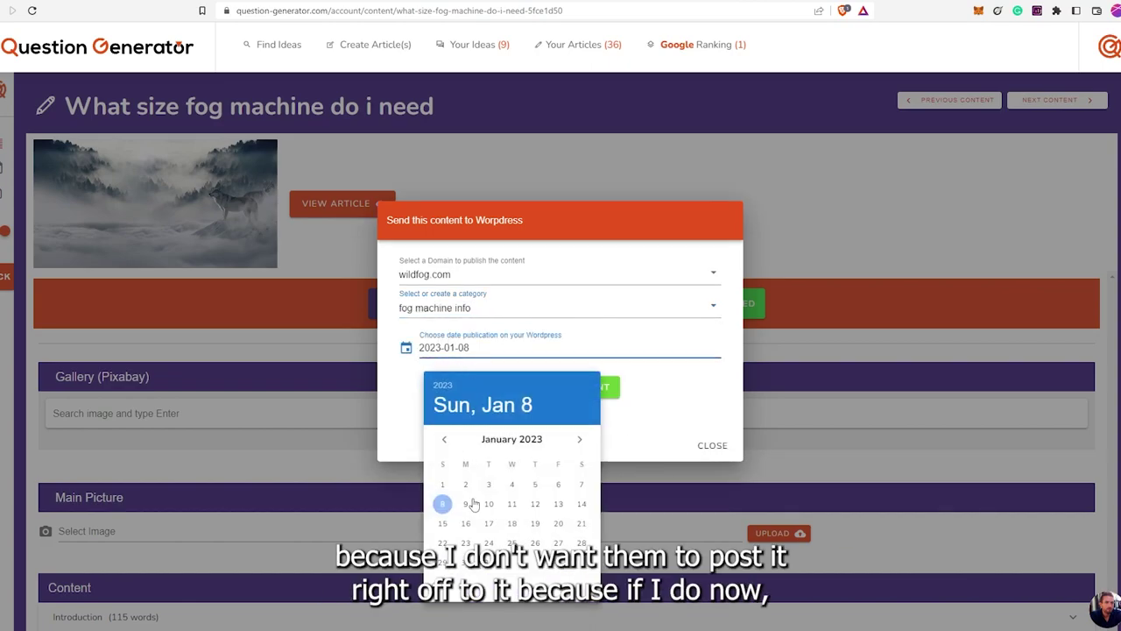
{"action": "left_click", "coordinate": [466, 503]}
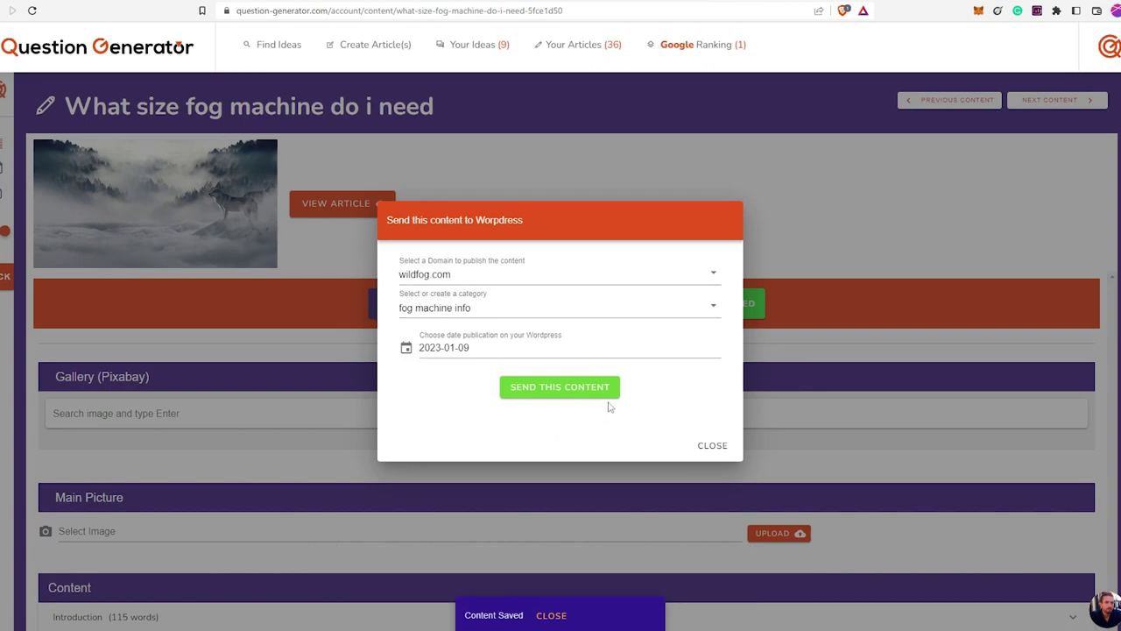
{"action": "left_click", "coordinate": [569, 394]}
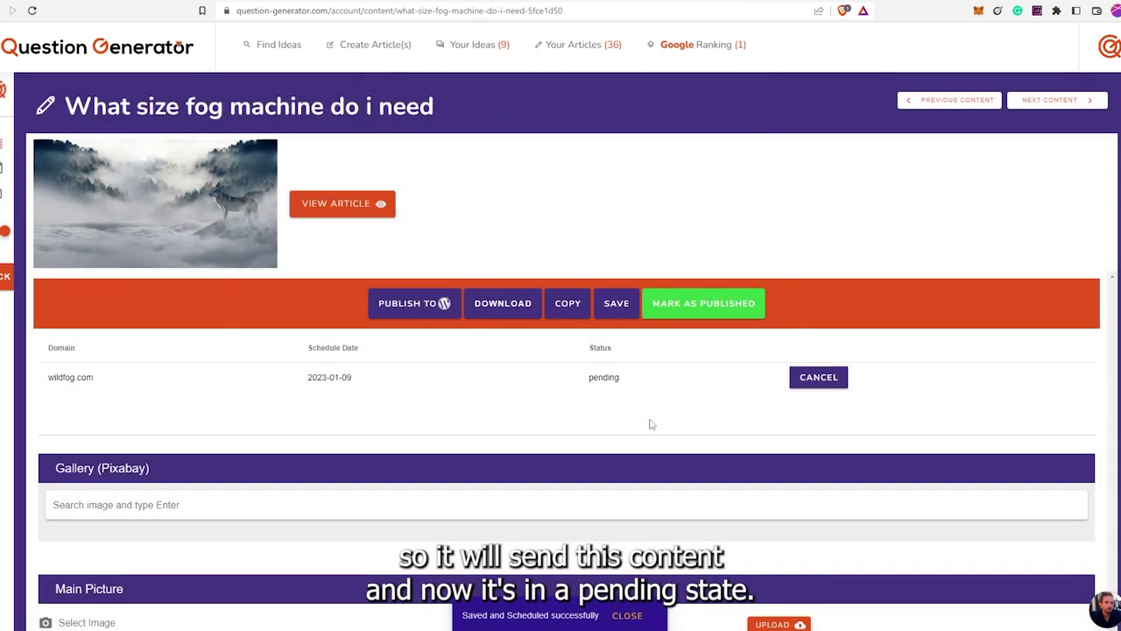
Wait until the wildfog.com entry's status changes from pending to published
{"action": "left_click_drag", "start_coordinate": [629, 385], "coordinate": [584, 410]}
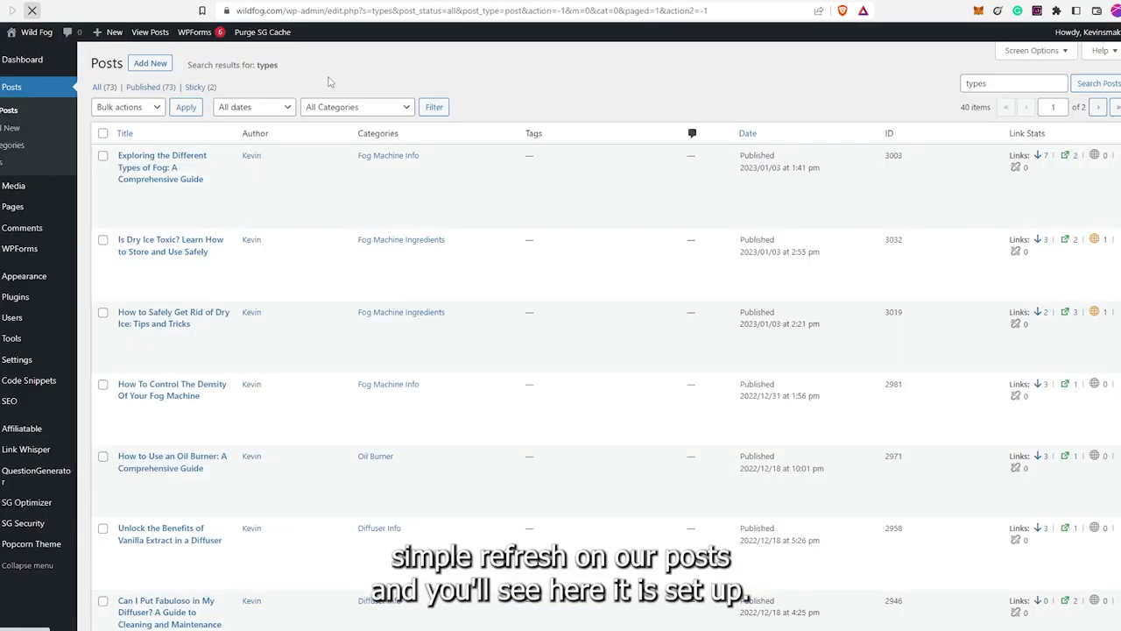
Reload the Posts list to confirm the post scheduled for 2023/01/09, then return to its editor
{"action": "key", "text": "F5"}
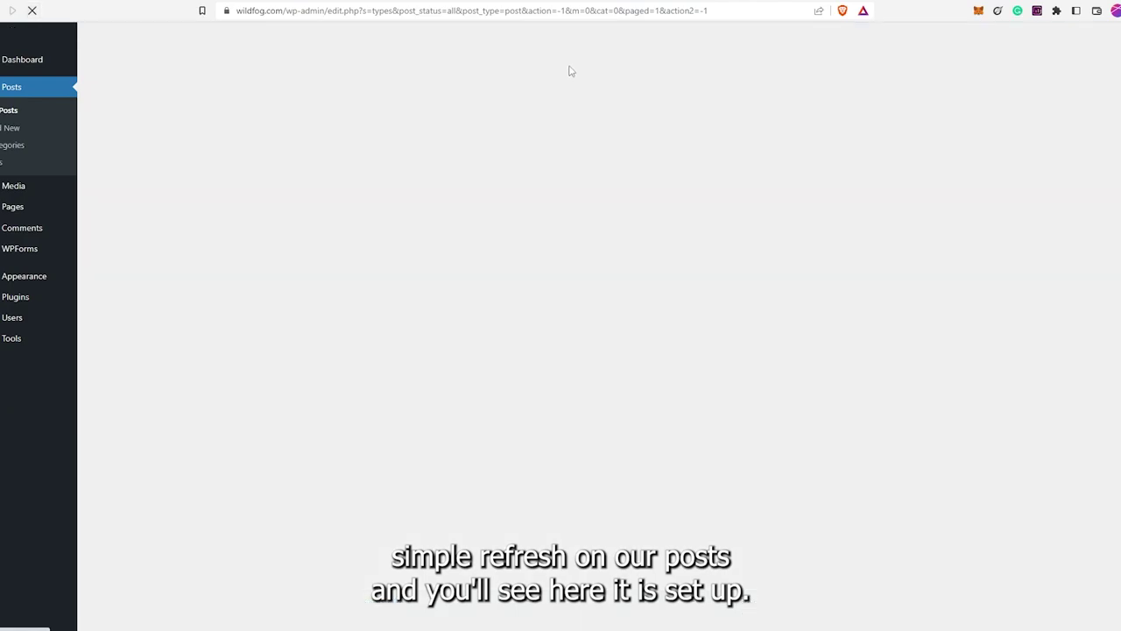
{"action": "mouse_move", "coordinate": [187, 253]}
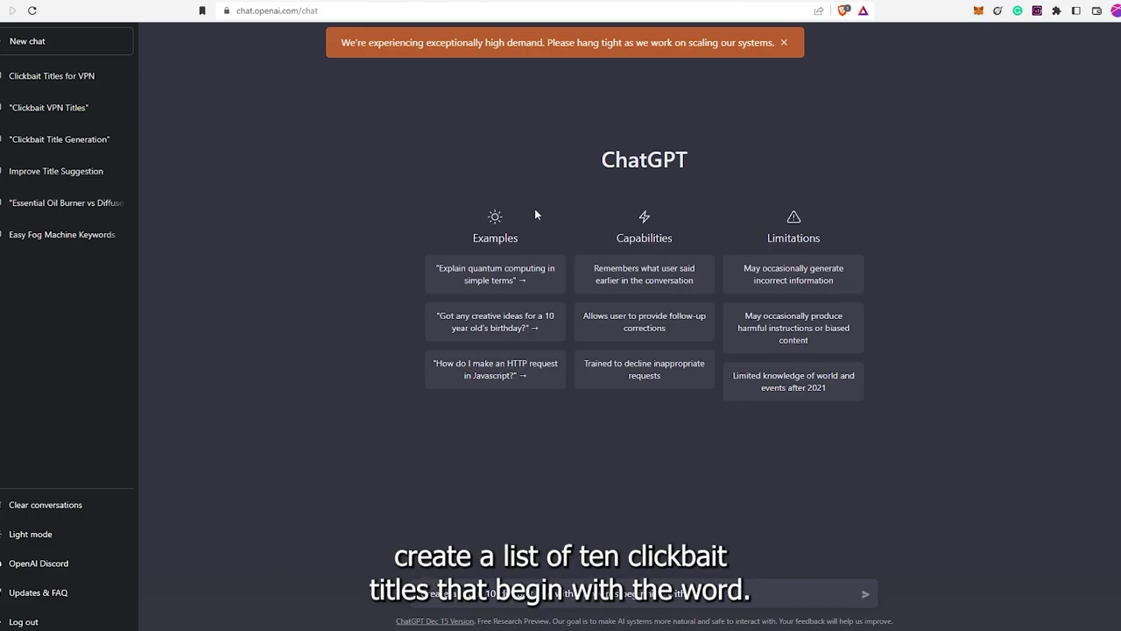
{"action": "left_click", "coordinate": [179, 2]}
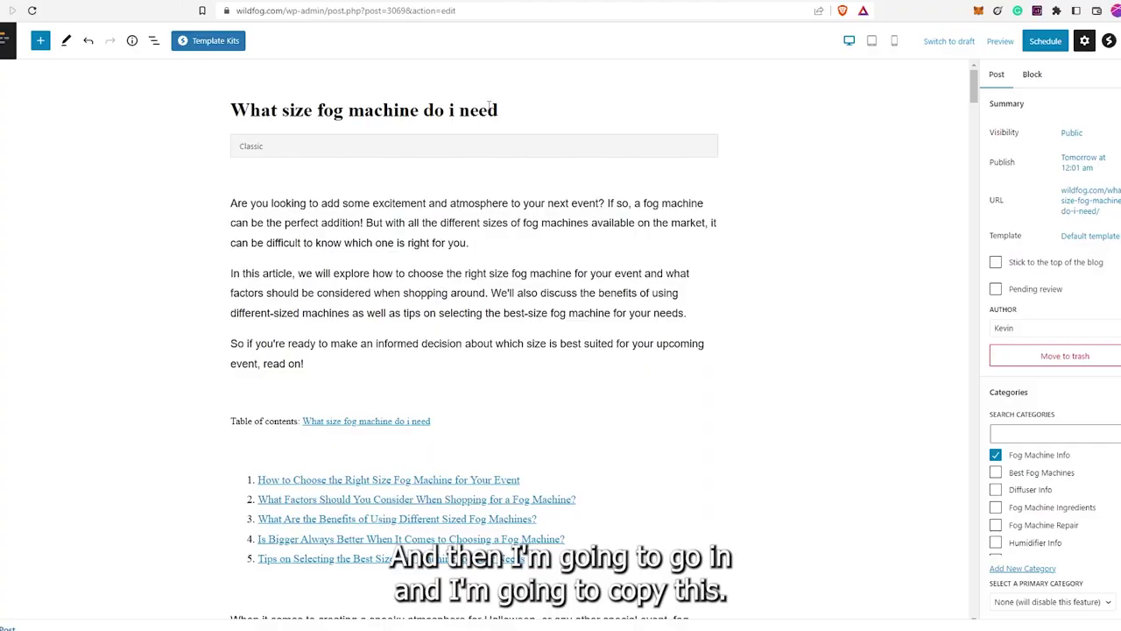
Change the post title to Title Case: 'What Size Fog Machine Do I Need'
{"action": "left_click_drag", "start_coordinate": [512, 107], "coordinate": [230, 110]}
{"action": "right_click", "coordinate": [315, 111]}
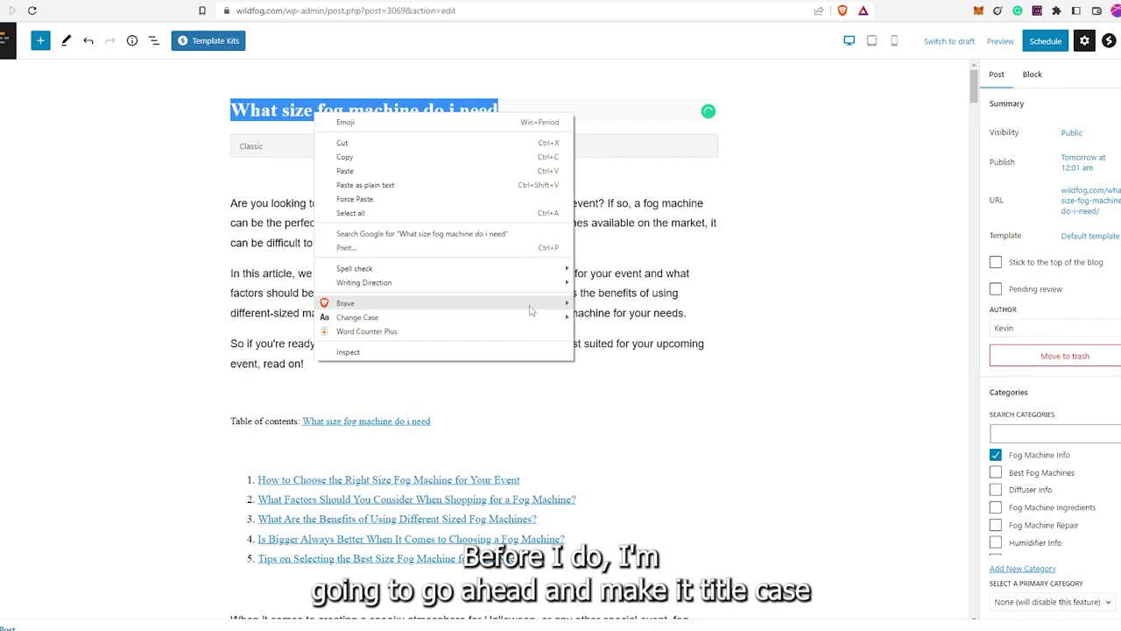
{"action": "mouse_move", "coordinate": [533, 317]}
{"action": "left_click", "coordinate": [609, 345]}
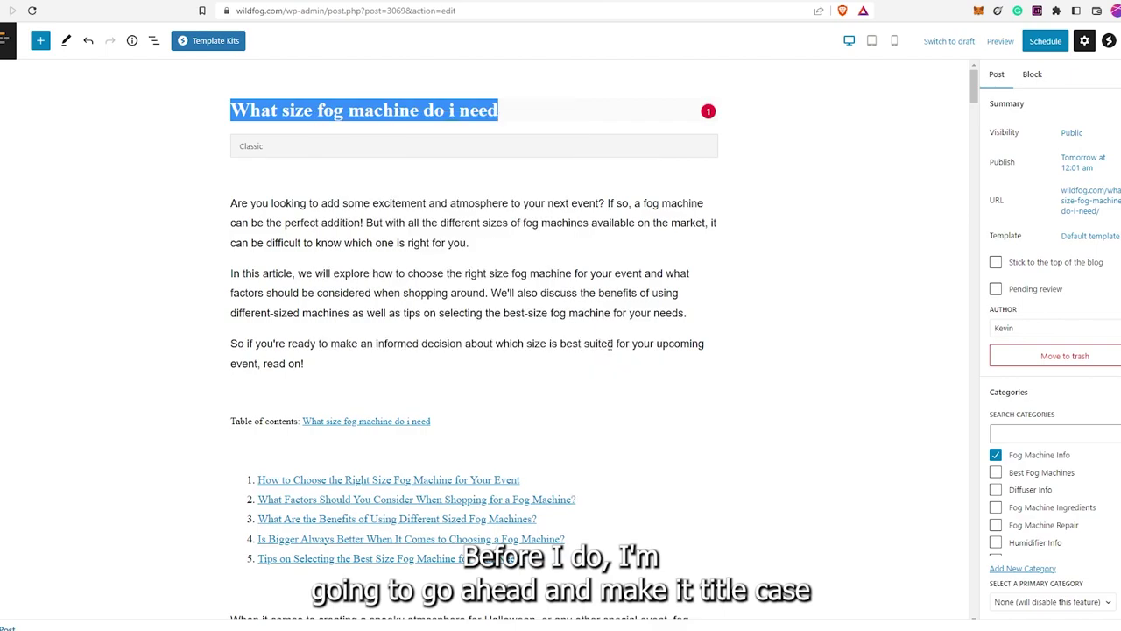
{"action": "left_click", "coordinate": [539, 110]}
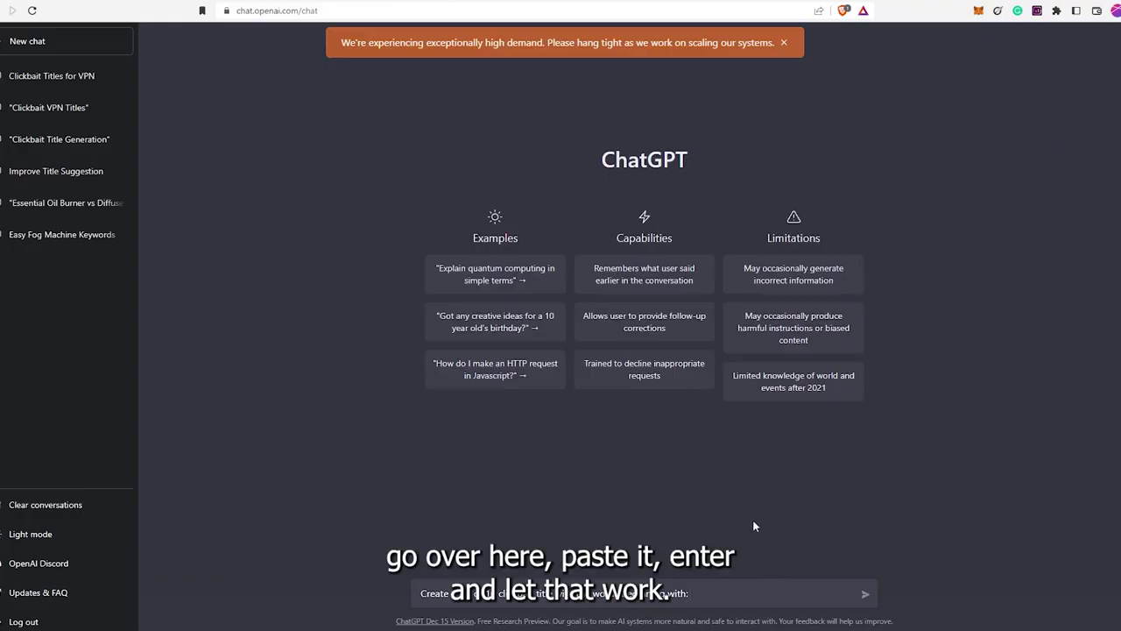
Submit the title to ChatGPT's clickbait-title prompt, then select the lowercase table-of-contents link text
{"action": "key", "text": "ctrl+v"}
{"action": "key", "text": "Return"}
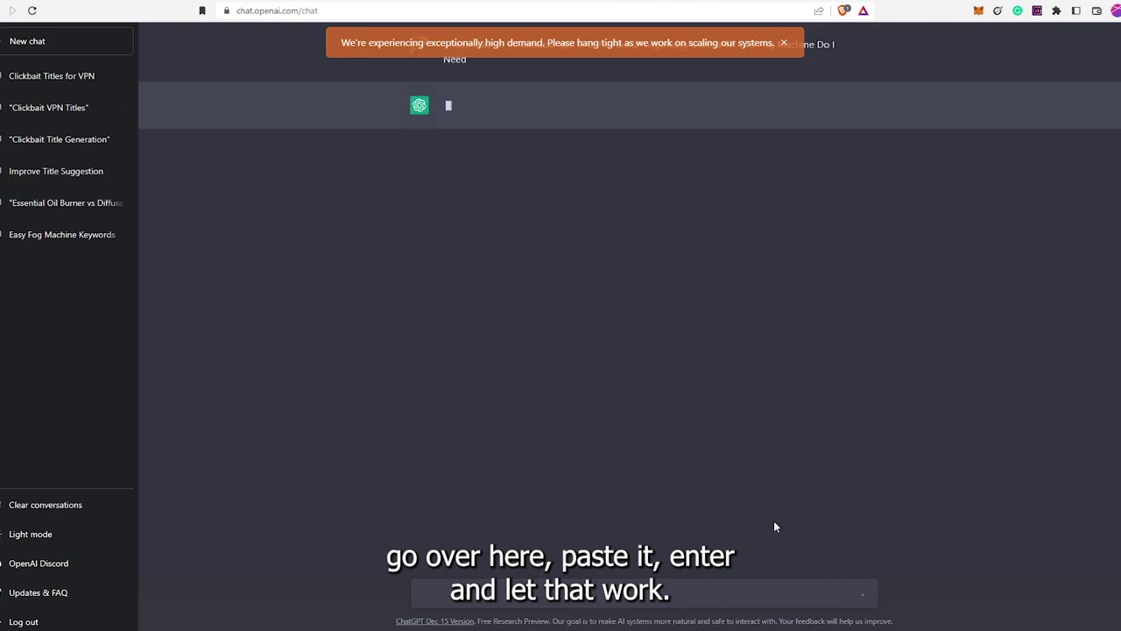
{"action": "left_click", "coordinate": [172, 3]}
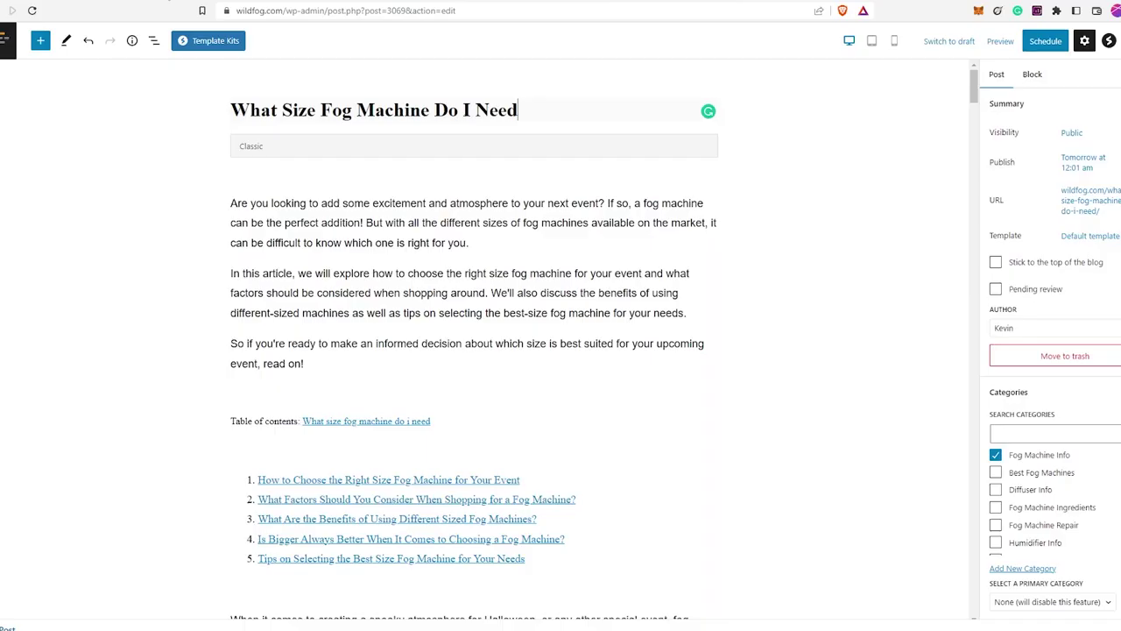
{"action": "left_click", "coordinate": [914, 3]}
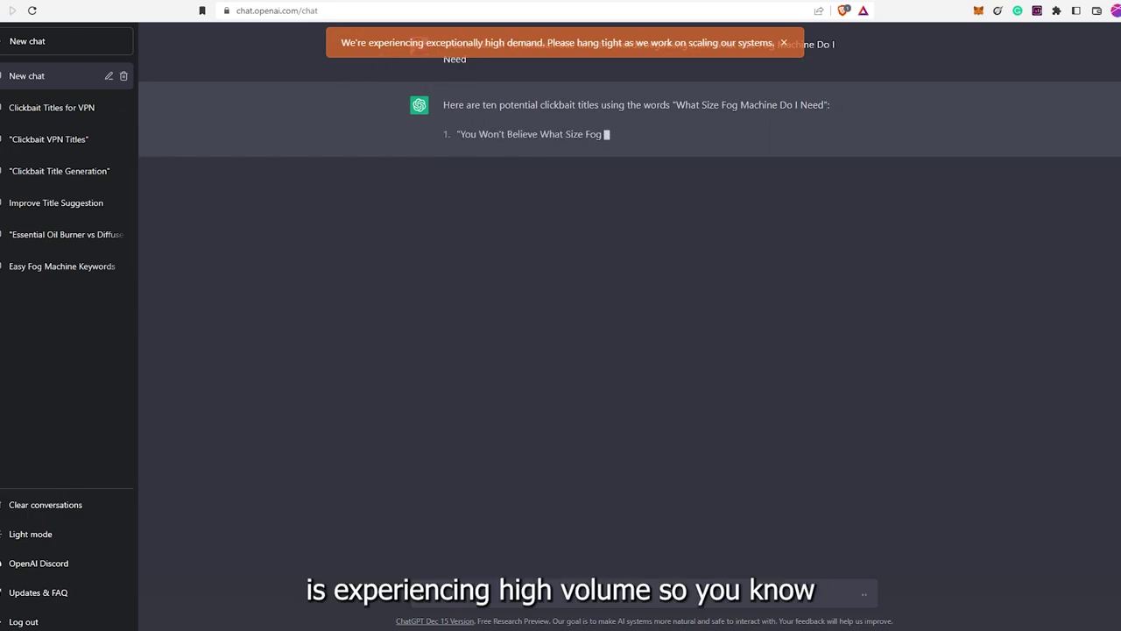
{"action": "key", "text": "ctrl+Tab"}
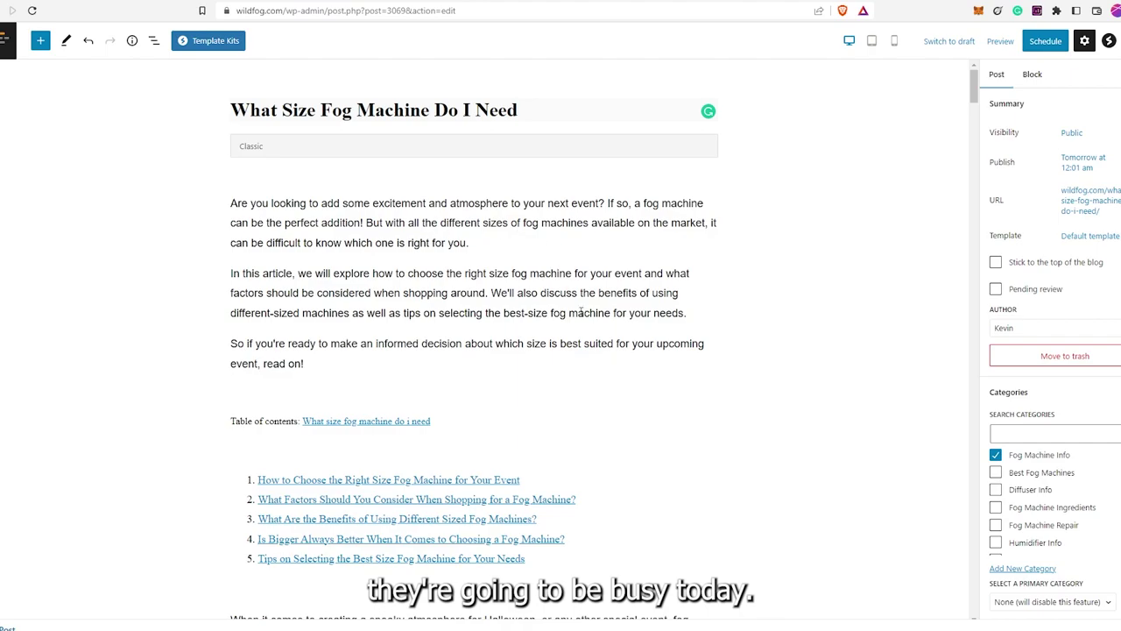
{"action": "left_click_drag", "start_coordinate": [445, 420], "coordinate": [325, 421]}
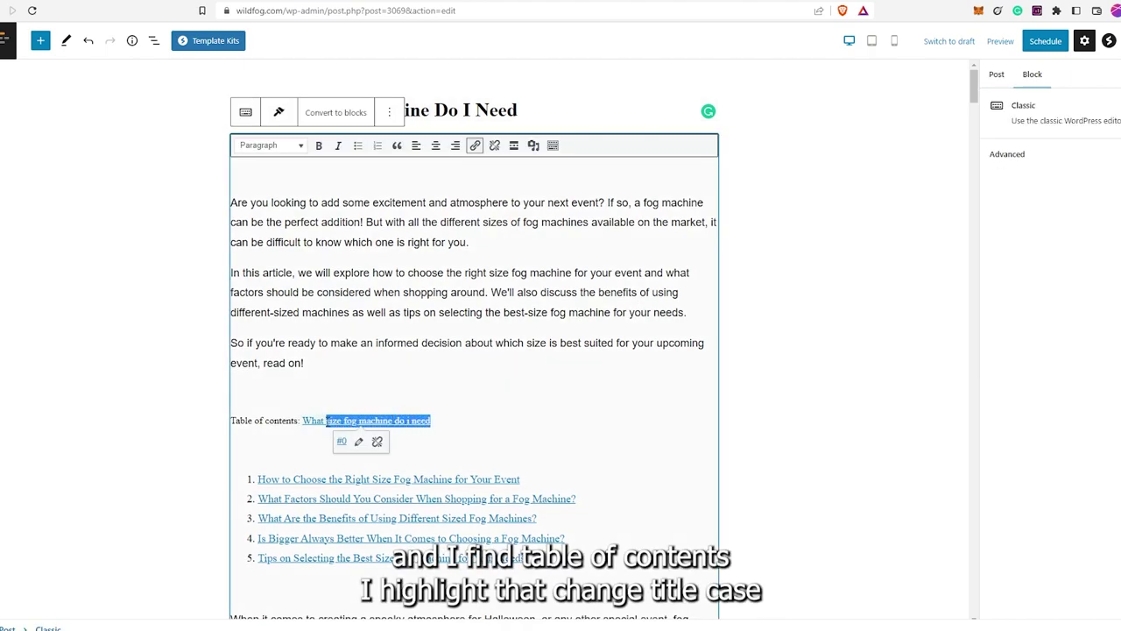
Convert the table-of-contents link to 'What Size Fog Machine Do I Need' and place the cursor in the Classic block
{"action": "right_click", "coordinate": [389, 420]}
{"action": "mouse_move", "coordinate": [538, 374]}
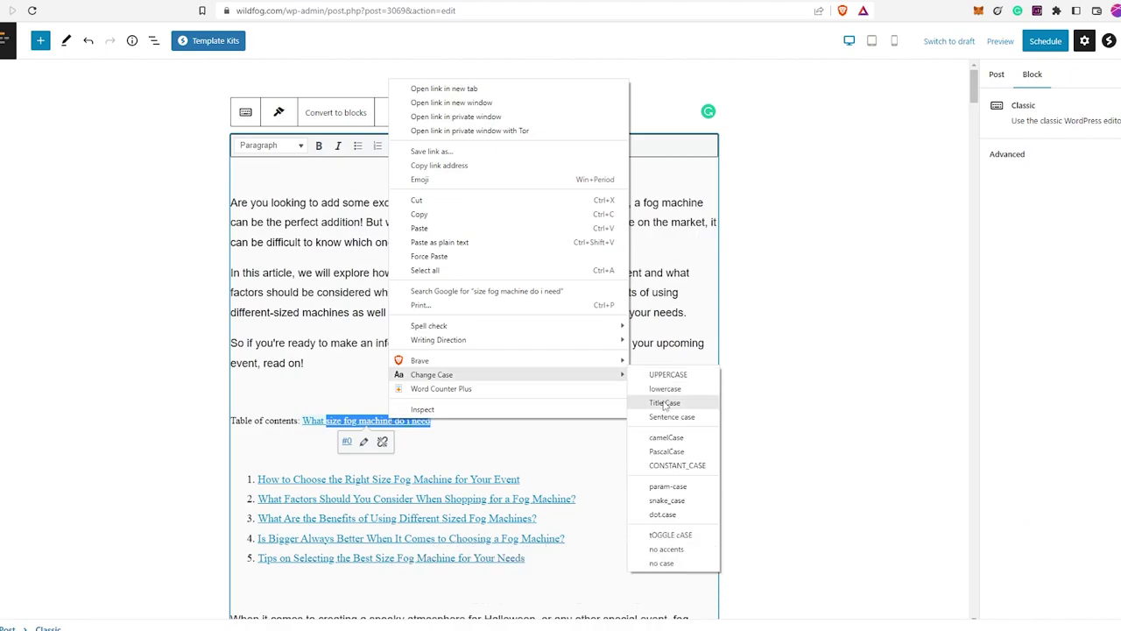
{"action": "left_click", "coordinate": [665, 402]}
{"action": "left_click", "coordinate": [764, 431]}
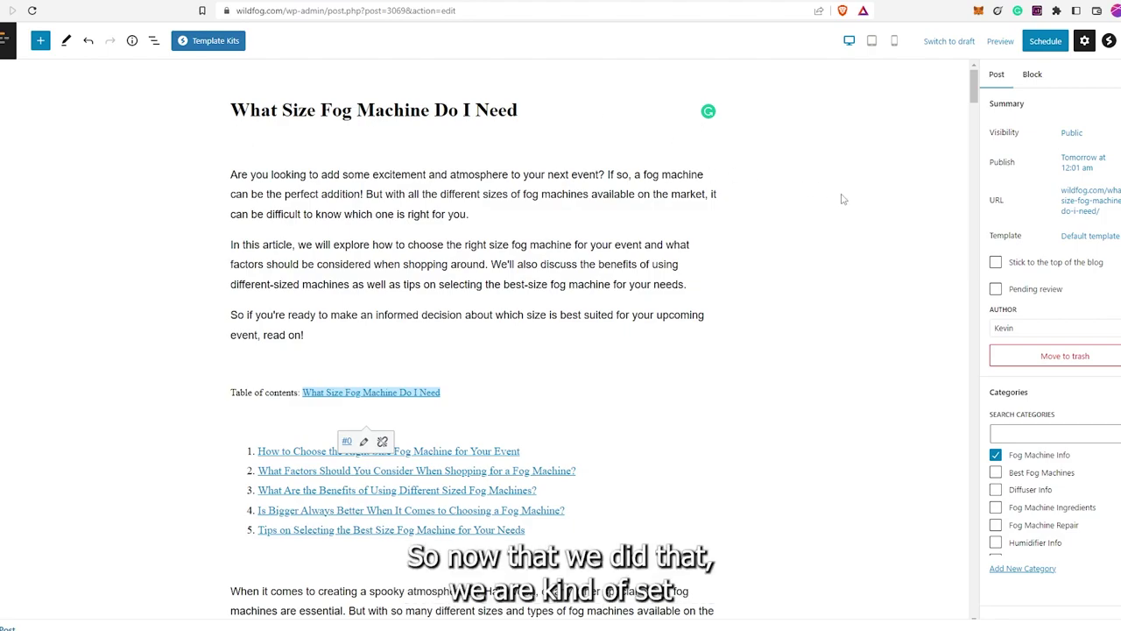
{"action": "left_click", "coordinate": [638, 253]}
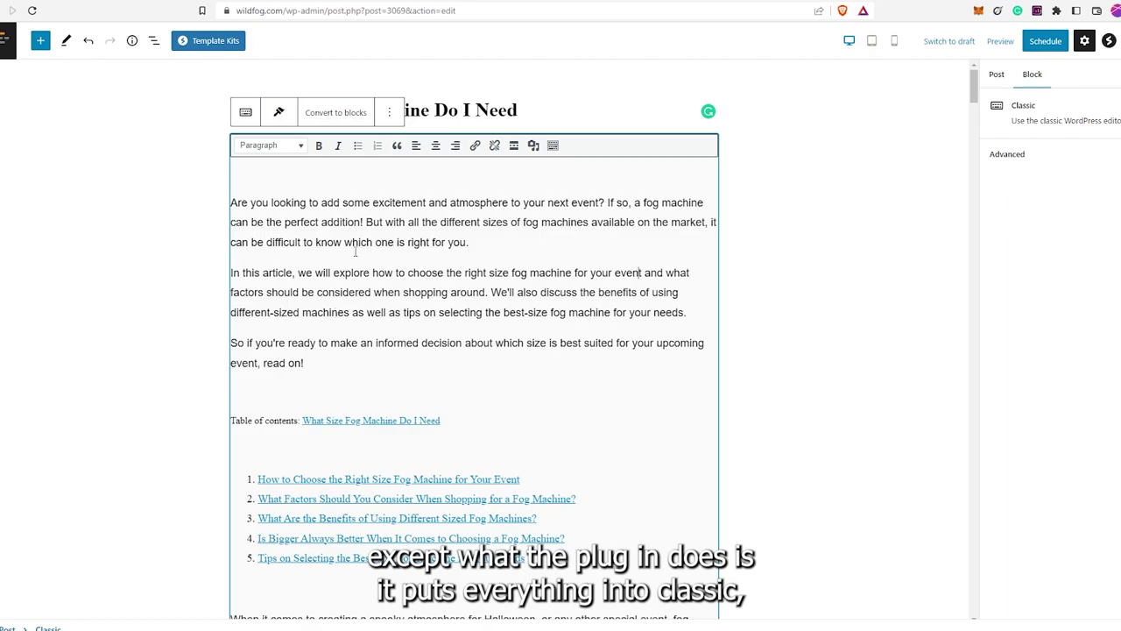
{"action": "left_click", "coordinate": [276, 185]}
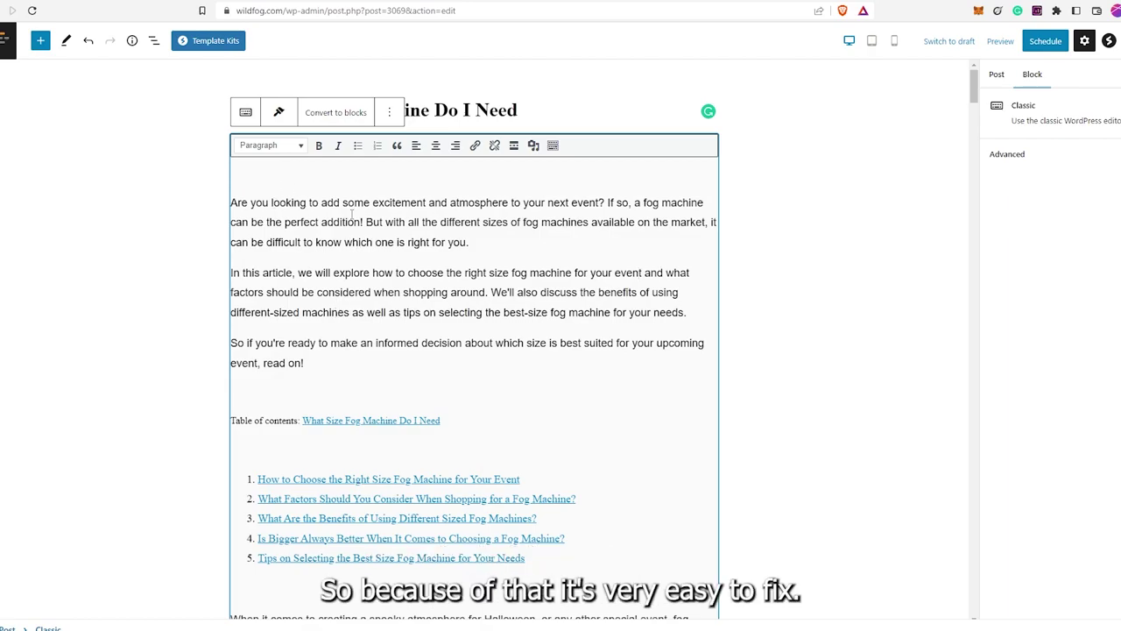
Cut the whole article out of the Classic block and paste it into a new Paragraph block as separate blocks
{"action": "key", "text": "ctrl+a"}
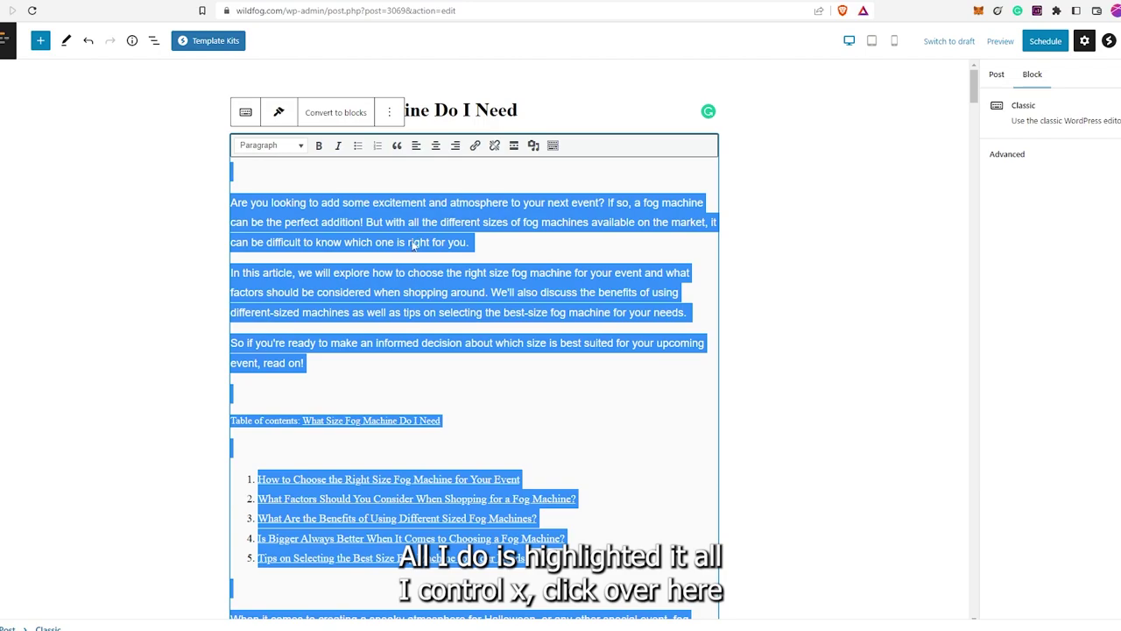
{"action": "key", "text": "ctrl+x"}
{"action": "left_click", "coordinate": [828, 178]}
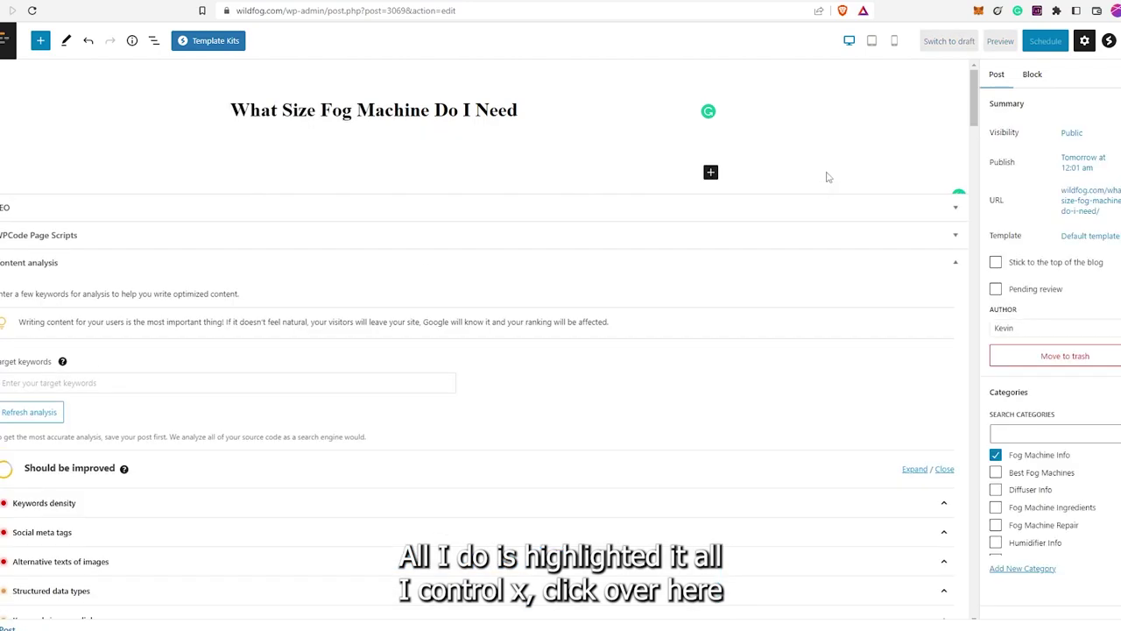
{"action": "left_click", "coordinate": [710, 171]}
{"action": "left_click", "coordinate": [744, 261]}
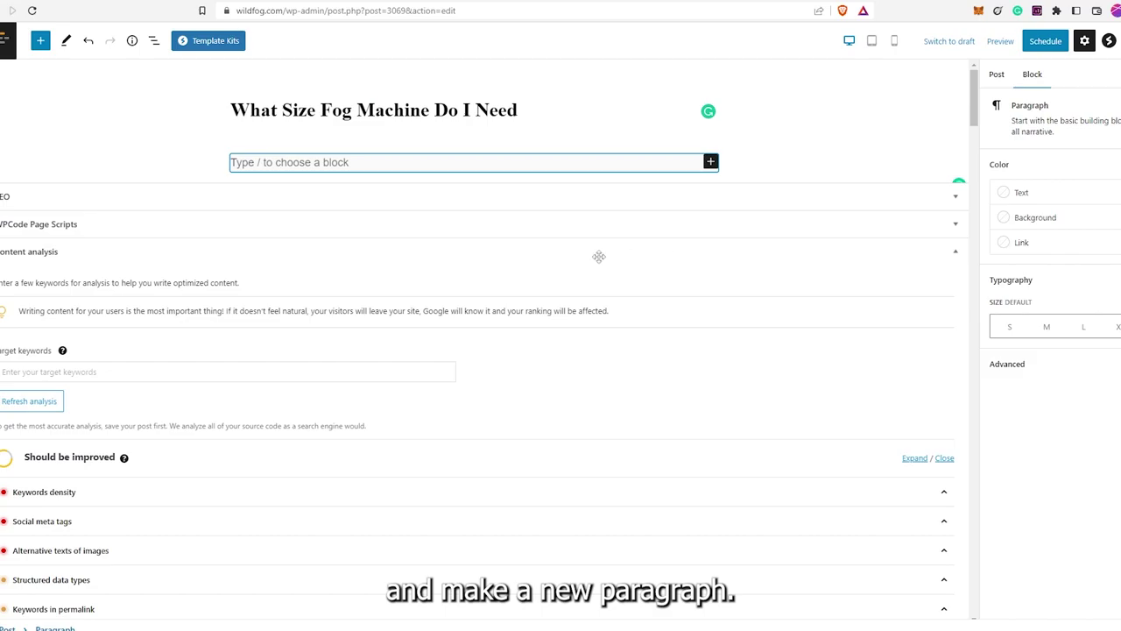
{"action": "key", "text": "ctrl+v"}
Remove the leftover empty Classic block above the opening paragraph
{"action": "scroll", "coordinate": [718, 342], "scroll_direction": "up", "scroll_amount": 5}
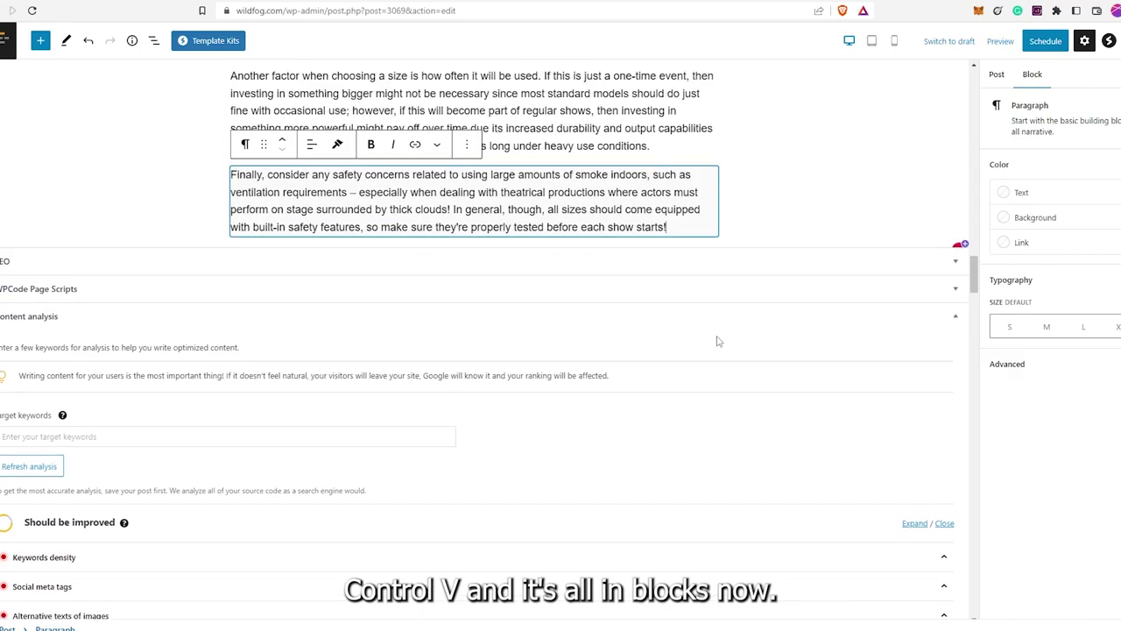
{"action": "scroll", "coordinate": [718, 341], "scroll_direction": "up", "scroll_amount": 20}
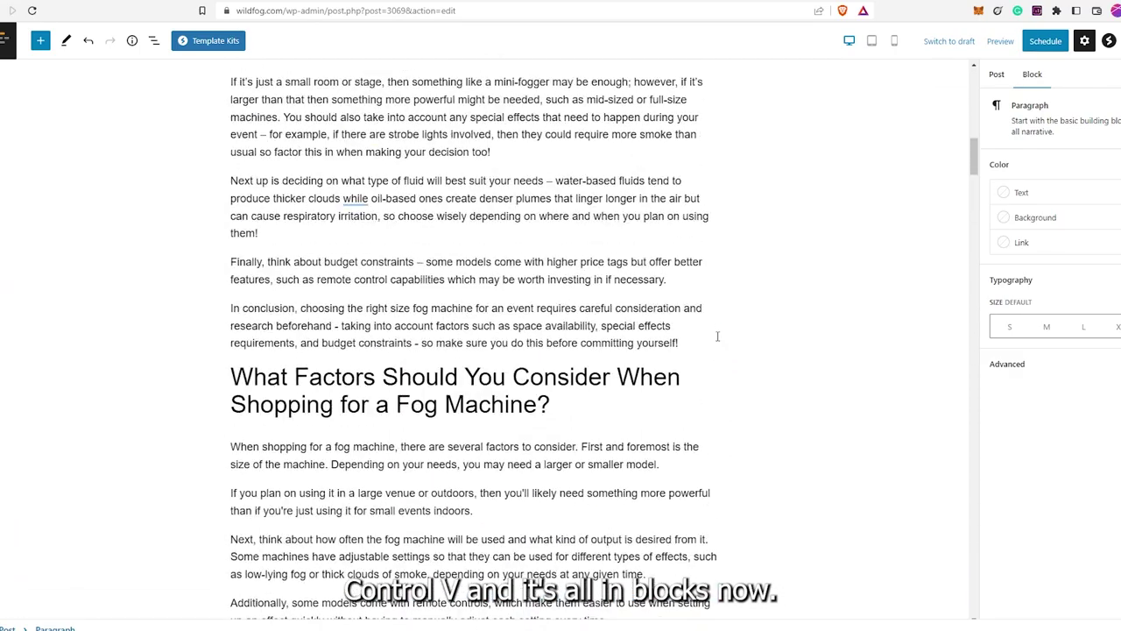
{"action": "scroll", "coordinate": [717, 336], "scroll_direction": "up", "scroll_amount": 4}
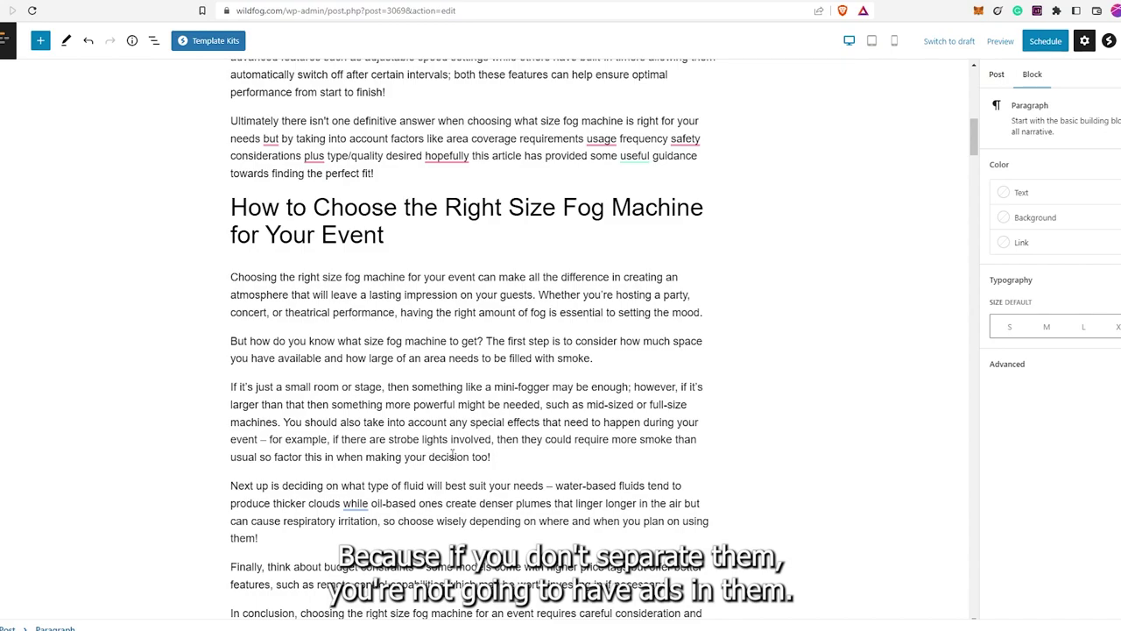
{"action": "scroll", "coordinate": [732, 452], "scroll_direction": "up", "scroll_amount": 15}
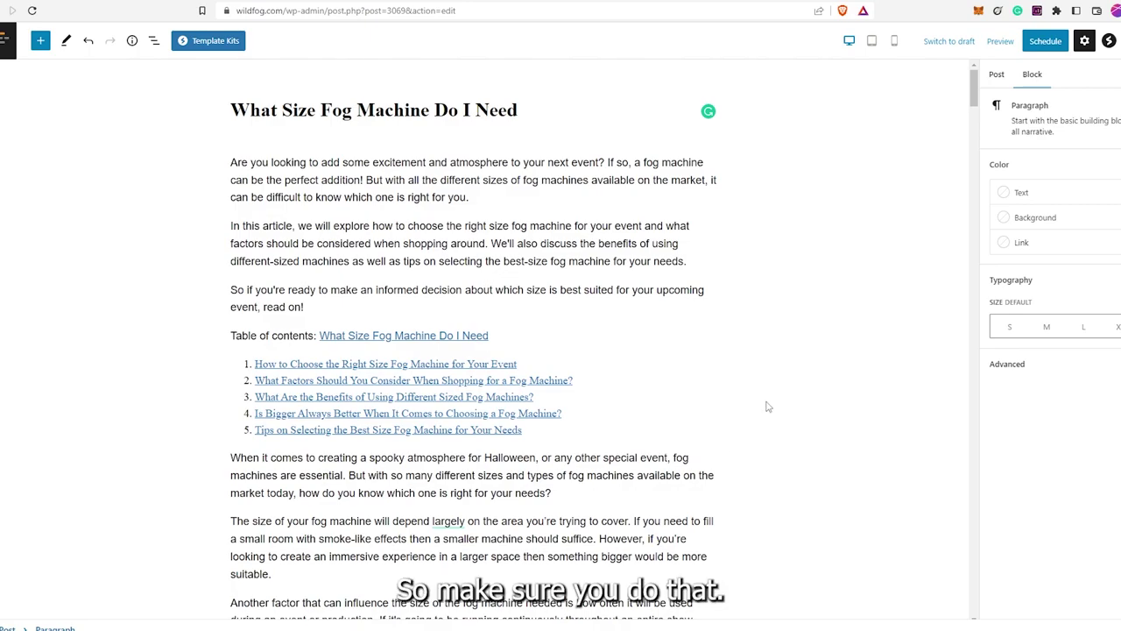
{"action": "left_click", "coordinate": [321, 138]}
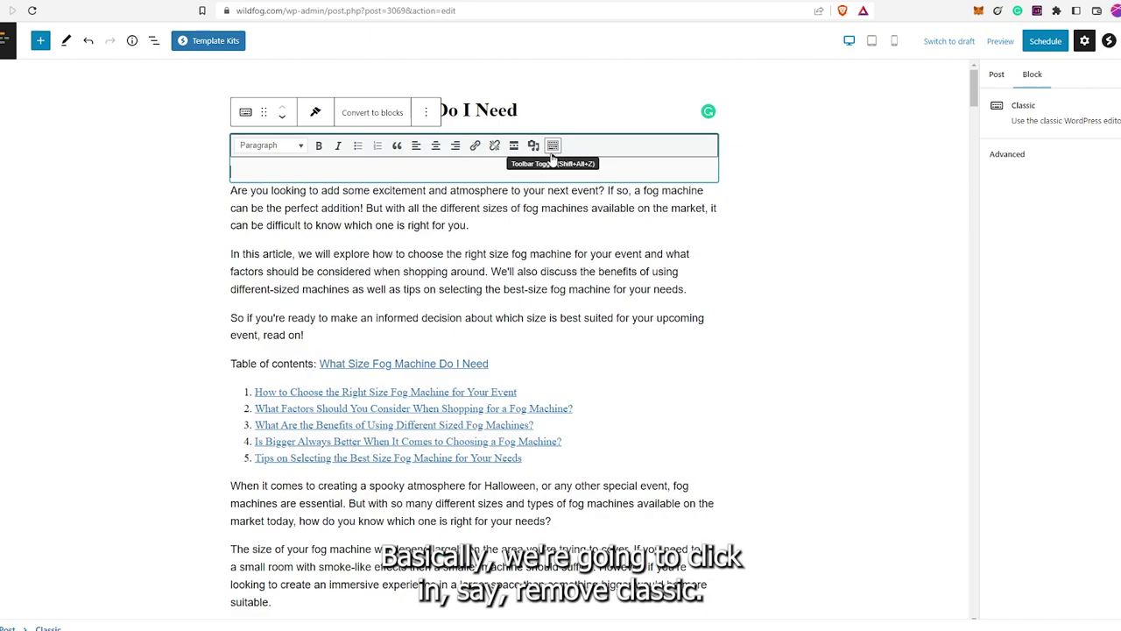
{"action": "left_click", "coordinate": [426, 112]}
{"action": "left_click", "coordinate": [451, 371]}
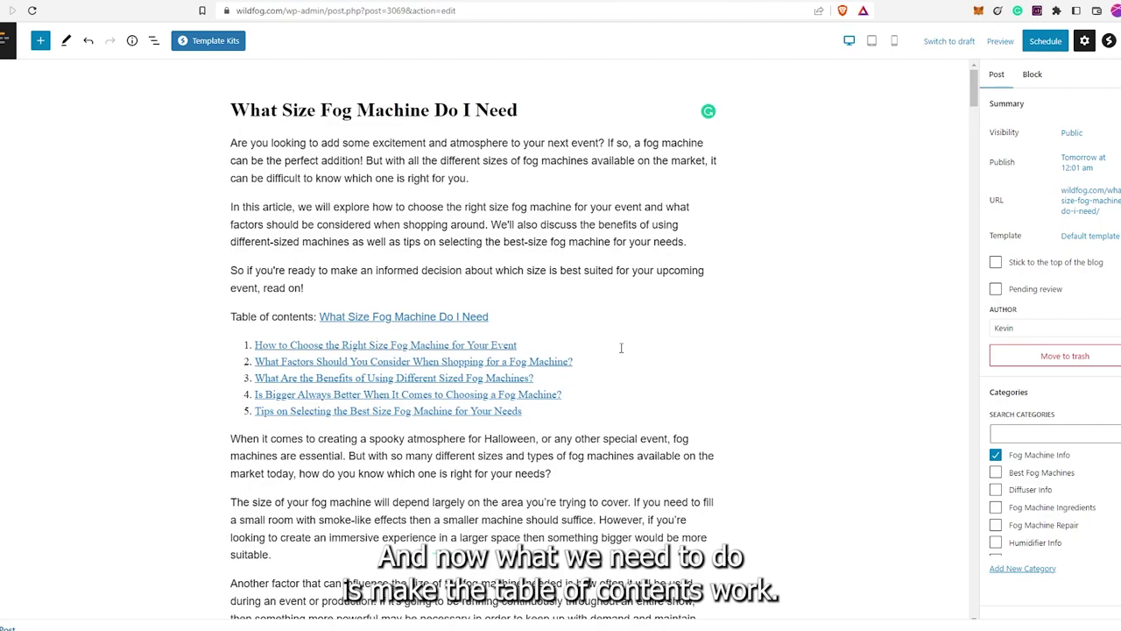
Check the first contents link's target, then give the 'How to Choose the Right Size' heading HTML anchor 1
{"action": "left_click", "coordinate": [491, 346]}
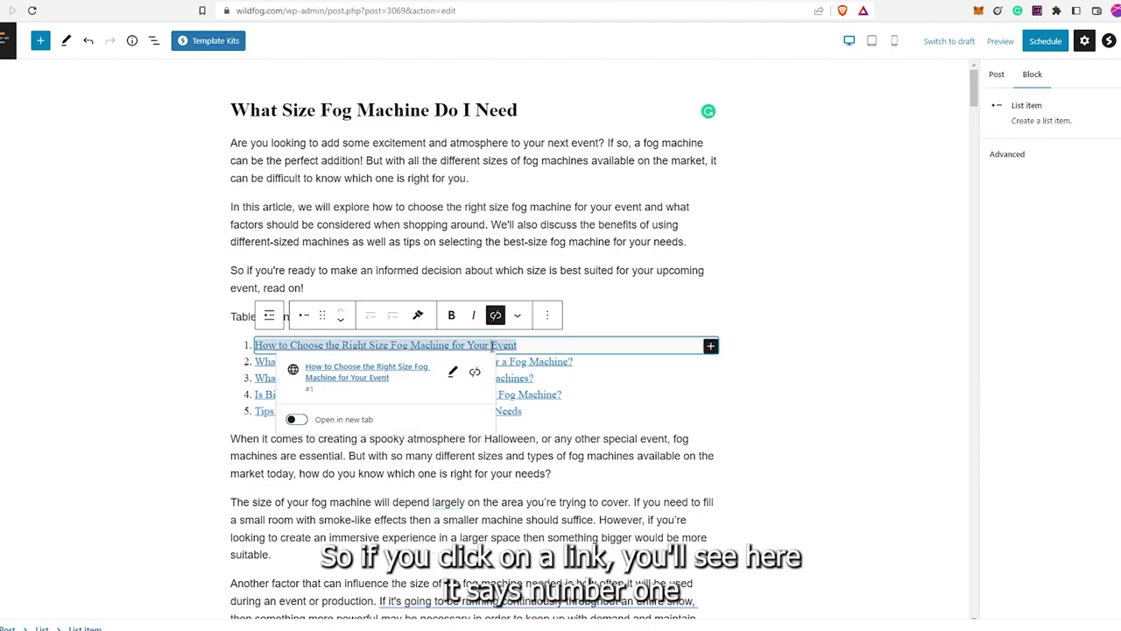
{"action": "left_click", "coordinate": [843, 394]}
{"action": "left_click", "coordinate": [847, 350]}
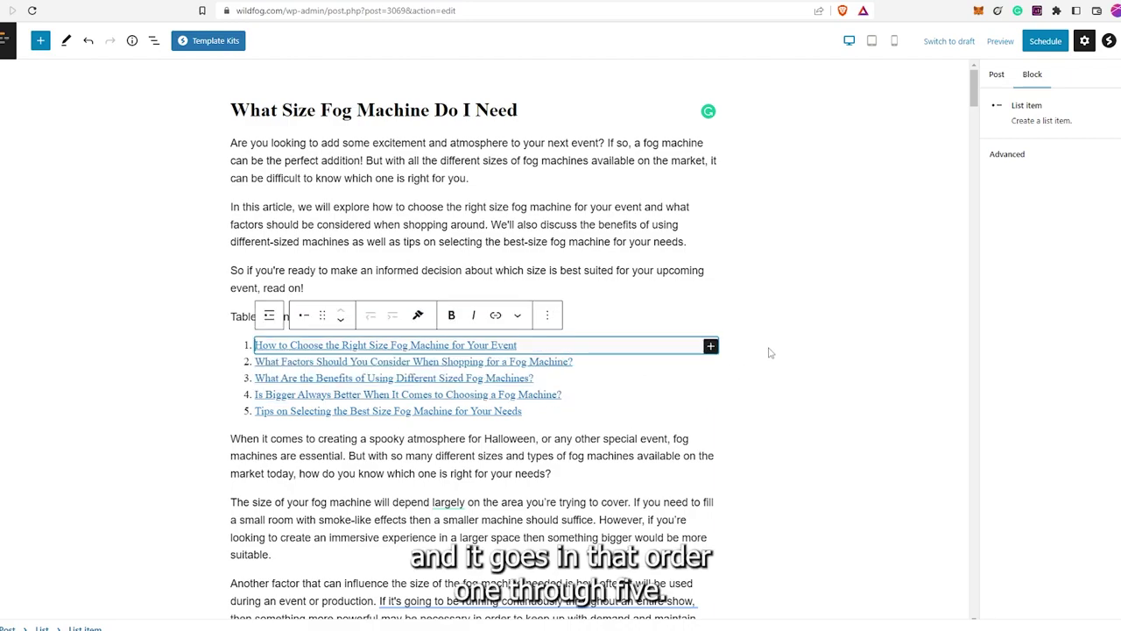
{"action": "scroll", "coordinate": [736, 324], "scroll_direction": "down", "scroll_amount": 5}
{"action": "scroll", "coordinate": [699, 292], "scroll_direction": "down", "scroll_amount": 2}
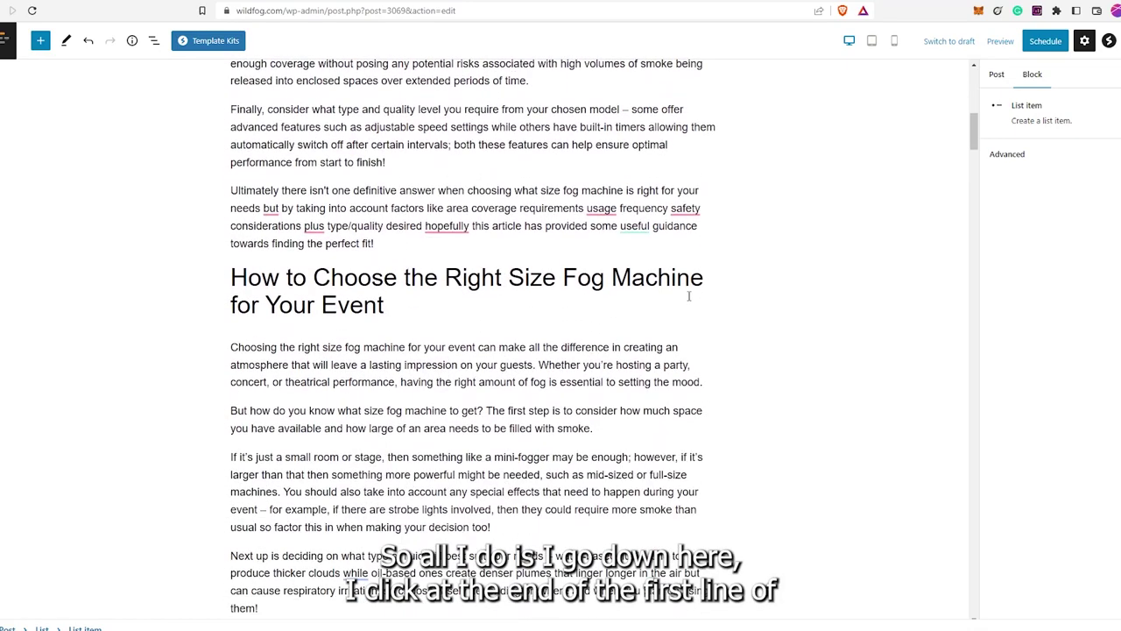
{"action": "left_click", "coordinate": [703, 280]}
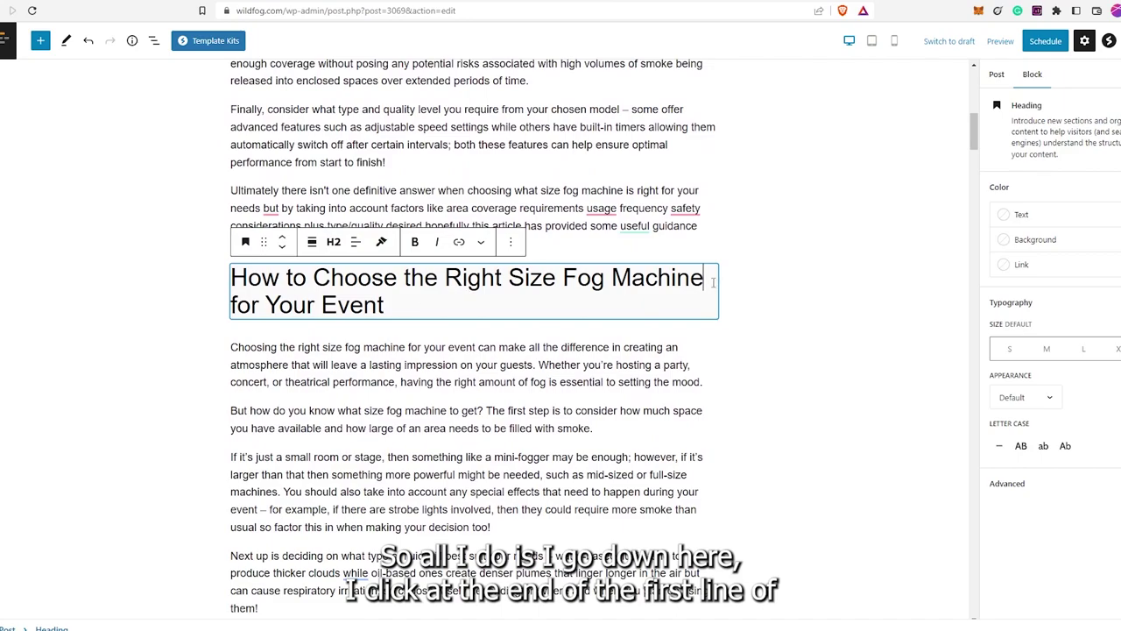
{"action": "left_click", "coordinate": [1008, 483]}
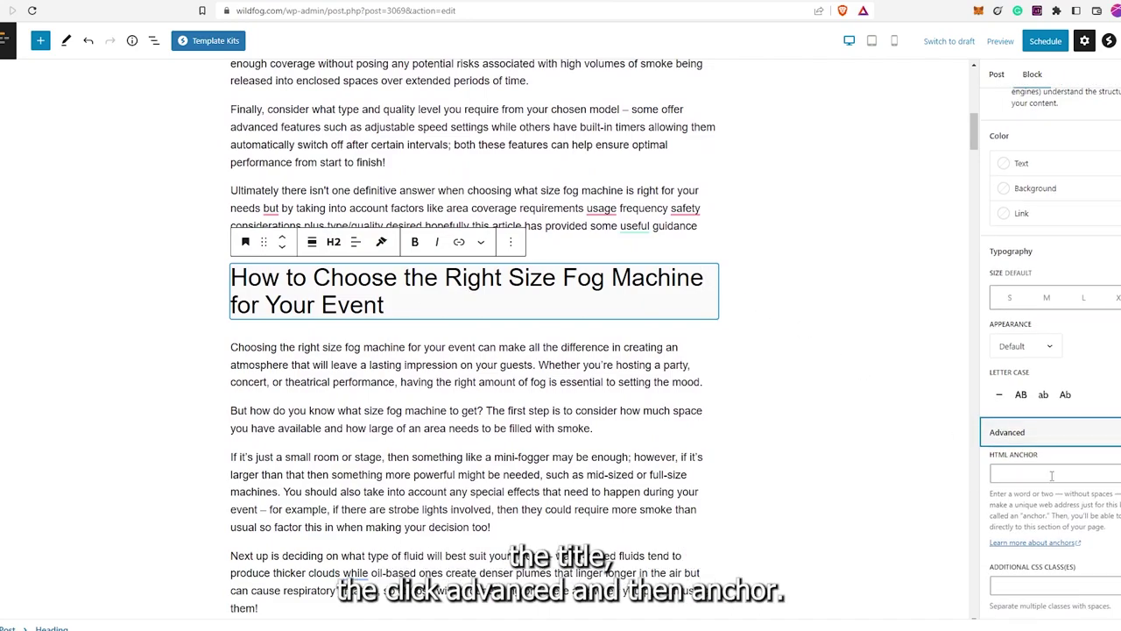
{"action": "left_click", "coordinate": [1031, 282]}
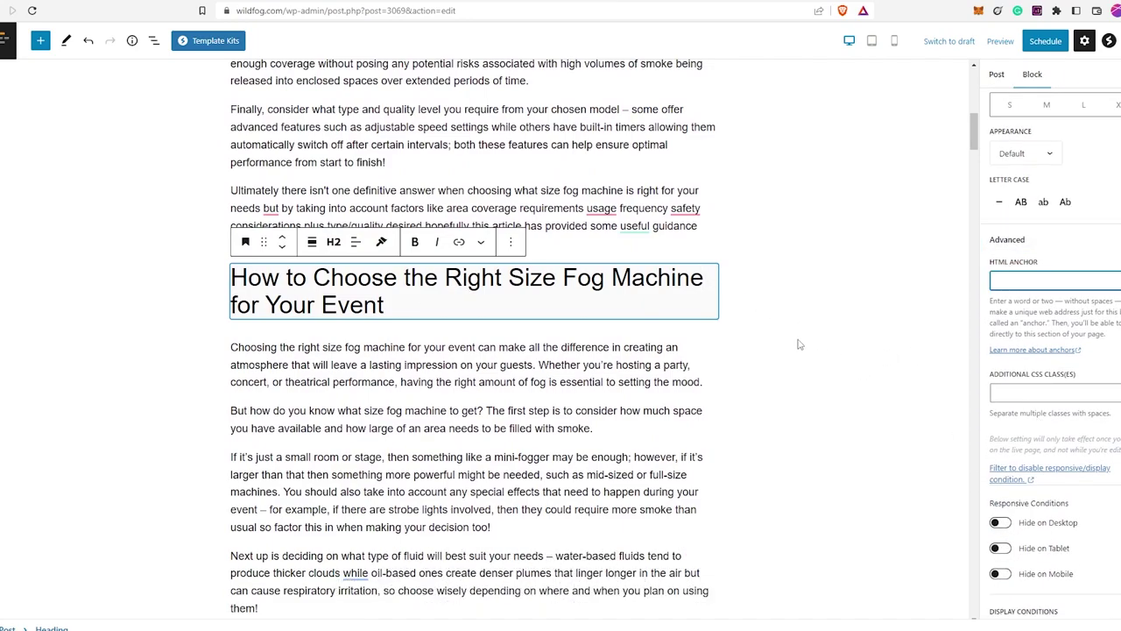
Give the remaining four headings, 'What Factors' through 'Tips on Selecting', HTML anchors 2 to 5
{"action": "scroll", "coordinate": [731, 201], "scroll_direction": "down", "scroll_amount": 5}
{"action": "left_click", "coordinate": [701, 329]}
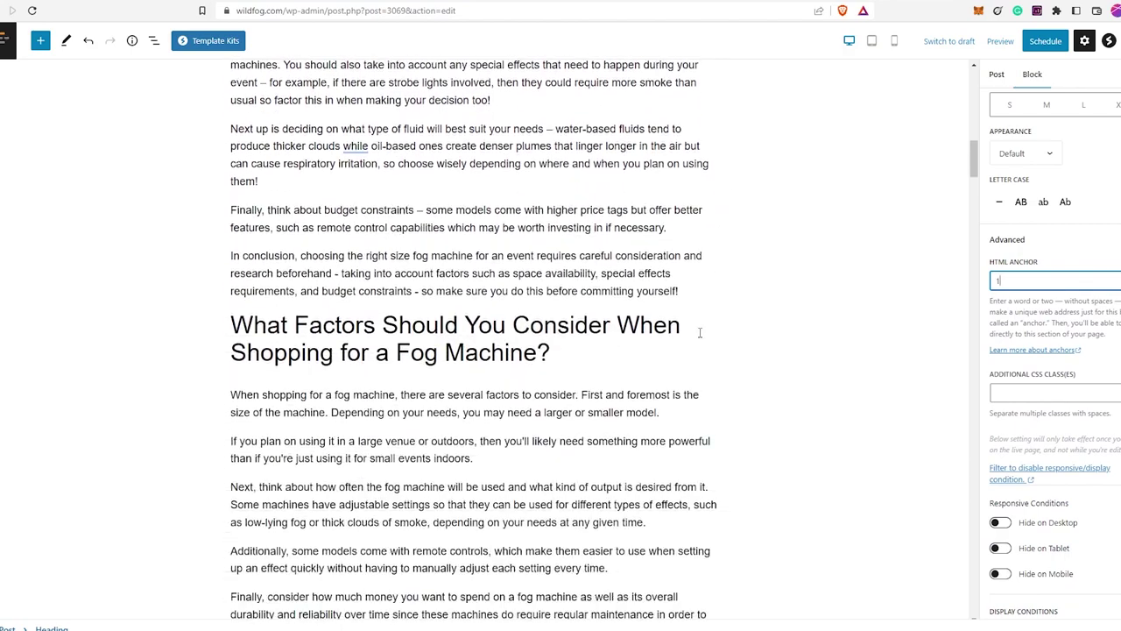
{"action": "scroll", "coordinate": [762, 333], "scroll_direction": "down", "scroll_amount": 5}
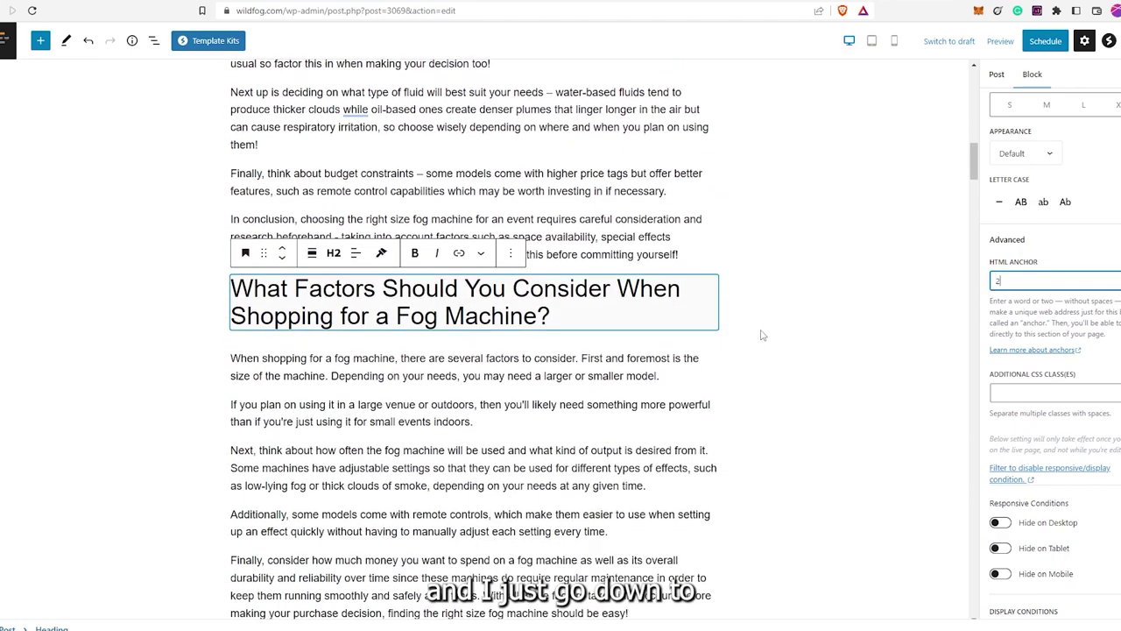
{"action": "left_click", "coordinate": [671, 254]}
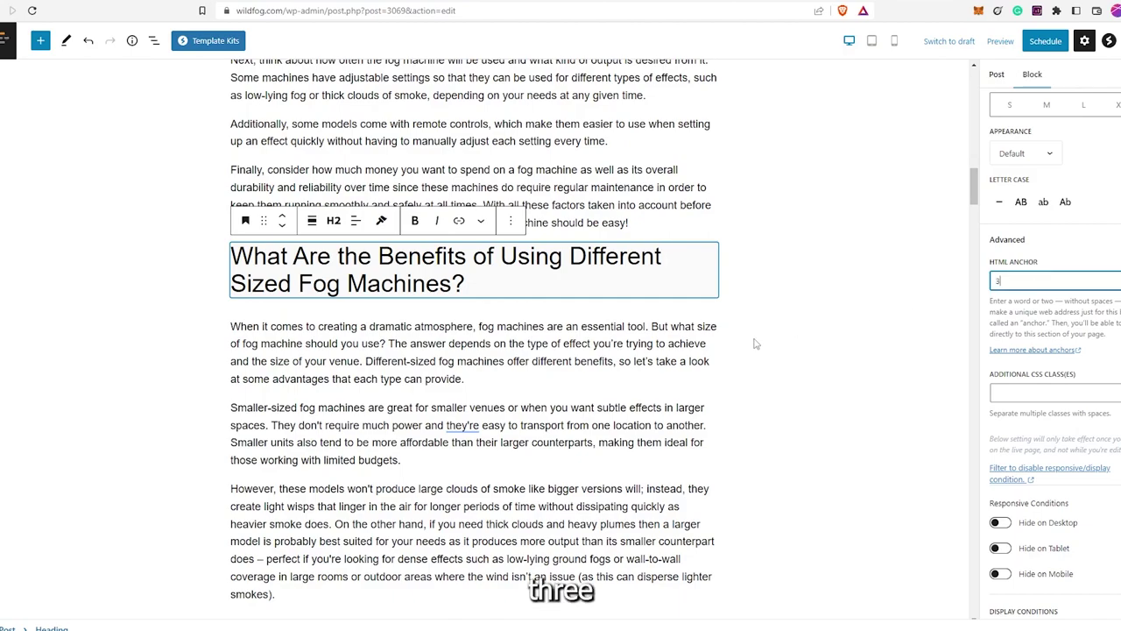
{"action": "scroll", "coordinate": [756, 342], "scroll_direction": "down", "scroll_amount": 4}
{"action": "left_click", "coordinate": [691, 364]}
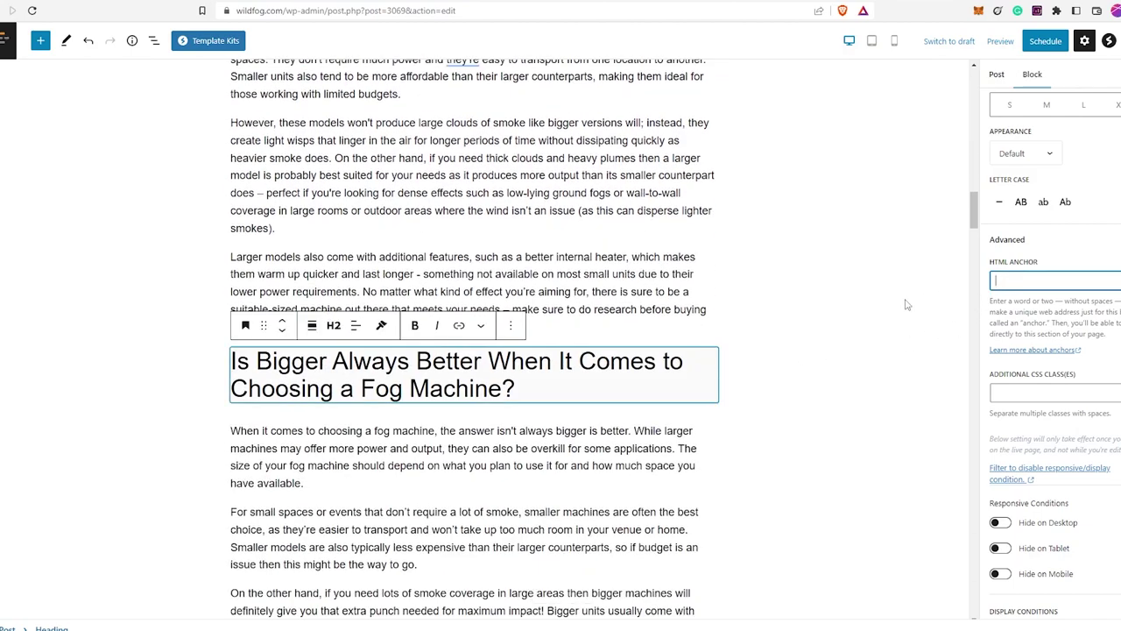
{"action": "scroll", "coordinate": [833, 342], "scroll_direction": "down", "scroll_amount": 4}
{"action": "left_click", "coordinate": [737, 395]}
{"action": "left_click", "coordinate": [1007, 284]}
{"action": "type", "text": "s"}
{"action": "scroll", "coordinate": [813, 383], "scroll_direction": "up", "scroll_amount": 8}
{"action": "scroll", "coordinate": [813, 383], "scroll_direction": "up", "scroll_amount": 20}
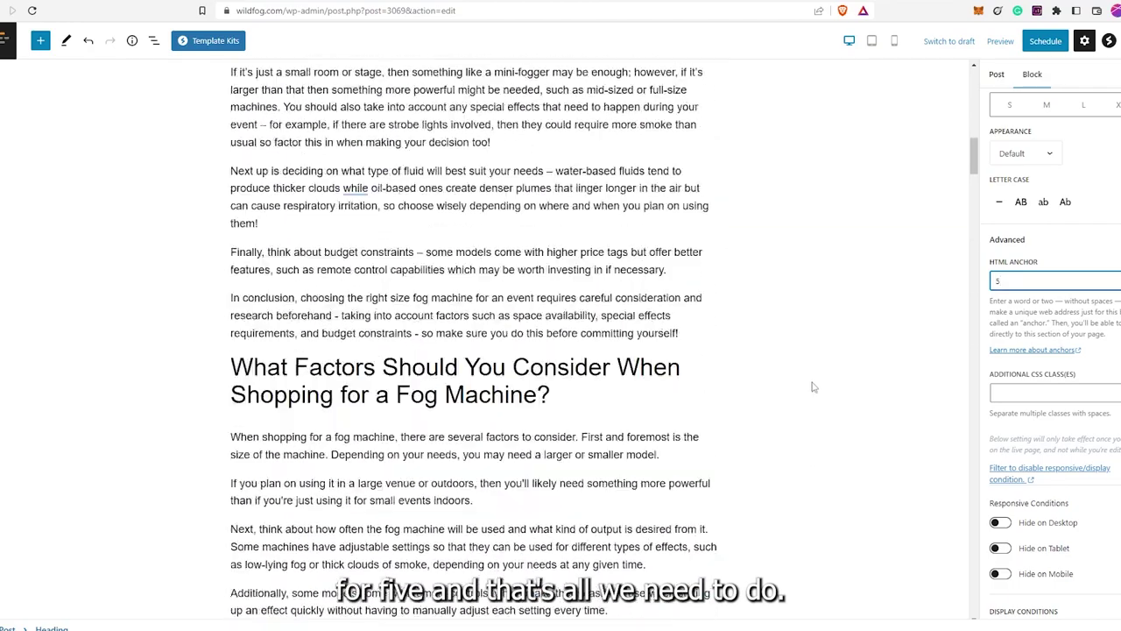
{"action": "scroll", "coordinate": [811, 387], "scroll_direction": "up", "scroll_amount": 3}
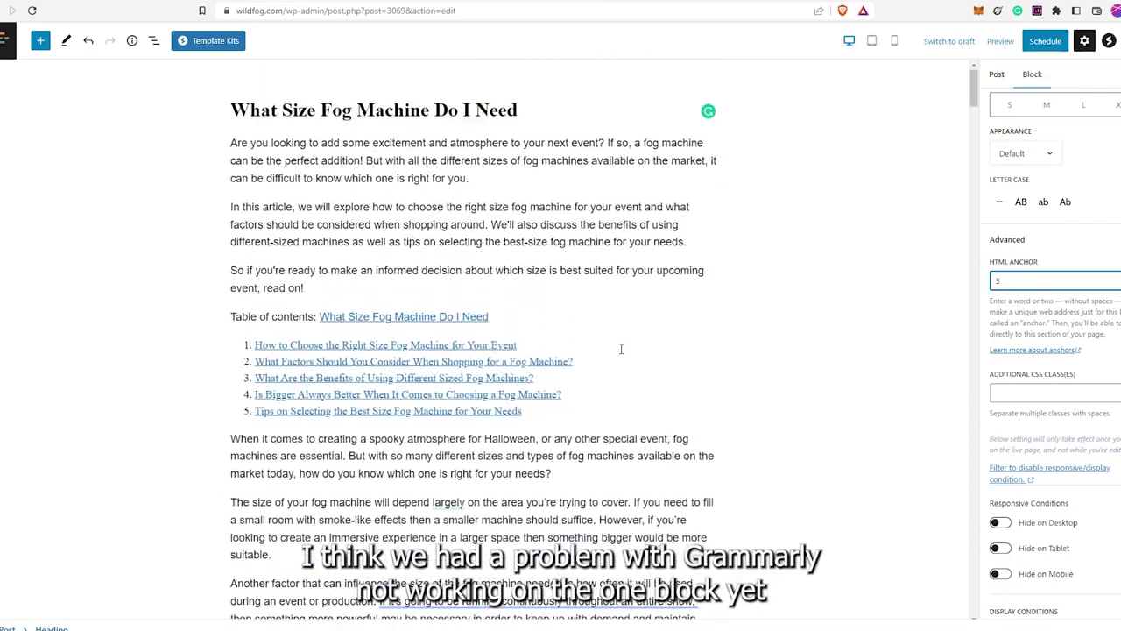
{"action": "left_click", "coordinate": [565, 236]}
{"action": "scroll", "coordinate": [563, 313], "scroll_direction": "down", "scroll_amount": 4}
Accept Grammarly's comma fixes after 'requirements' and 'desired' in the Ultimately paragraph
{"action": "left_click", "coordinate": [563, 313]}
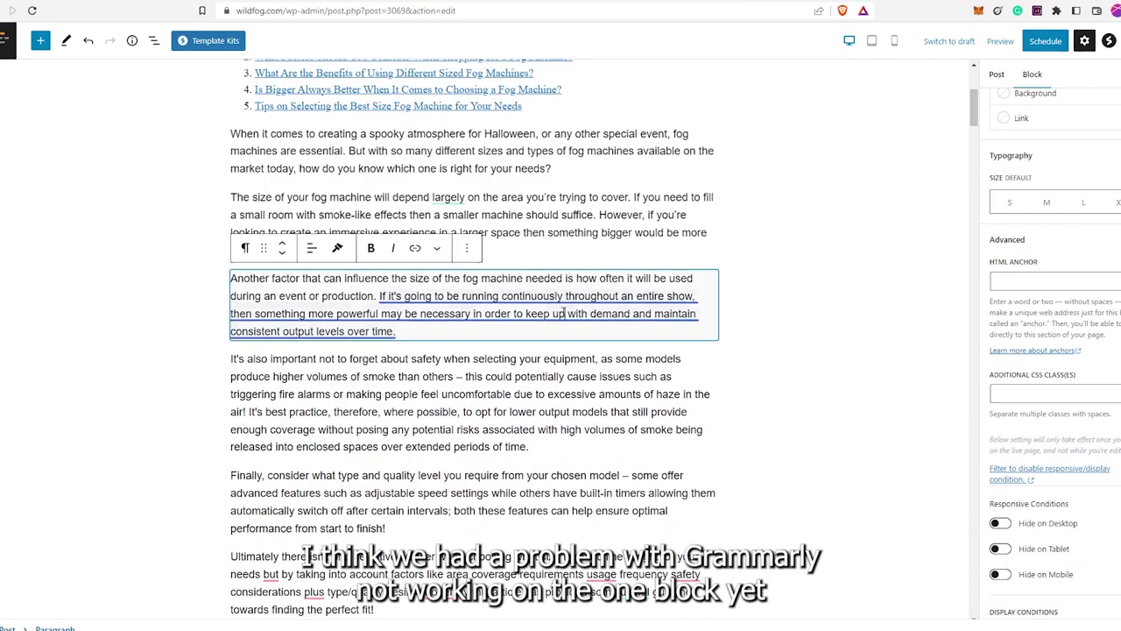
{"action": "scroll", "coordinate": [564, 312], "scroll_direction": "down", "scroll_amount": 3}
{"action": "mouse_move", "coordinate": [604, 330]}
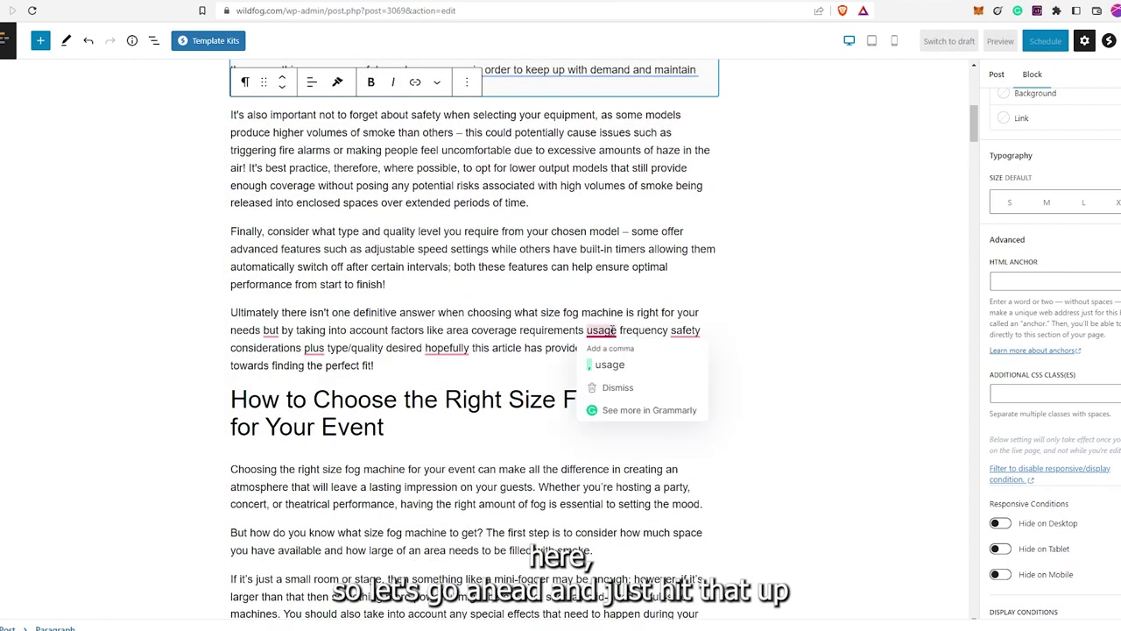
{"action": "left_click", "coordinate": [613, 368]}
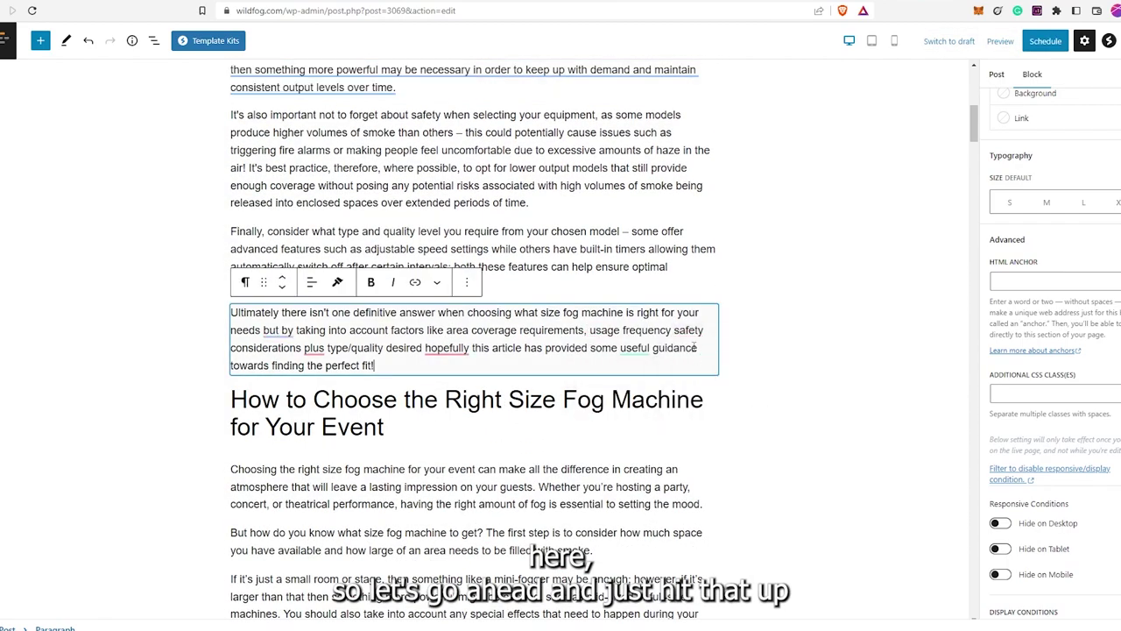
{"action": "mouse_move", "coordinate": [438, 349]}
{"action": "left_click", "coordinate": [448, 387]}
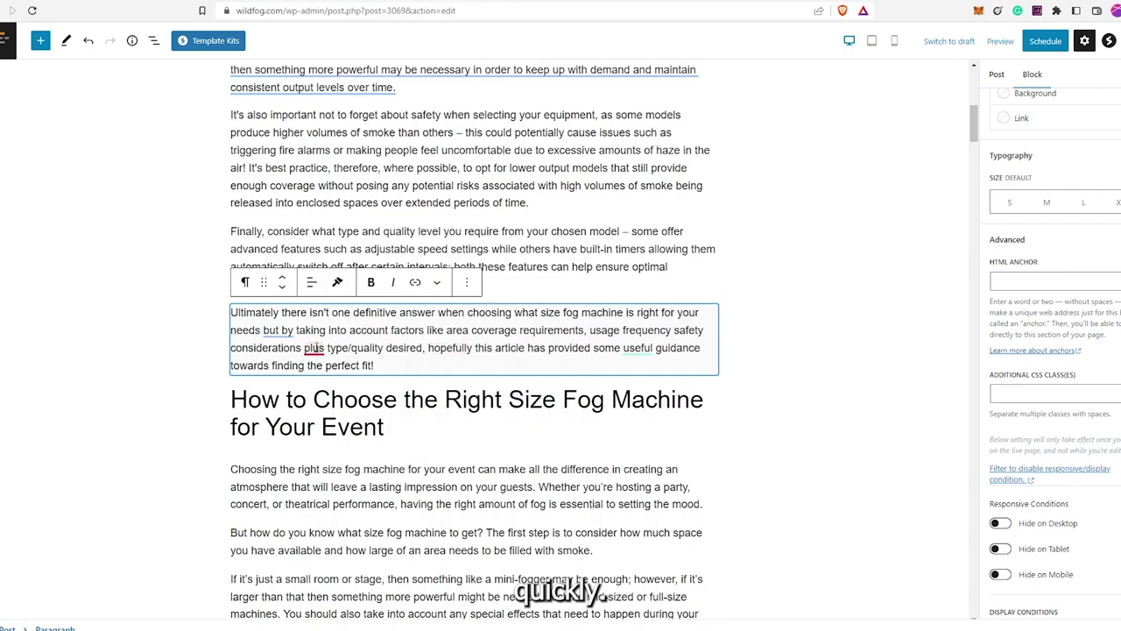
Accept Grammarly's remaining comma fixes before 'plus' and after 'hopefully'
{"action": "left_click", "coordinate": [317, 390]}
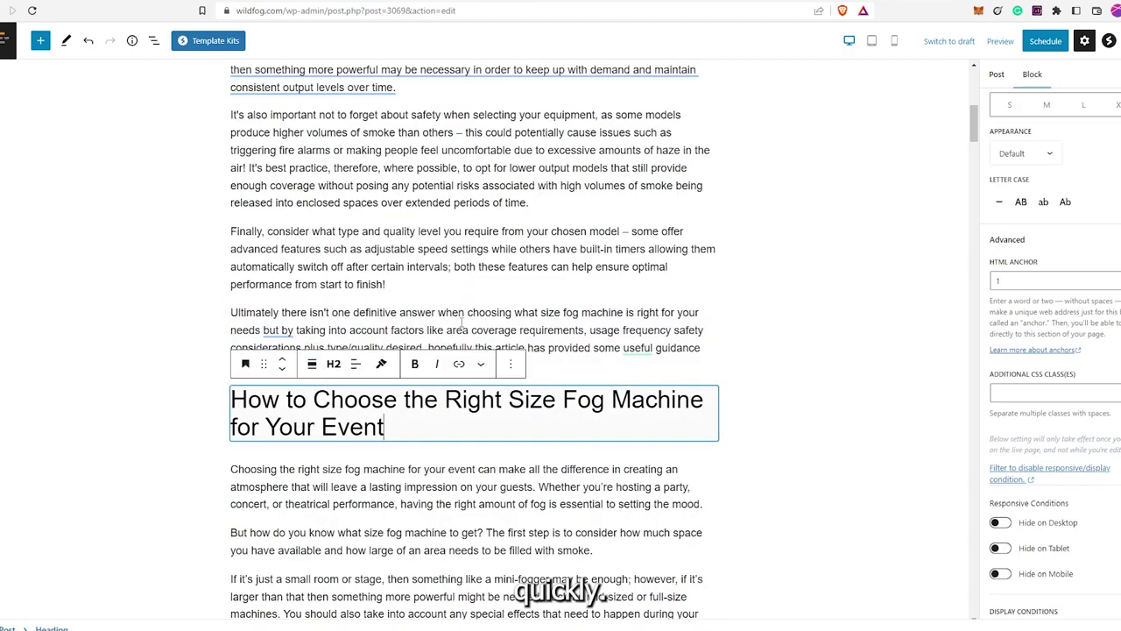
{"action": "left_click", "coordinate": [461, 313]}
{"action": "mouse_move", "coordinate": [316, 351]}
{"action": "left_click", "coordinate": [320, 378]}
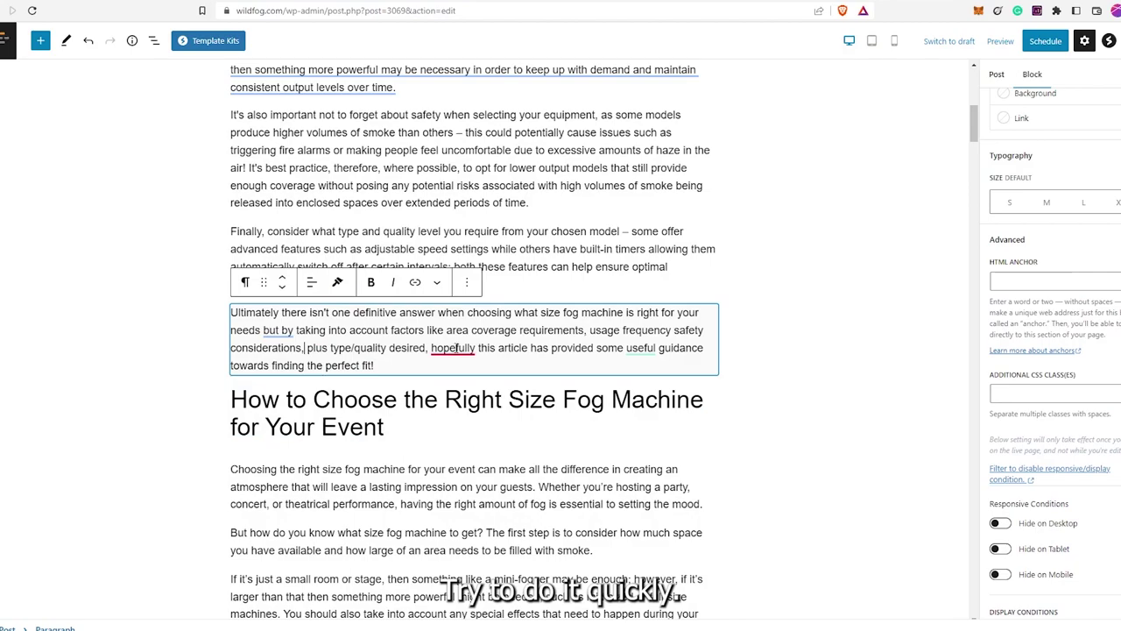
{"action": "mouse_move", "coordinate": [453, 351]}
{"action": "left_click", "coordinate": [456, 382]}
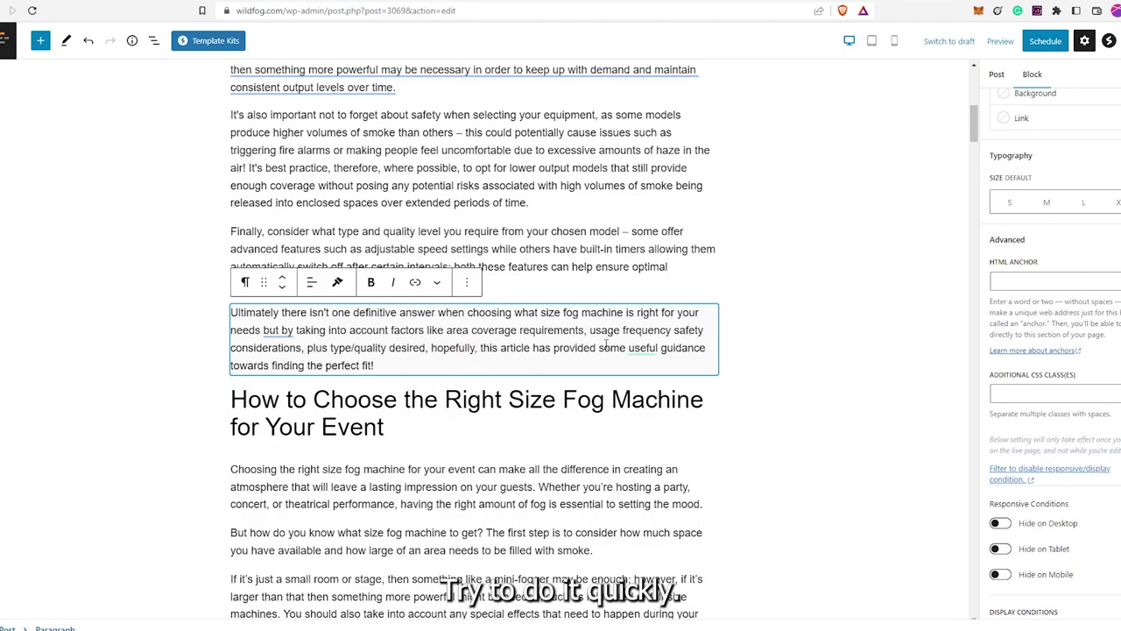
{"action": "left_click", "coordinate": [801, 336]}
{"action": "scroll", "coordinate": [770, 349], "scroll_direction": "up", "scroll_amount": 6}
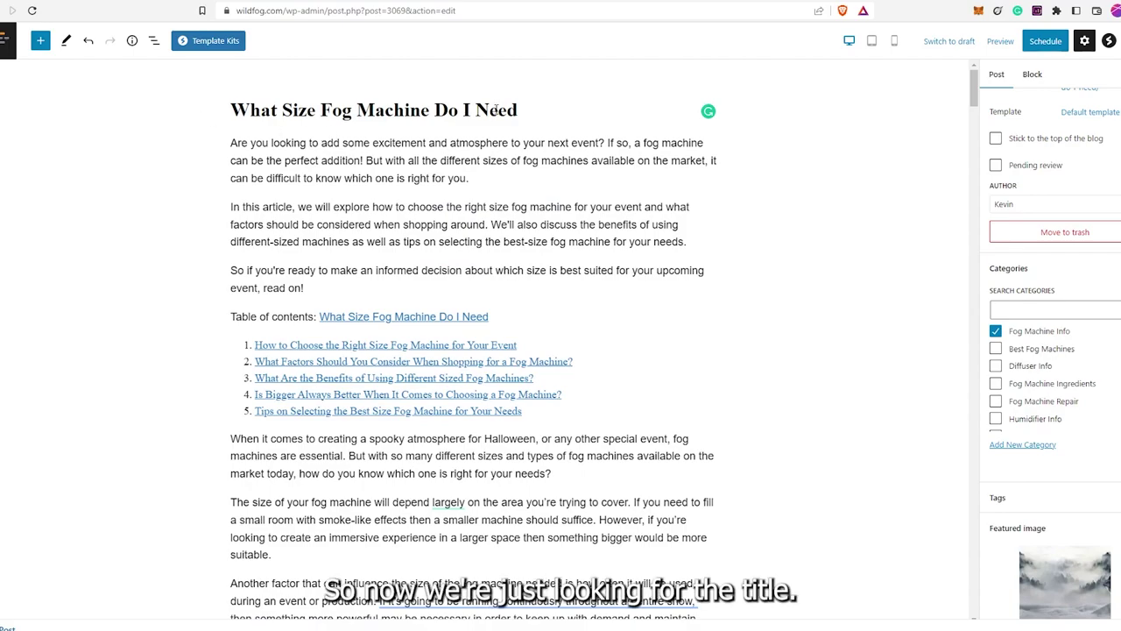
Append the ending of ChatGPT's sixth title idea, 'Find Out Now!', to the post title
{"action": "left_click_drag", "start_coordinate": [518, 112], "coordinate": [230, 110]}
{"action": "left_click", "coordinate": [490, 103]}
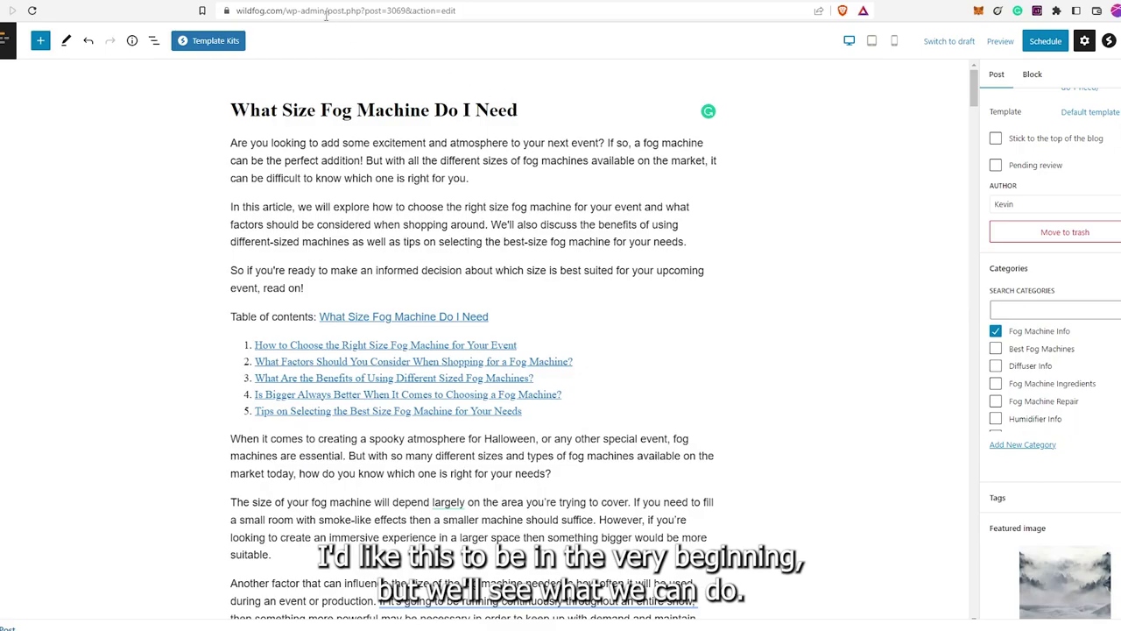
{"action": "key", "text": "ctrl+Tab"}
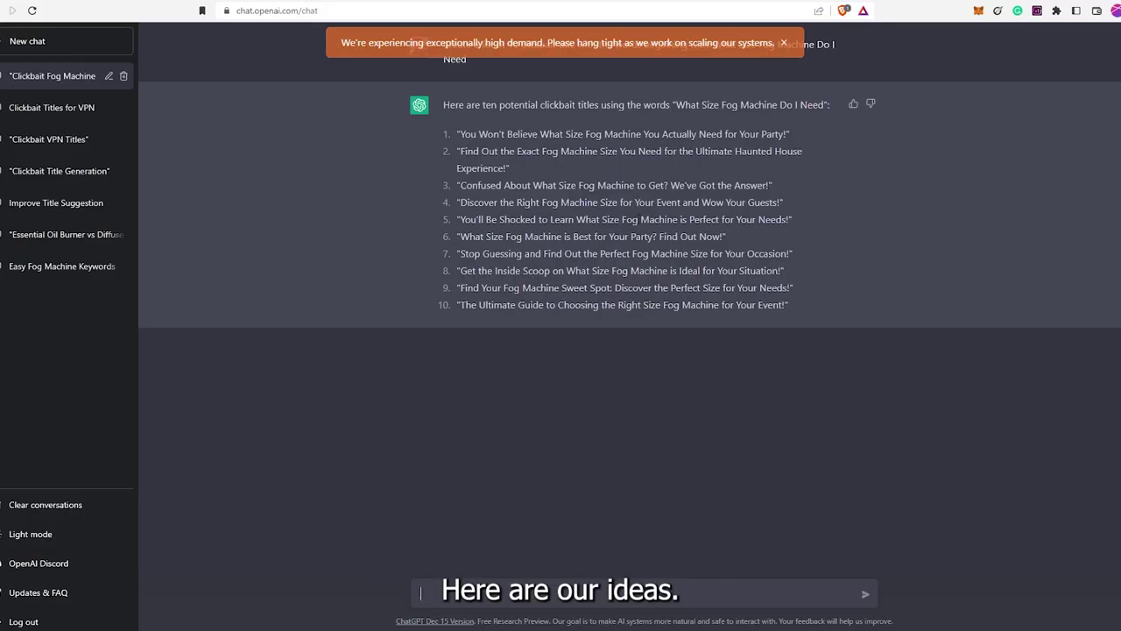
{"action": "left_click_drag", "start_coordinate": [594, 236], "coordinate": [723, 237]}
{"action": "key", "text": "ctrl+c"}
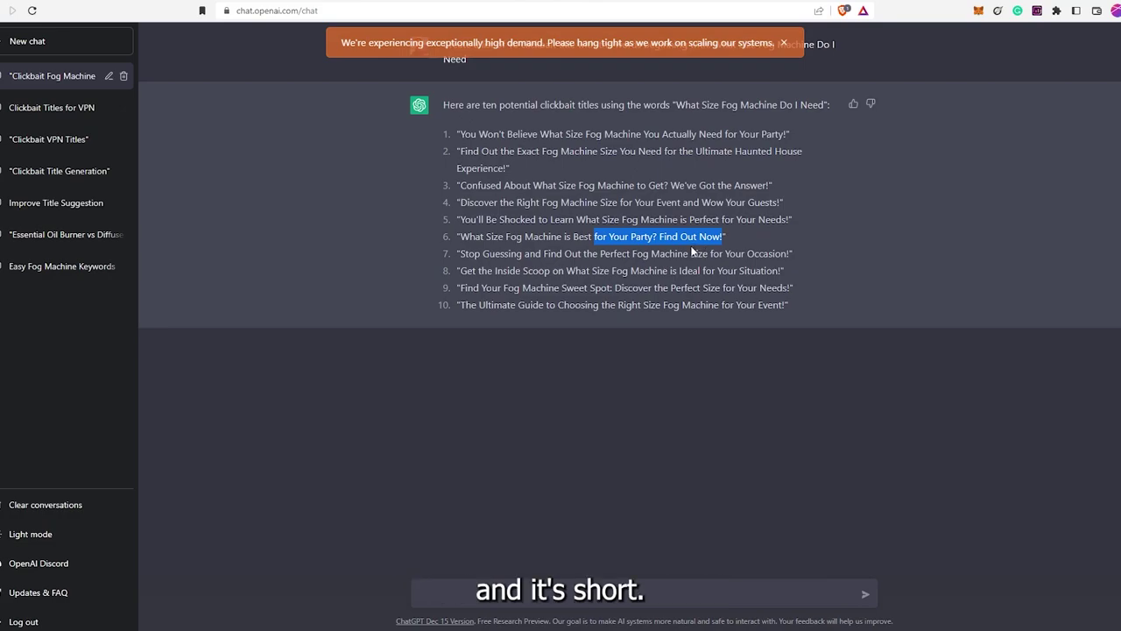
{"action": "key", "text": "ctrl+Tab"}
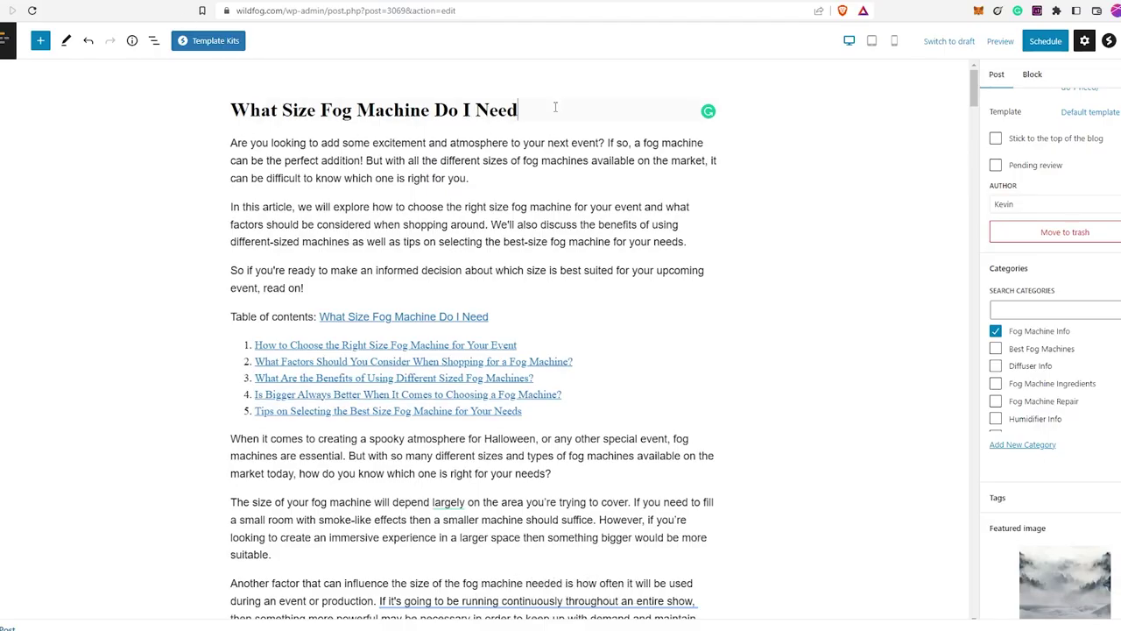
{"action": "key", "text": "ctrl+v"}
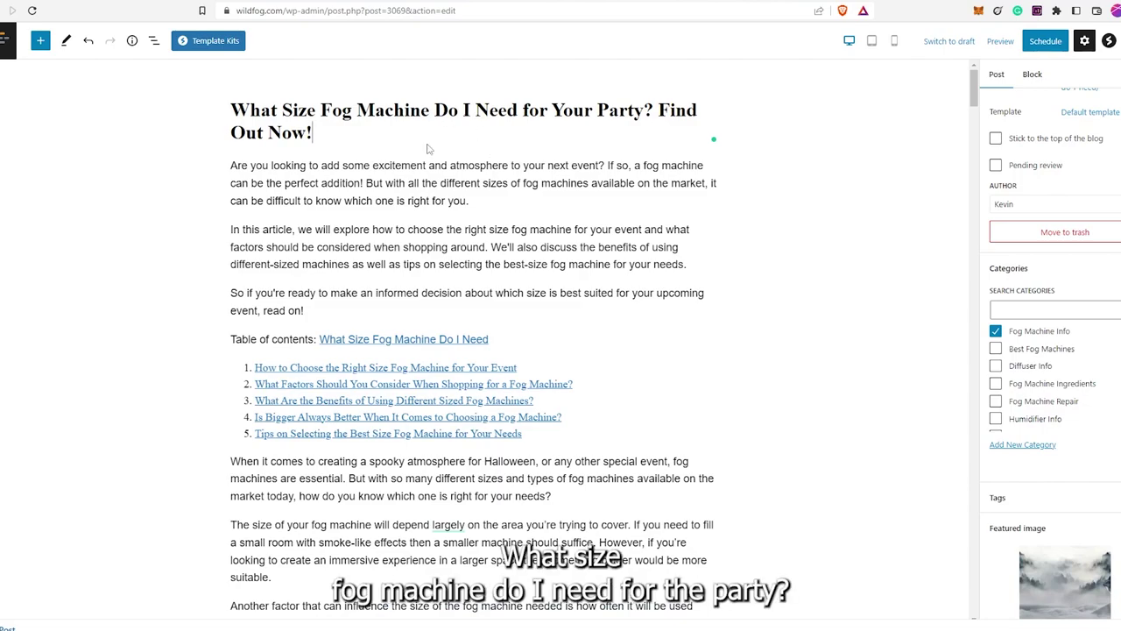
Replace 'Your' with 'A' and capitalise 'For' in the post title
{"action": "double_click", "coordinate": [571, 110]}
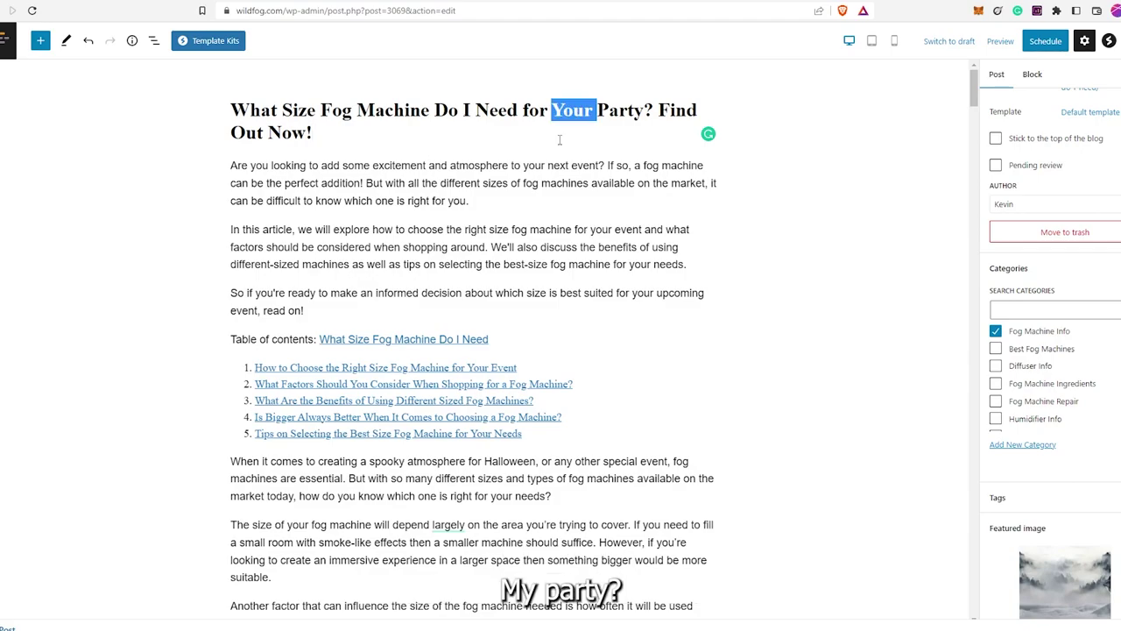
{"action": "type", "text": "A"}
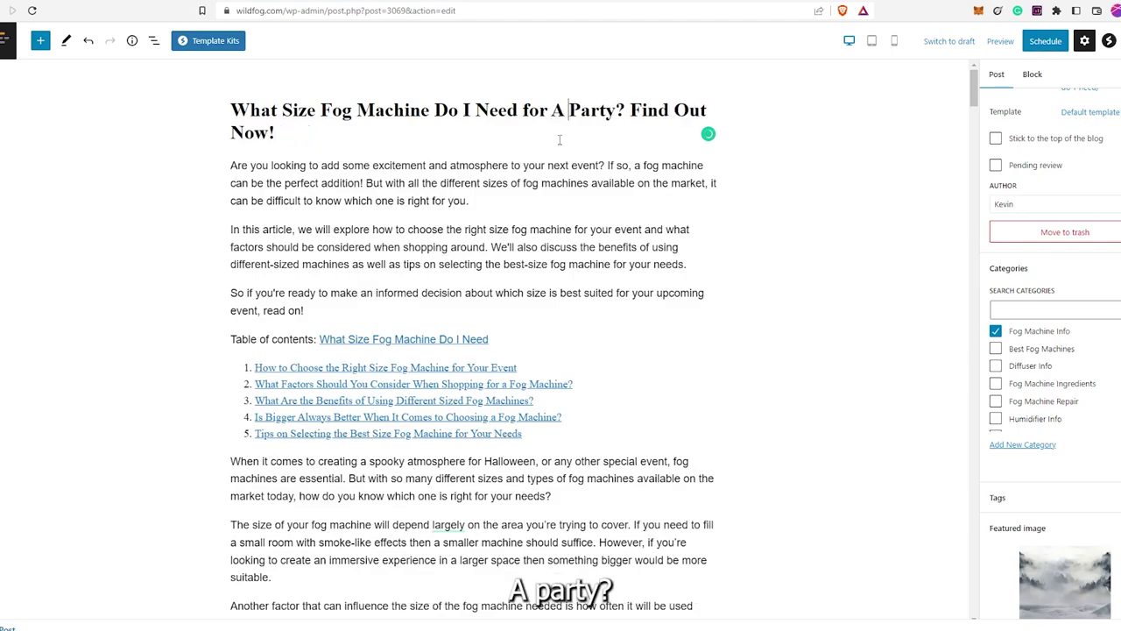
{"action": "key", "text": "BackSpace"}
{"action": "key", "text": "BackSpace"}
{"action": "type", "text": "a"}
{"action": "key", "text": "BackSpace"}
{"action": "key", "text": "BackSpace"}
{"action": "type", "text": "A"}
{"action": "key", "text": "Left"}
{"action": "key", "text": "Left"}
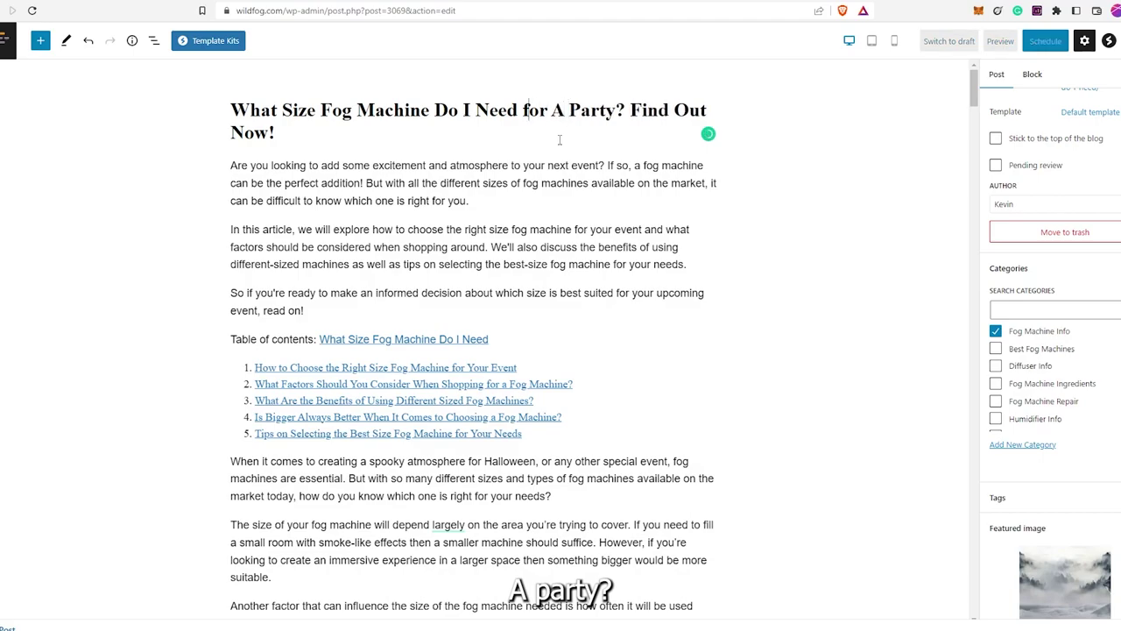
{"action": "key", "text": "BackSpace"}
{"action": "type", "text": "F"}
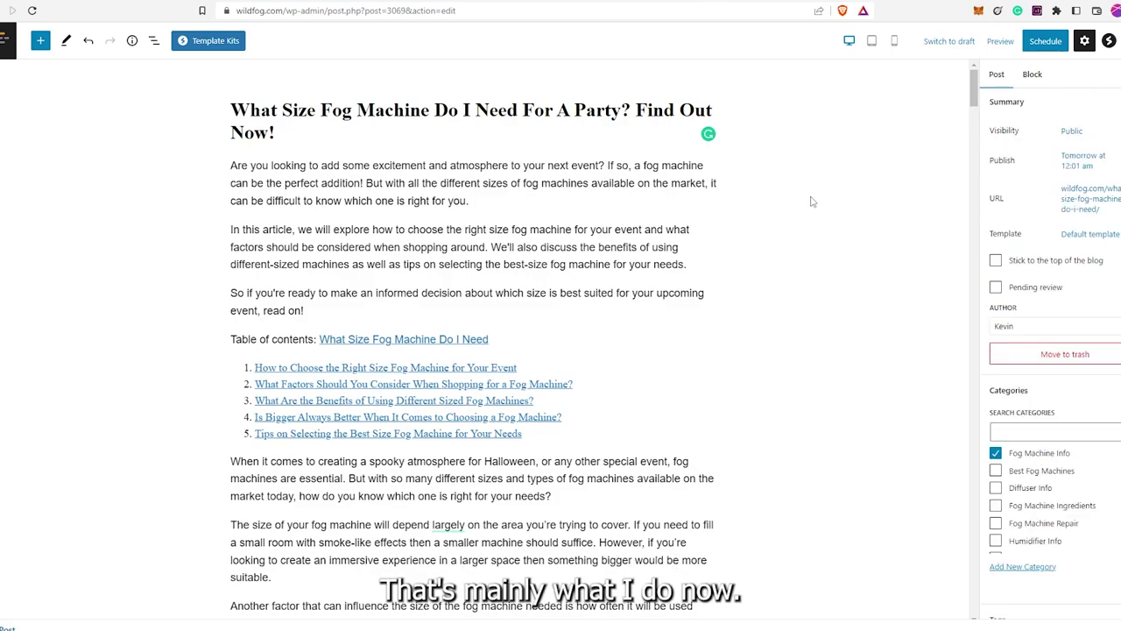
Set the post to publish immediately, publish it, and open the live post in a new window
{"action": "left_click", "coordinate": [1086, 162]}
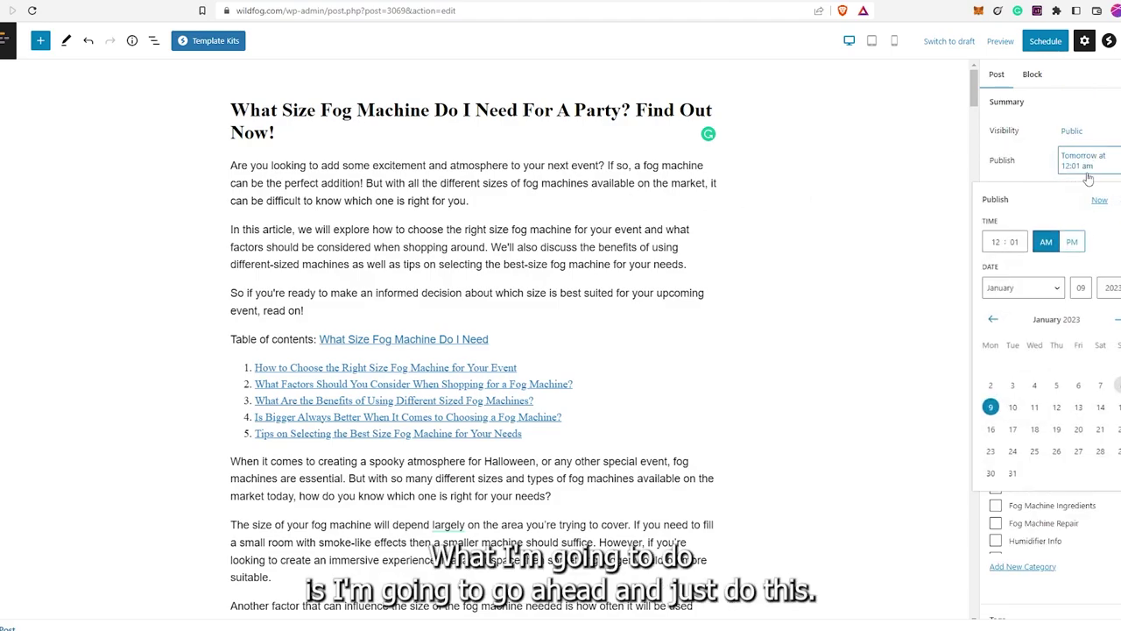
{"action": "left_click", "coordinate": [1100, 193]}
{"action": "left_click", "coordinate": [834, 149]}
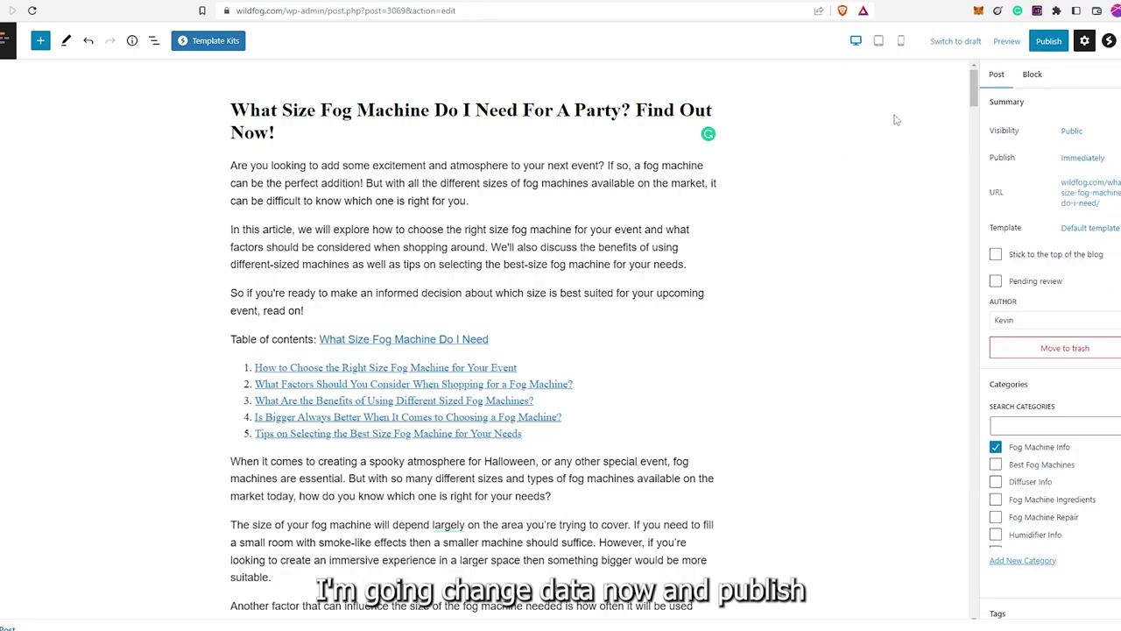
{"action": "left_click", "coordinate": [1048, 41]}
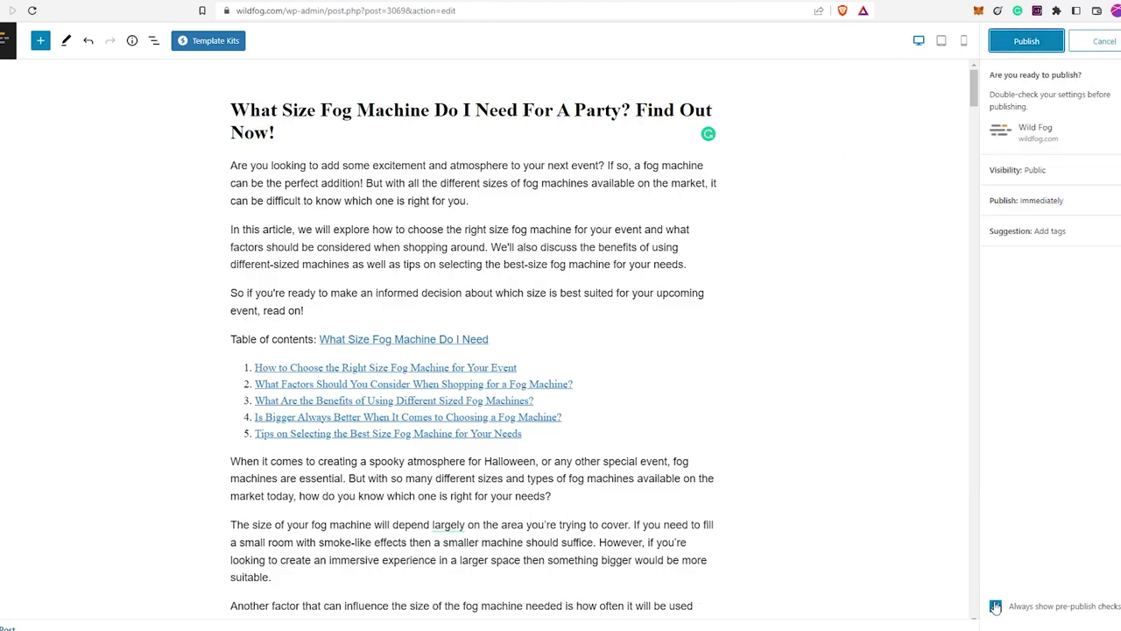
{"action": "left_click", "coordinate": [1027, 41]}
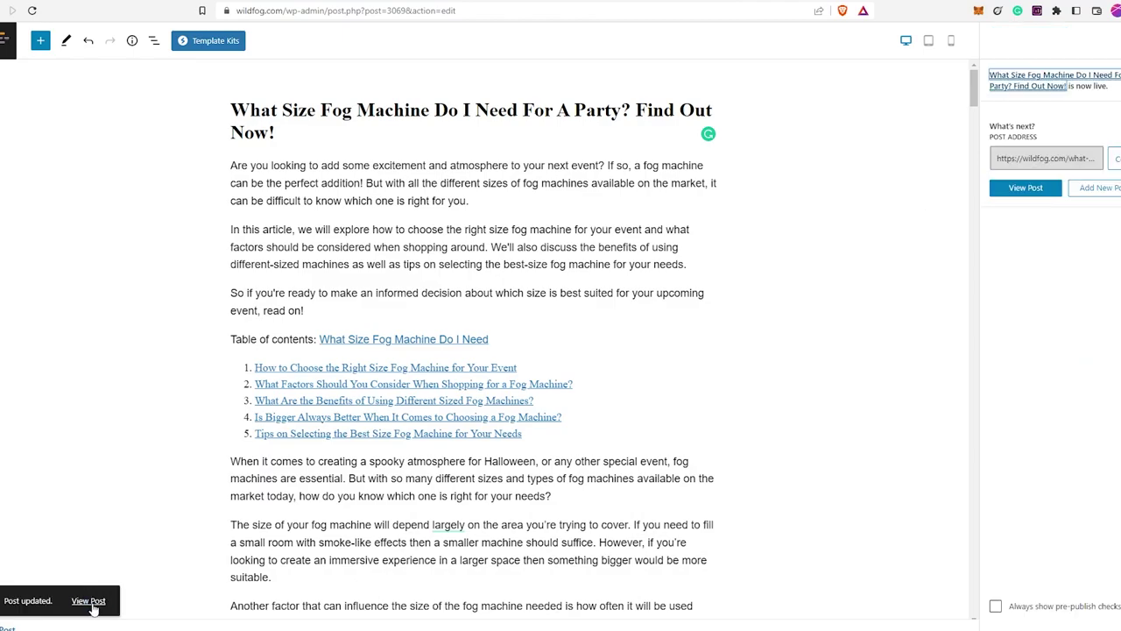
{"action": "right_click", "coordinate": [95, 600]}
{"action": "left_click", "coordinate": [172, 477]}
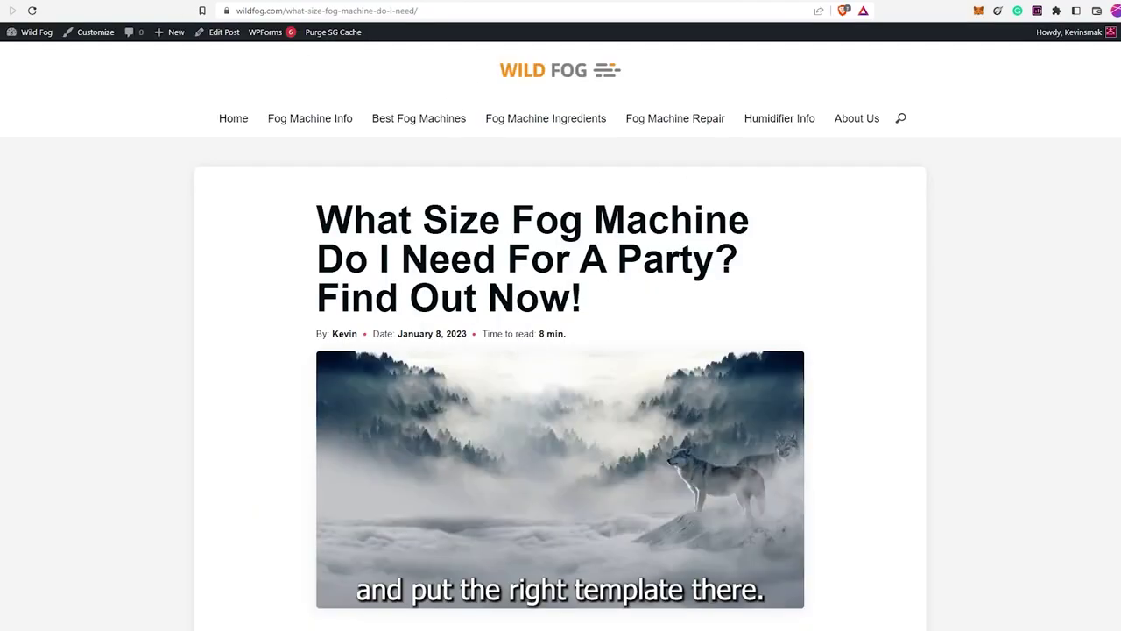
Save the post update with Ctrl+S and scroll the live post down to its table of contents
{"action": "key", "text": "alt+Tab"}
{"action": "key", "text": "ctrl+s"}
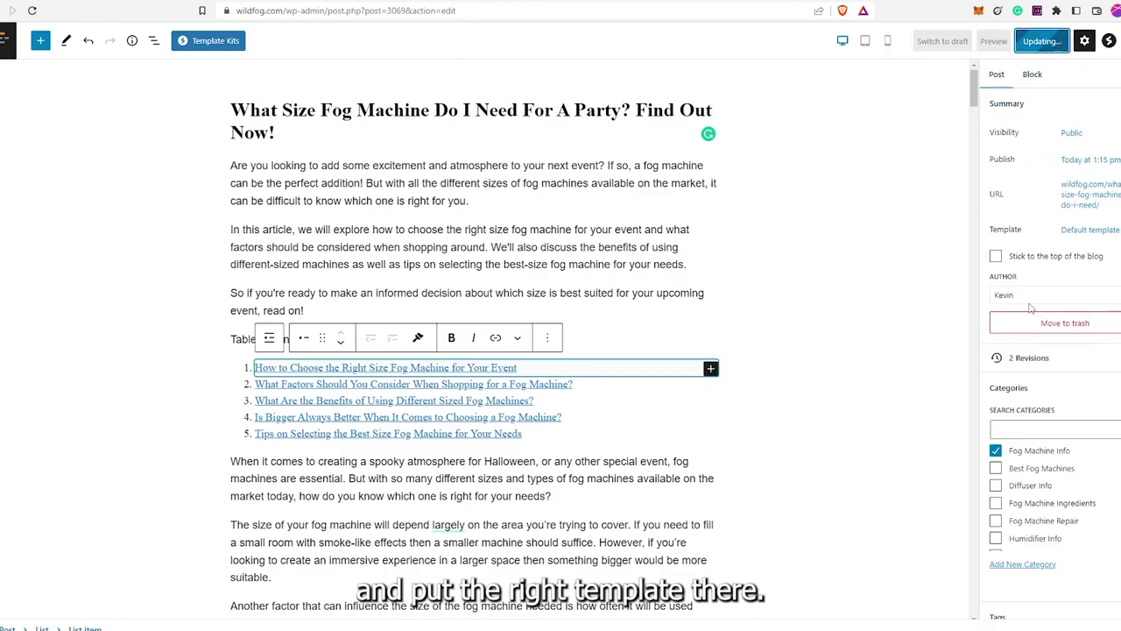
{"action": "key", "text": "alt+Tab"}
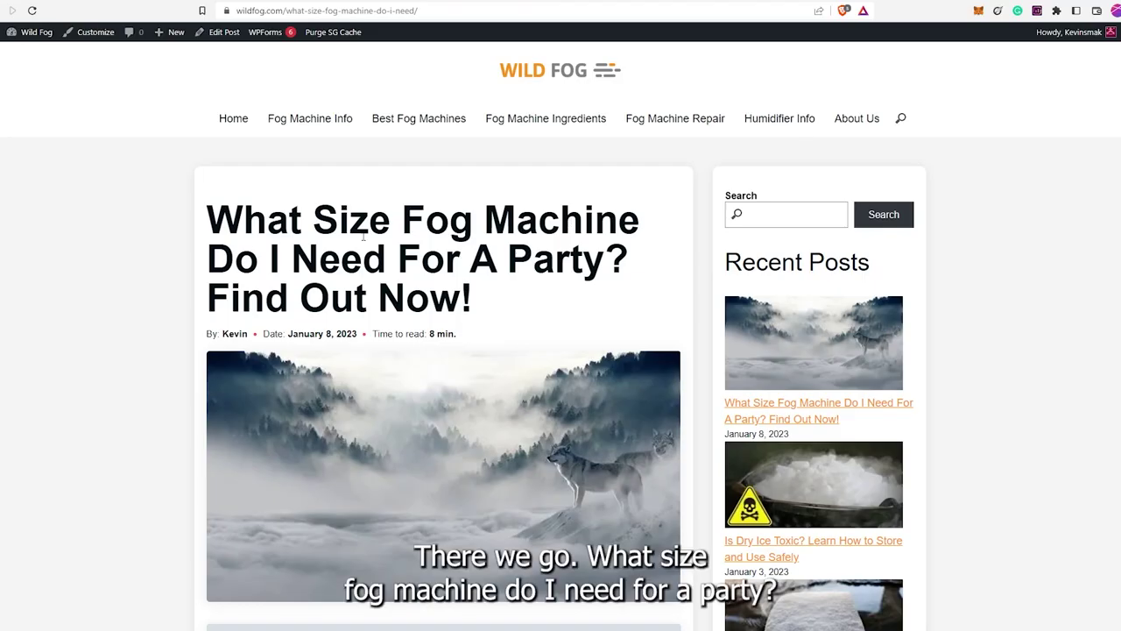
{"action": "scroll", "coordinate": [348, 278], "scroll_direction": "down", "scroll_amount": 1}
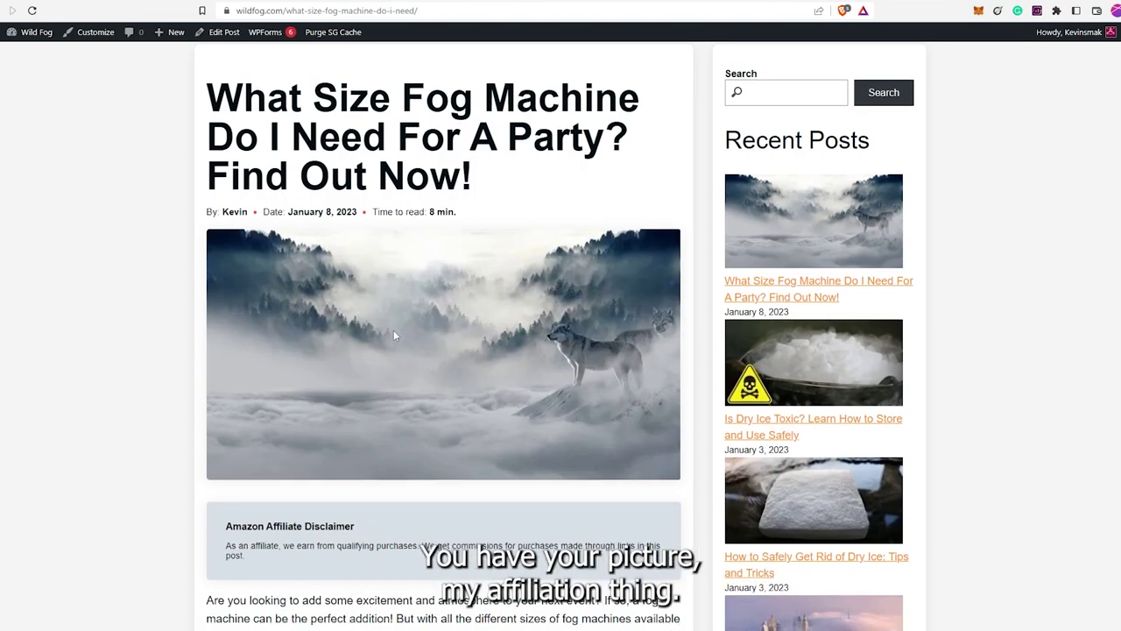
{"action": "scroll", "coordinate": [360, 254], "scroll_direction": "down", "scroll_amount": 3}
{"action": "scroll", "coordinate": [156, 269], "scroll_direction": "down", "scroll_amount": 3}
{"action": "scroll", "coordinate": [87, 238], "scroll_direction": "up", "scroll_amount": 1}
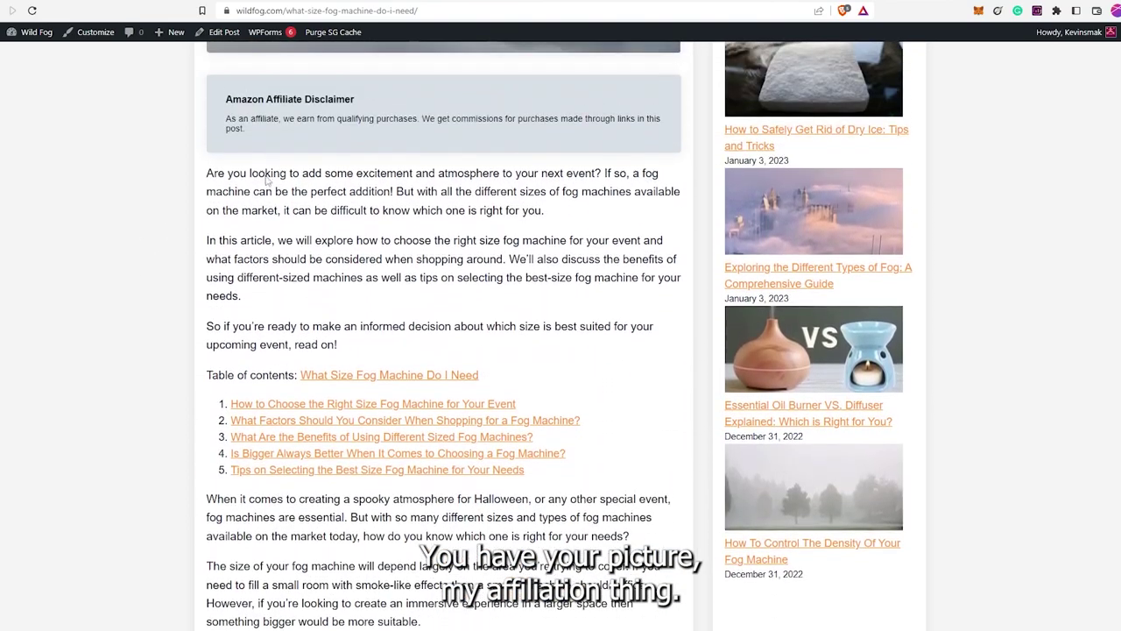
{"action": "left_click_drag", "start_coordinate": [209, 173], "coordinate": [417, 355]}
{"action": "left_click", "coordinate": [417, 355]}
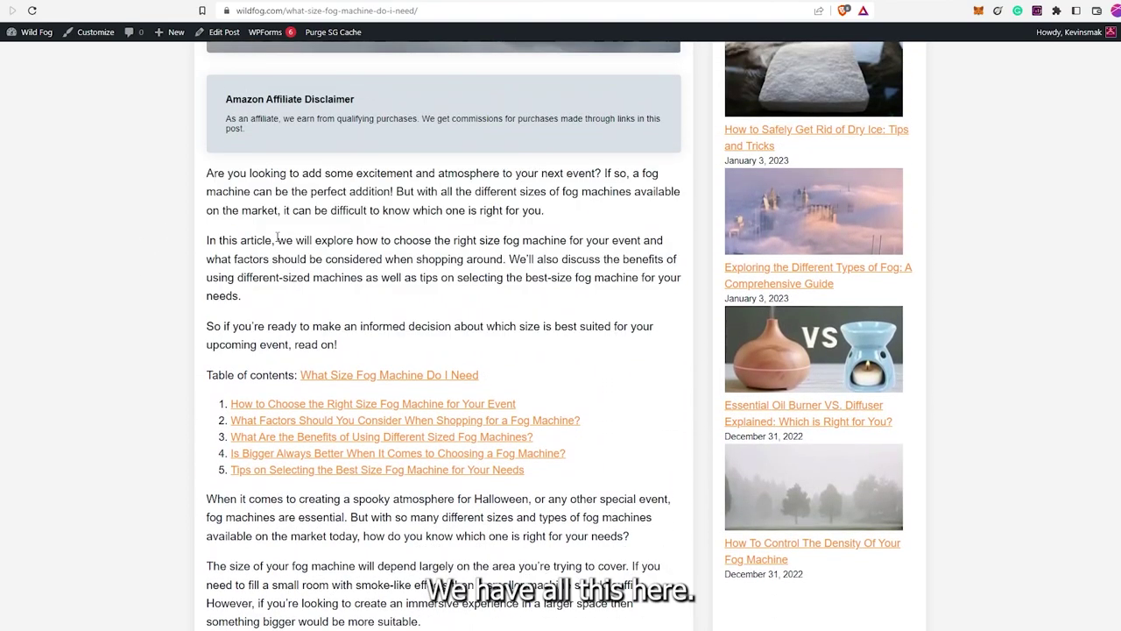
{"action": "scroll", "coordinate": [331, 251], "scroll_direction": "down", "scroll_amount": 2}
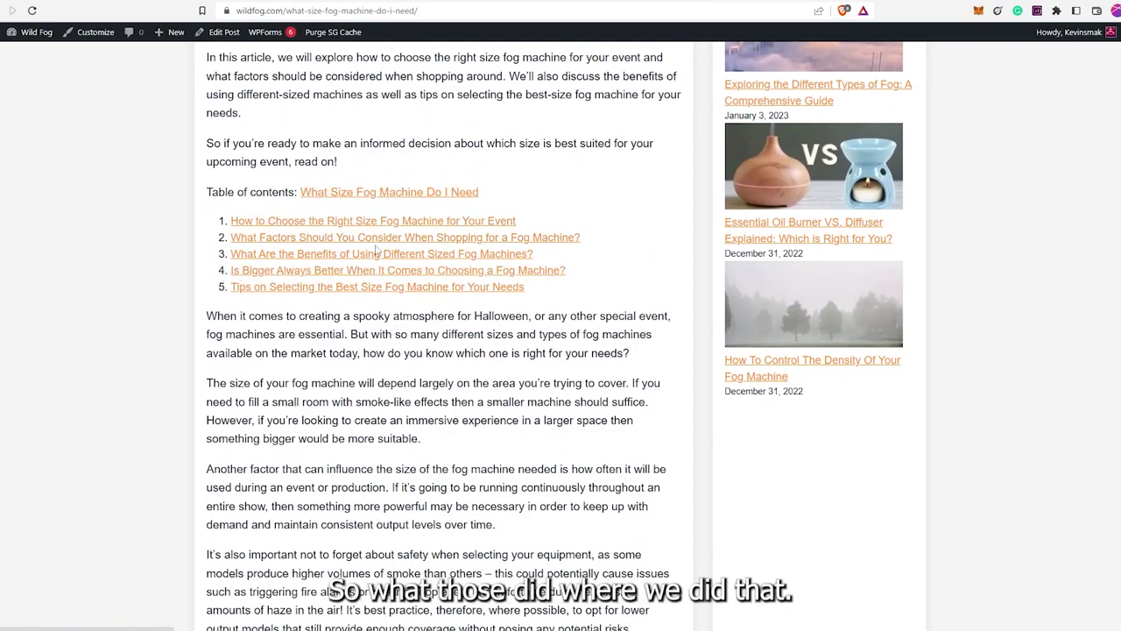
Follow contents item 3 to confirm it lands on the 'What Are the Benefits' heading
{"action": "left_click", "coordinate": [503, 254]}
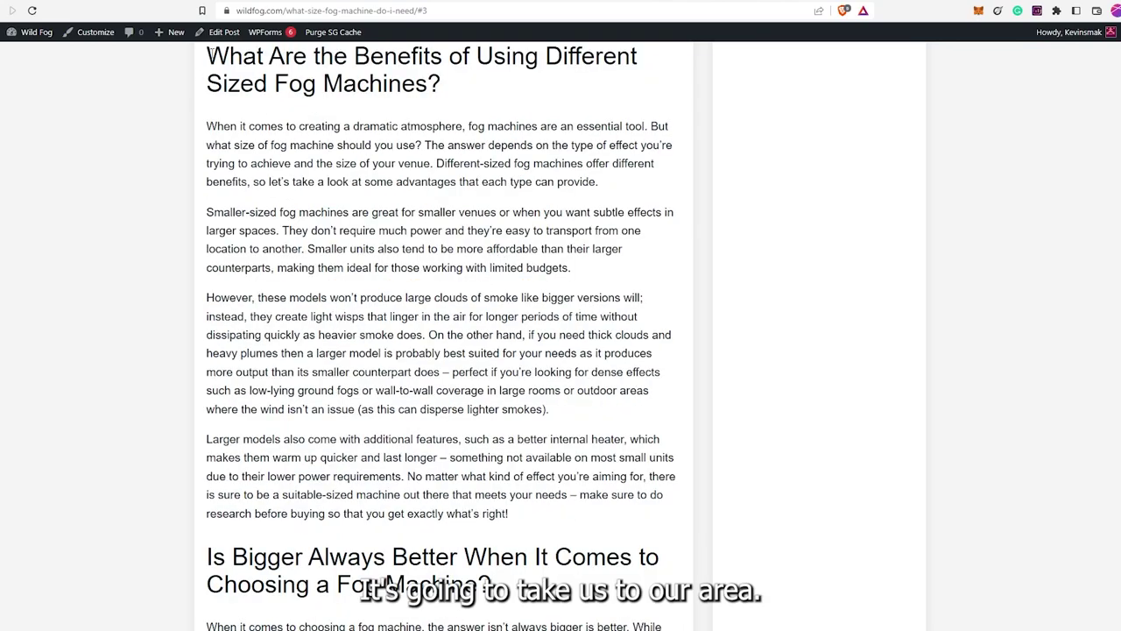
{"action": "left_click_drag", "start_coordinate": [208, 54], "coordinate": [465, 122]}
{"action": "left_click", "coordinate": [453, 85]}
{"action": "left_click_drag", "start_coordinate": [453, 85], "coordinate": [206, 56]}
Scroll through the live article, then reload the Question Generator writing page
{"action": "scroll", "coordinate": [417, 358], "scroll_direction": "up", "scroll_amount": 3}
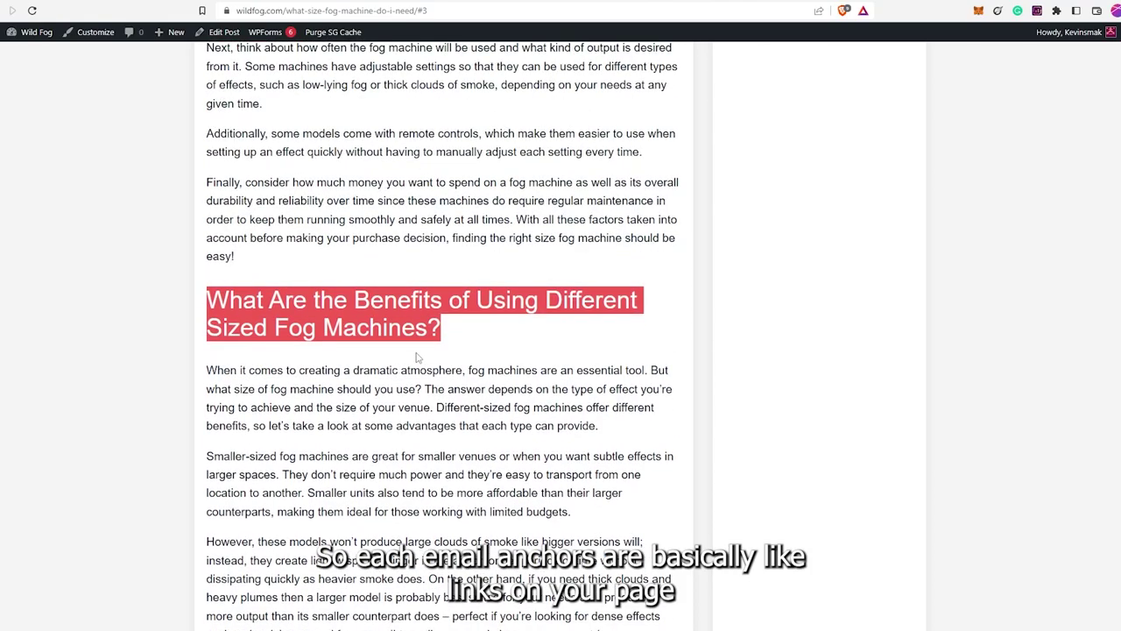
{"action": "scroll", "coordinate": [468, 346], "scroll_direction": "up", "scroll_amount": 5}
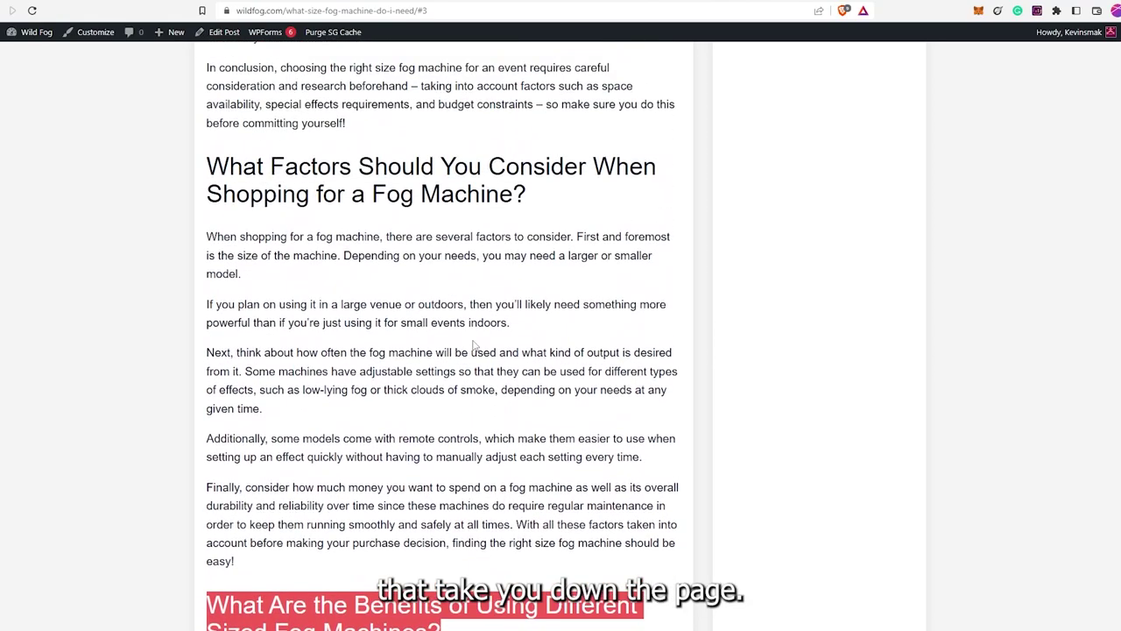
{"action": "scroll", "coordinate": [473, 346], "scroll_direction": "up", "scroll_amount": 7}
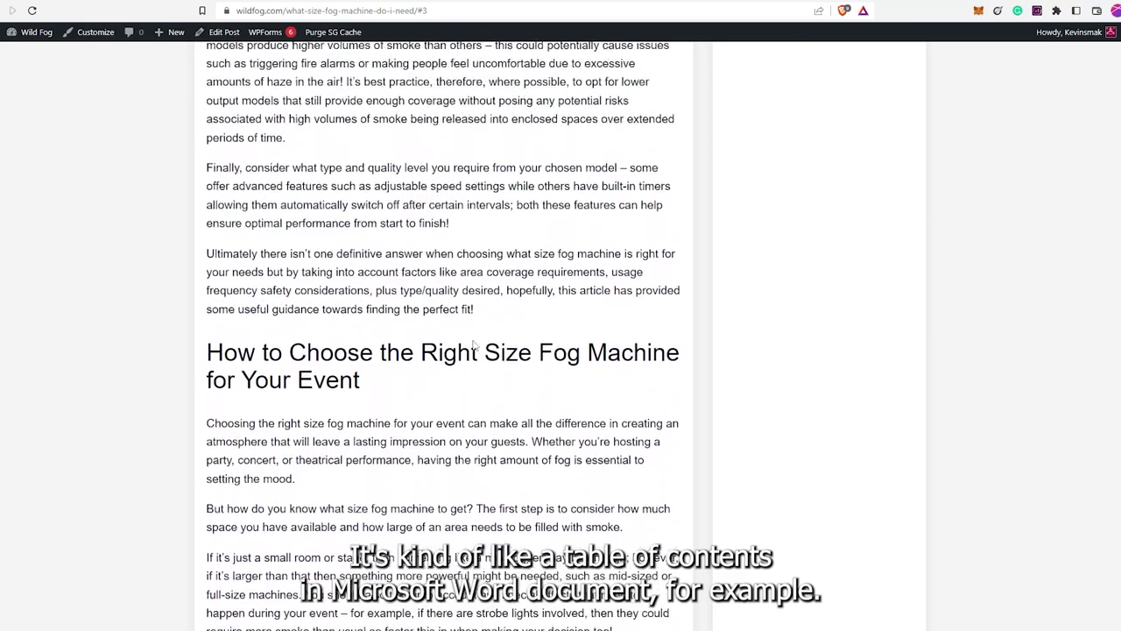
{"action": "scroll", "coordinate": [473, 346], "scroll_direction": "up", "scroll_amount": 4}
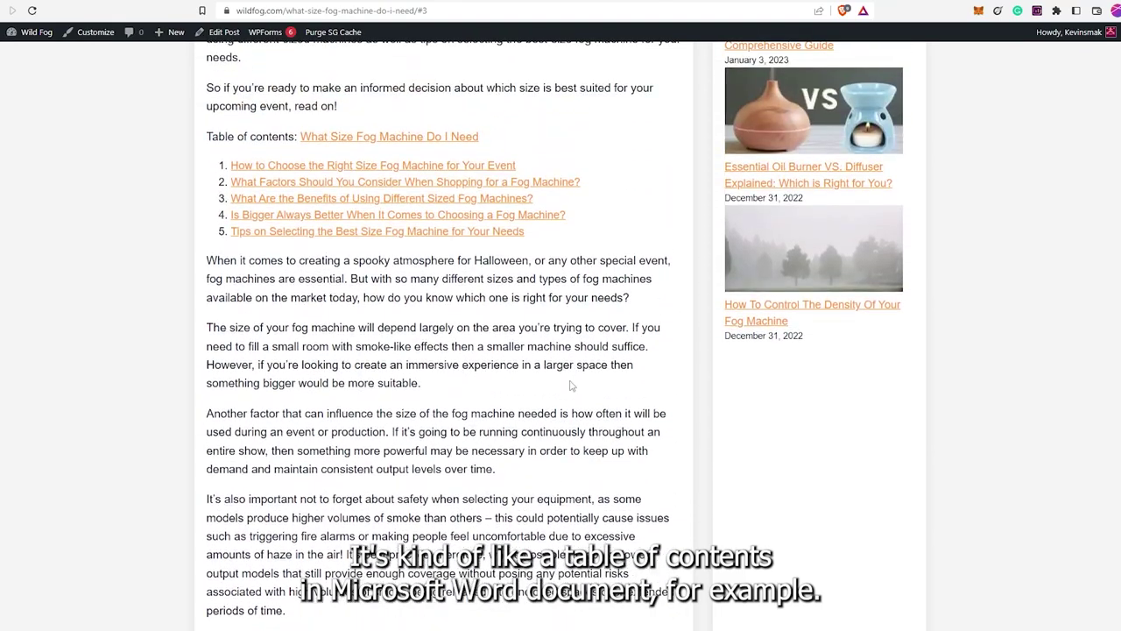
{"action": "scroll", "coordinate": [552, 416], "scroll_direction": "down", "scroll_amount": 4}
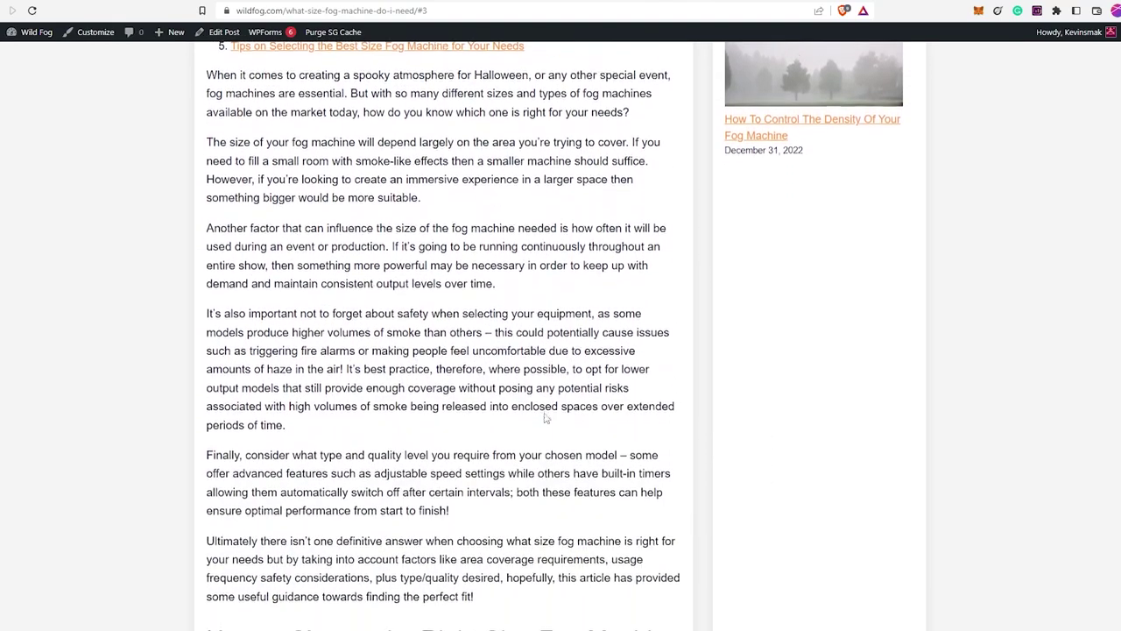
{"action": "scroll", "coordinate": [544, 419], "scroll_direction": "down", "scroll_amount": 3}
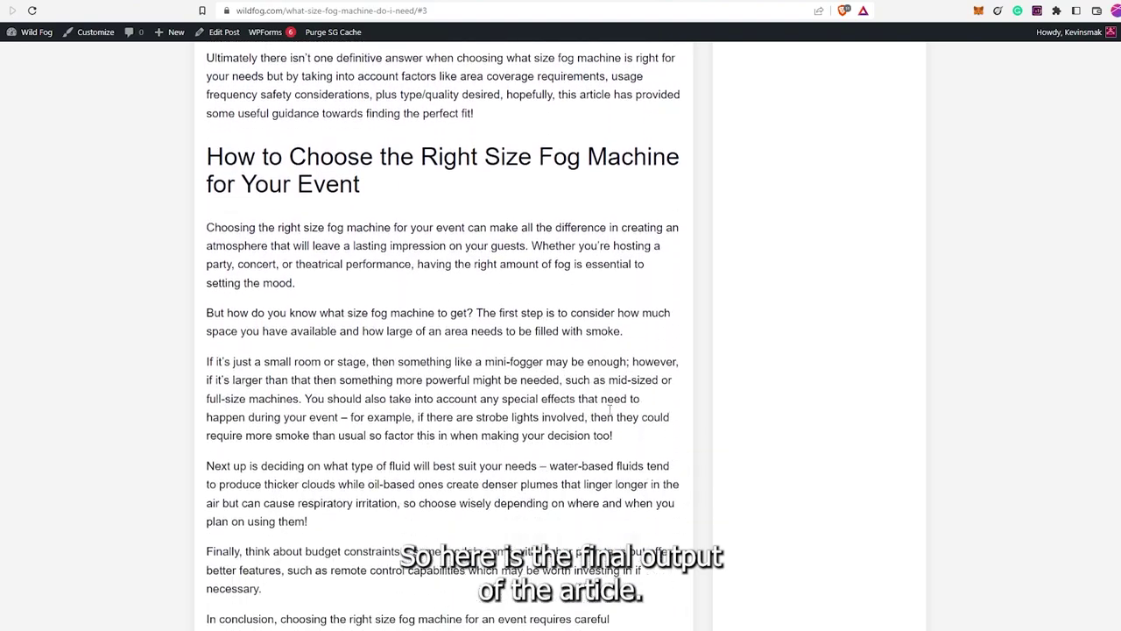
{"action": "scroll", "coordinate": [735, 449], "scroll_direction": "down", "scroll_amount": 3}
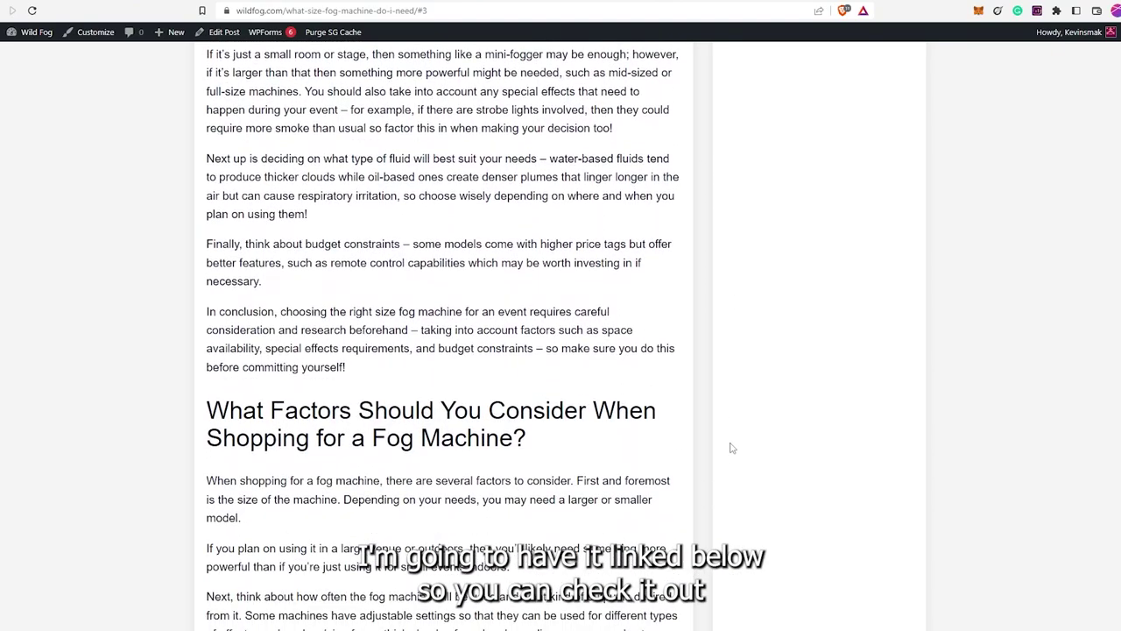
{"action": "scroll", "coordinate": [720, 447], "scroll_direction": "down", "scroll_amount": 1}
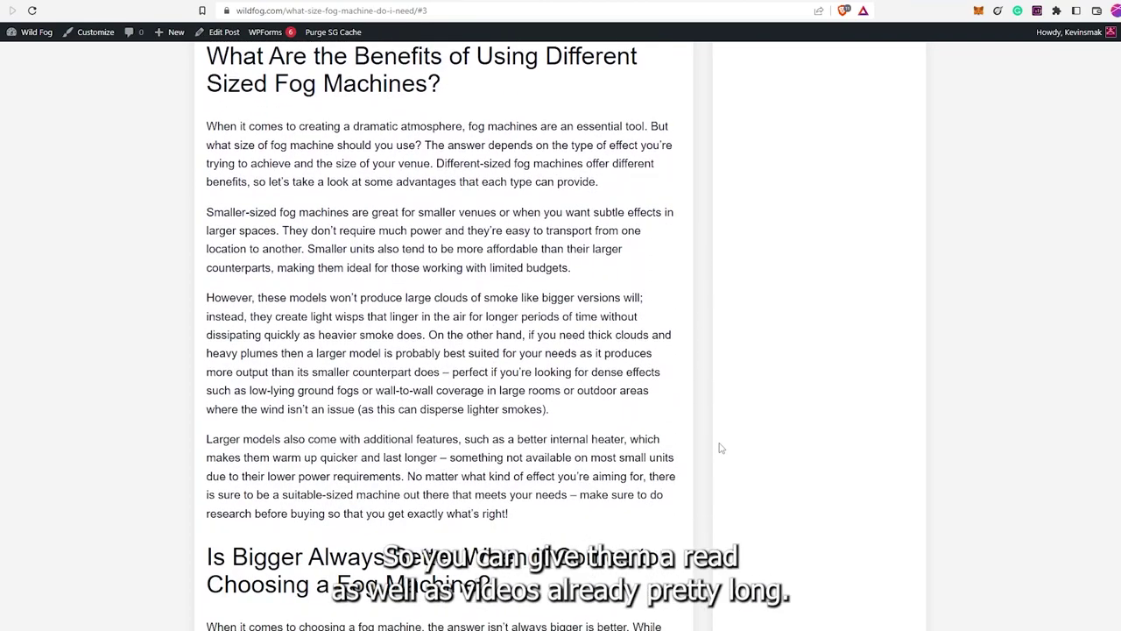
{"action": "scroll", "coordinate": [717, 449], "scroll_direction": "down", "scroll_amount": 4}
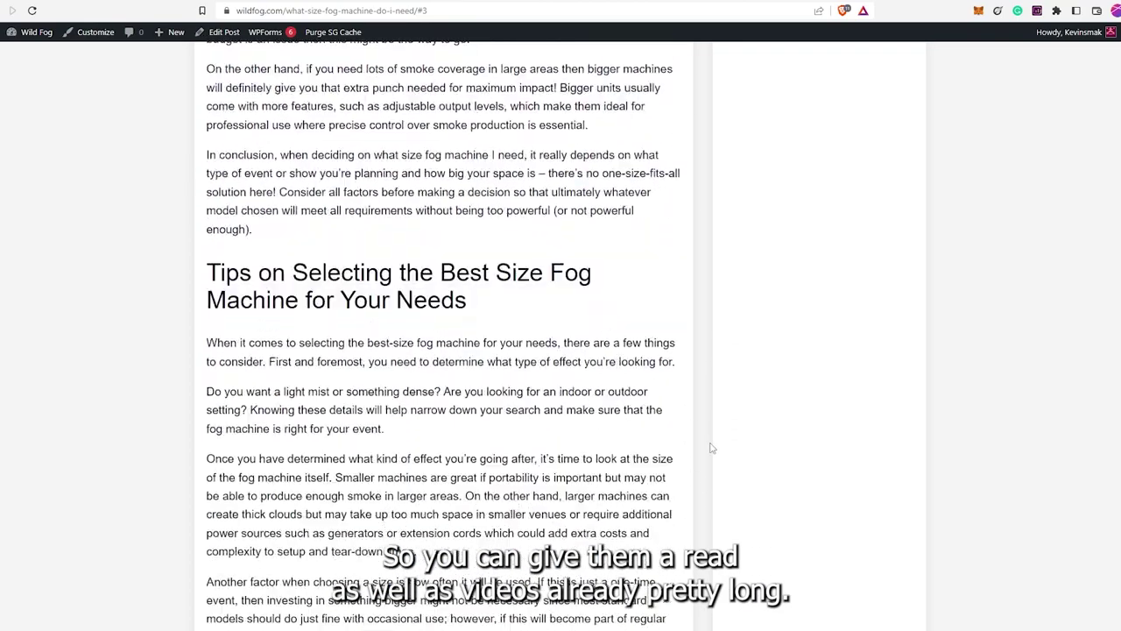
{"action": "scroll", "coordinate": [711, 448], "scroll_direction": "down", "scroll_amount": 4}
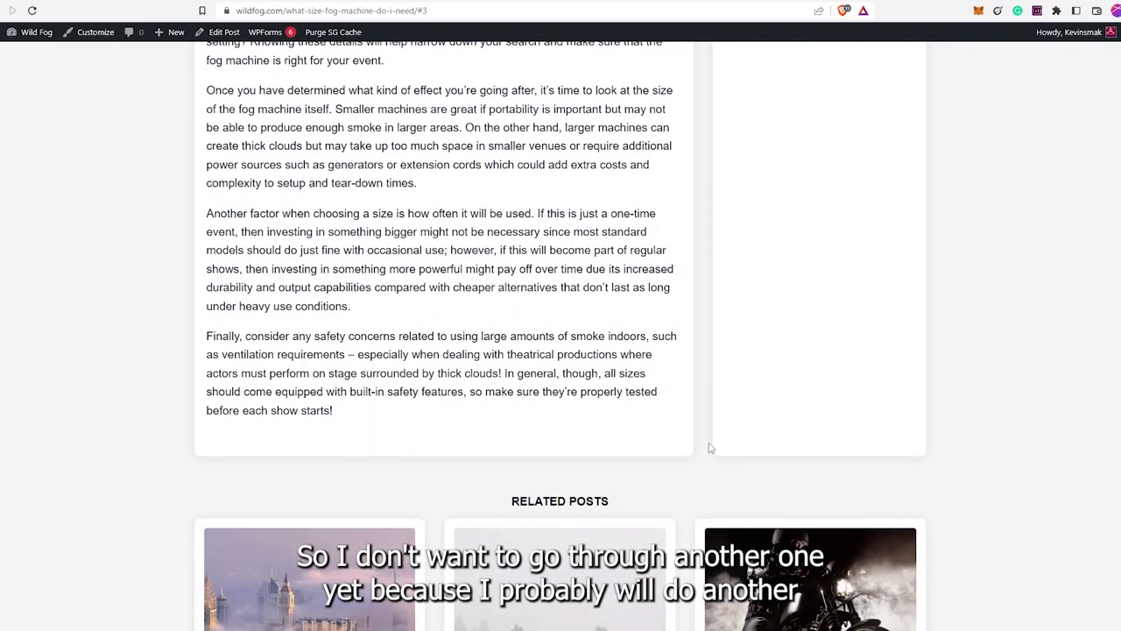
{"action": "scroll", "coordinate": [713, 430], "scroll_direction": "up", "scroll_amount": 14}
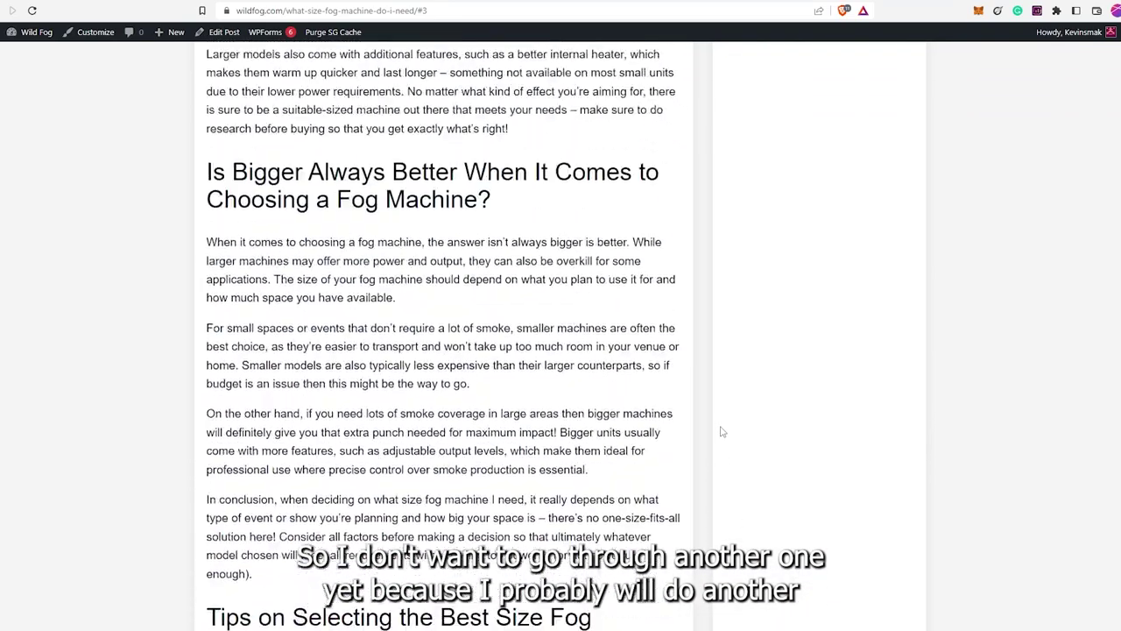
{"action": "scroll", "coordinate": [713, 403], "scroll_direction": "up", "scroll_amount": 12}
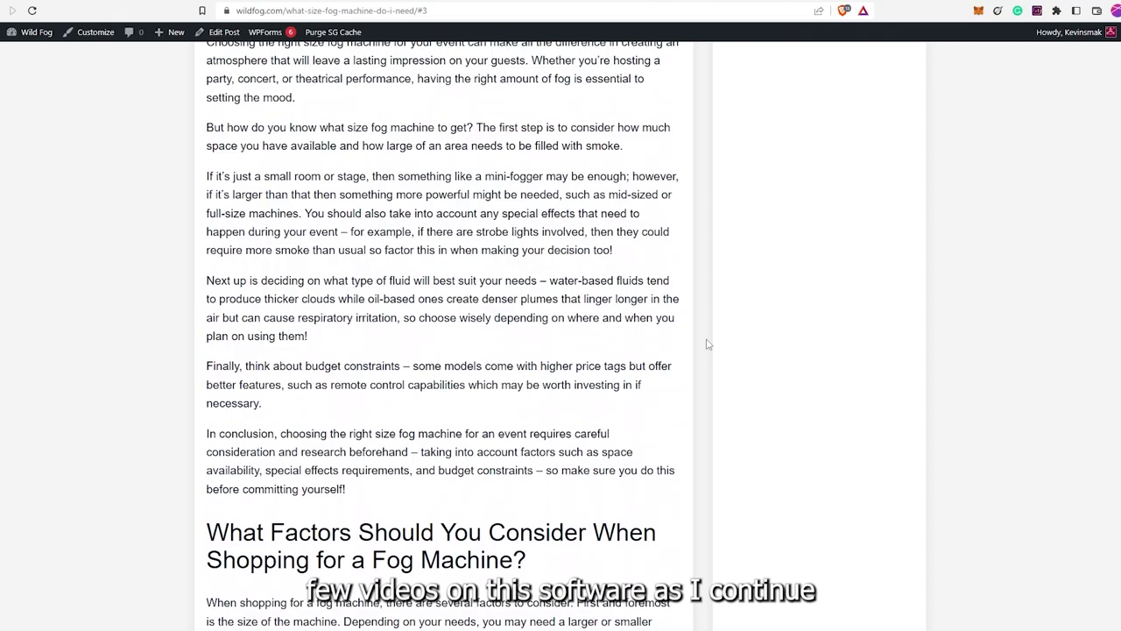
{"action": "scroll", "coordinate": [700, 341], "scroll_direction": "up", "scroll_amount": 15}
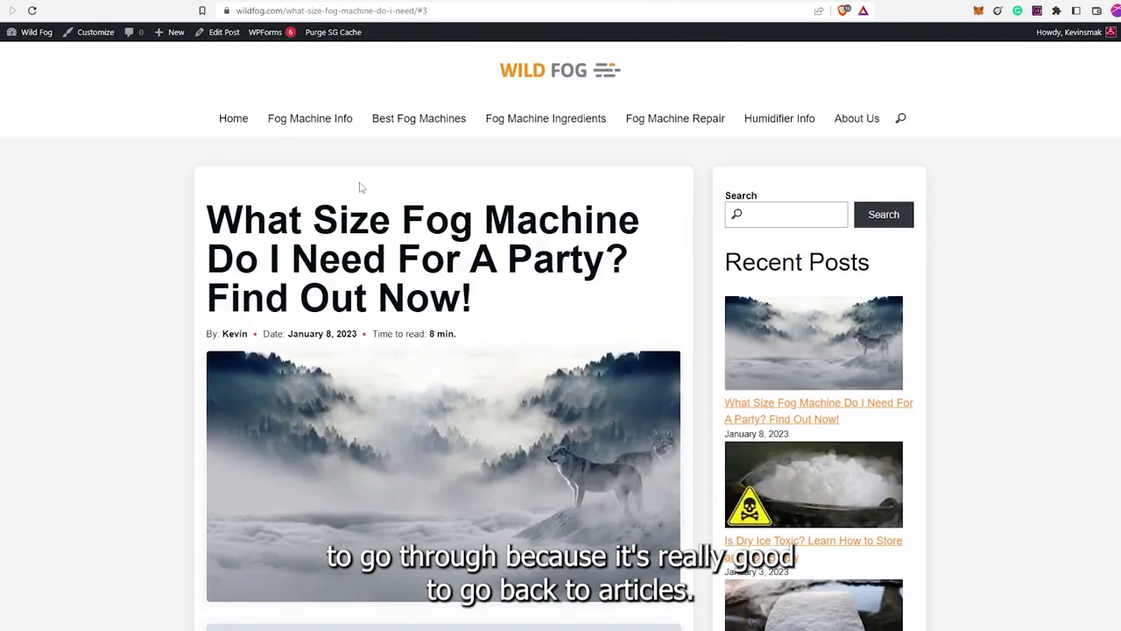
{"action": "key", "text": "ctrl+Tab"}
{"action": "key", "text": "F5"}
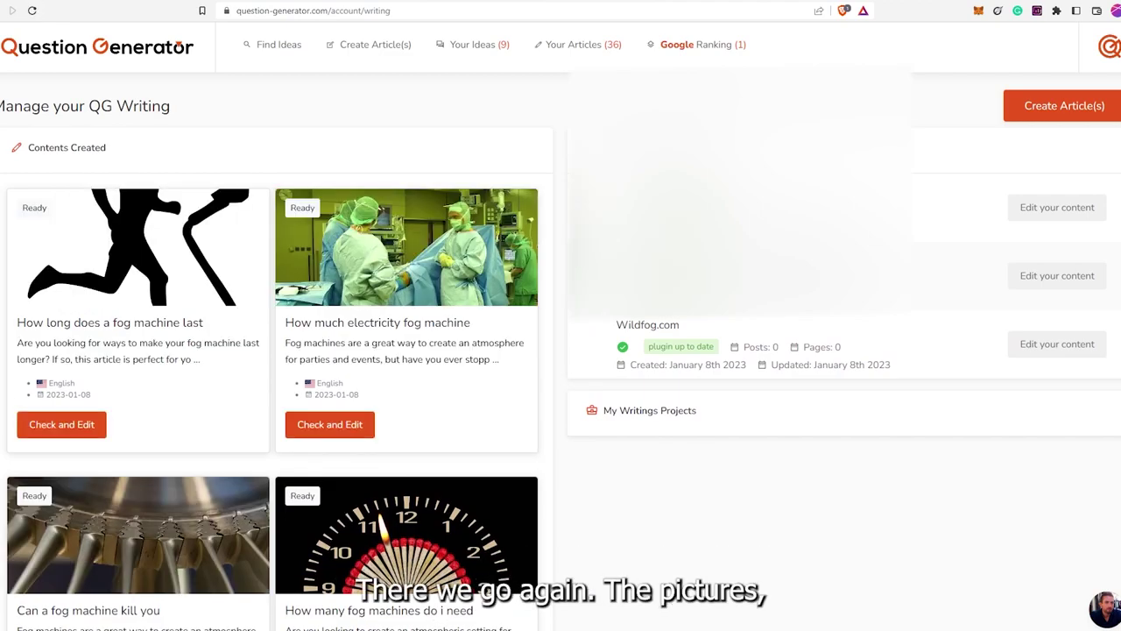
Scroll the refreshed writing page to review the four Ready fog machine article cards
{"action": "scroll", "coordinate": [560, 147], "scroll_direction": "down", "scroll_amount": 1}
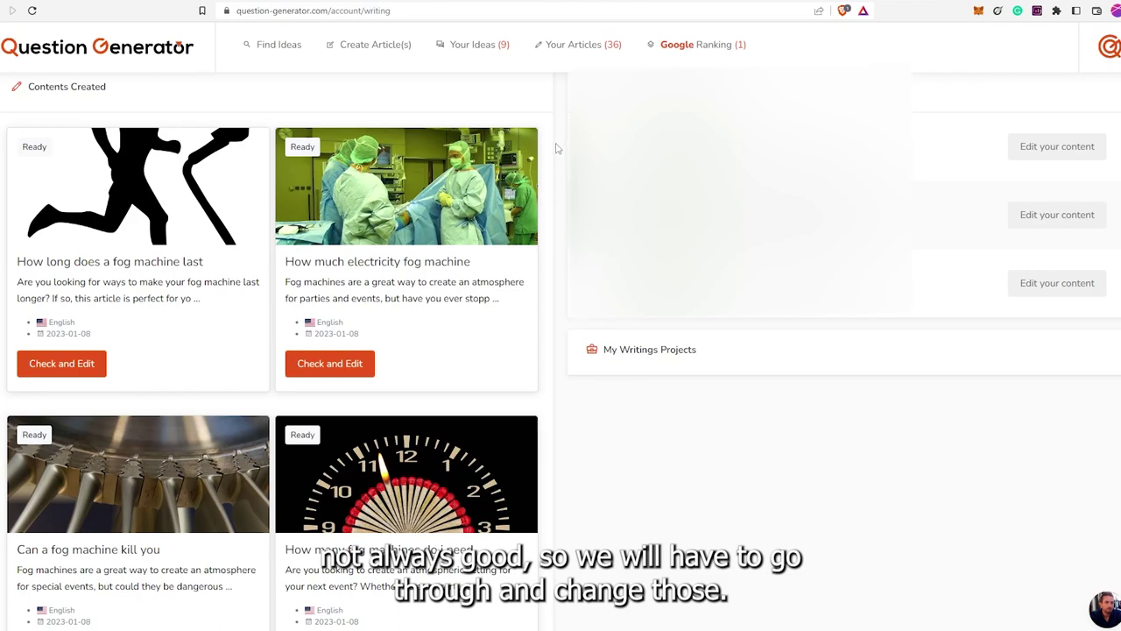
{"action": "scroll", "coordinate": [556, 149], "scroll_direction": "up", "scroll_amount": 1}
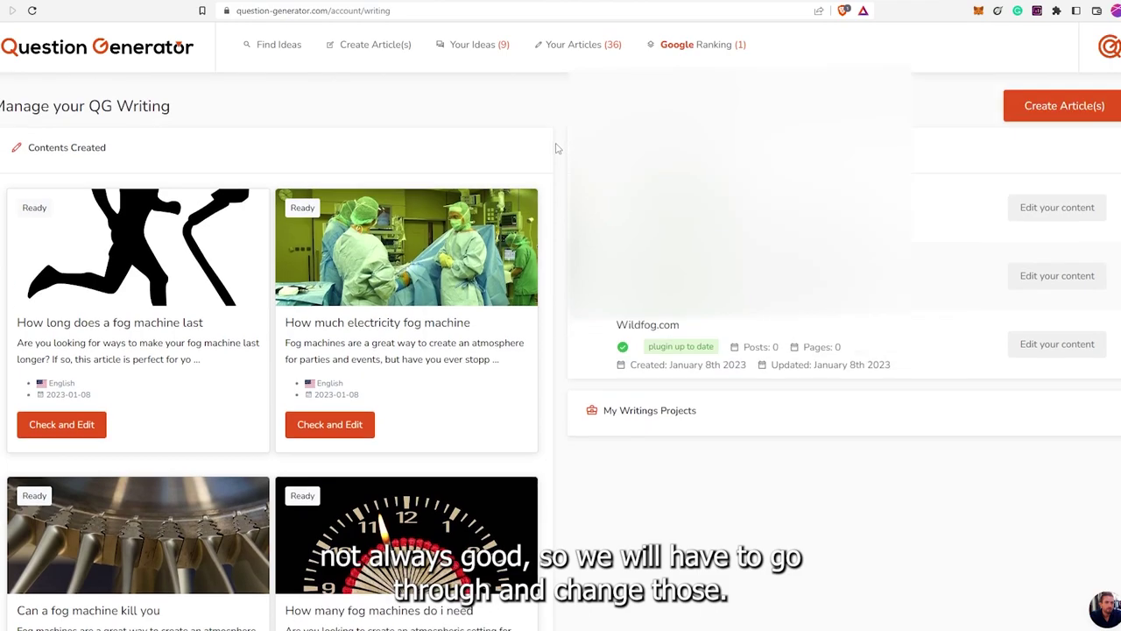